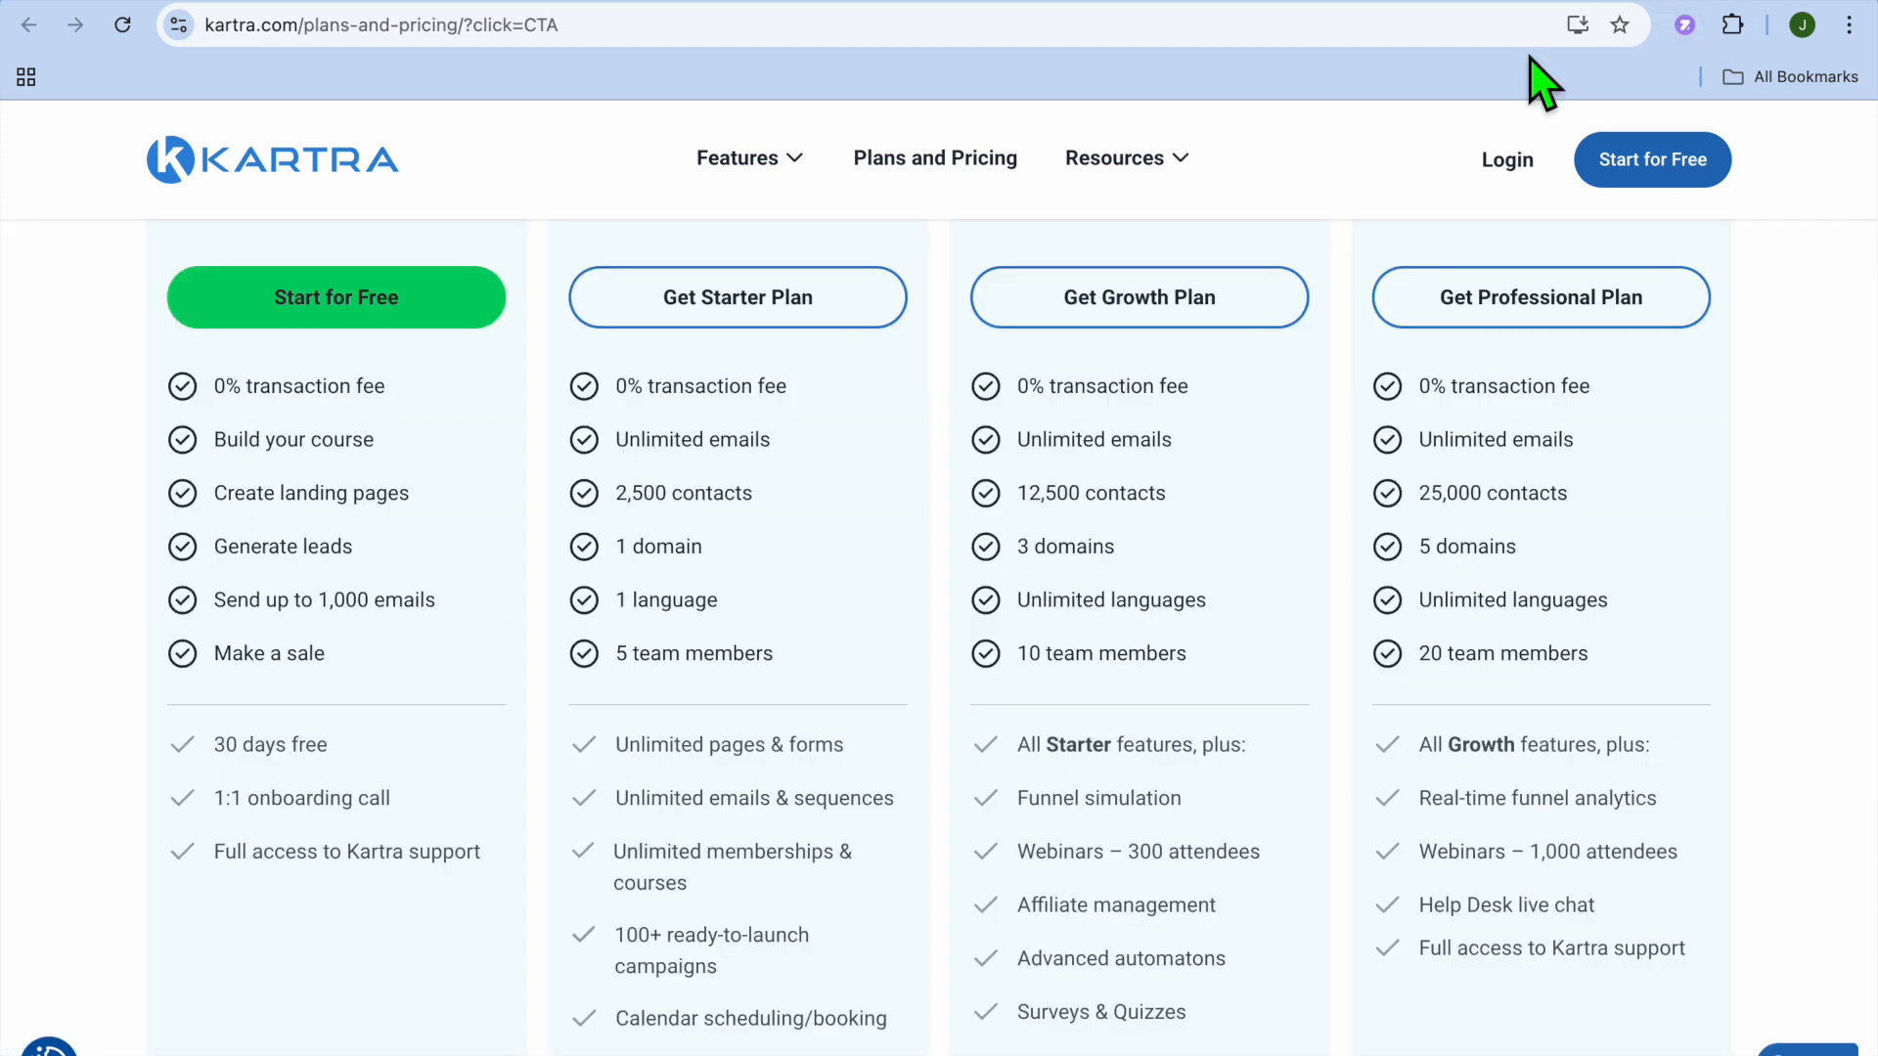
# Step: Review the yearly plan prices, the features listed under each plan and the feature comparison table
pyautogui.scroll(3, 430, 528)
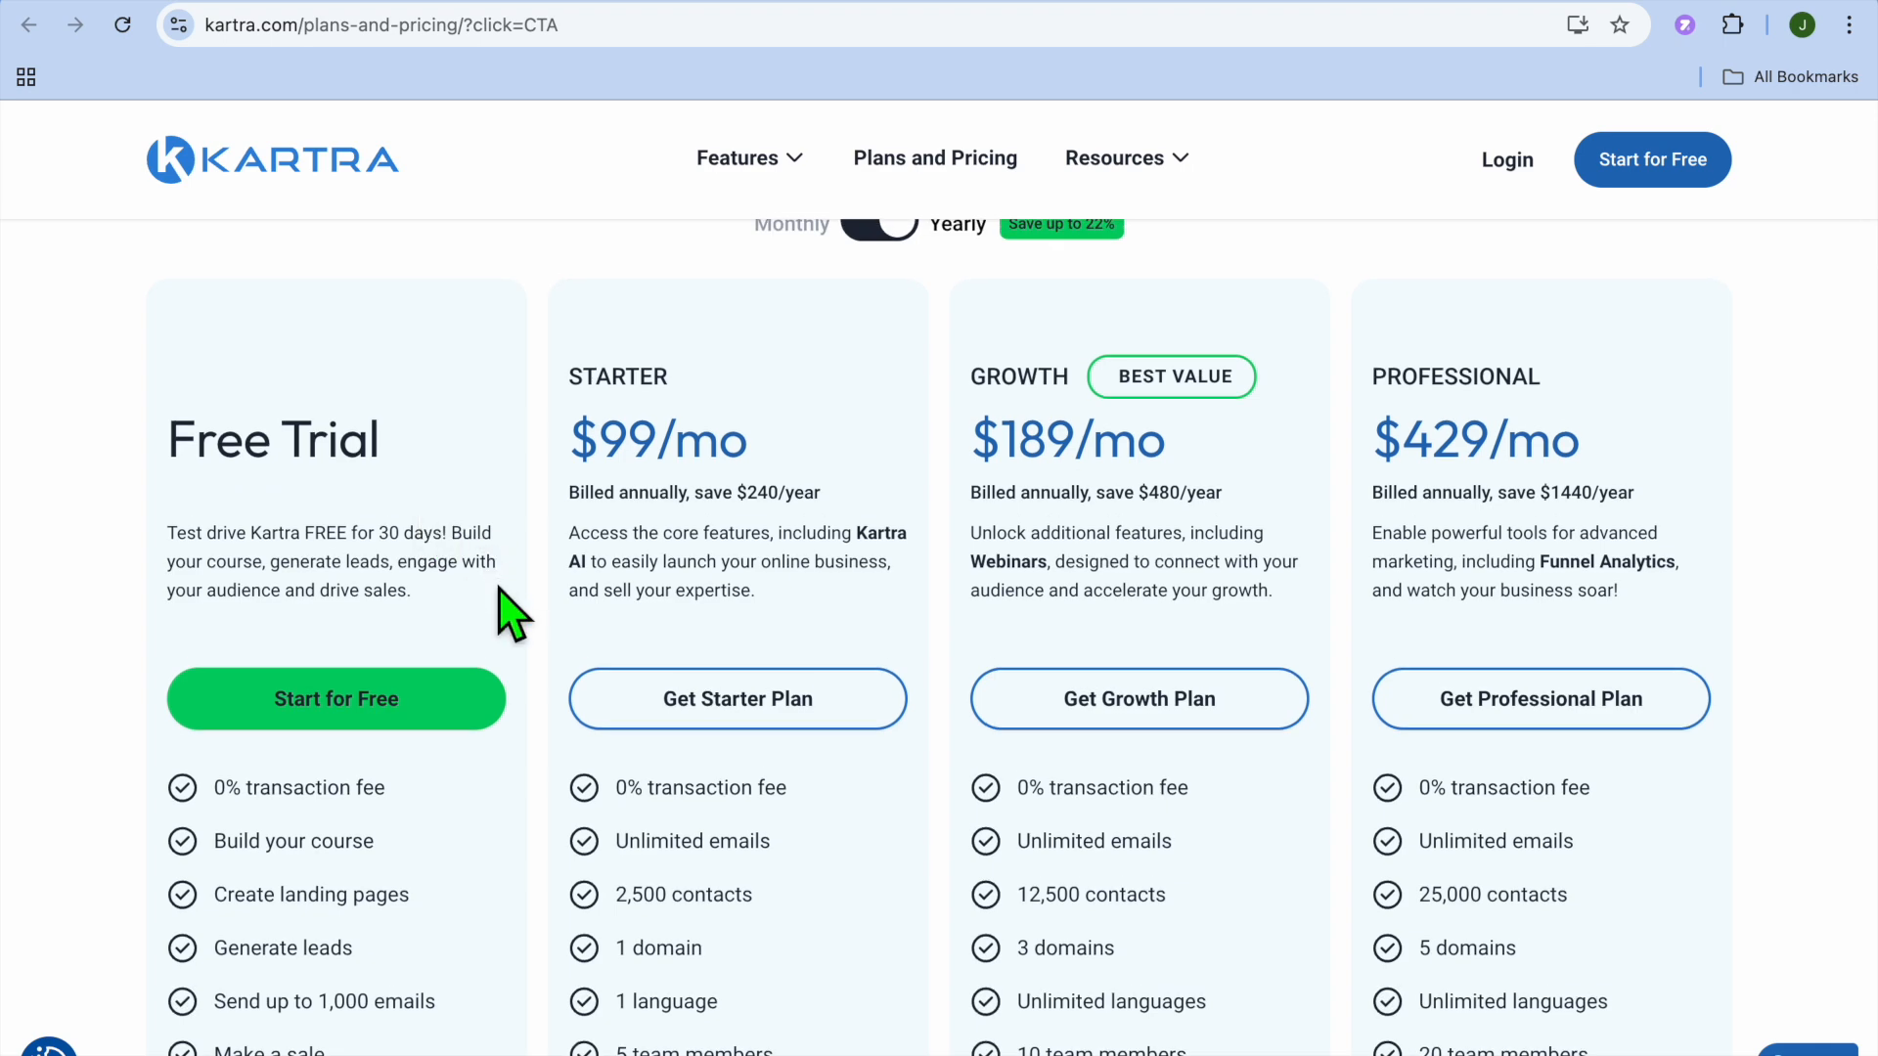
pyautogui.scroll(-2, 510, 614)
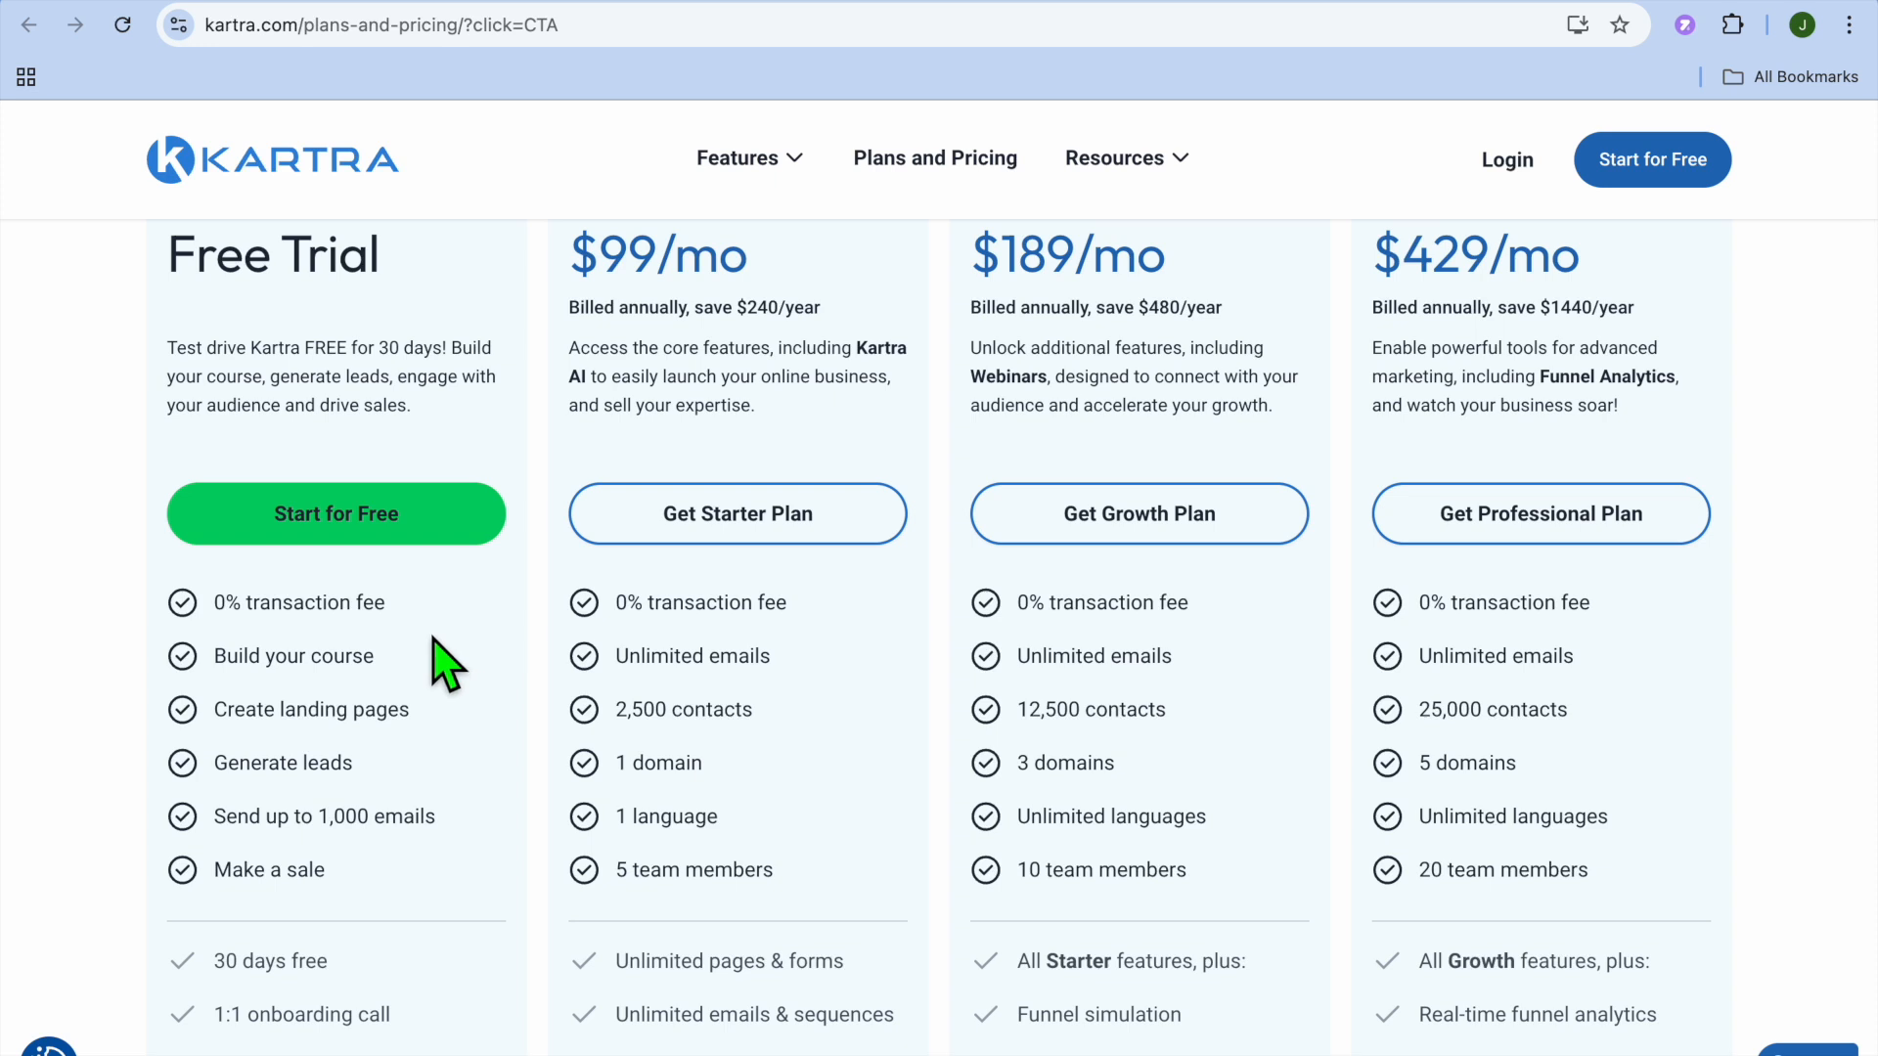
pyautogui.scroll(-1, 431, 657)
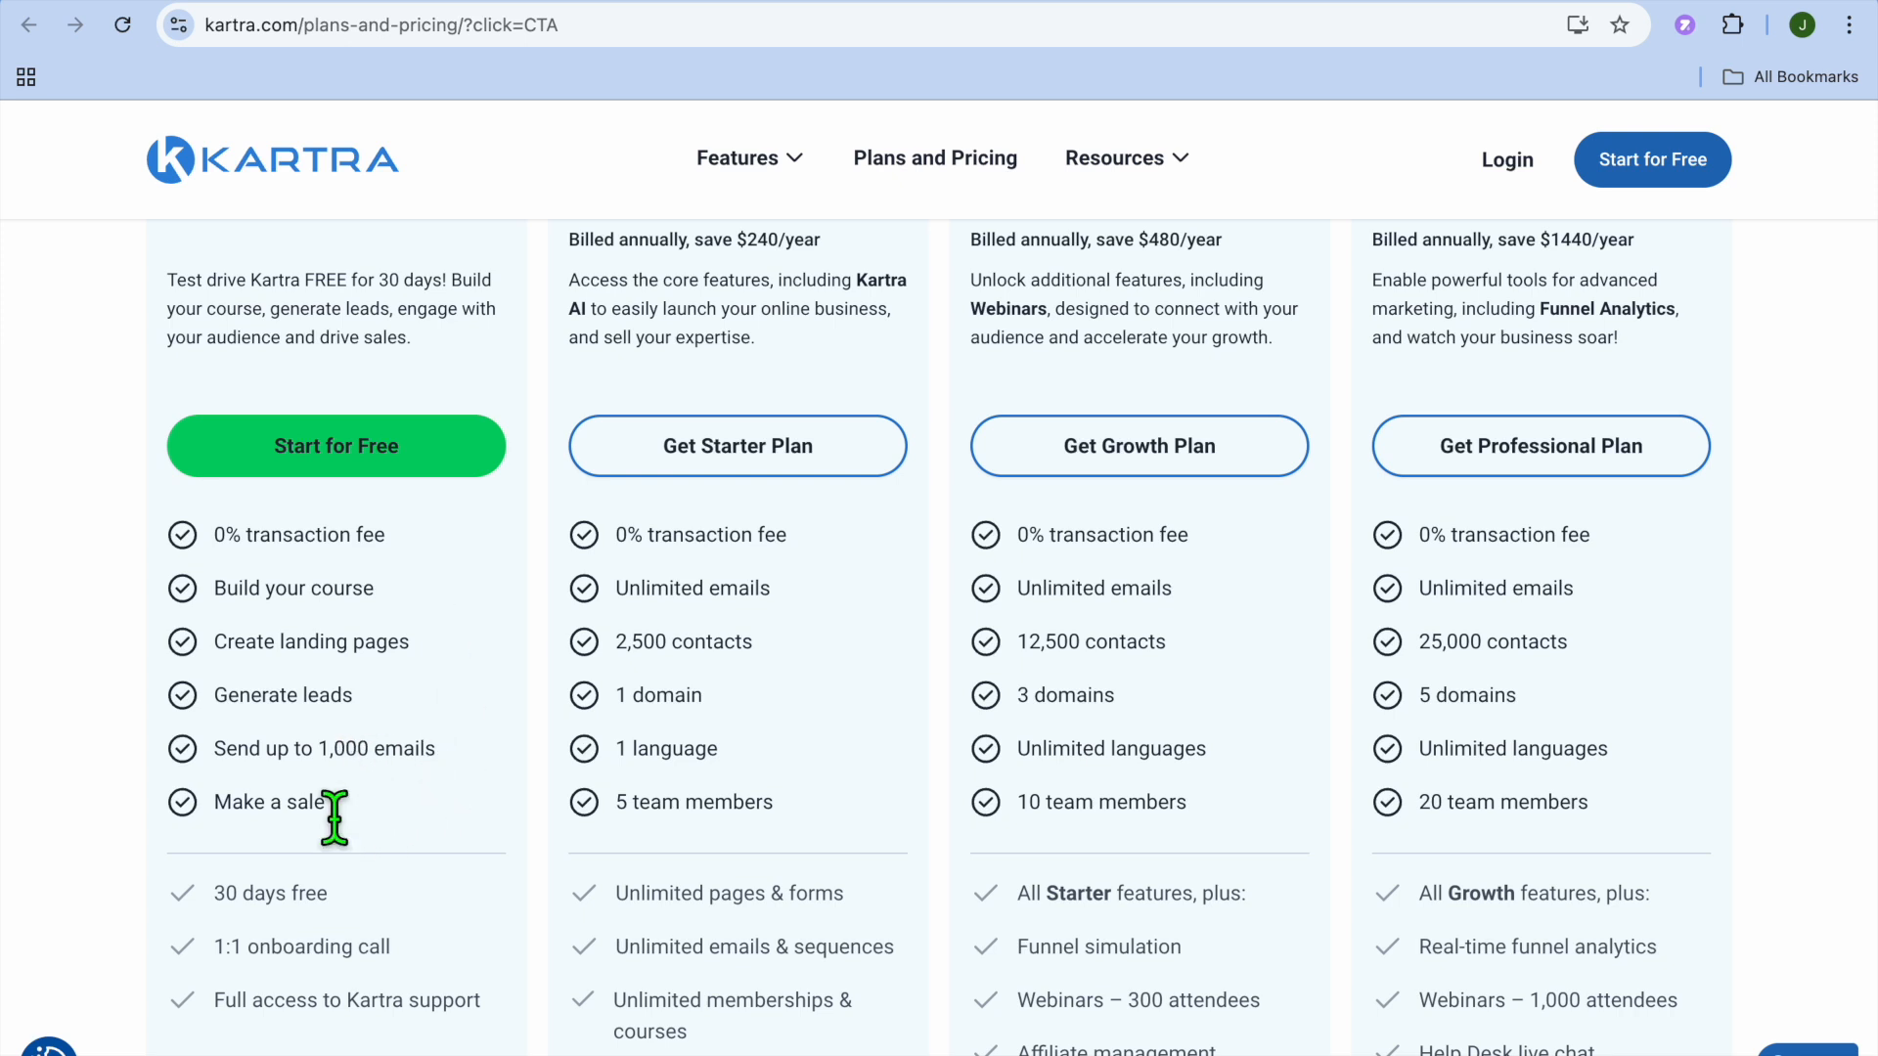
pyautogui.scroll(-3, 361, 838)
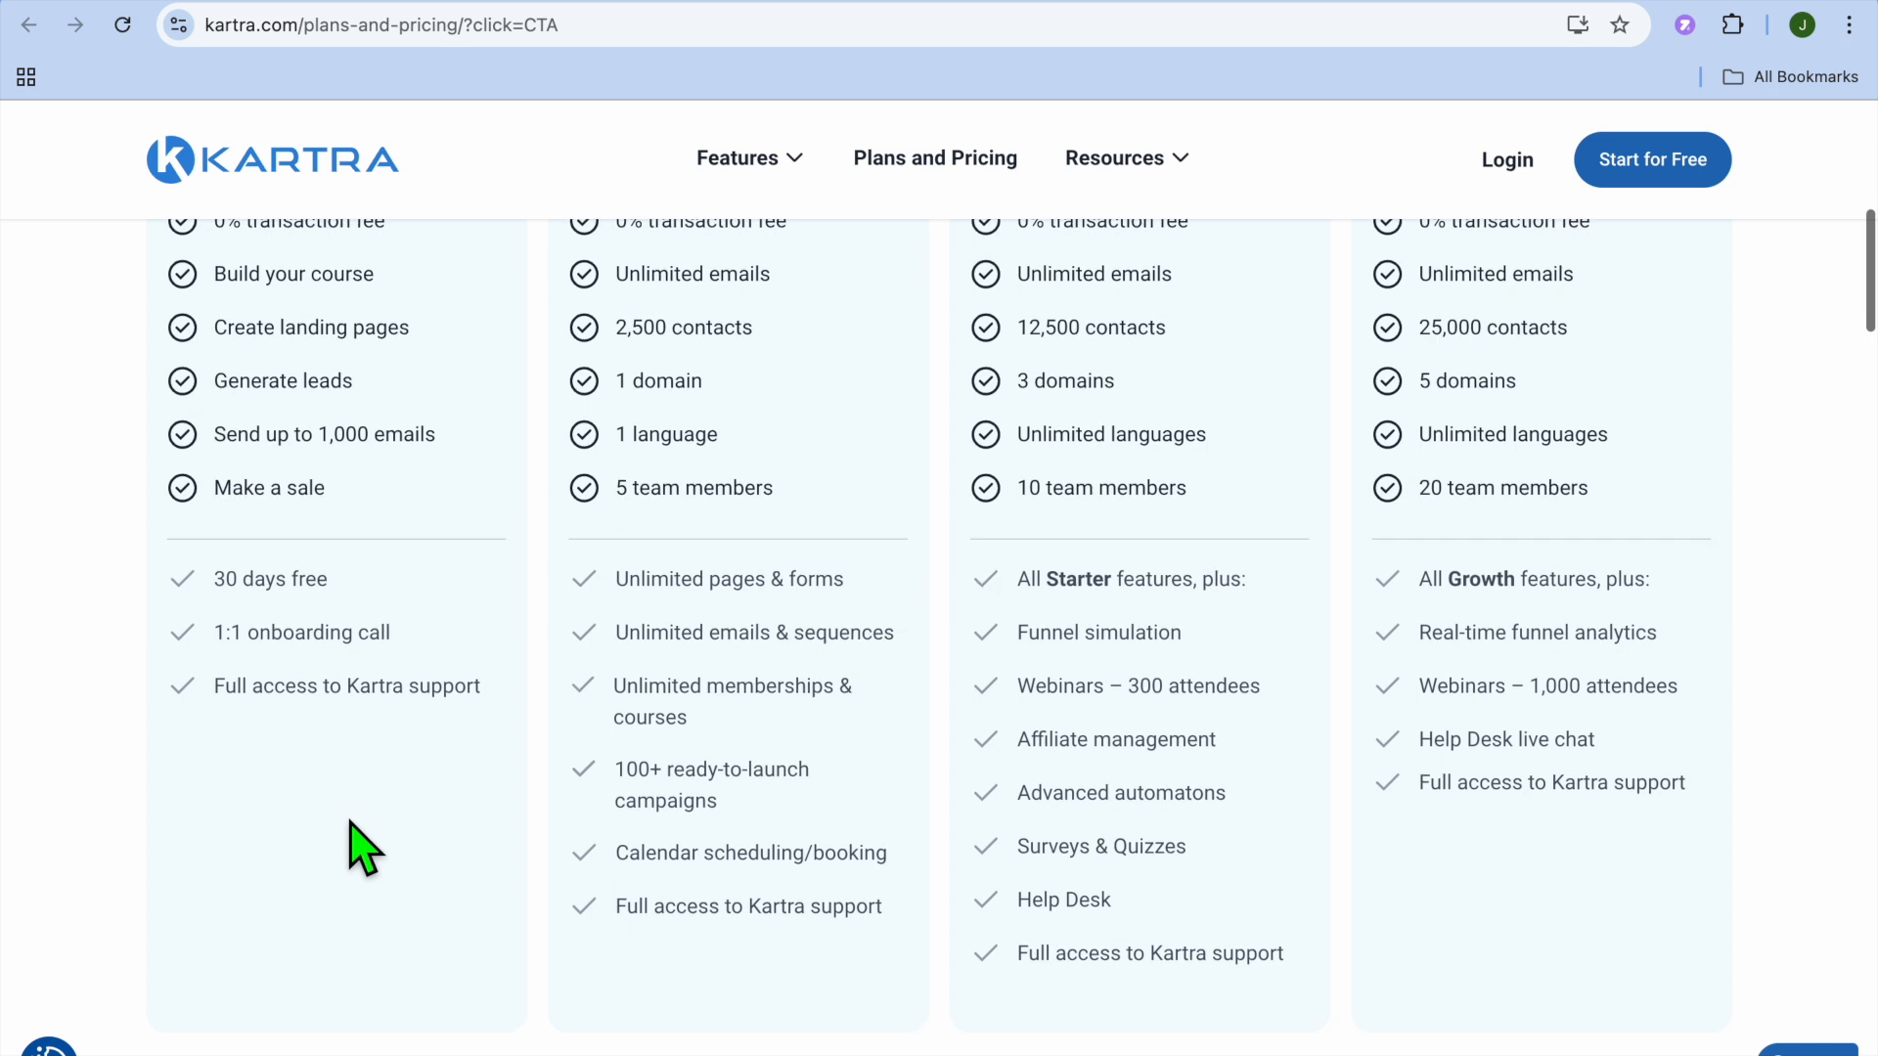
pyautogui.scroll(-3, 358, 847)
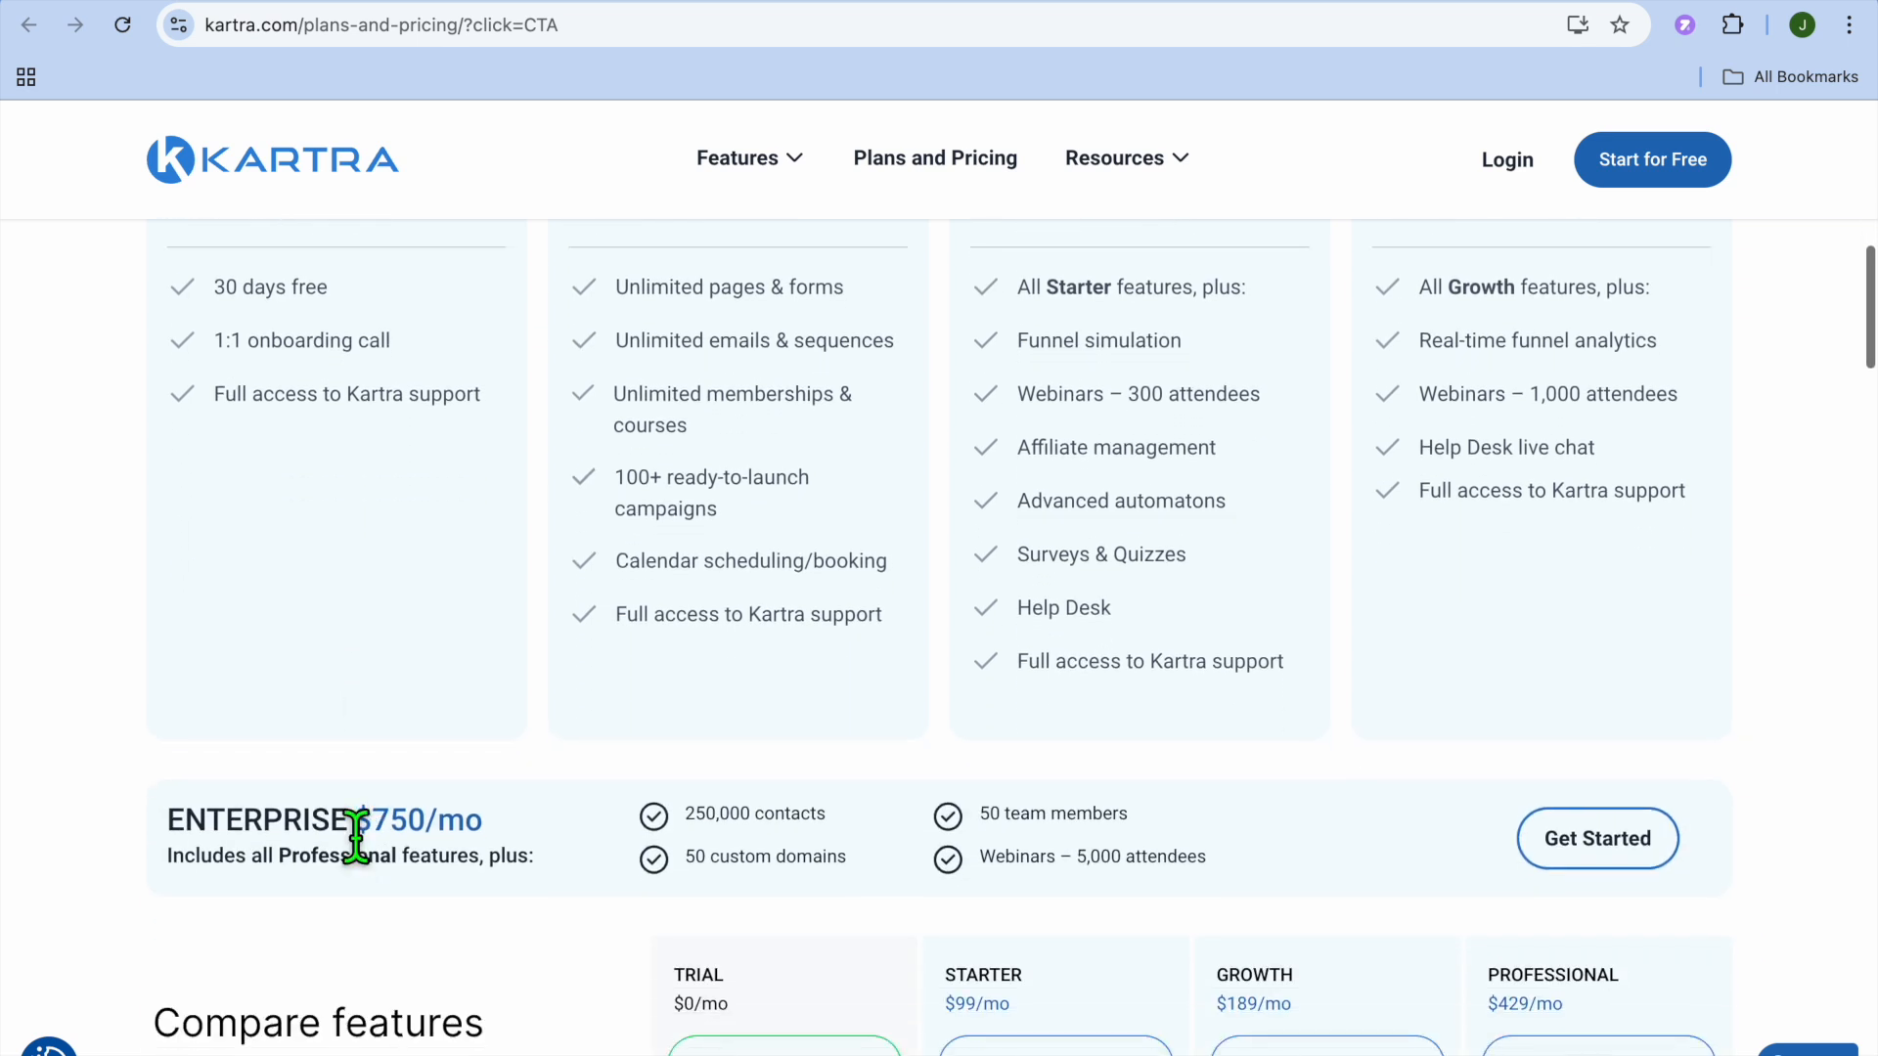
pyautogui.scroll(-2, 355, 838)
pyautogui.scroll(-2, 355, 838)
pyautogui.scroll(-3, 352, 838)
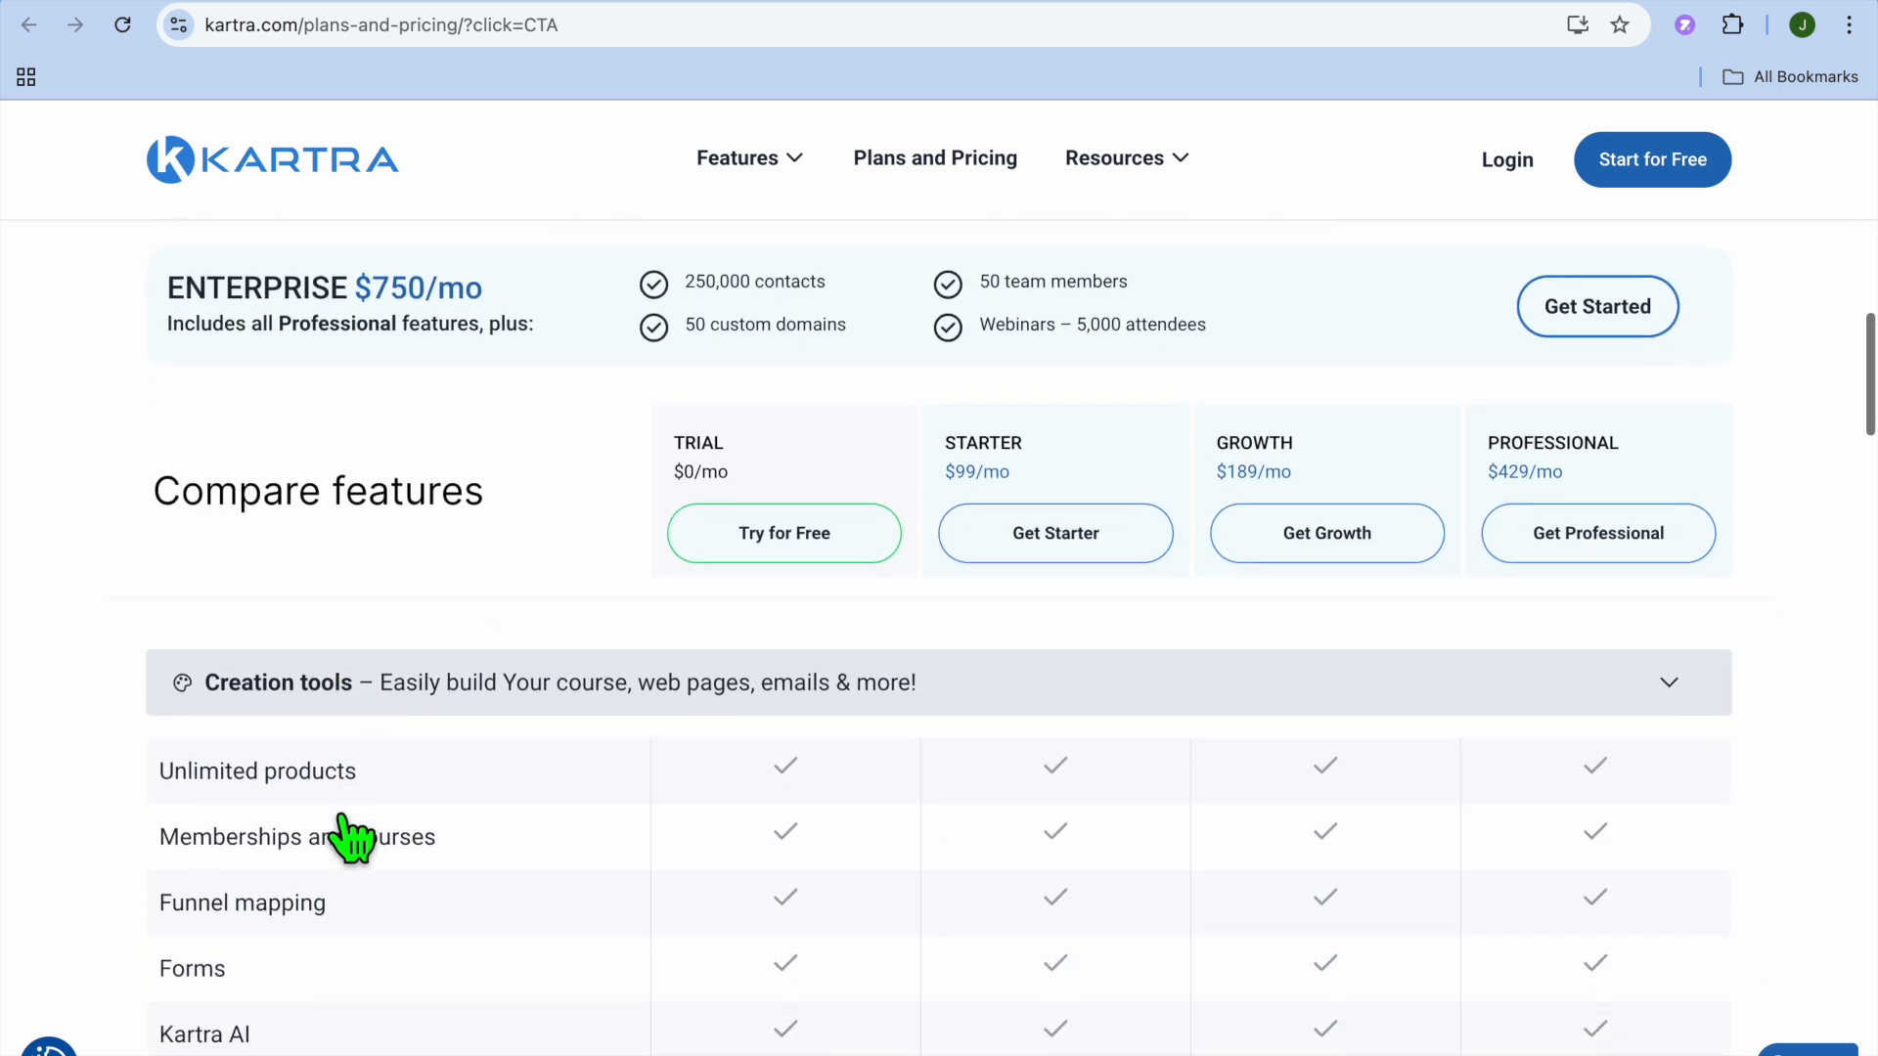
pyautogui.scroll(-2, 342, 807)
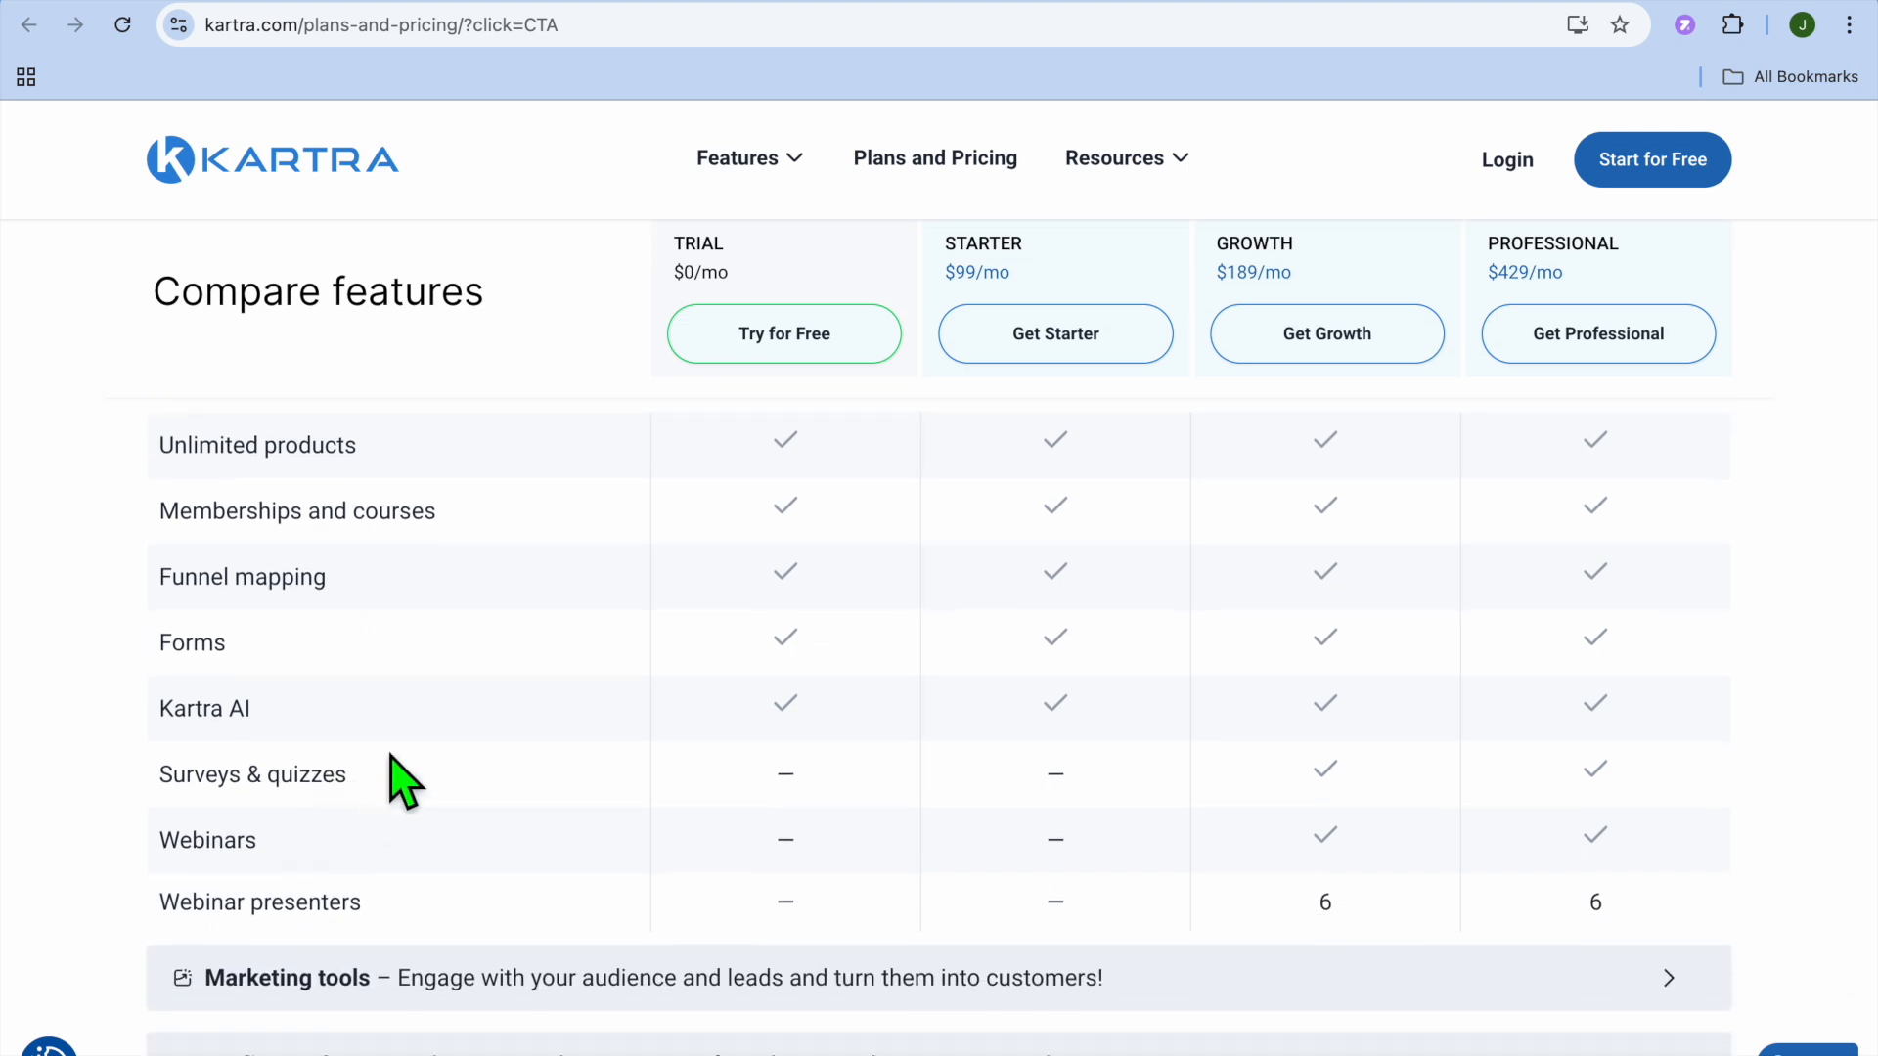
pyautogui.scroll(1, 401, 777)
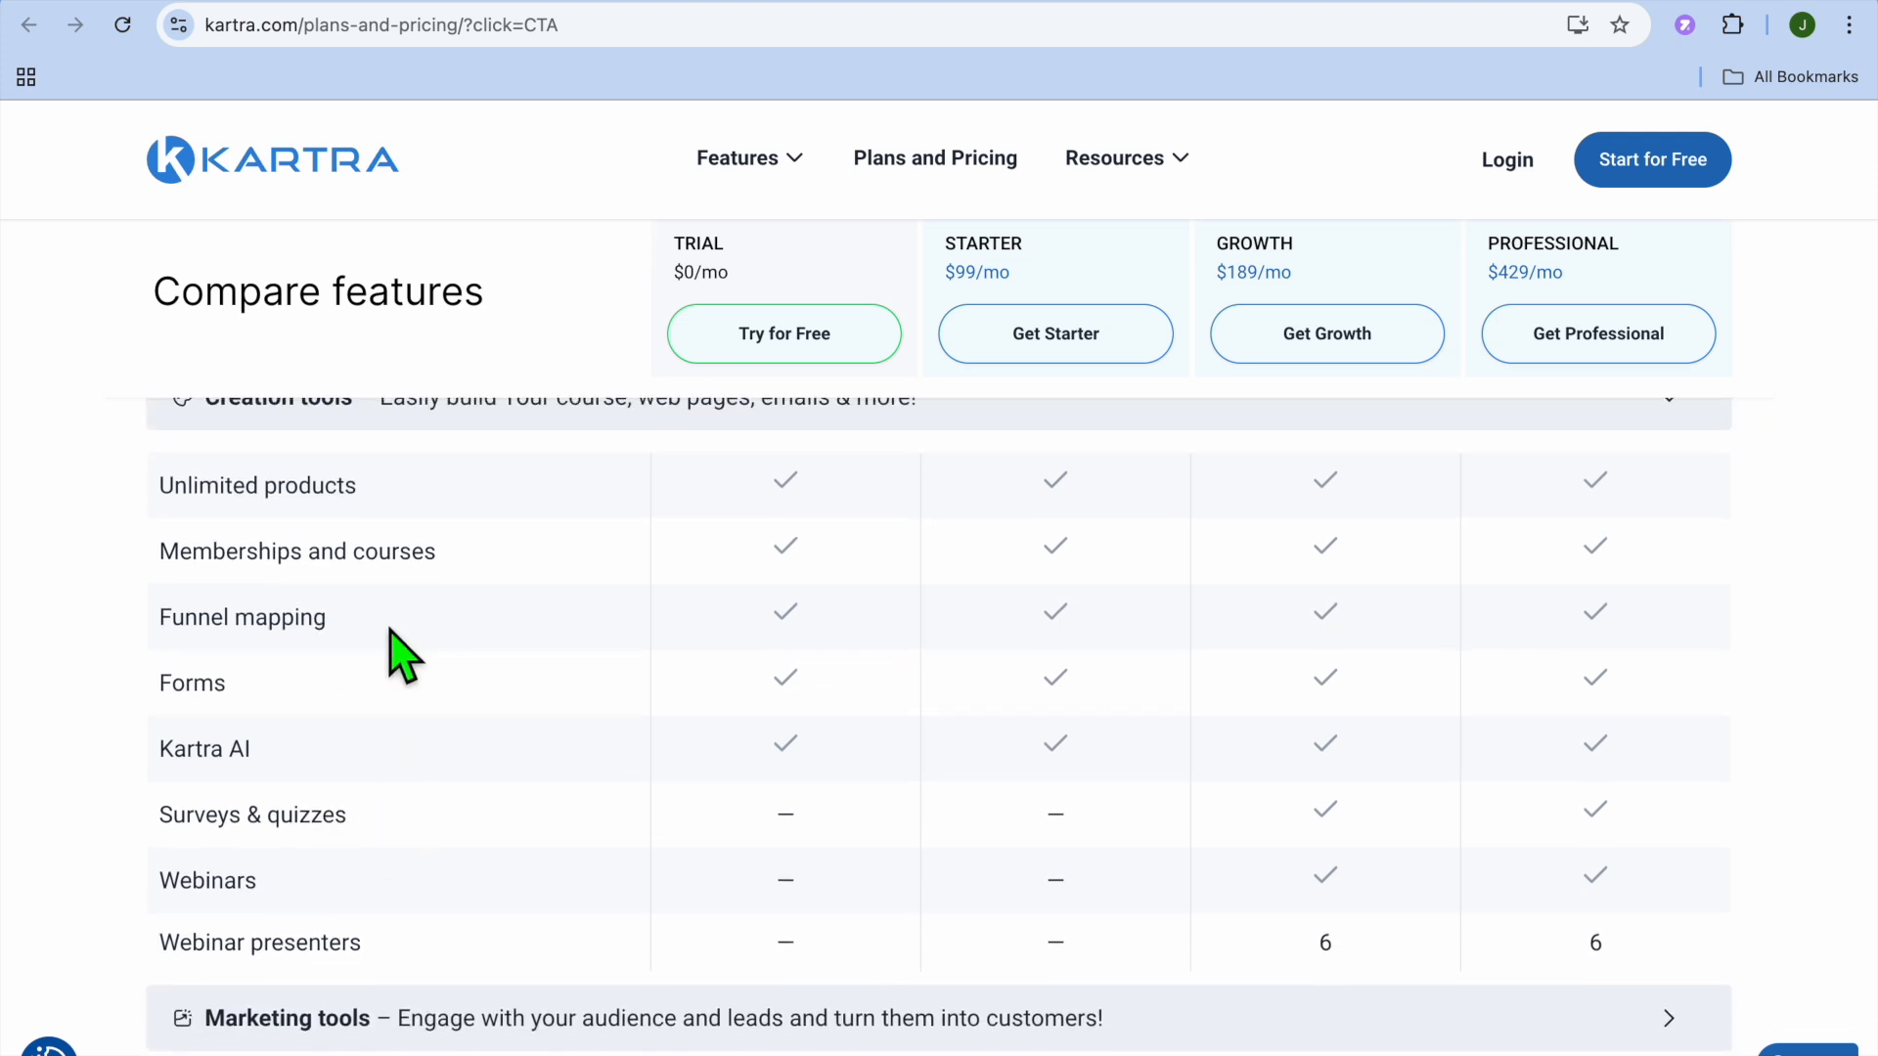
pyautogui.scroll(1, 685, 758)
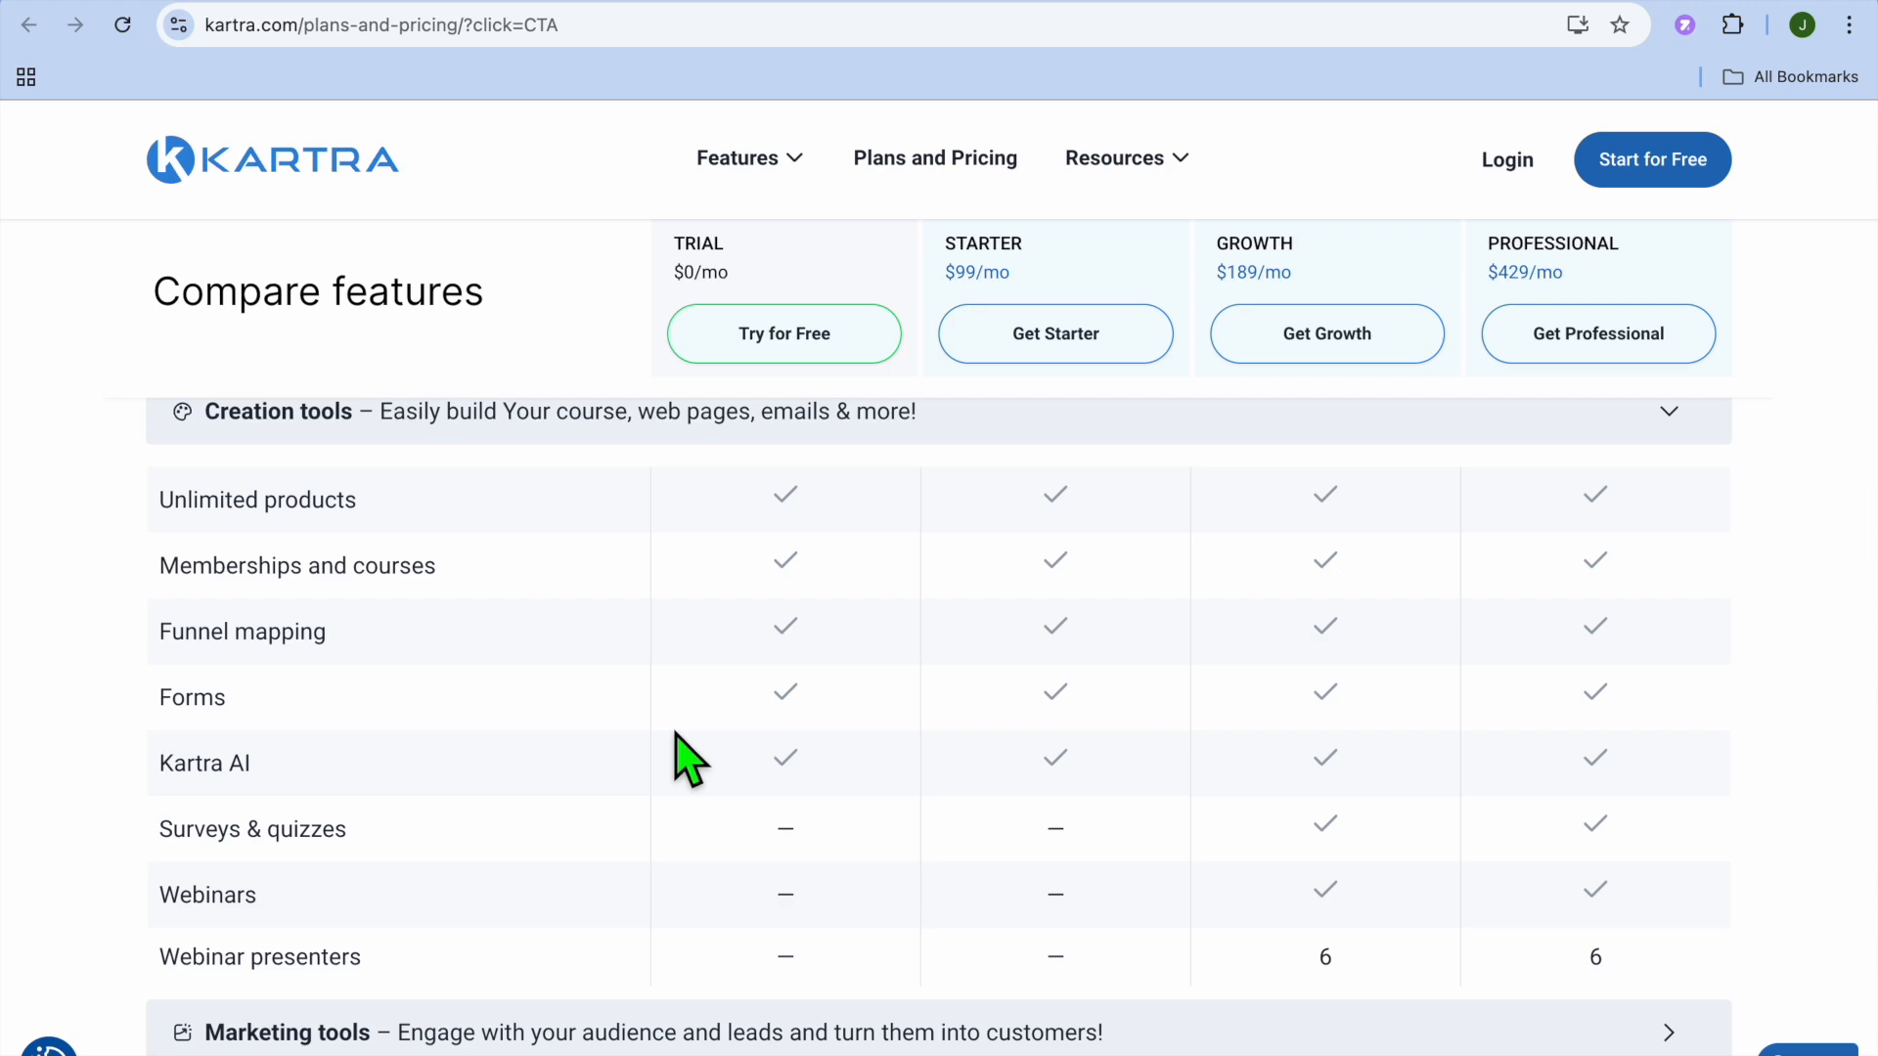
pyautogui.scroll(20, 675, 733)
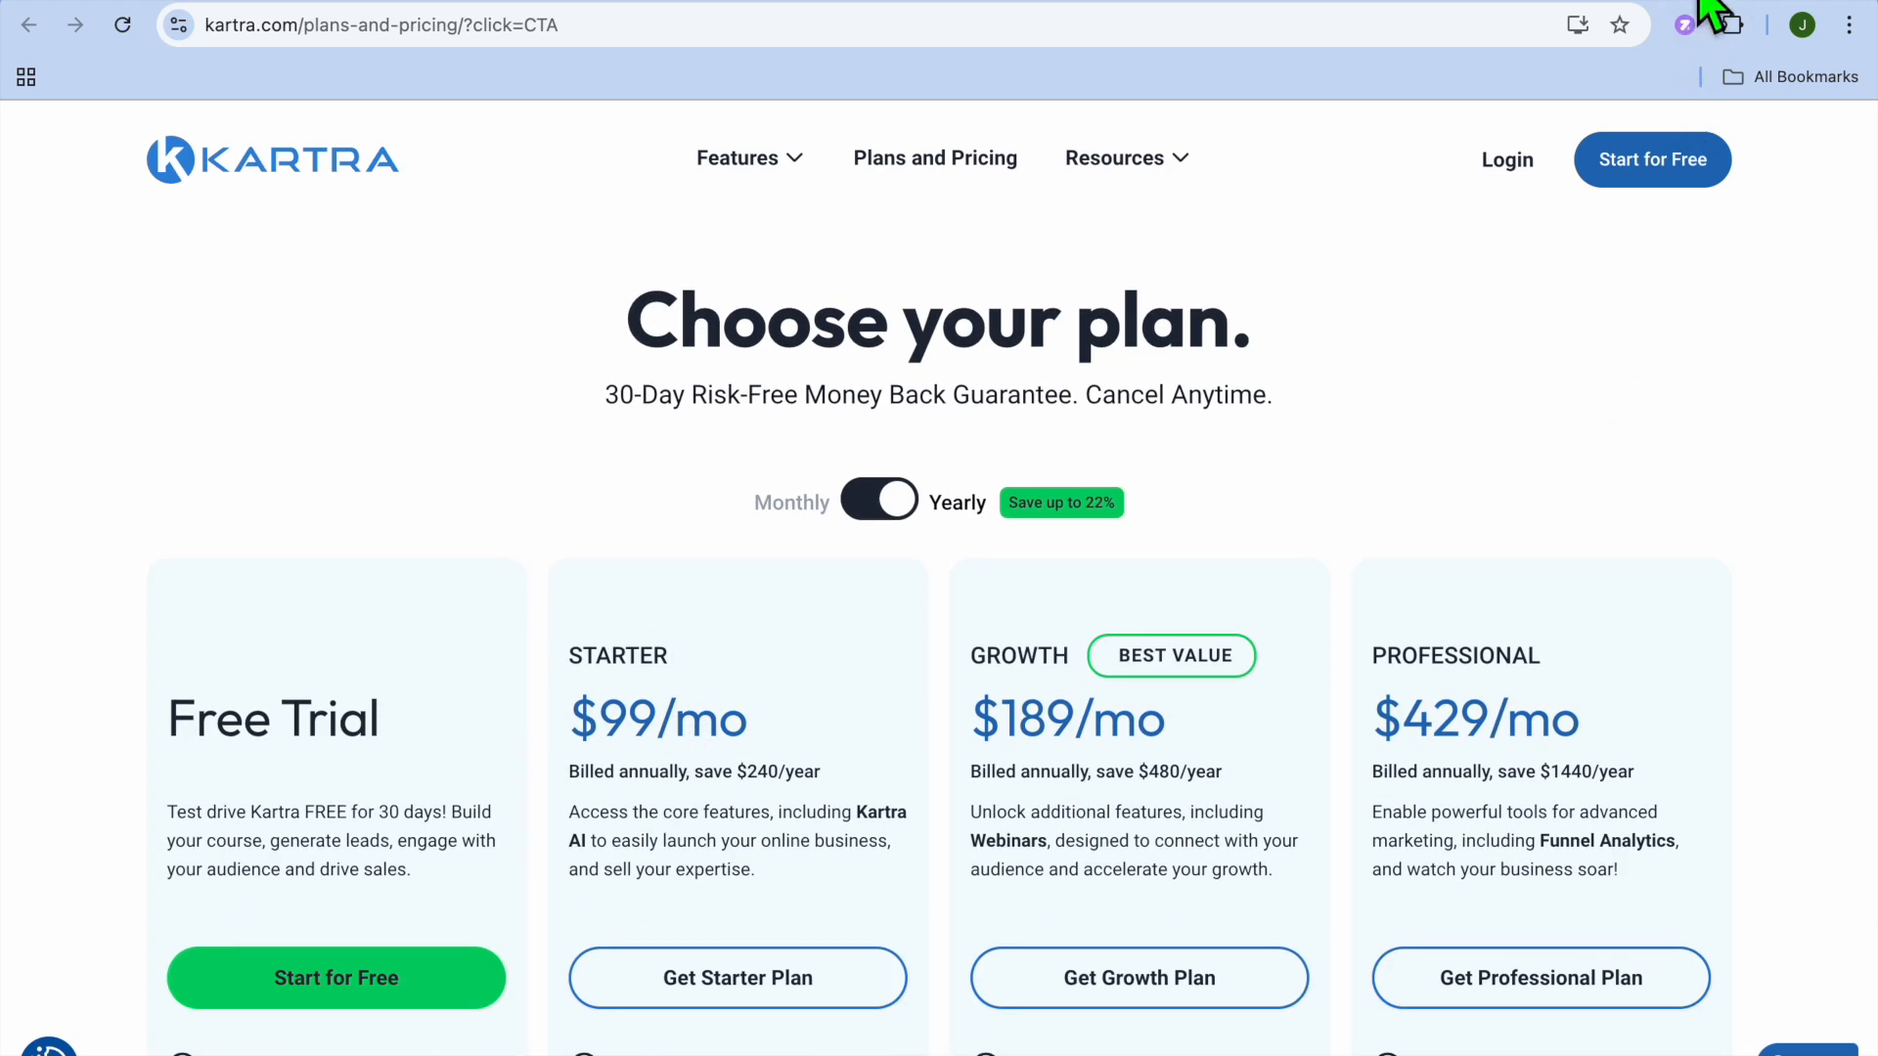
# Step: Switch to the Kartra dashboard and start a new membership using the middle template, the one with the tall blue header
pyautogui.click(1698, 1)
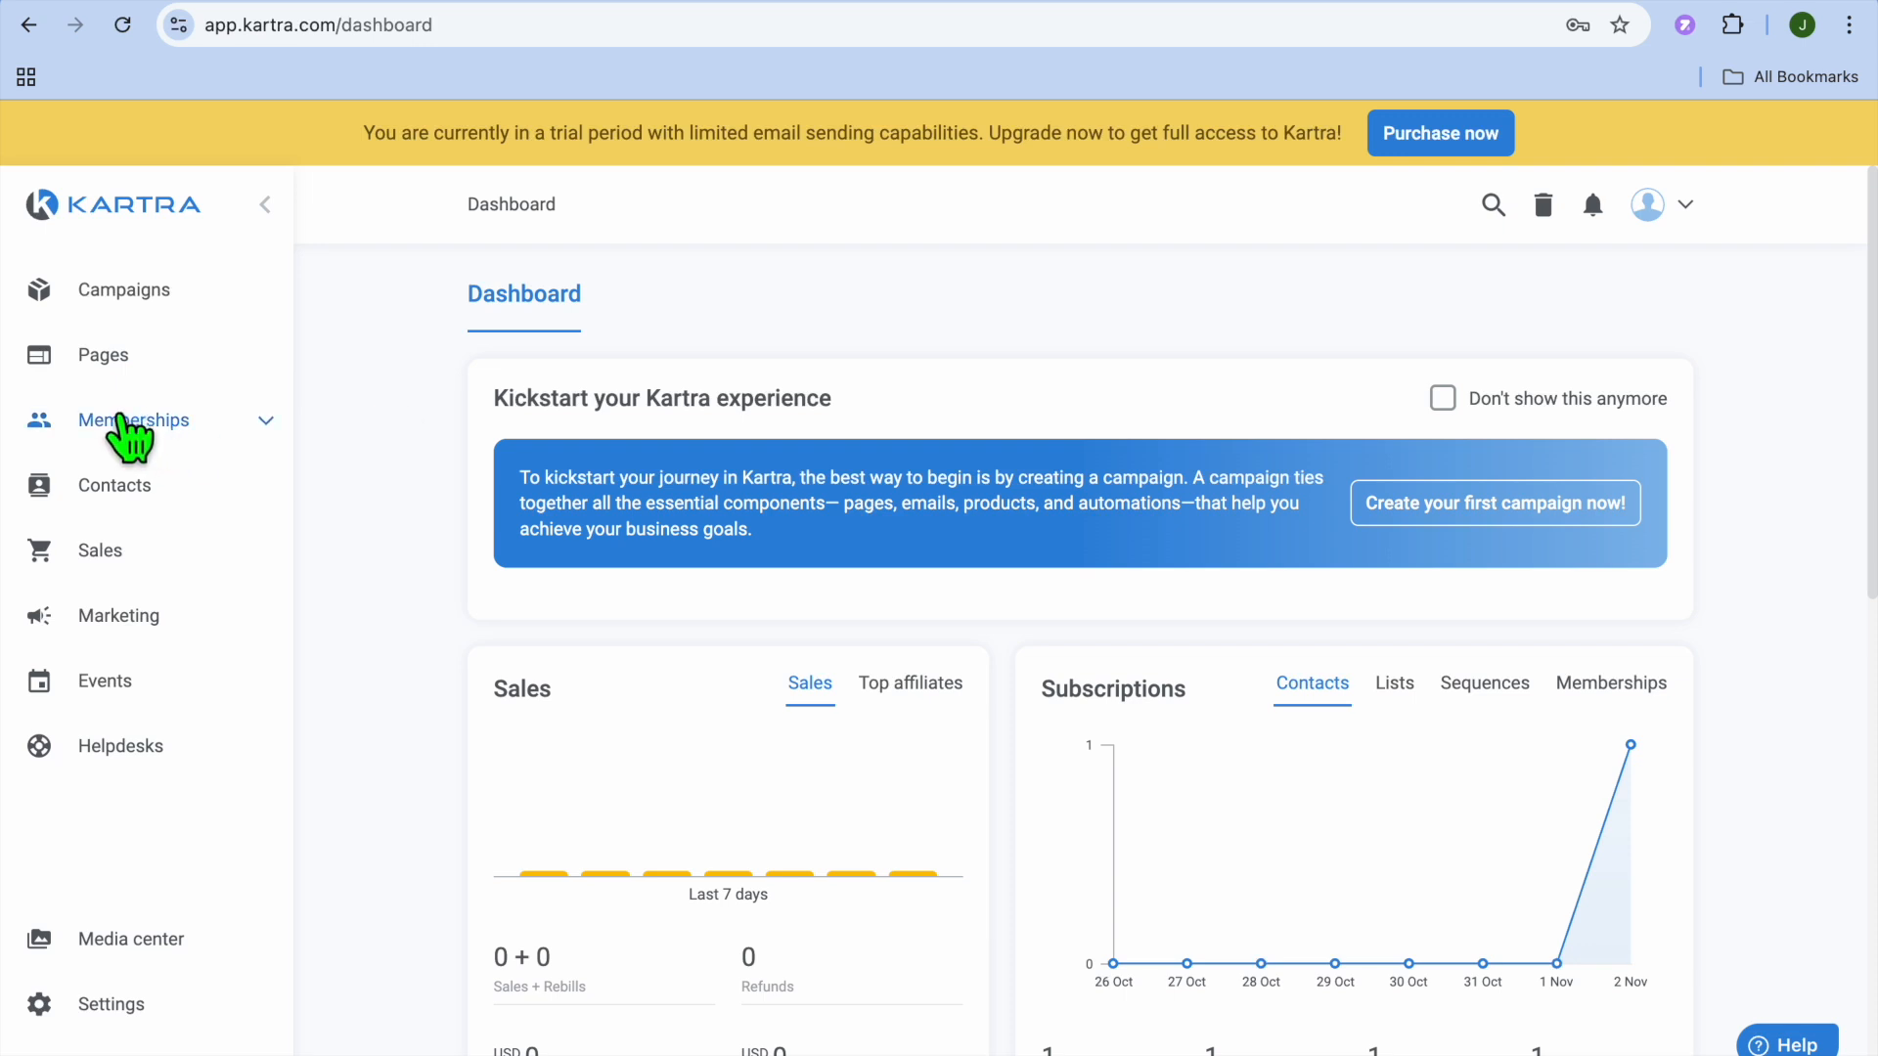
pyautogui.click(132, 425)
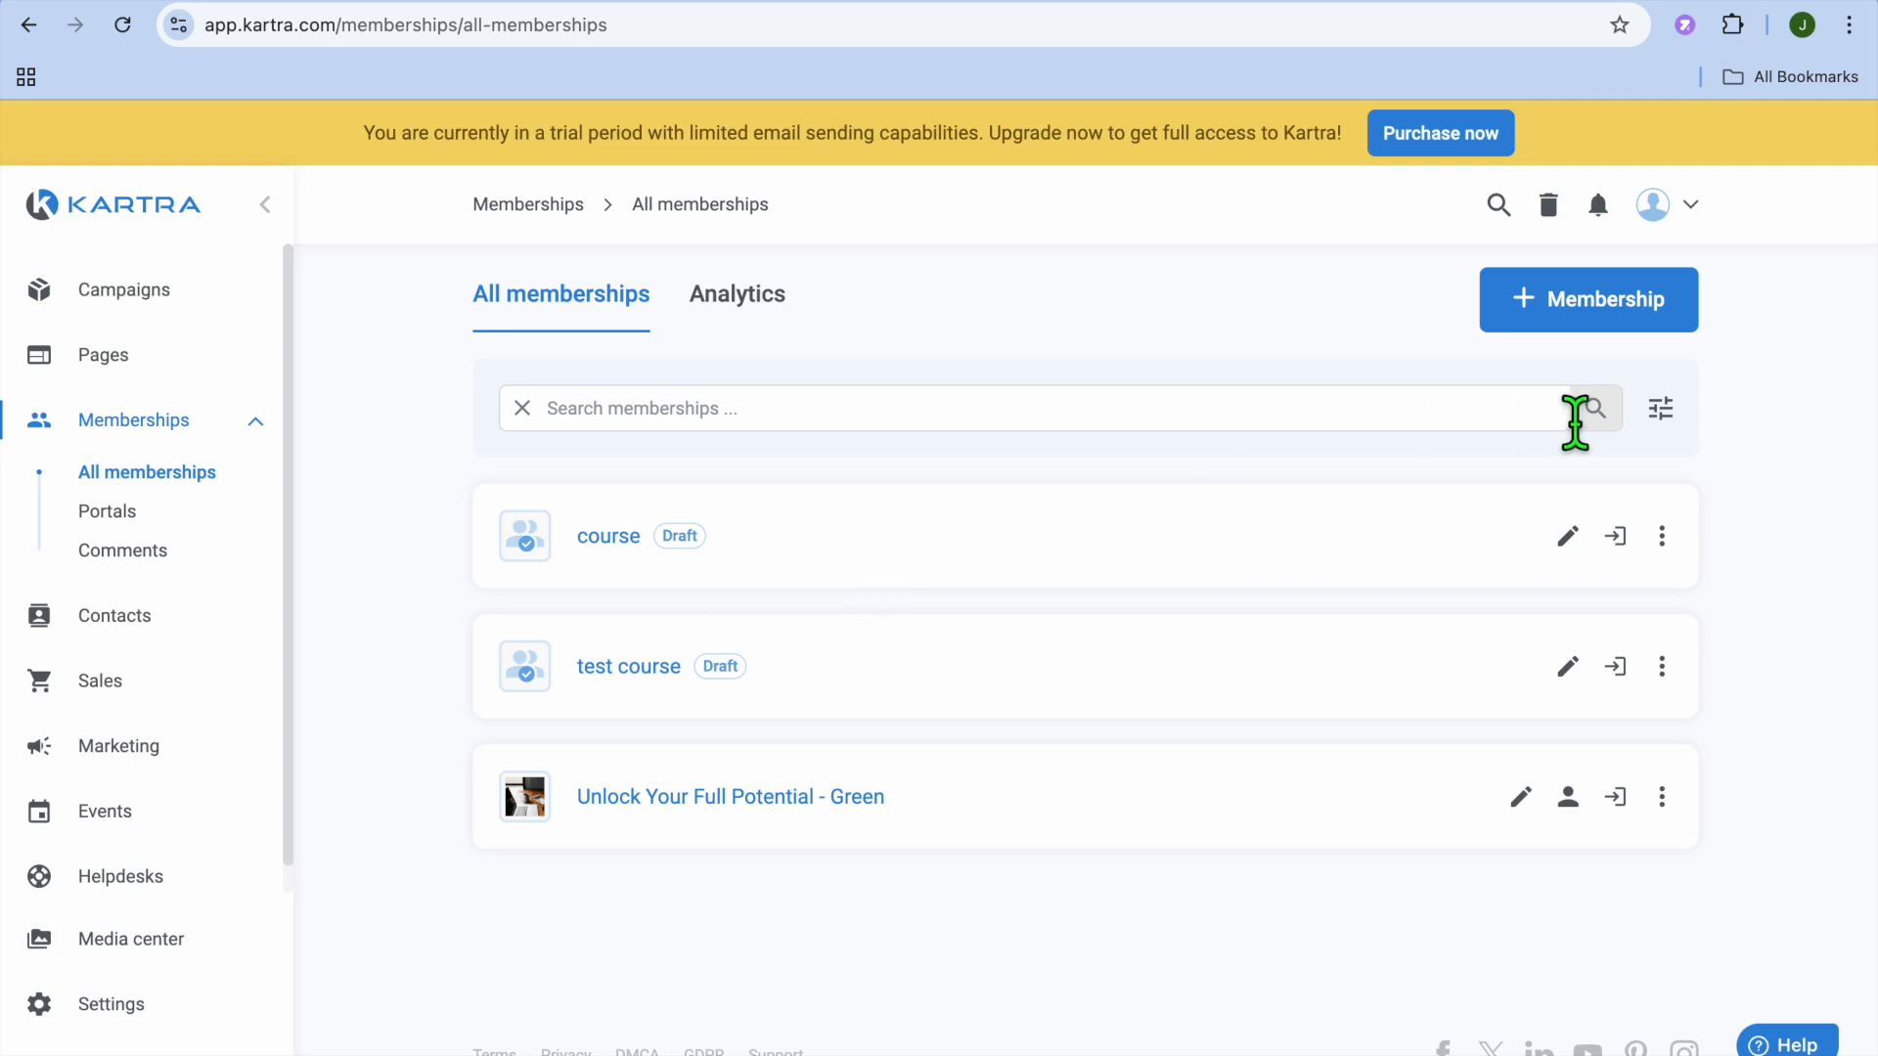
pyautogui.click(1596, 311)
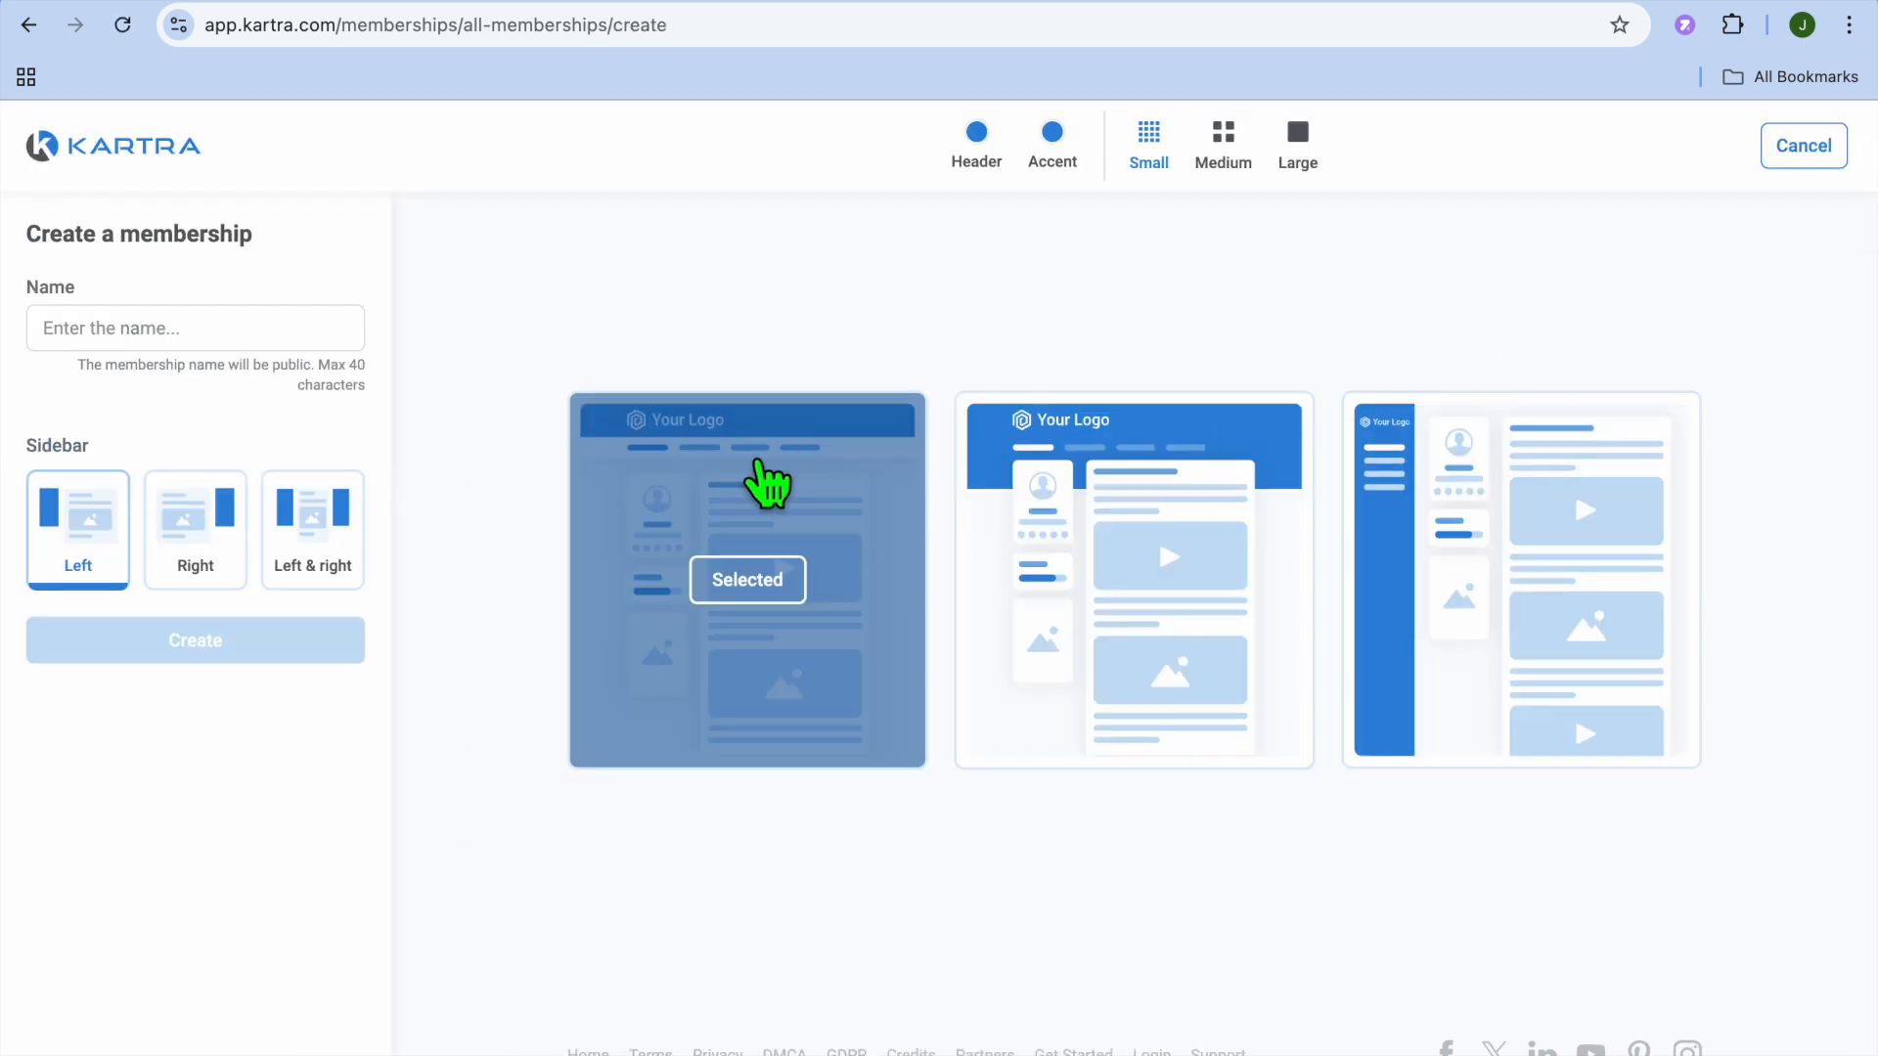
pyautogui.click(1127, 533)
pyautogui.click(1534, 533)
pyautogui.click(1115, 601)
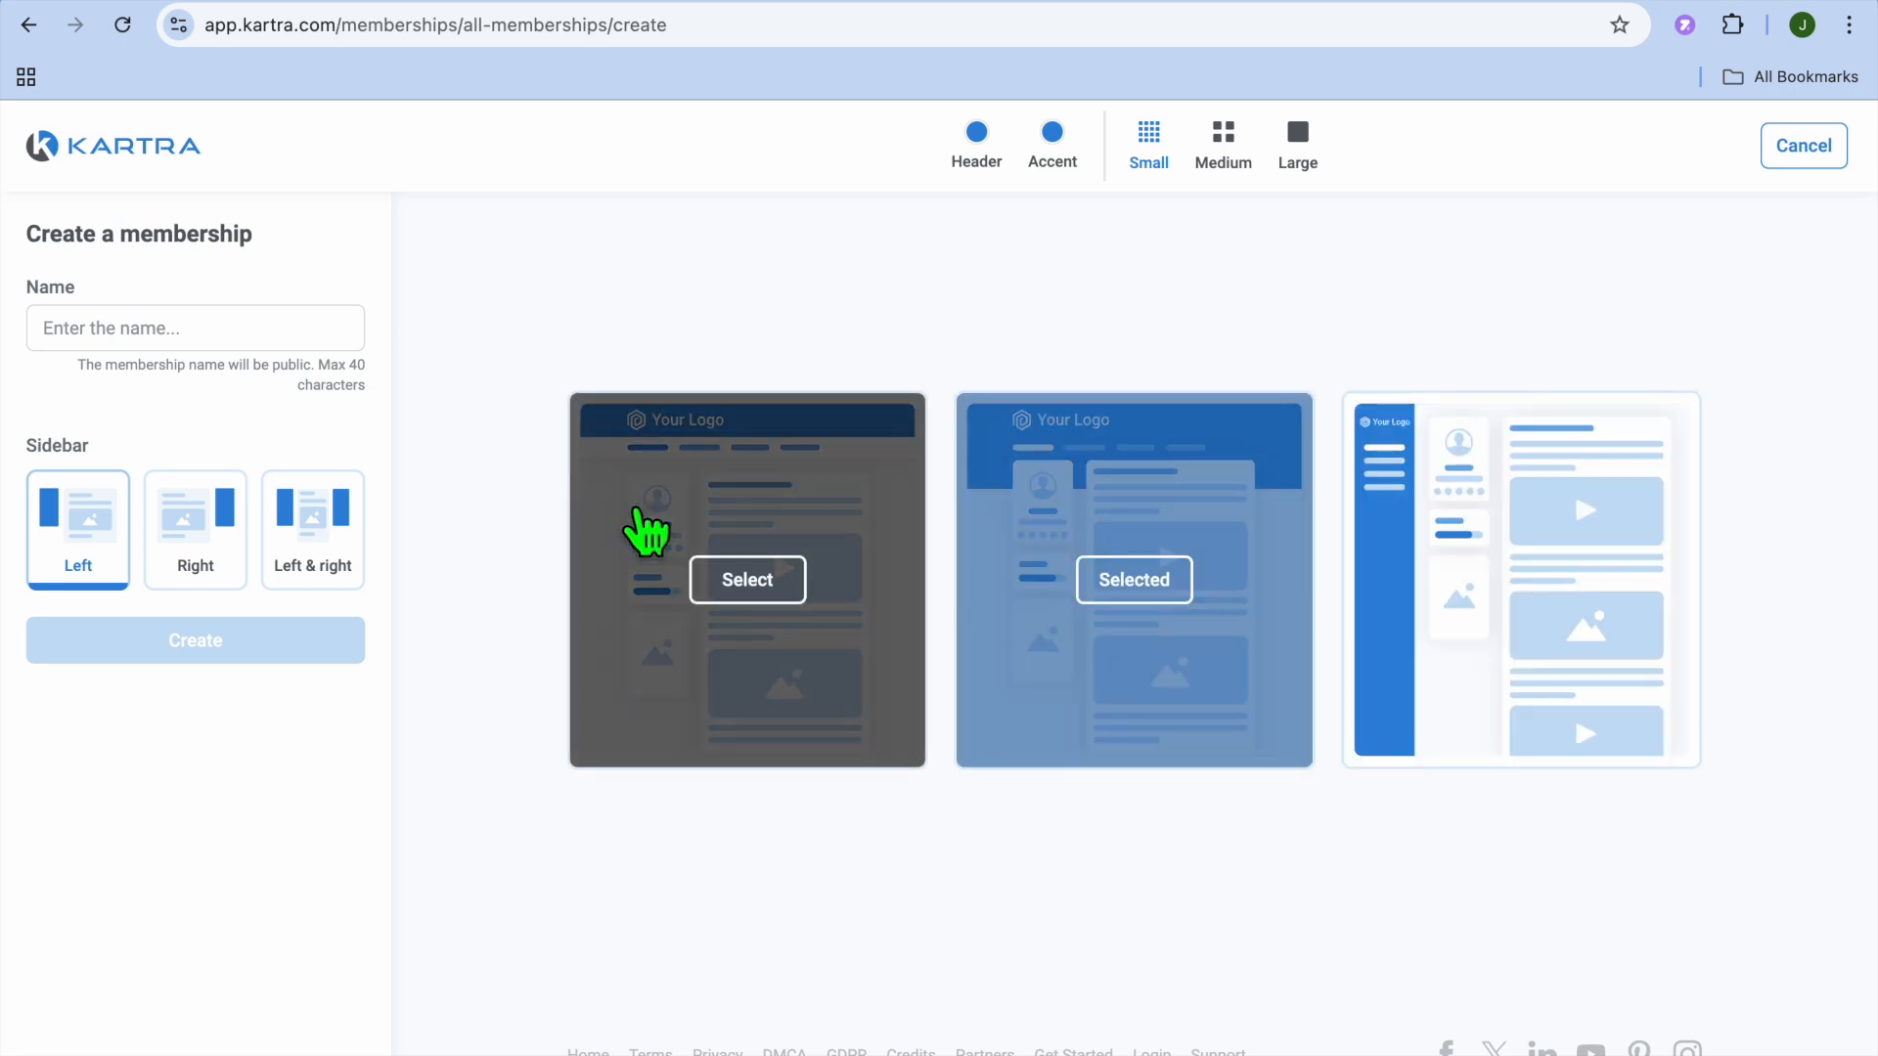
# Step: Name the membership "test membership" and create it
pyautogui.click(150, 332)
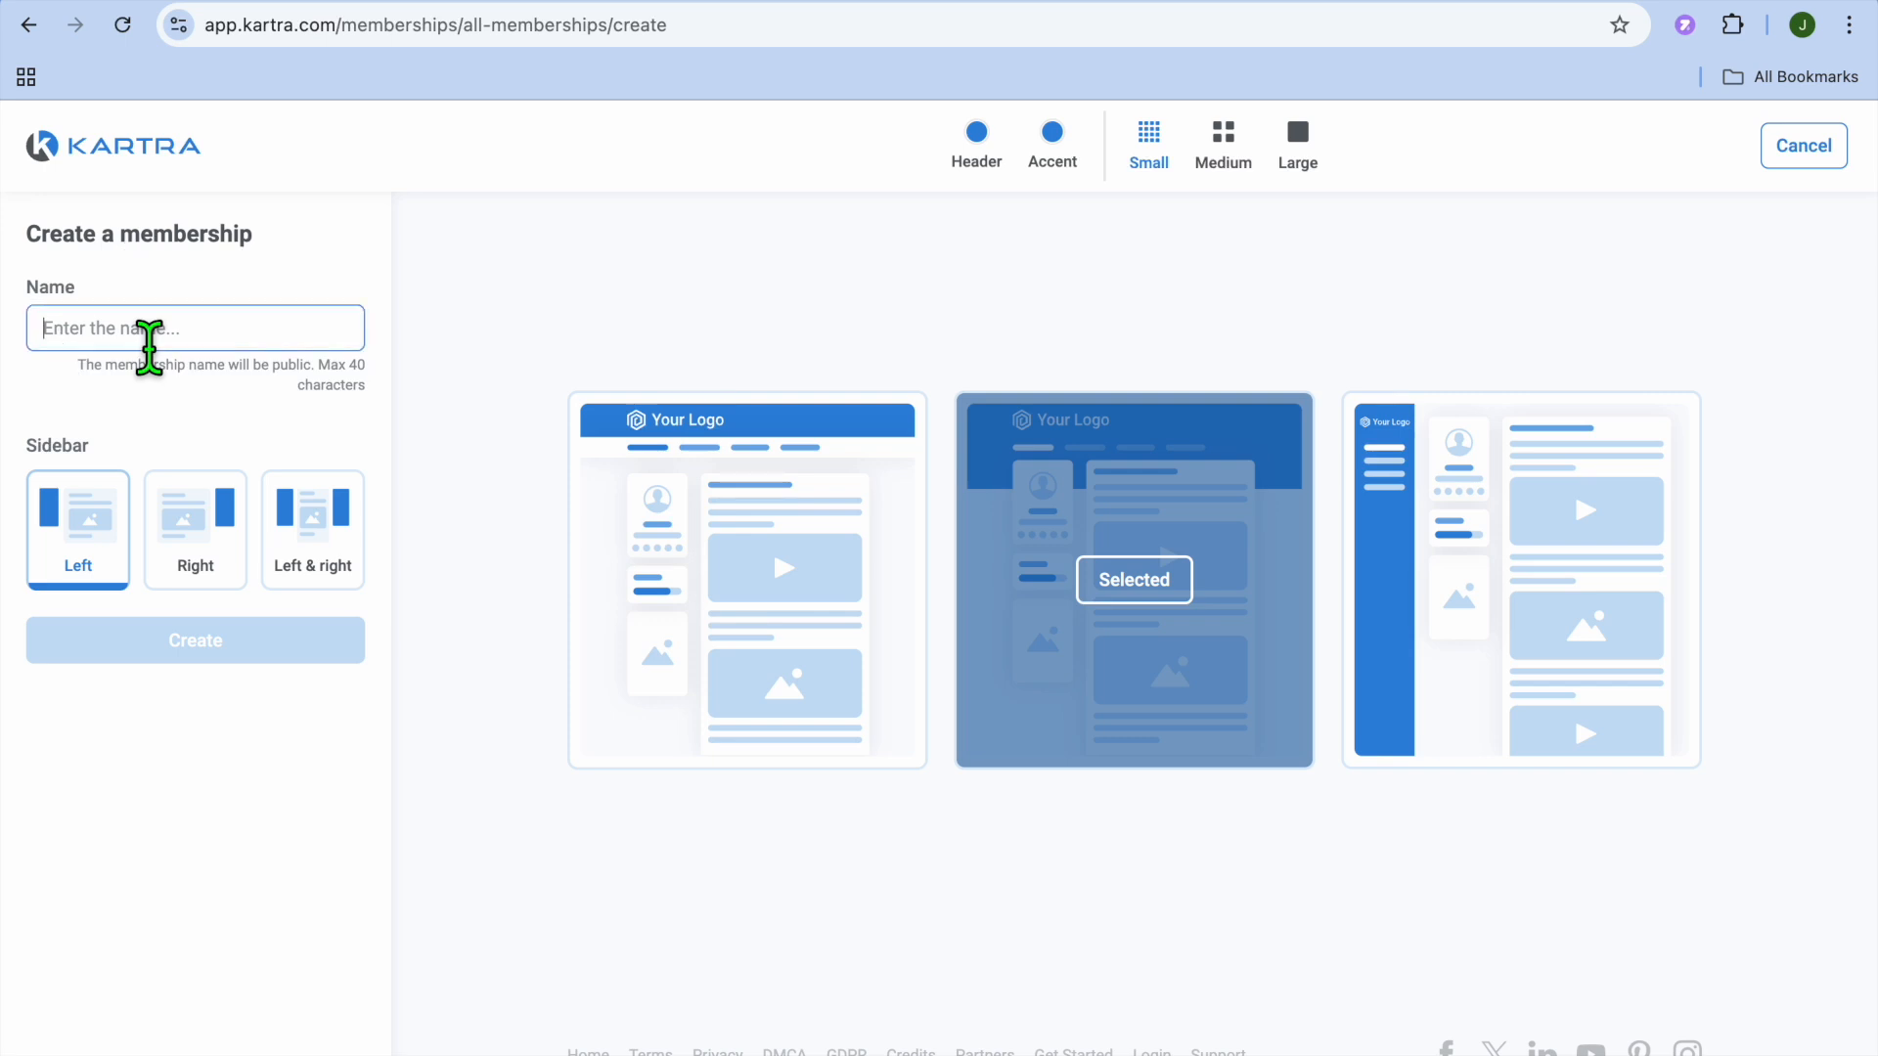
pyautogui.write('test membership')
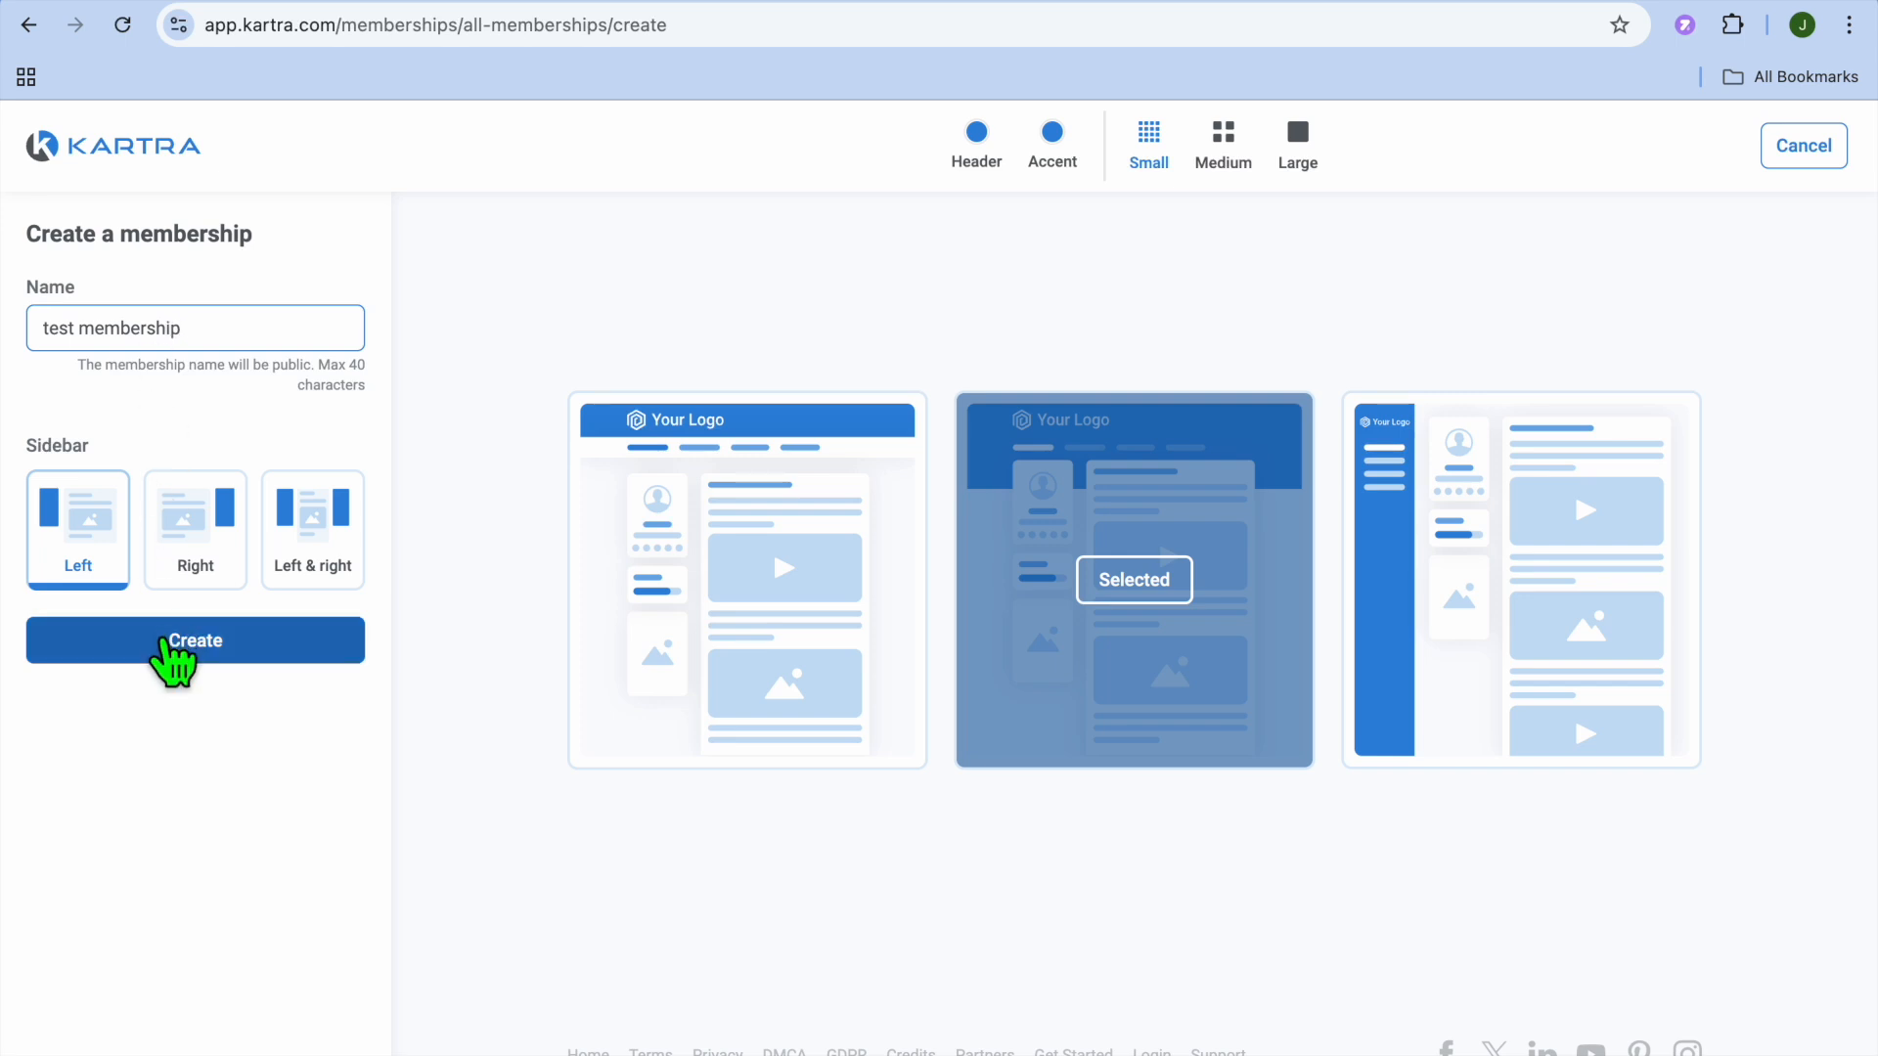
pyautogui.click(164, 641)
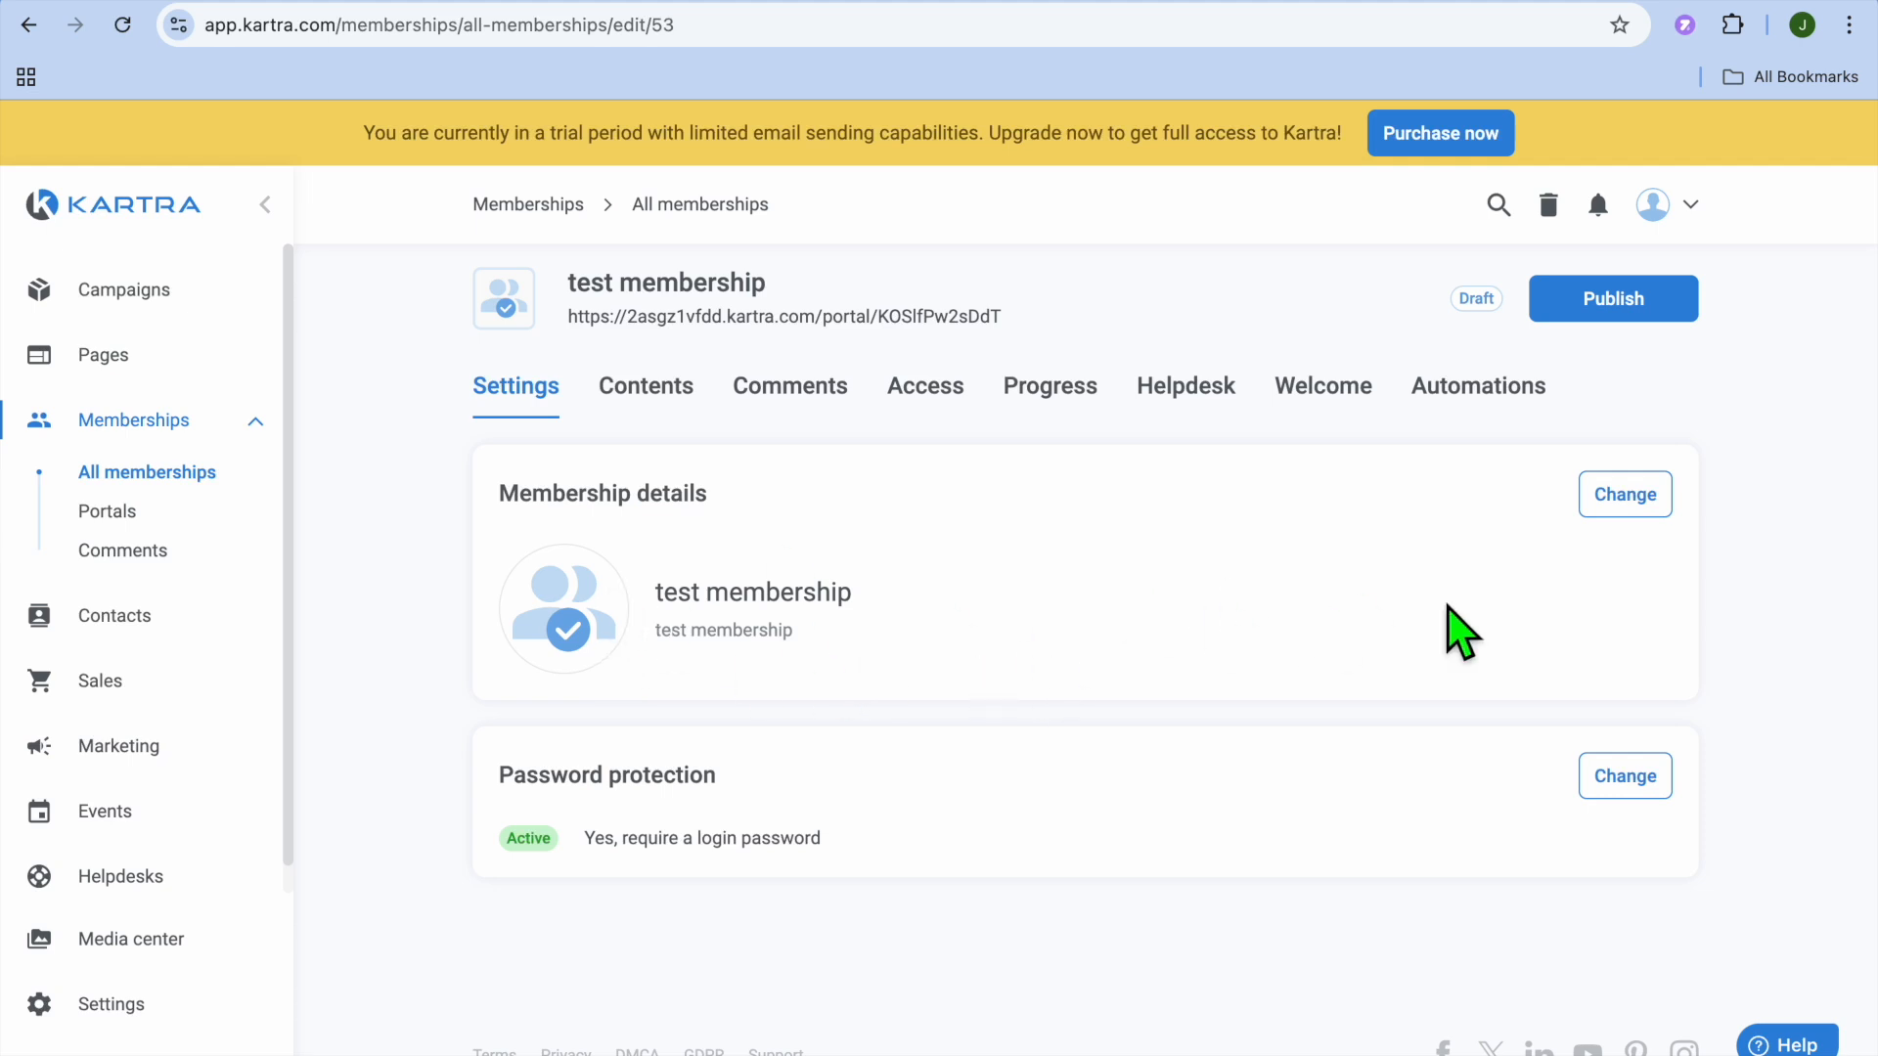
# Step: Edit the membership details and upload a "Copy of Blue" PNG from Downloads to the image library
pyautogui.click(1659, 508)
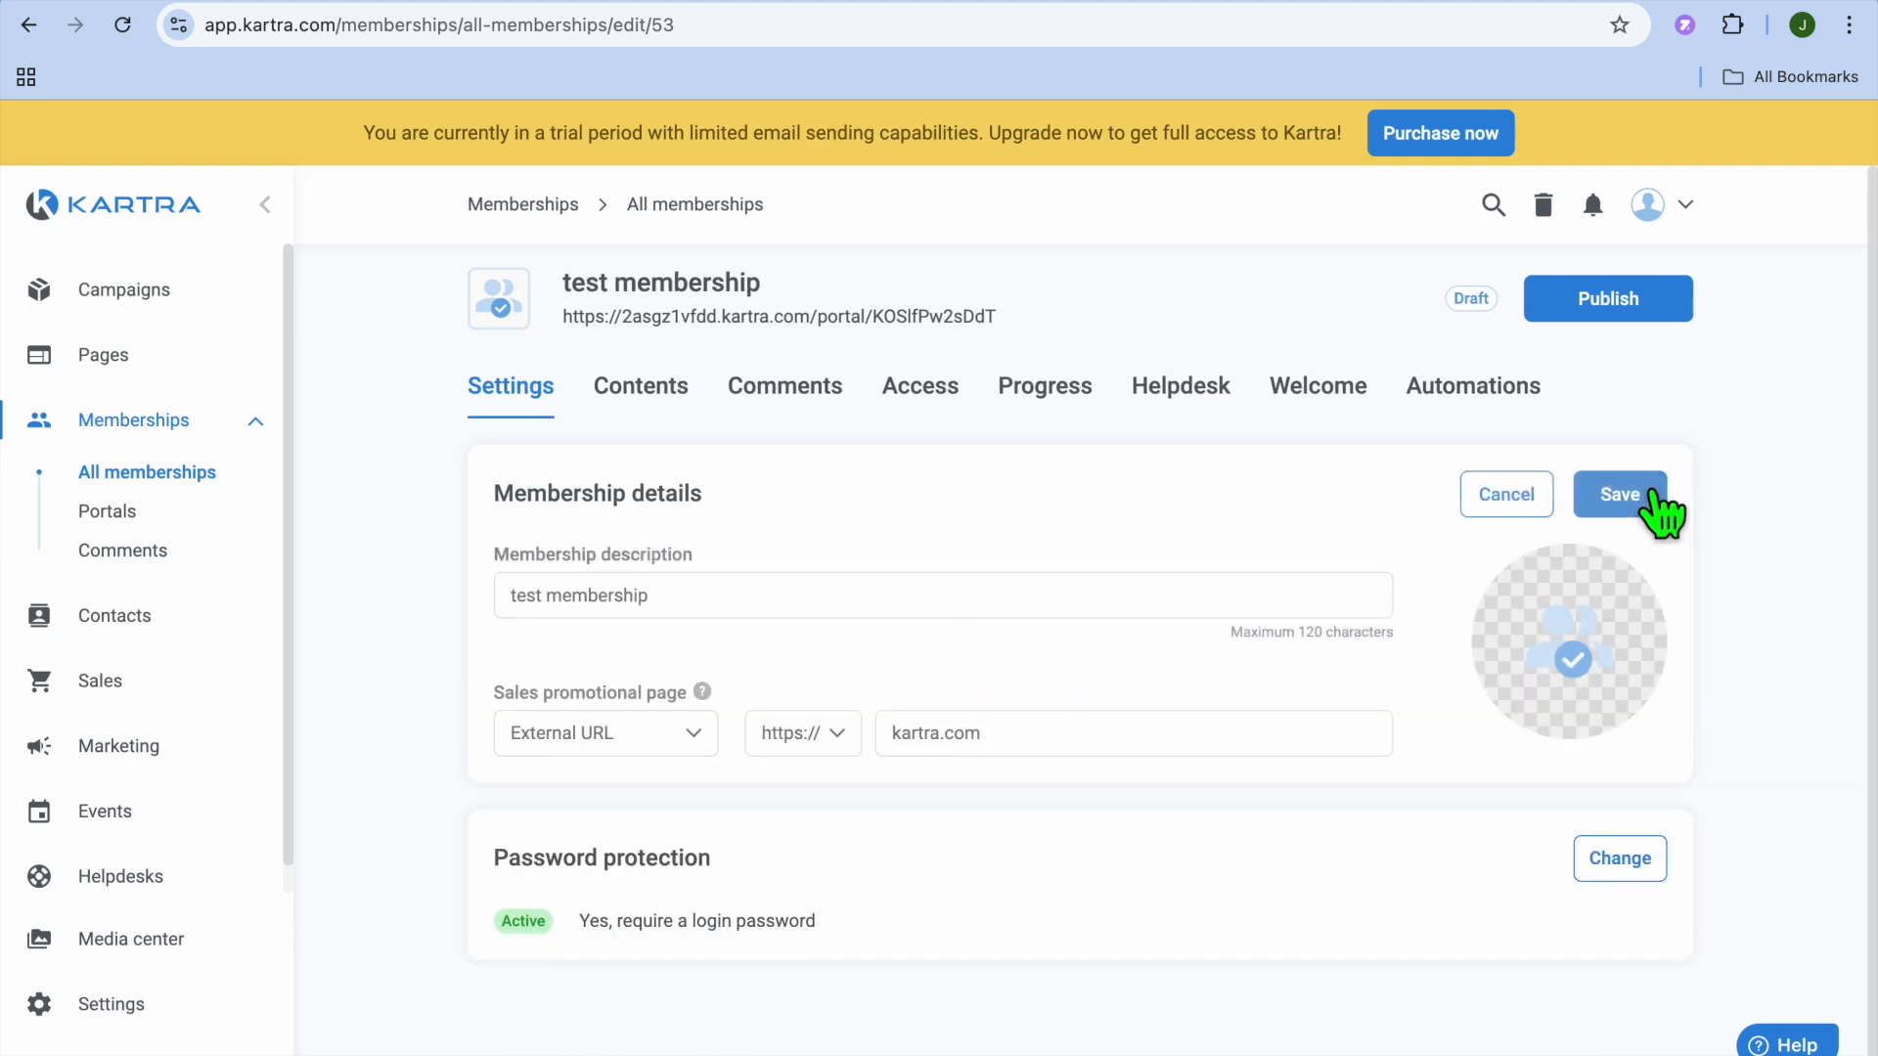
pyautogui.click(1571, 630)
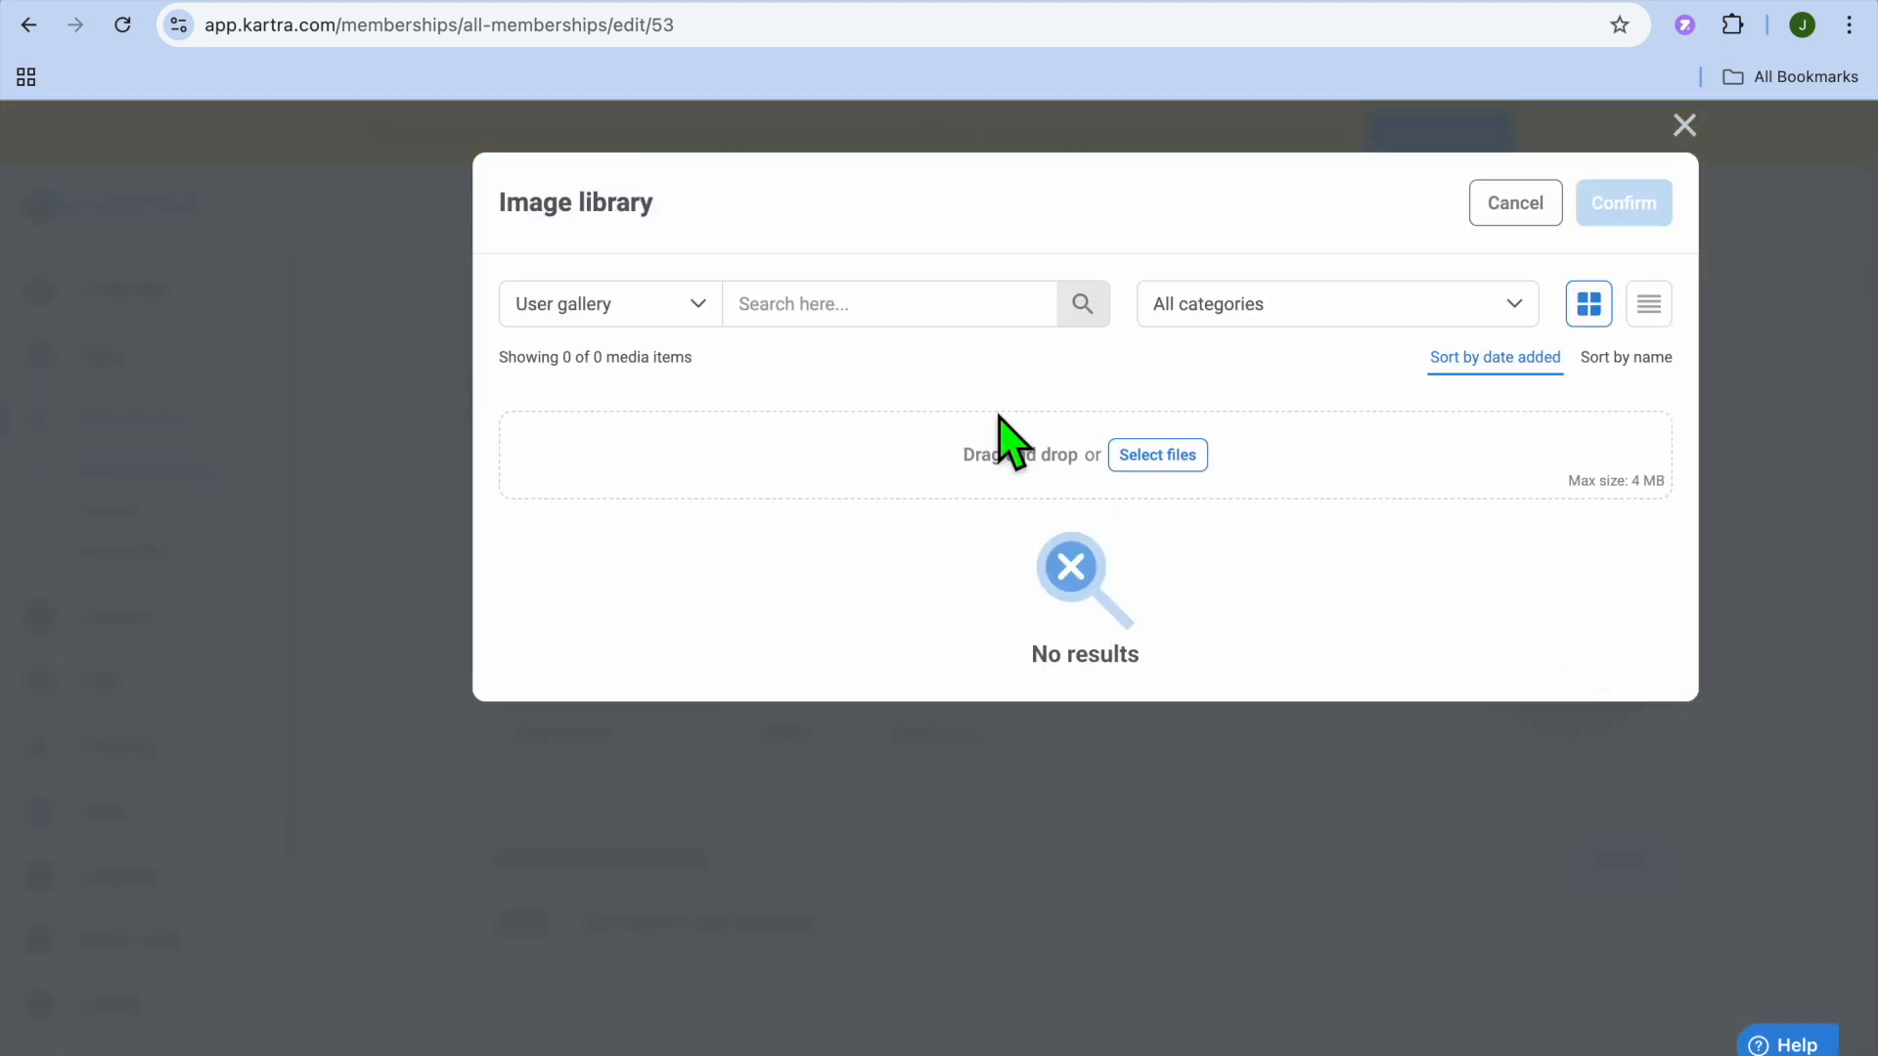
pyautogui.click(1134, 456)
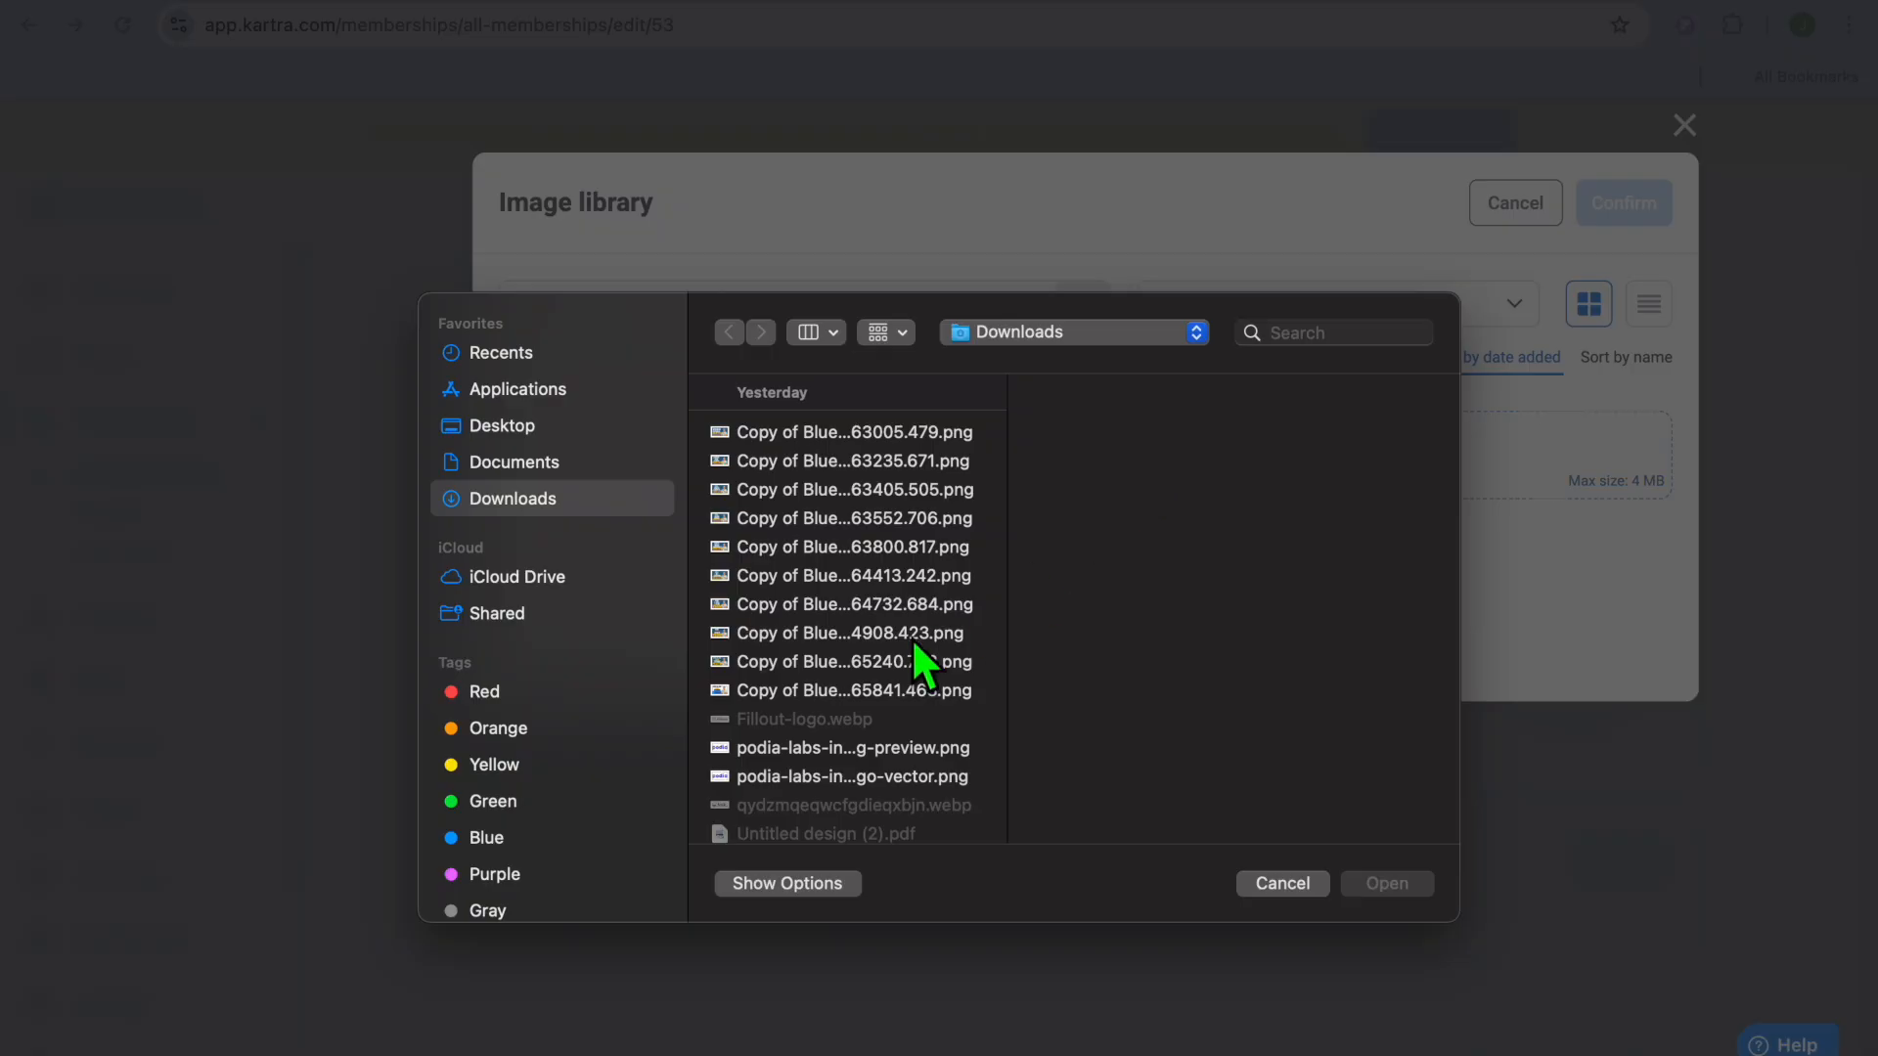
pyautogui.click(900, 530)
pyautogui.click(1387, 890)
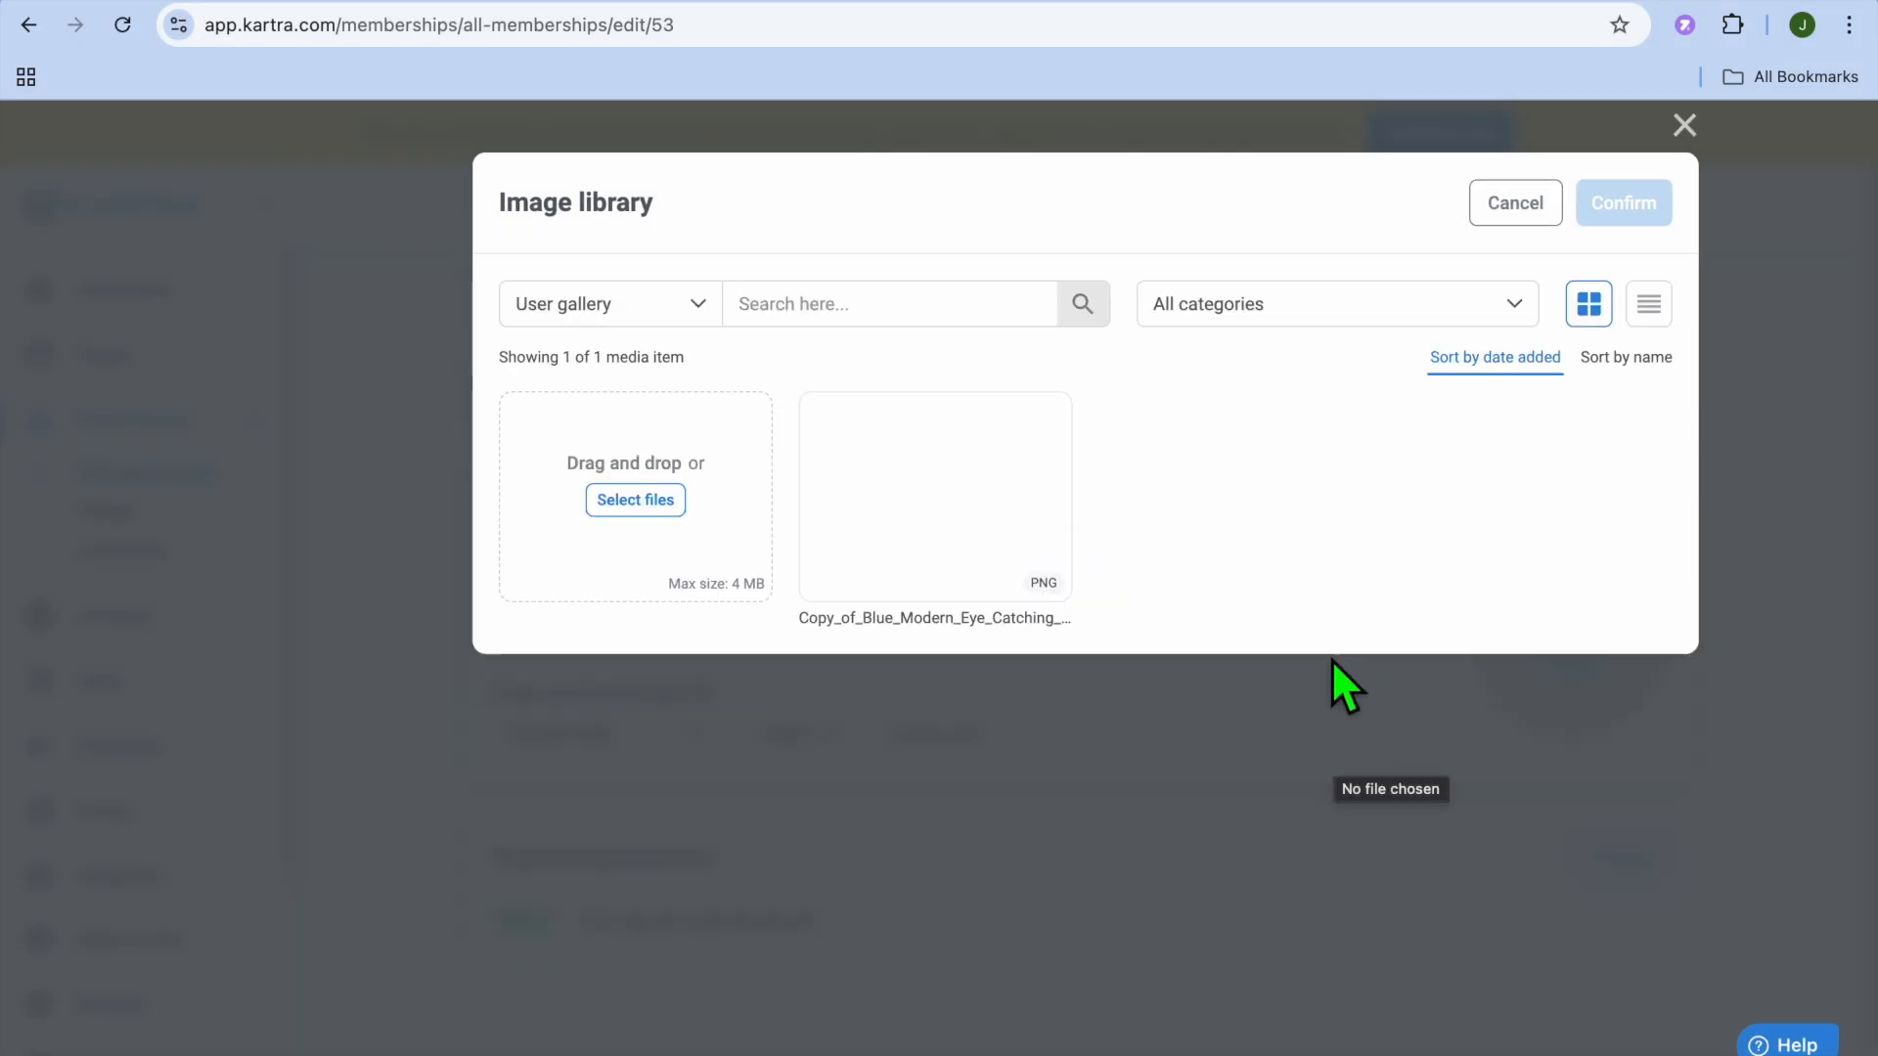
# Step: Use the uploaded PNG as the membership image, cropped around the man at its right side
pyautogui.moveTo(997, 518)
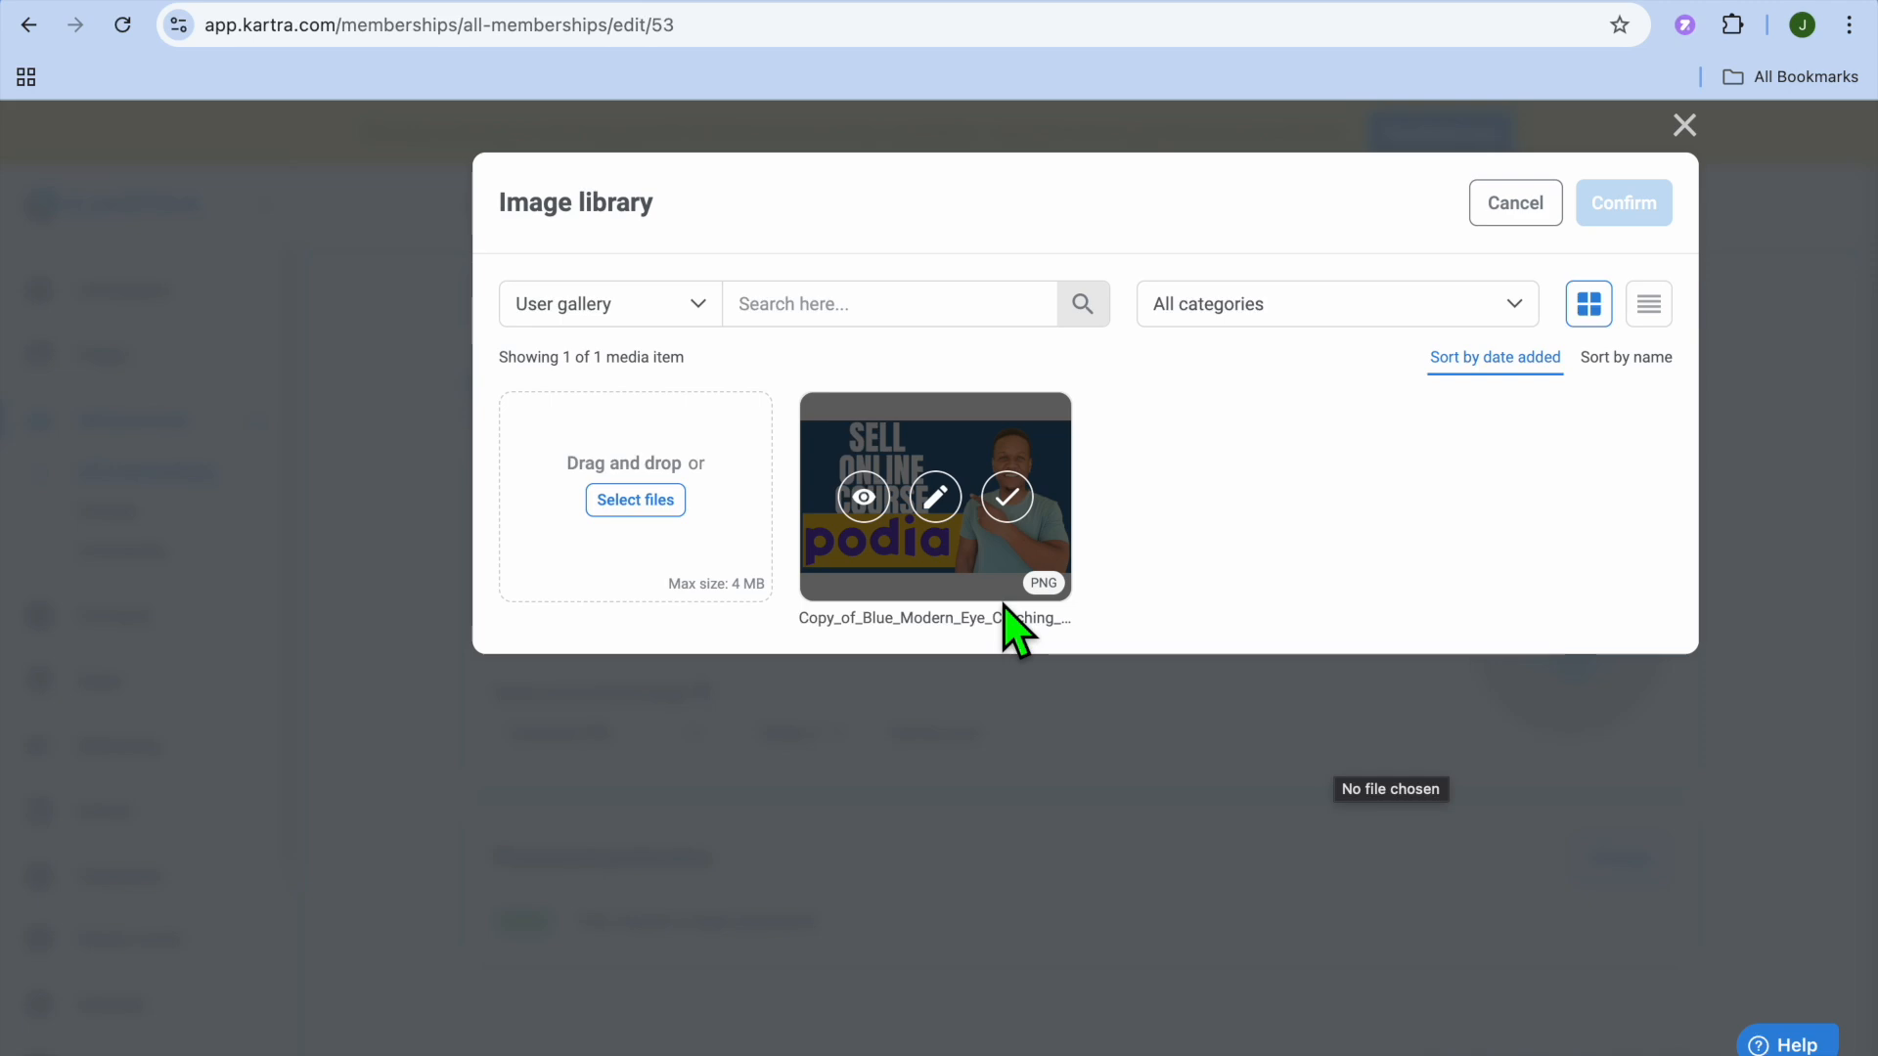
pyautogui.click(1007, 499)
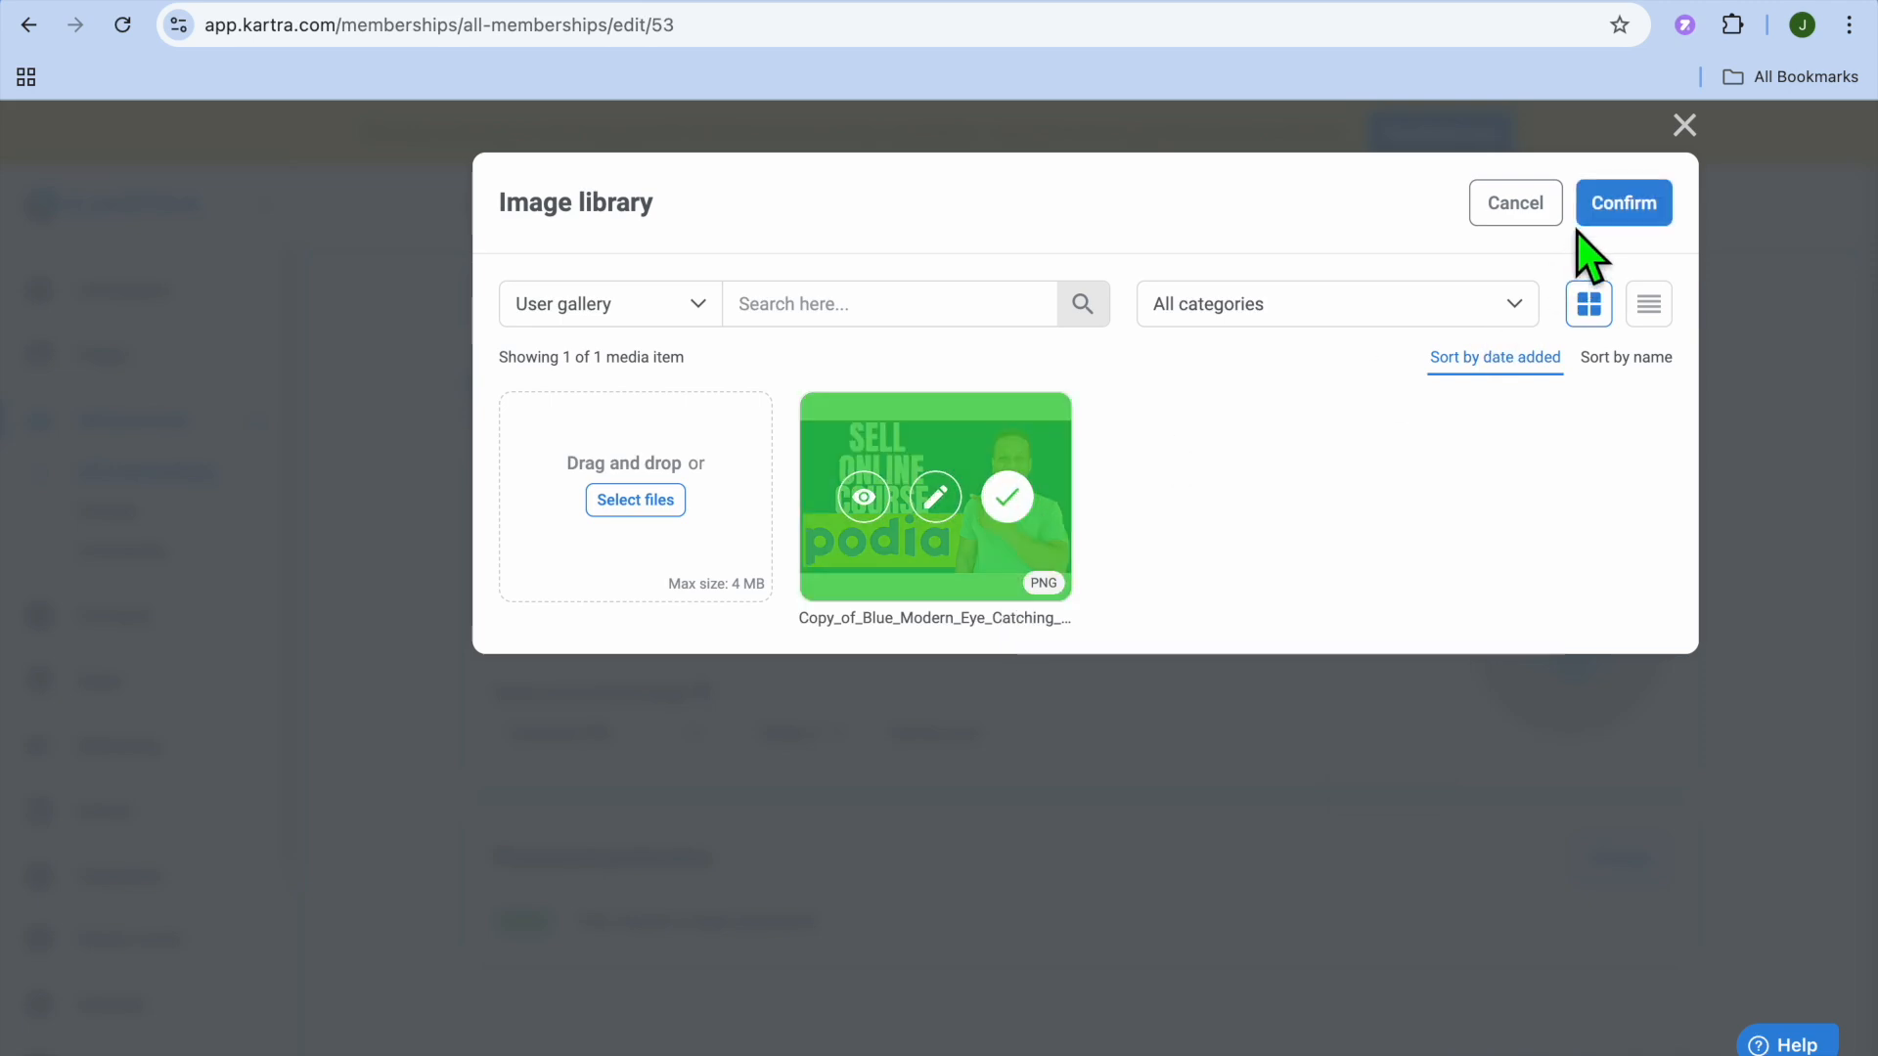
pyautogui.click(1624, 206)
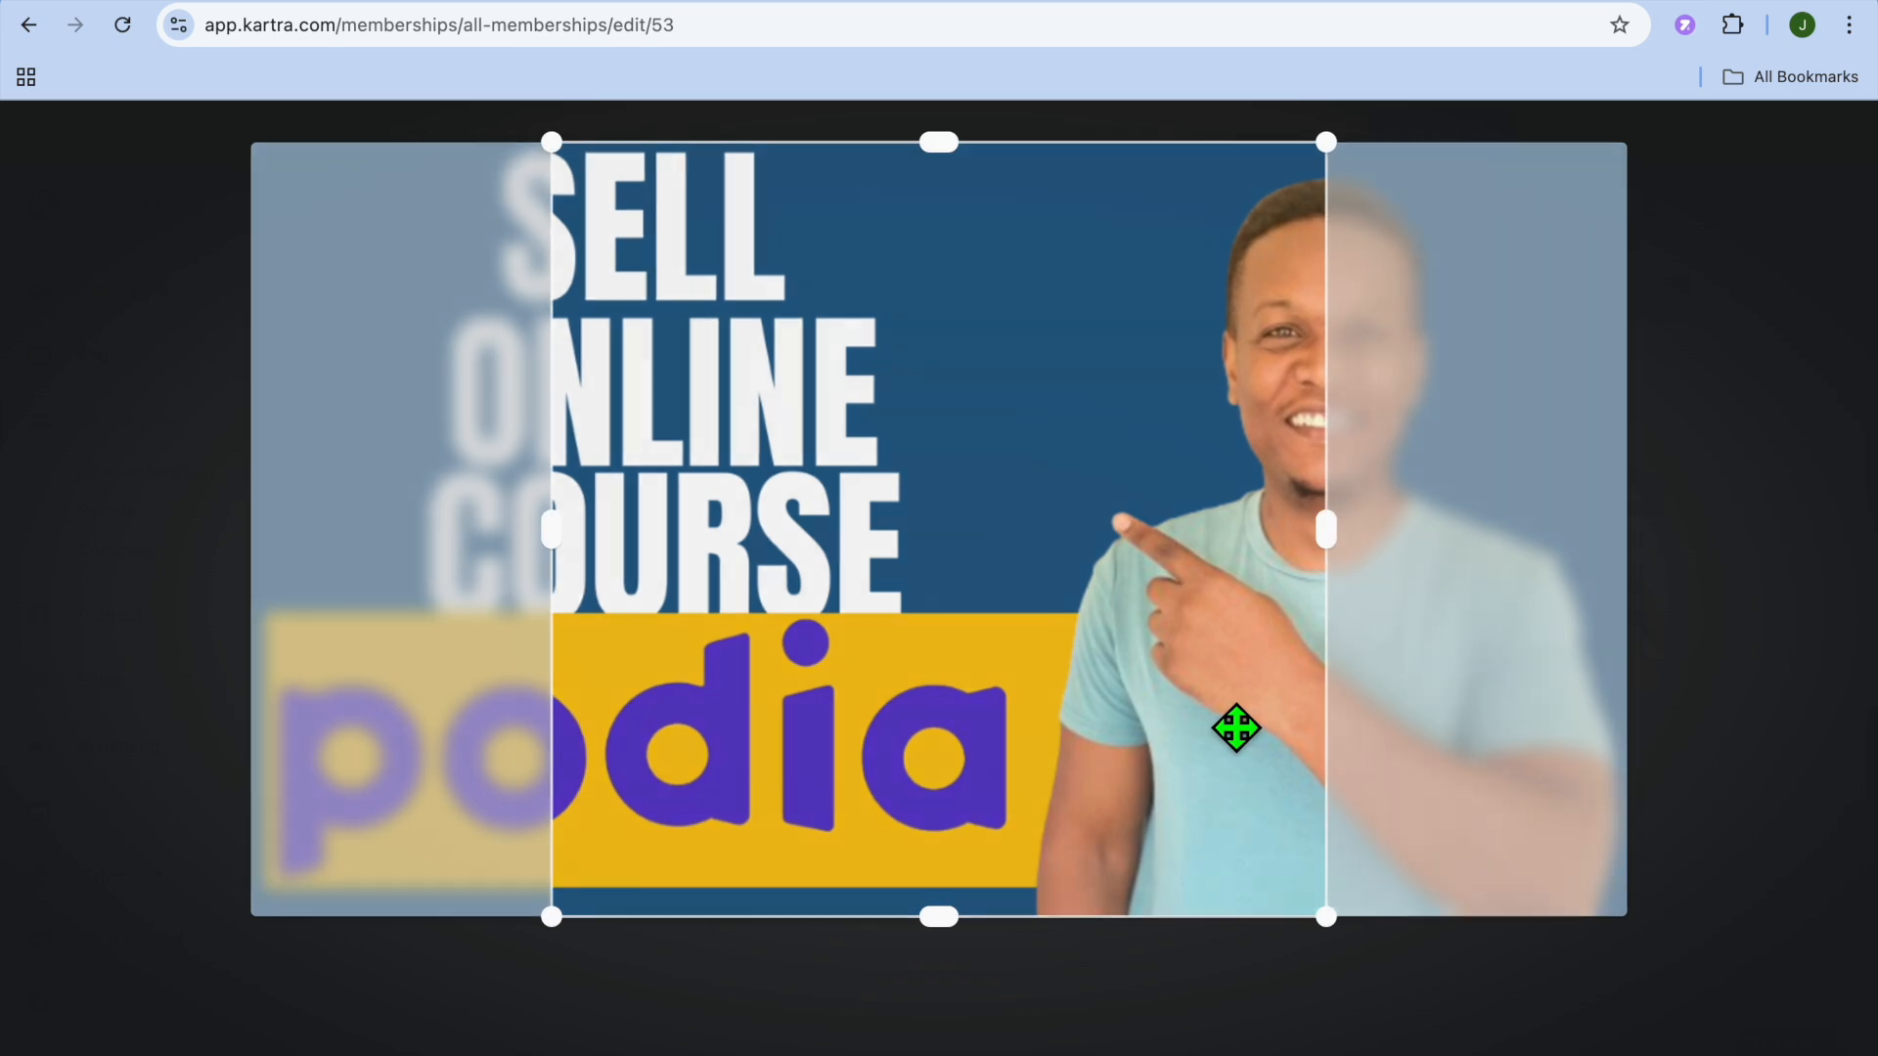
pyautogui.moveTo(1218, 720); pyautogui.dragTo(1475, 662)
pyautogui.click(1061, 983)
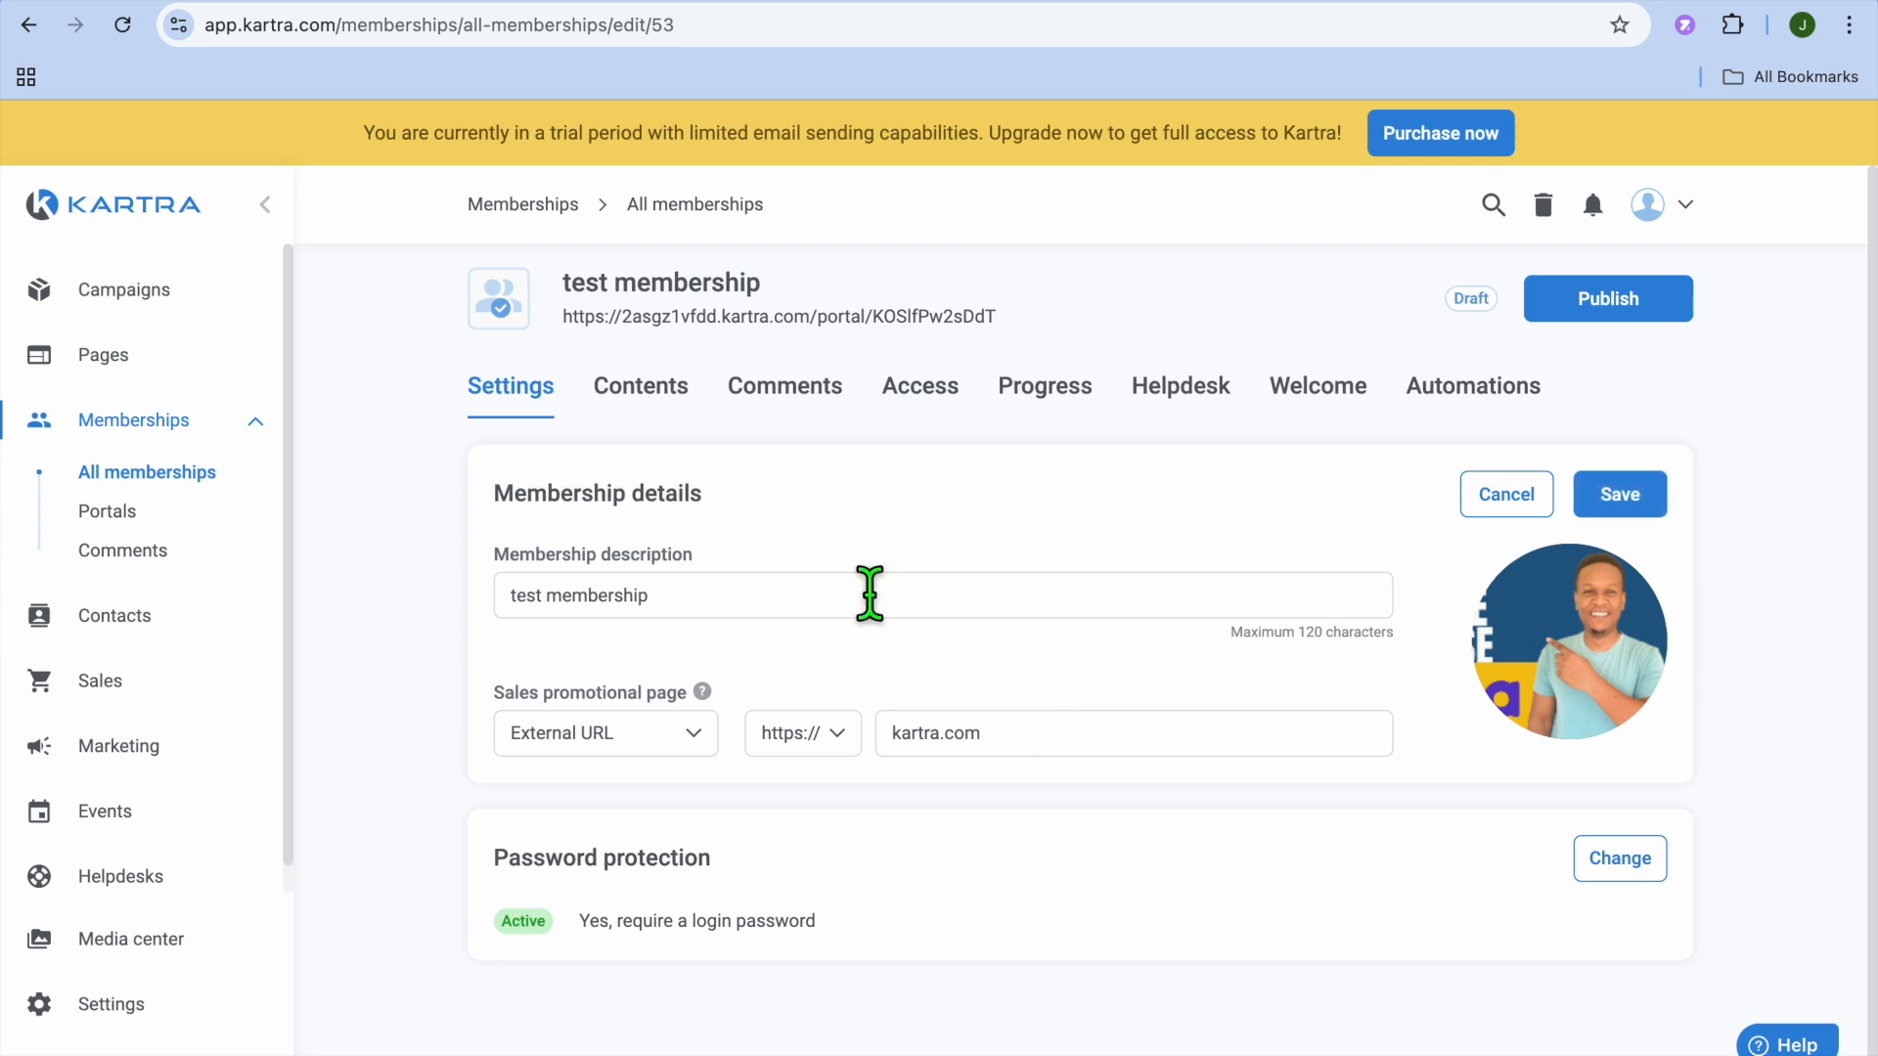
# Step: Launch the membership contents builder and add a Host block to the sidebar in the solid blue card style with a round portrait
pyautogui.click(637, 391)
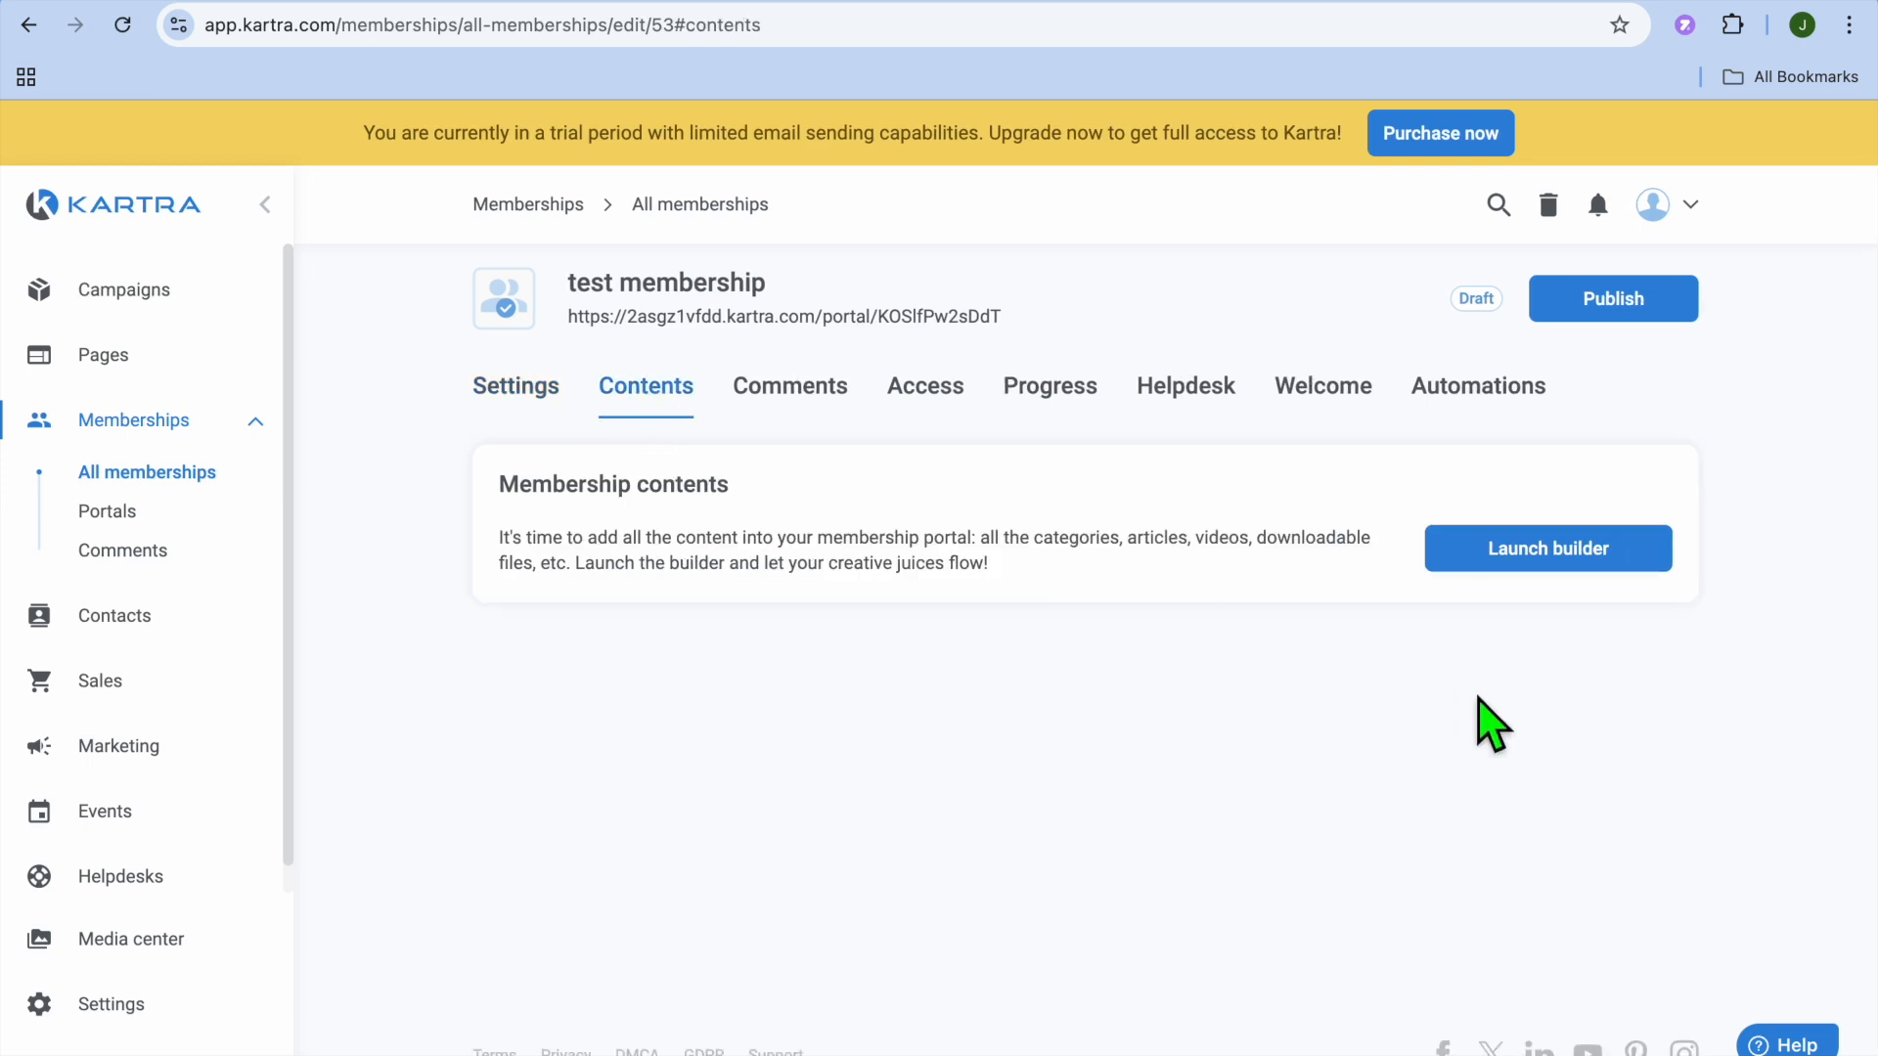
pyautogui.click(1593, 559)
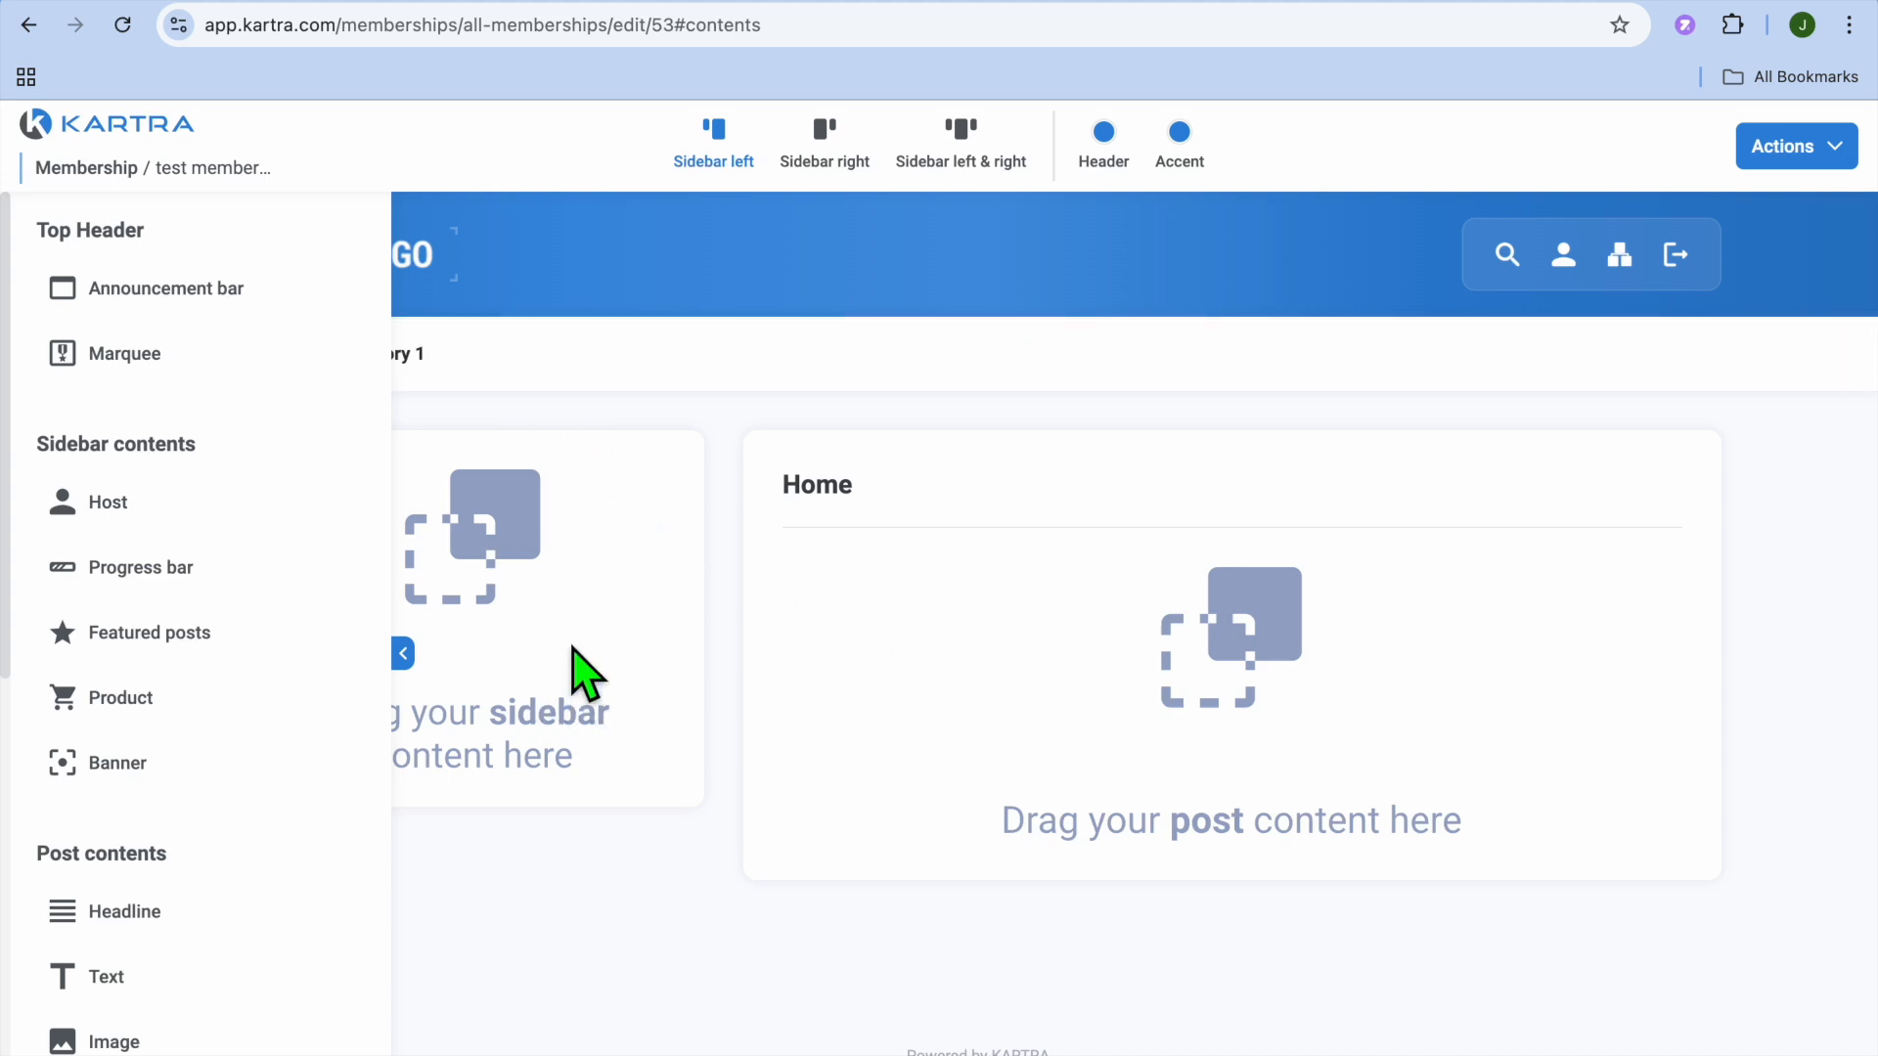
pyautogui.moveTo(132, 504); pyautogui.dragTo(563, 452)
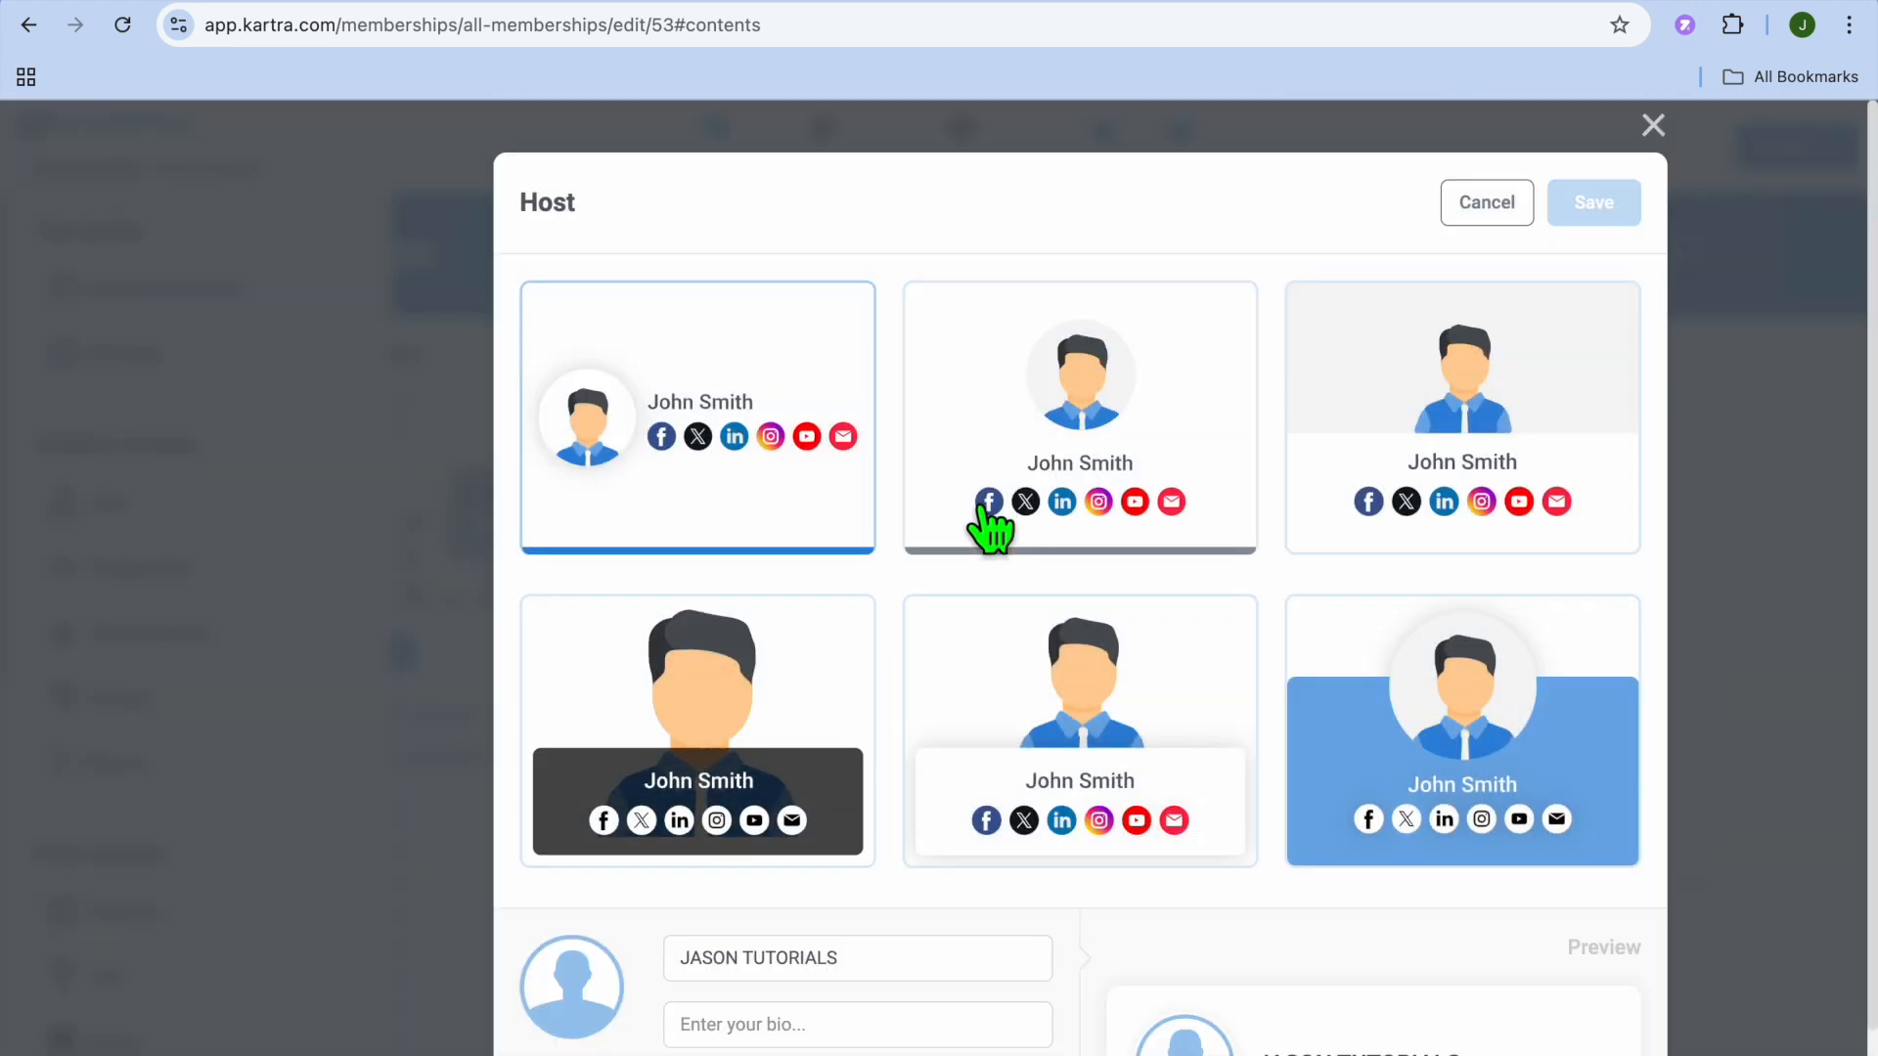
pyautogui.scroll(-2, 1340, 481)
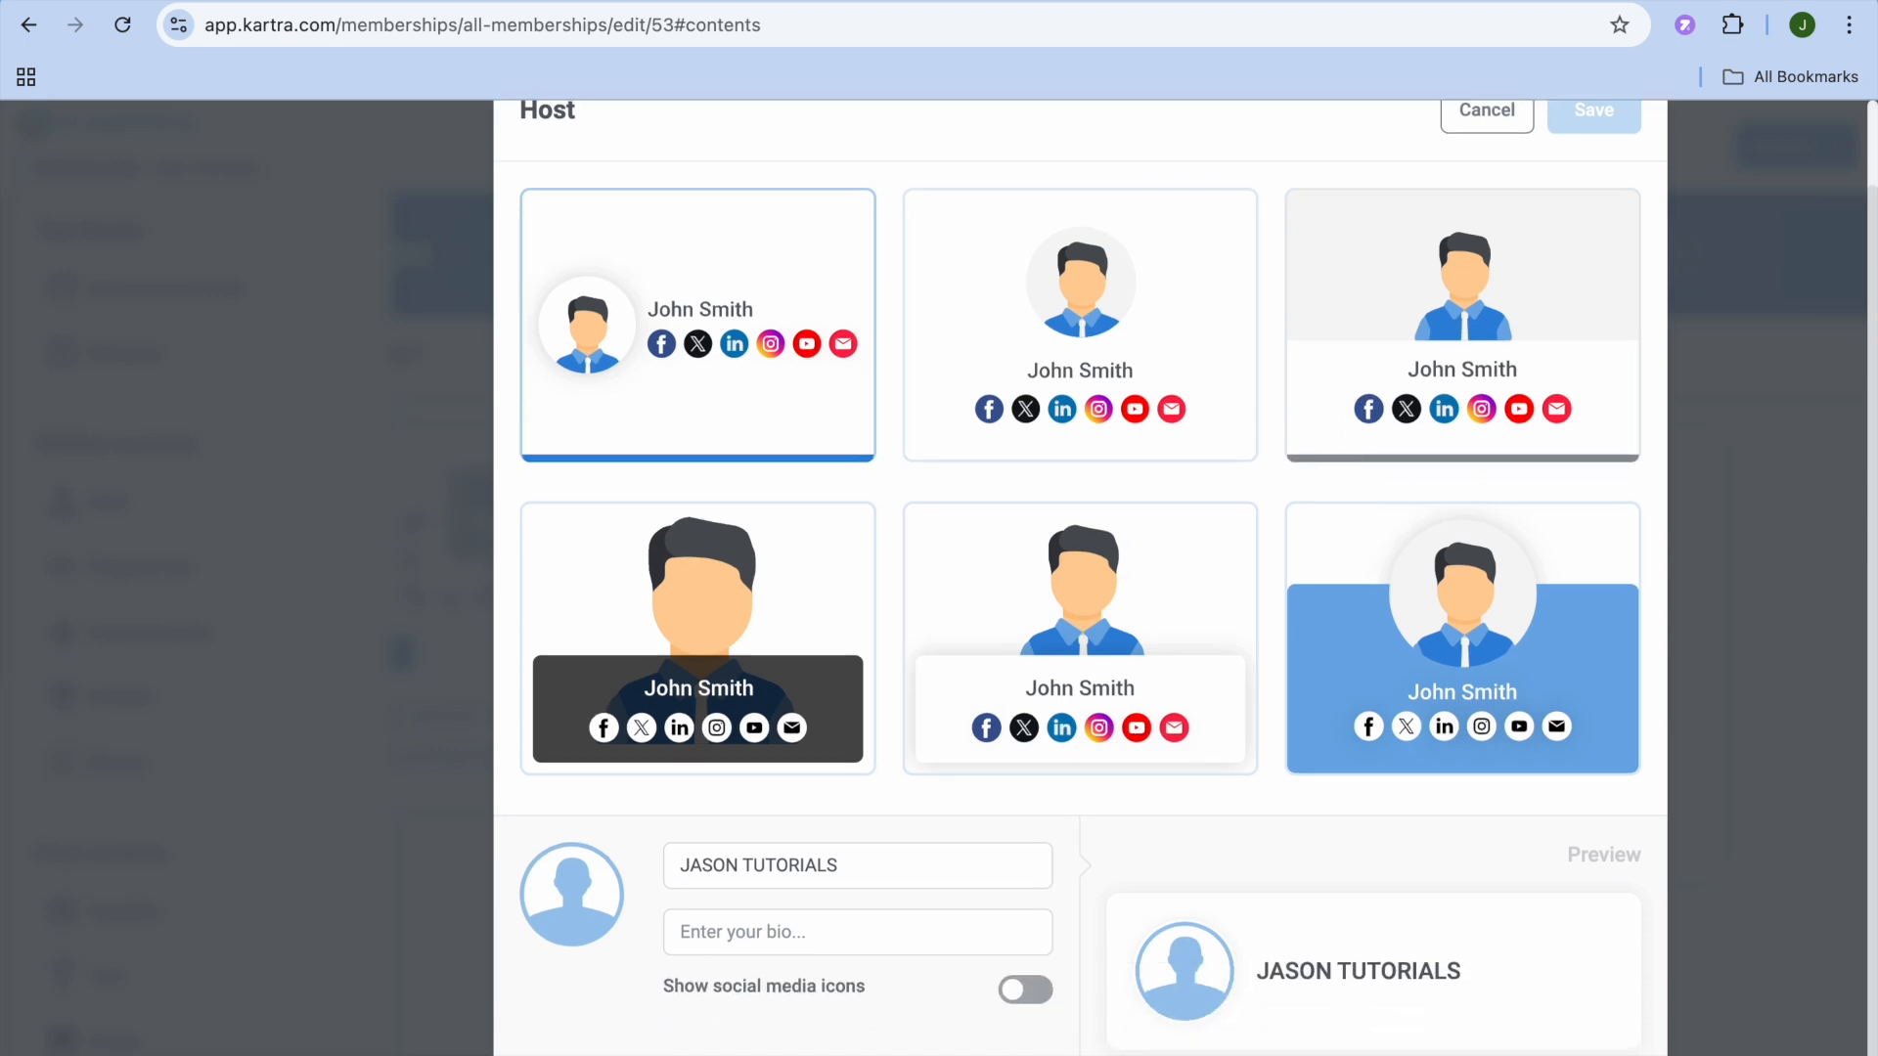
pyautogui.click(1482, 660)
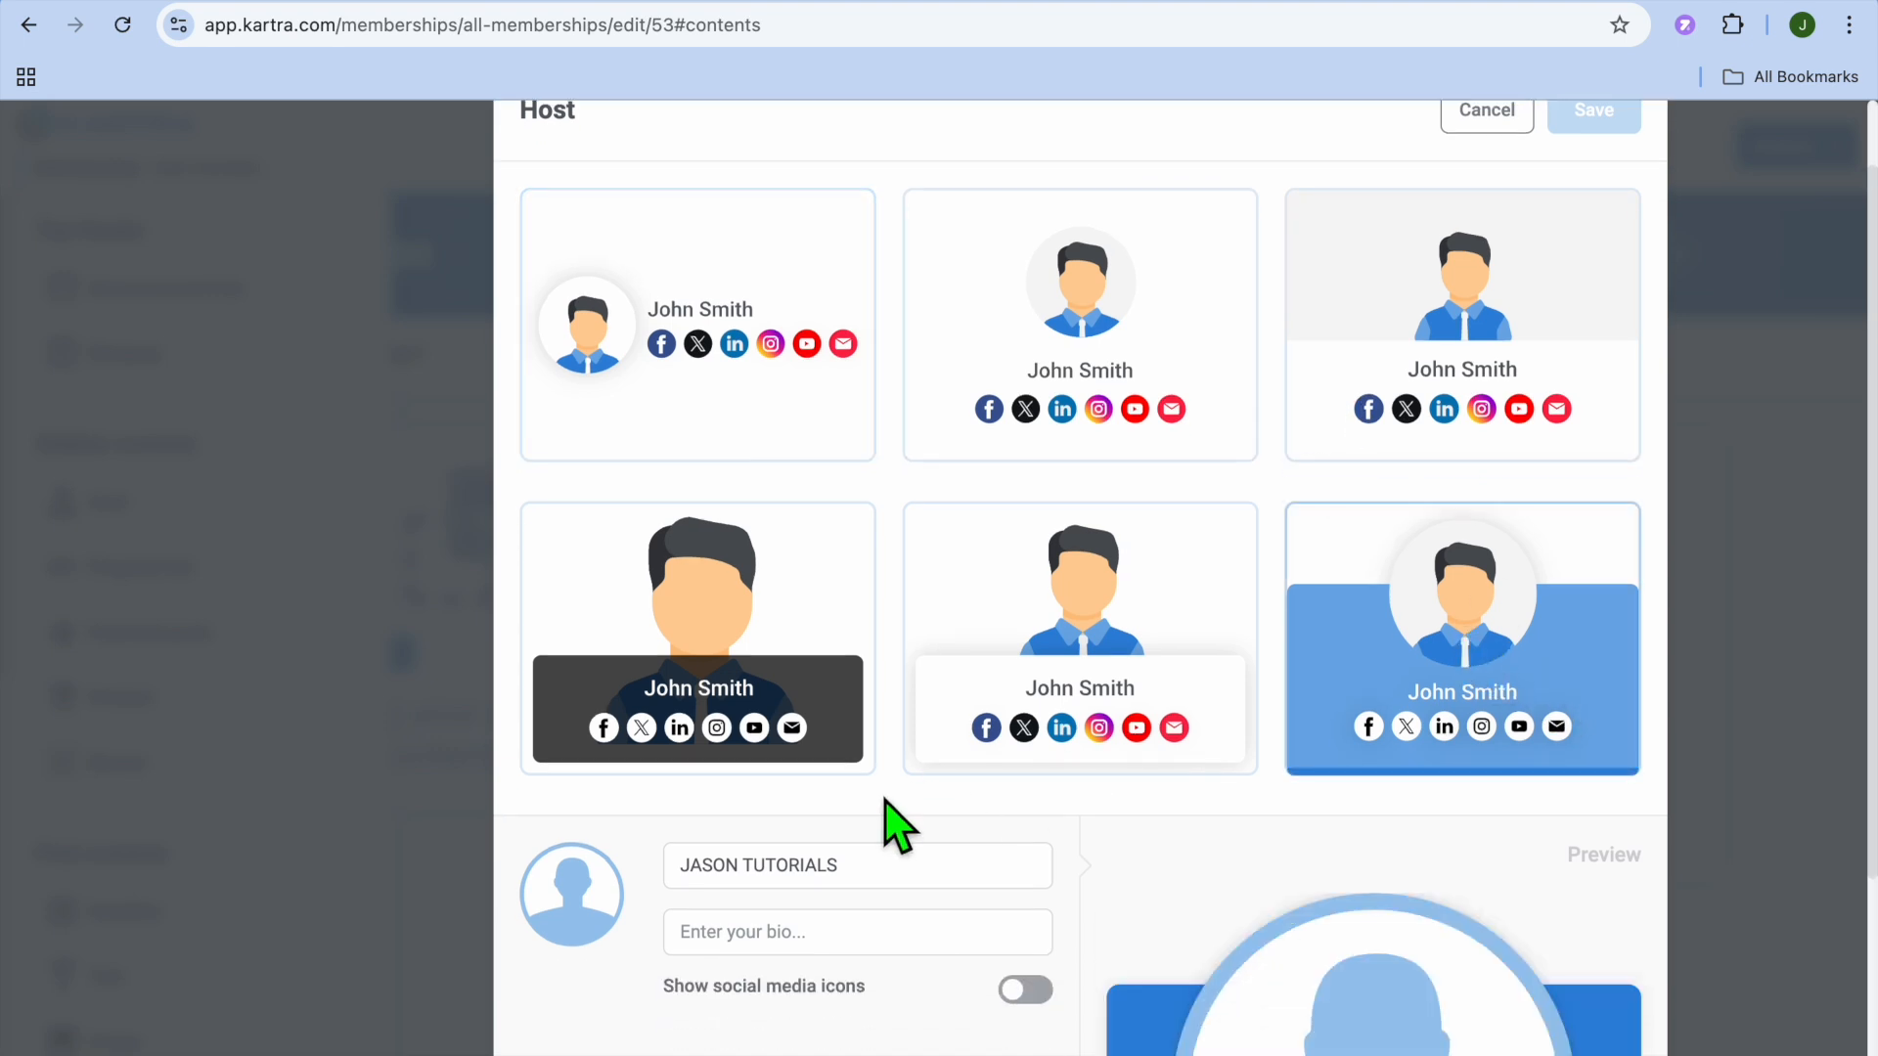
# Step: Set the host's bio to "test" and save the Host block
pyautogui.scroll(-5, 889, 822)
pyautogui.click(829, 619)
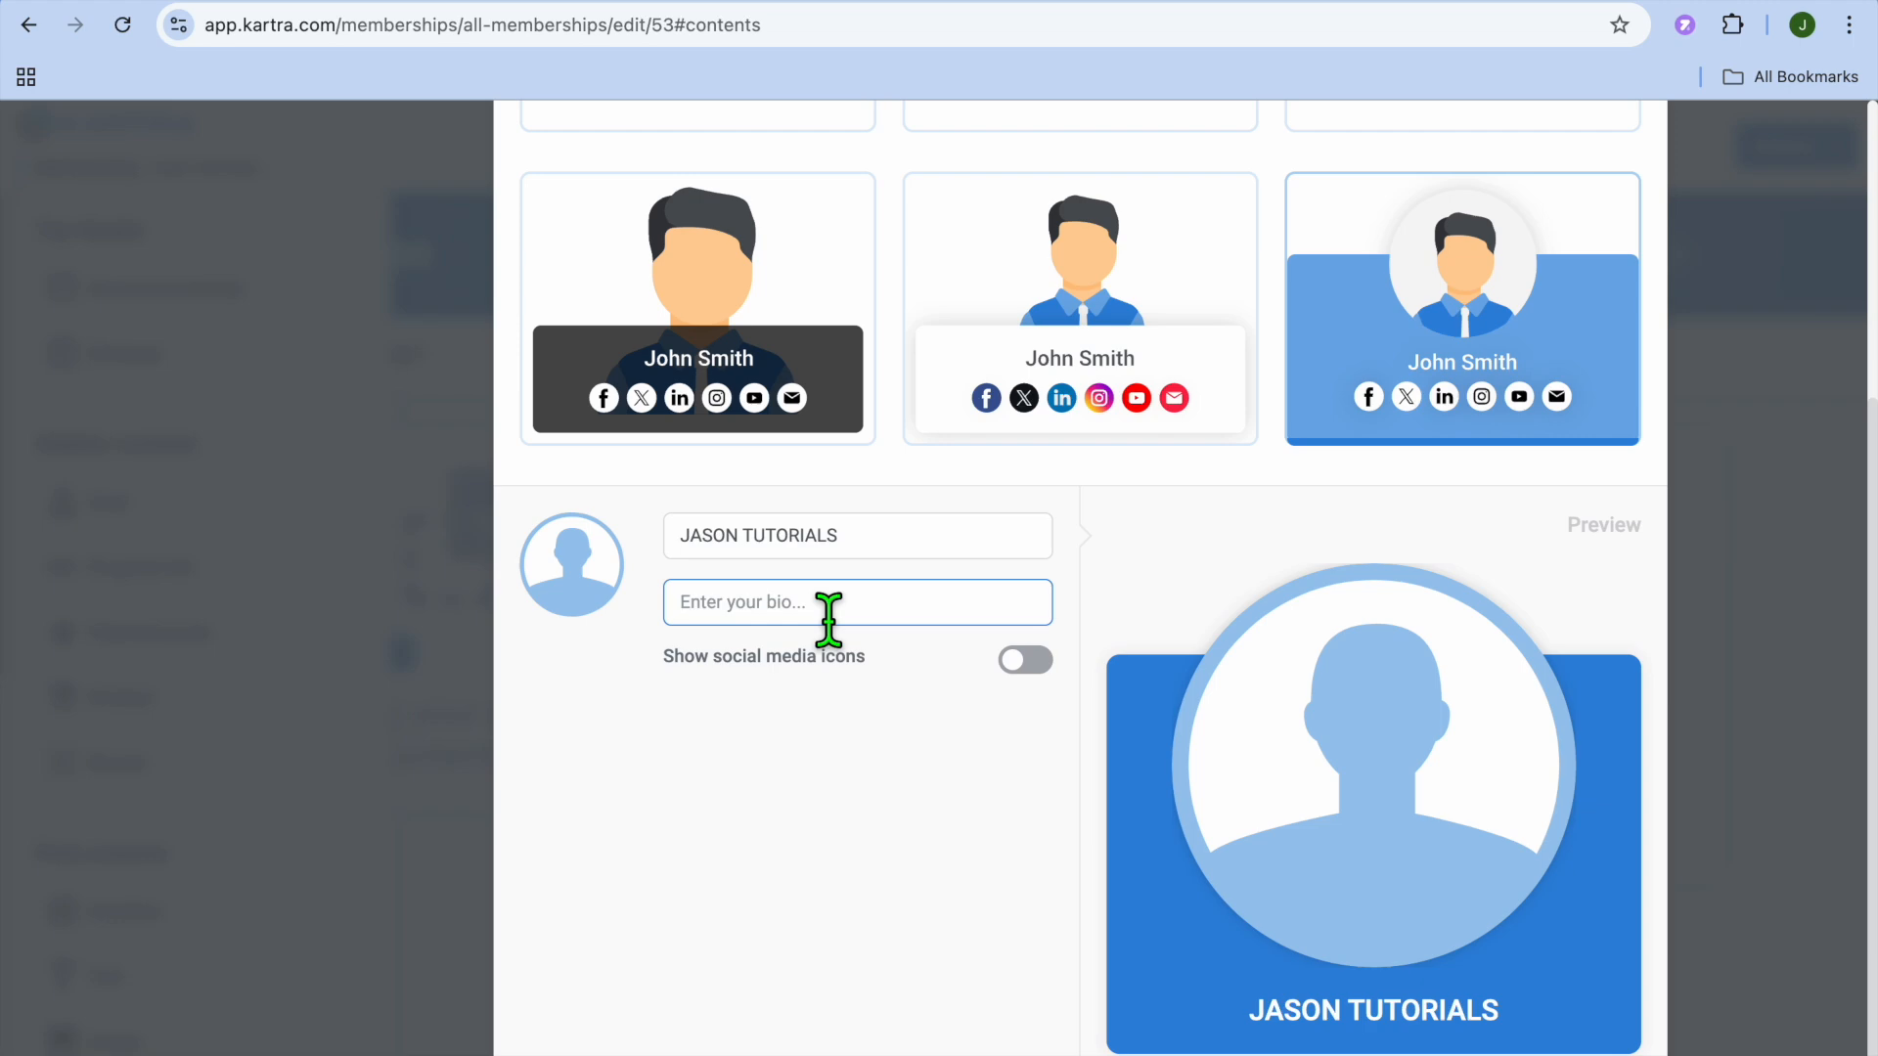
pyautogui.write('test')
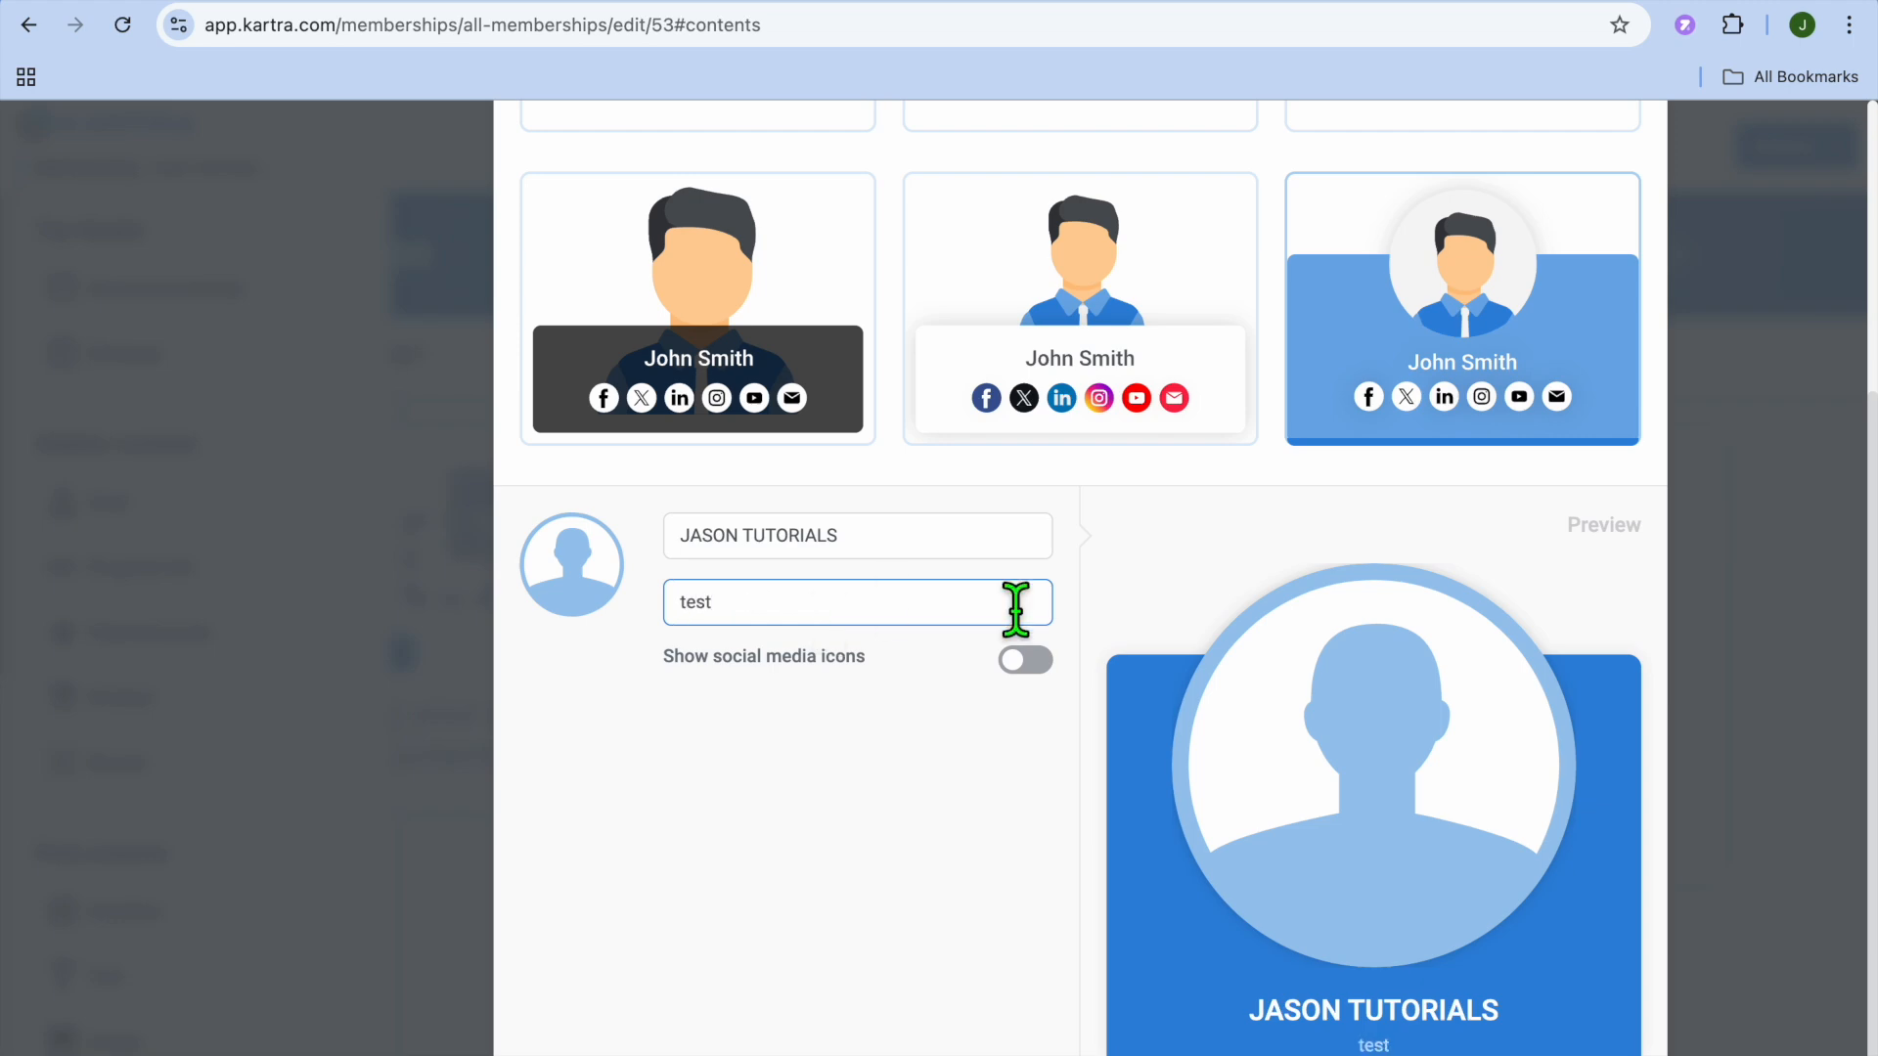
pyautogui.scroll(5, 1134, 658)
pyautogui.click(1605, 206)
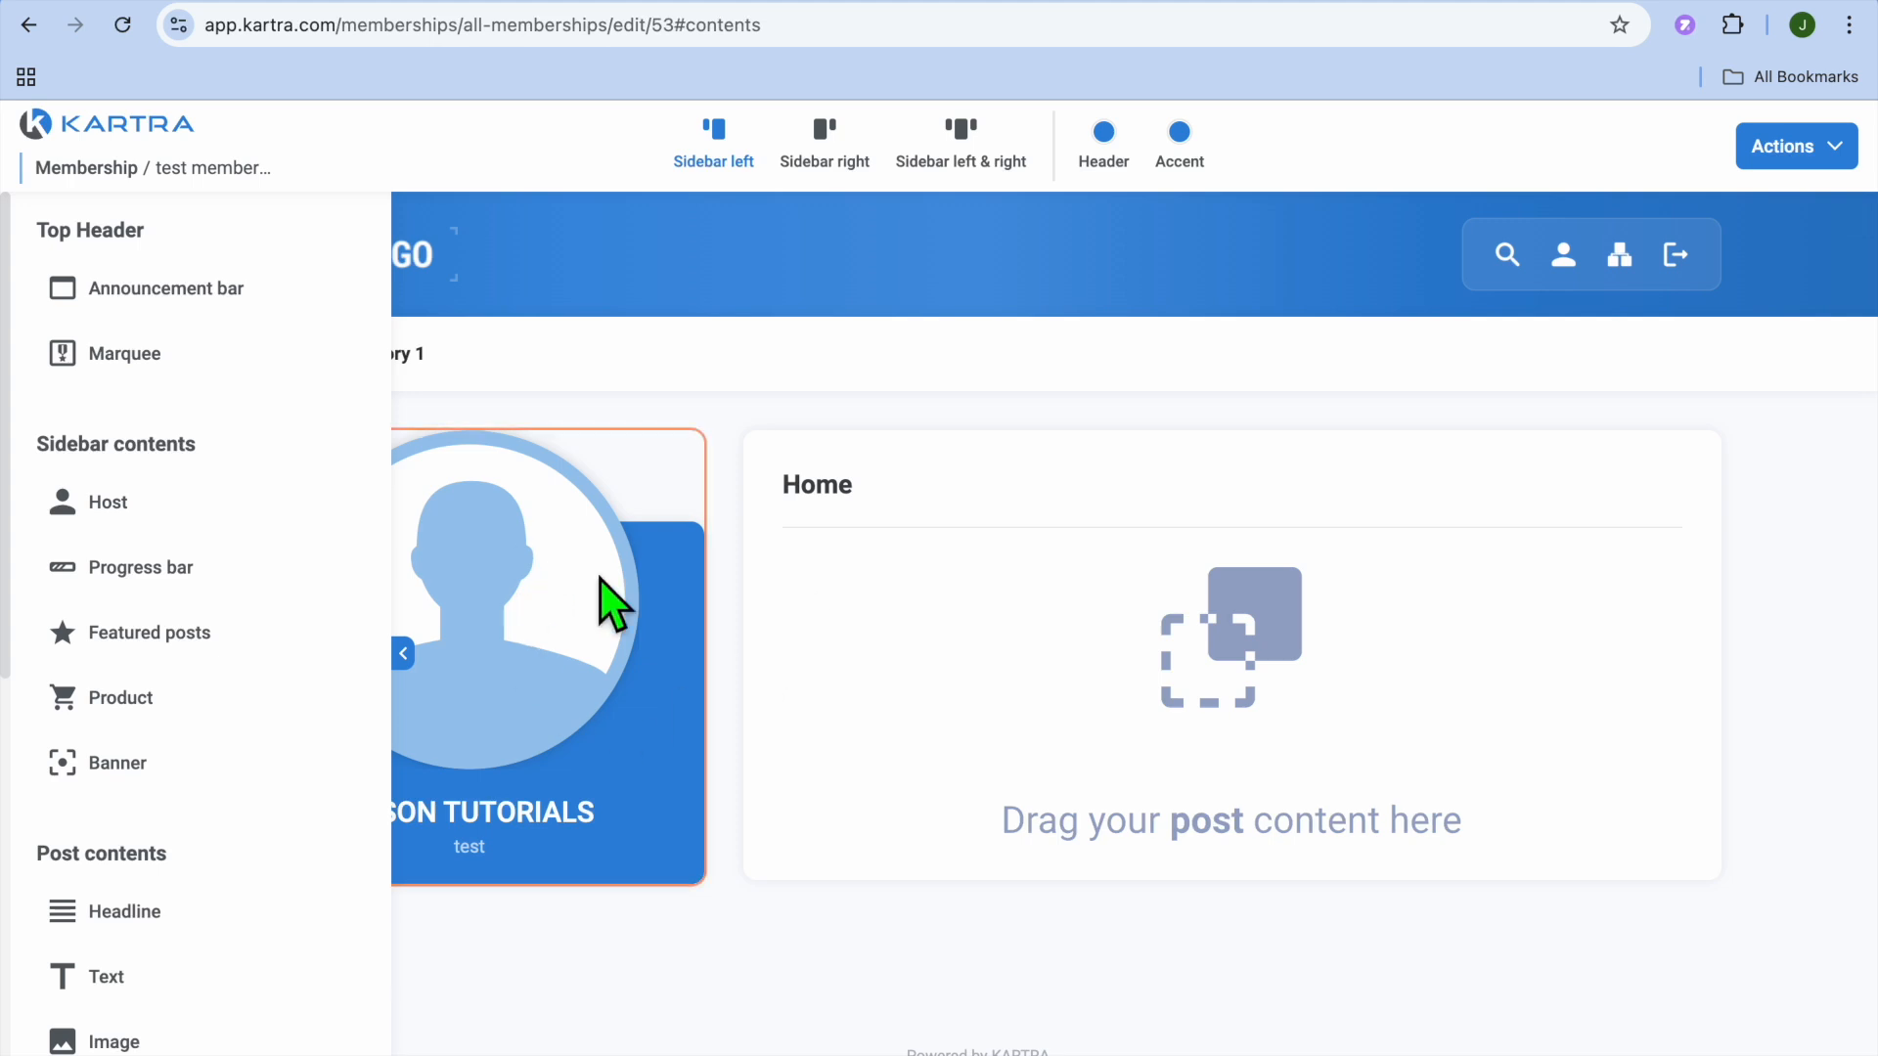
# Step: Add a Progress bar to the sidebar directly below the Host block
pyautogui.moveTo(239, 594); pyautogui.dragTo(566, 985)
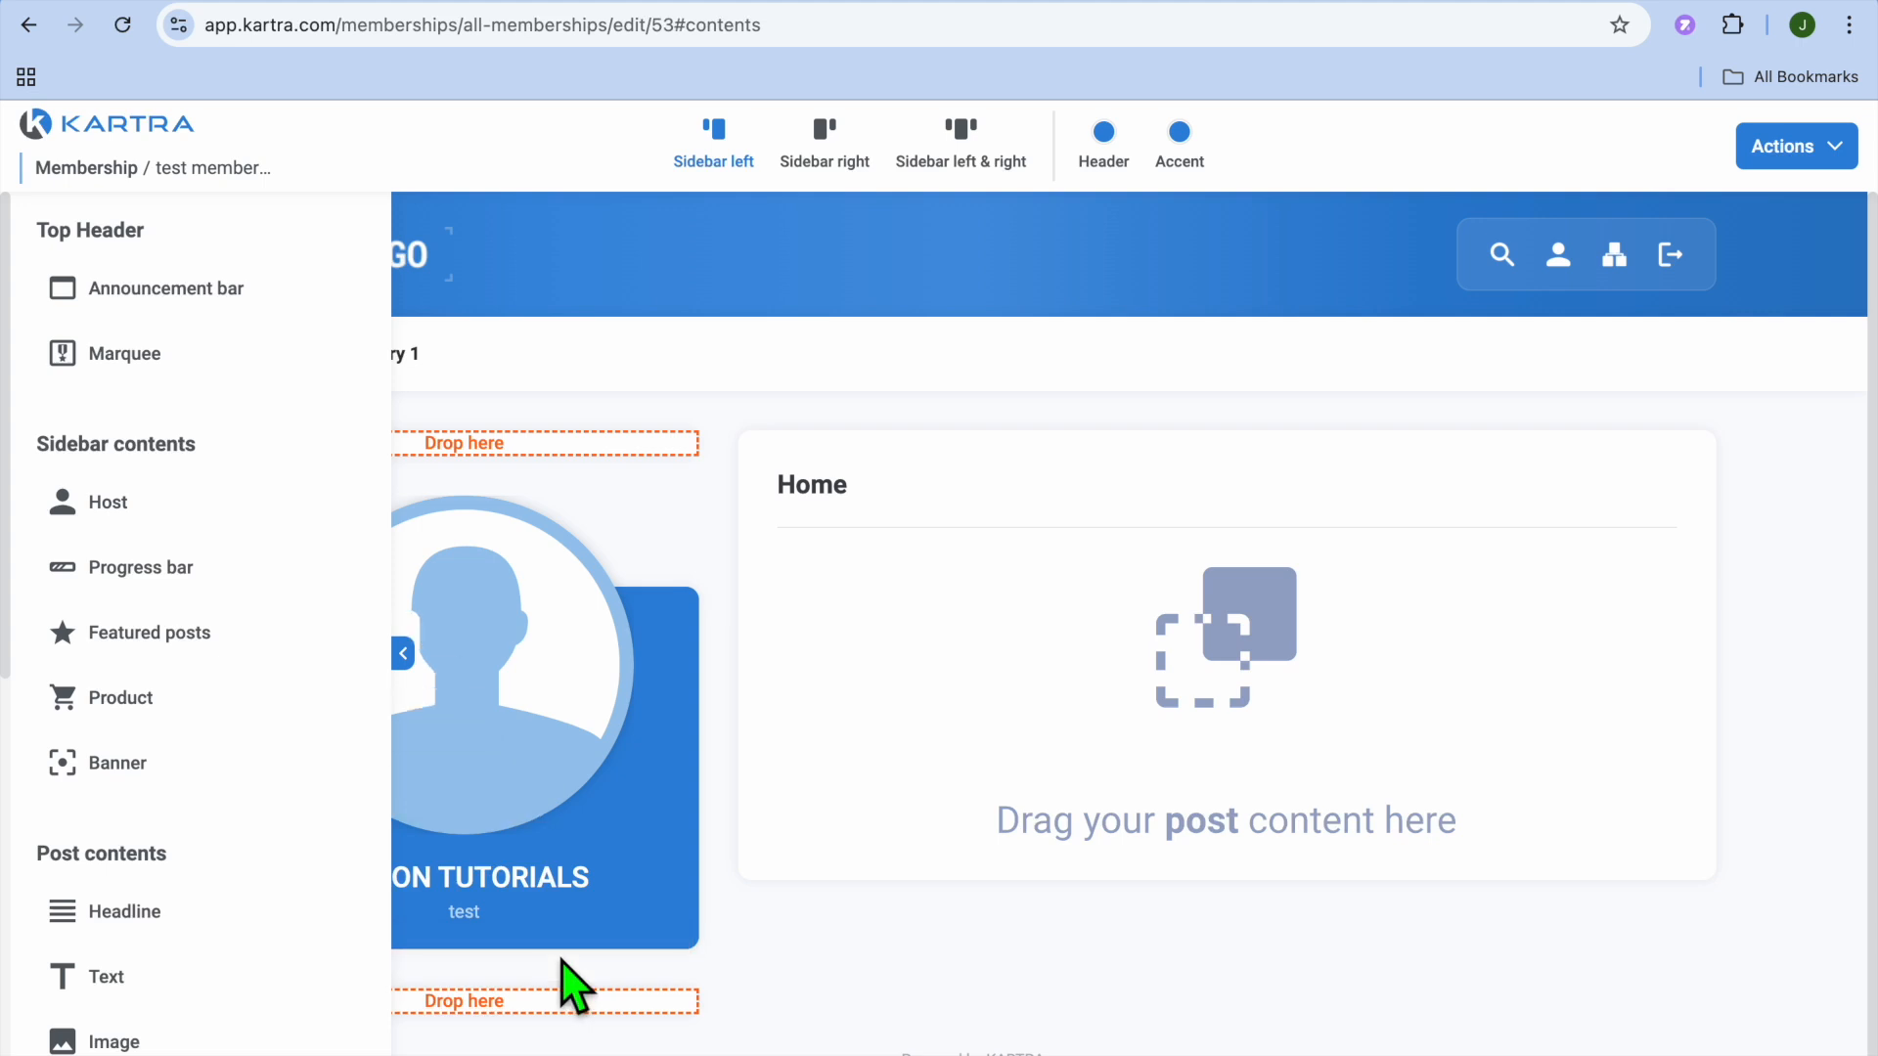
pyautogui.moveTo(281, 602); pyautogui.dragTo(595, 1003)
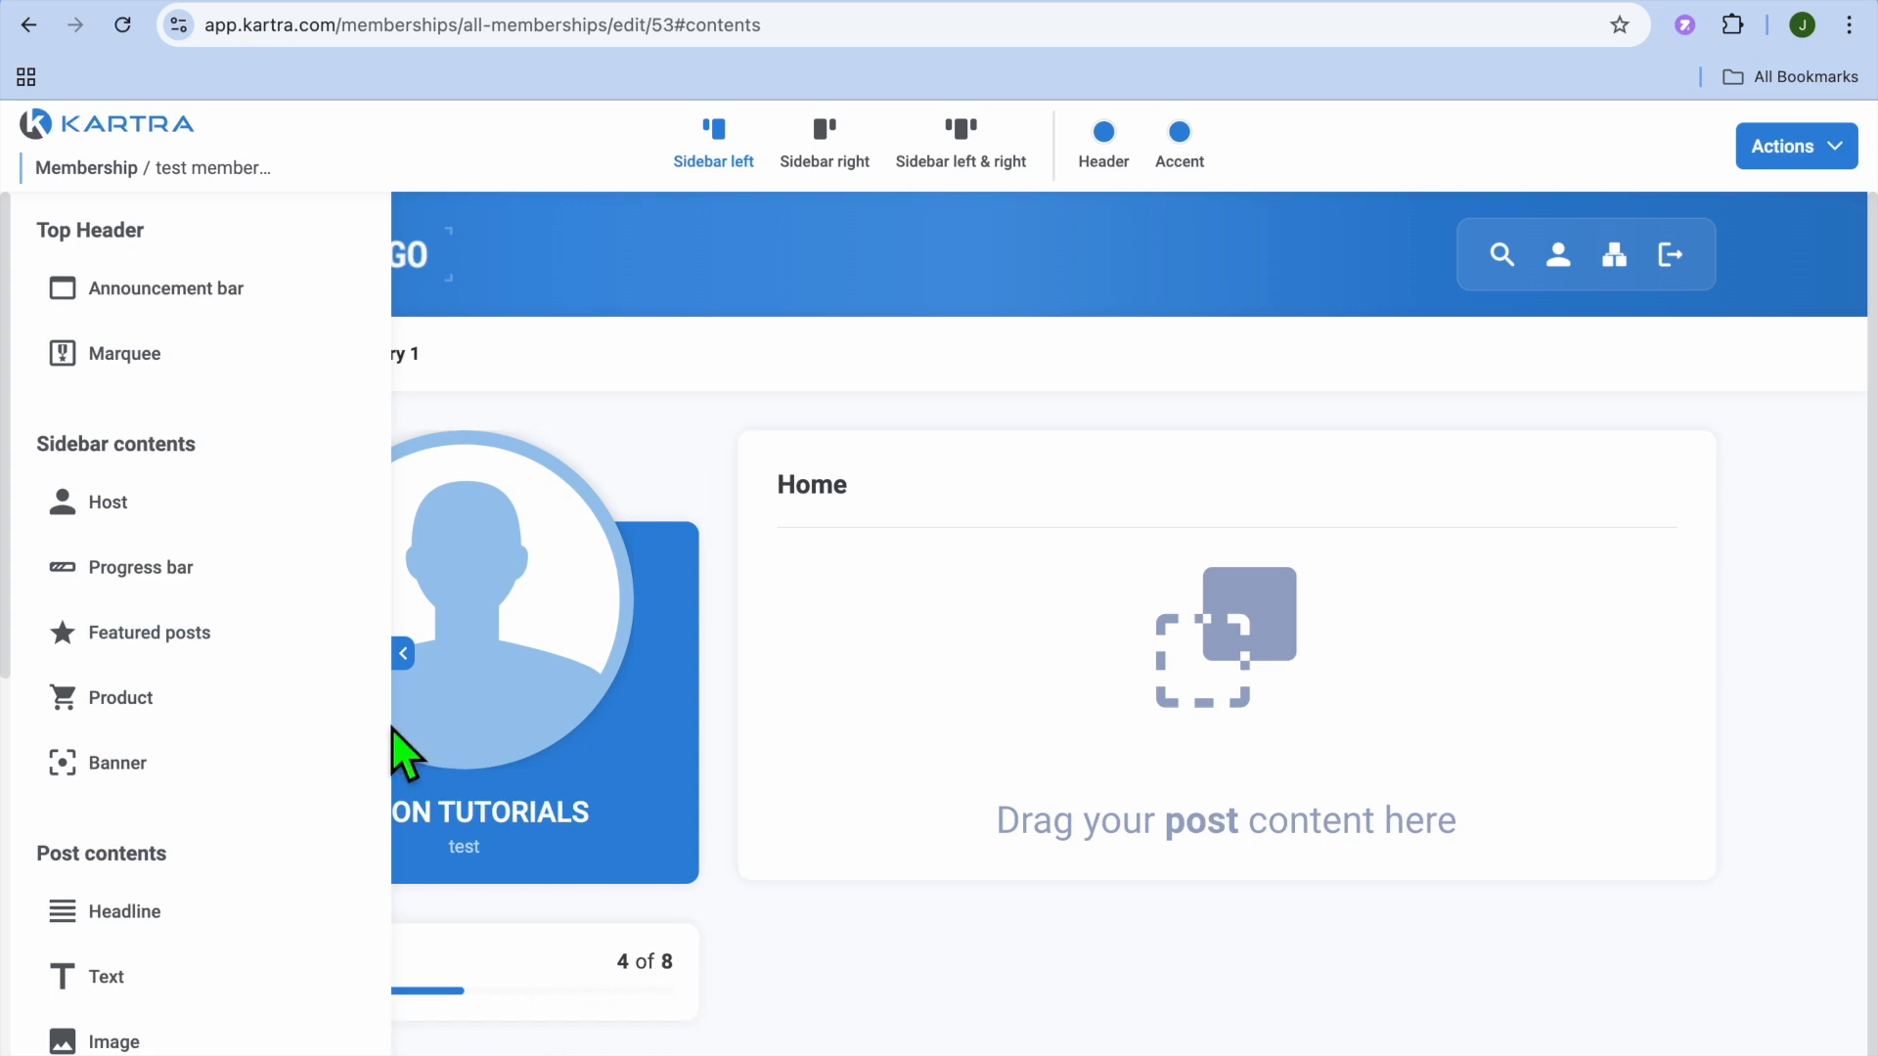
# Step: Add a Headline block to the Home post and collapse the content block list
pyautogui.click(191, 642)
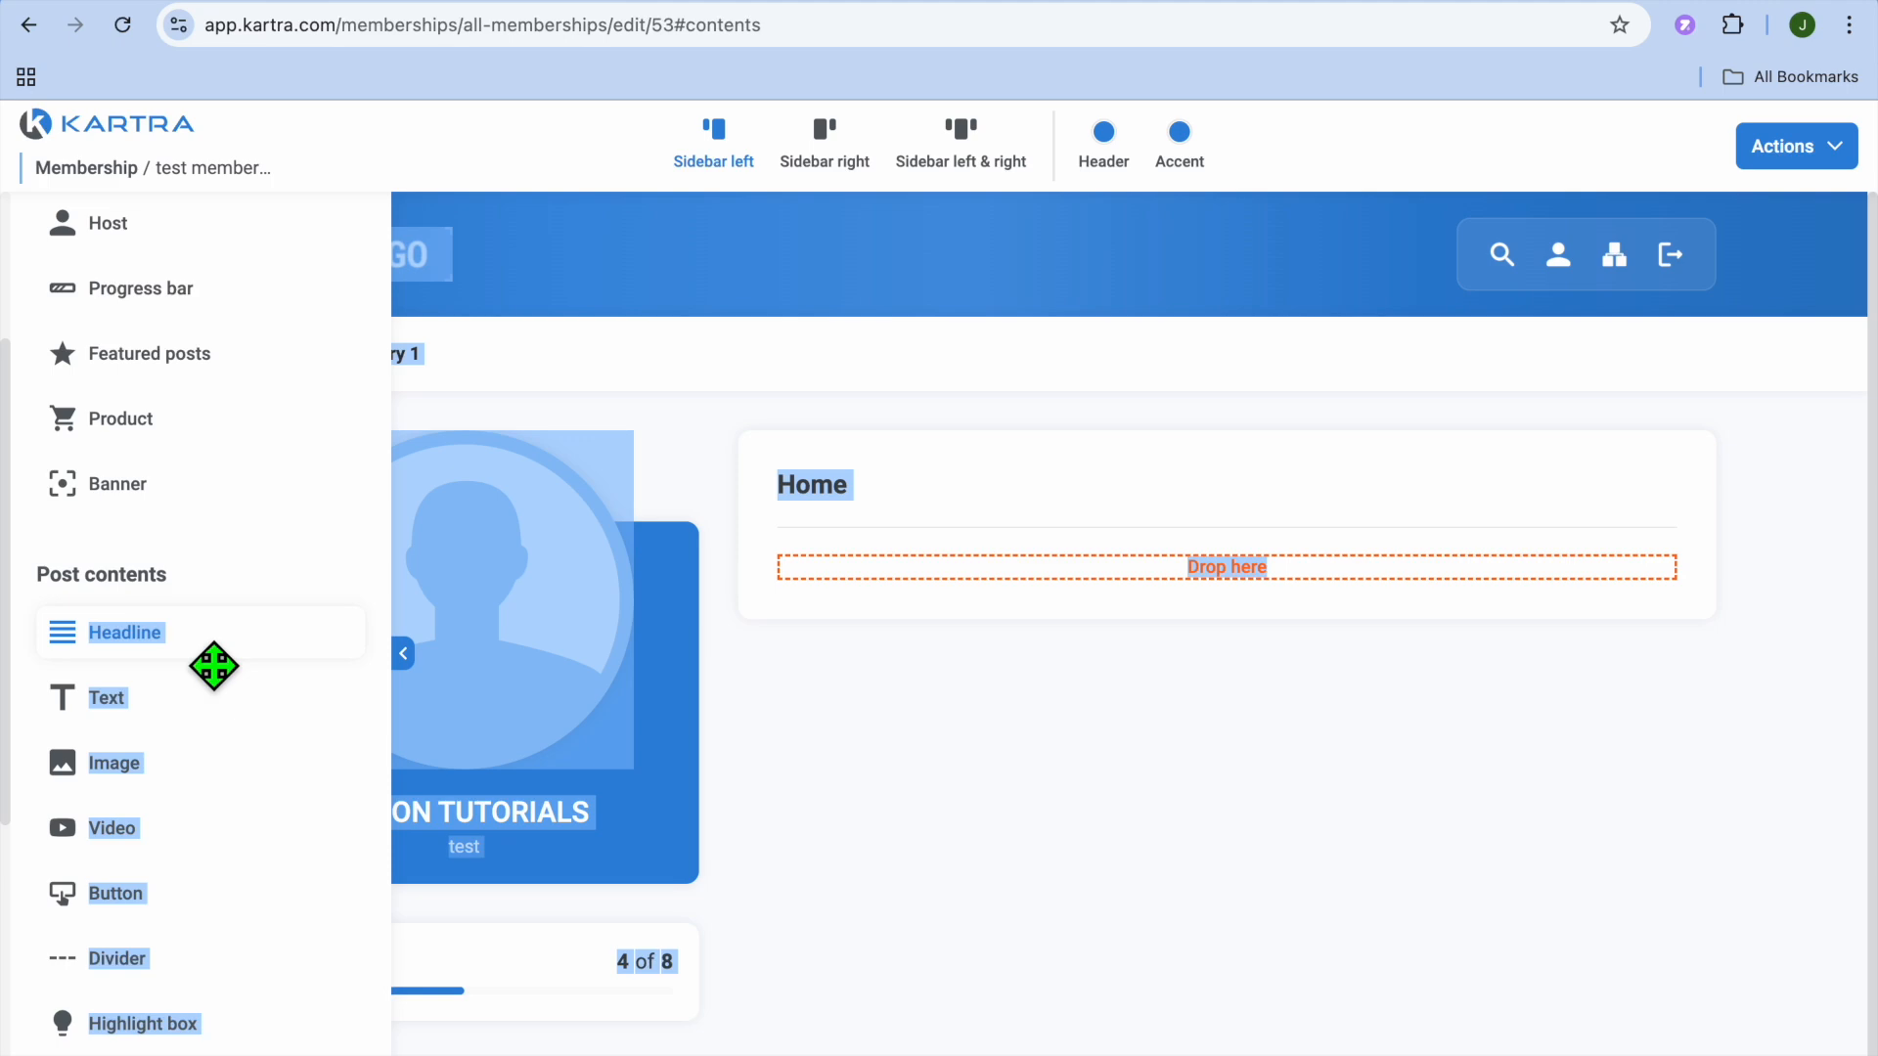
pyautogui.click(191, 642)
pyautogui.moveTo(214, 665); pyautogui.dragTo(1211, 594)
pyautogui.click(1087, 722)
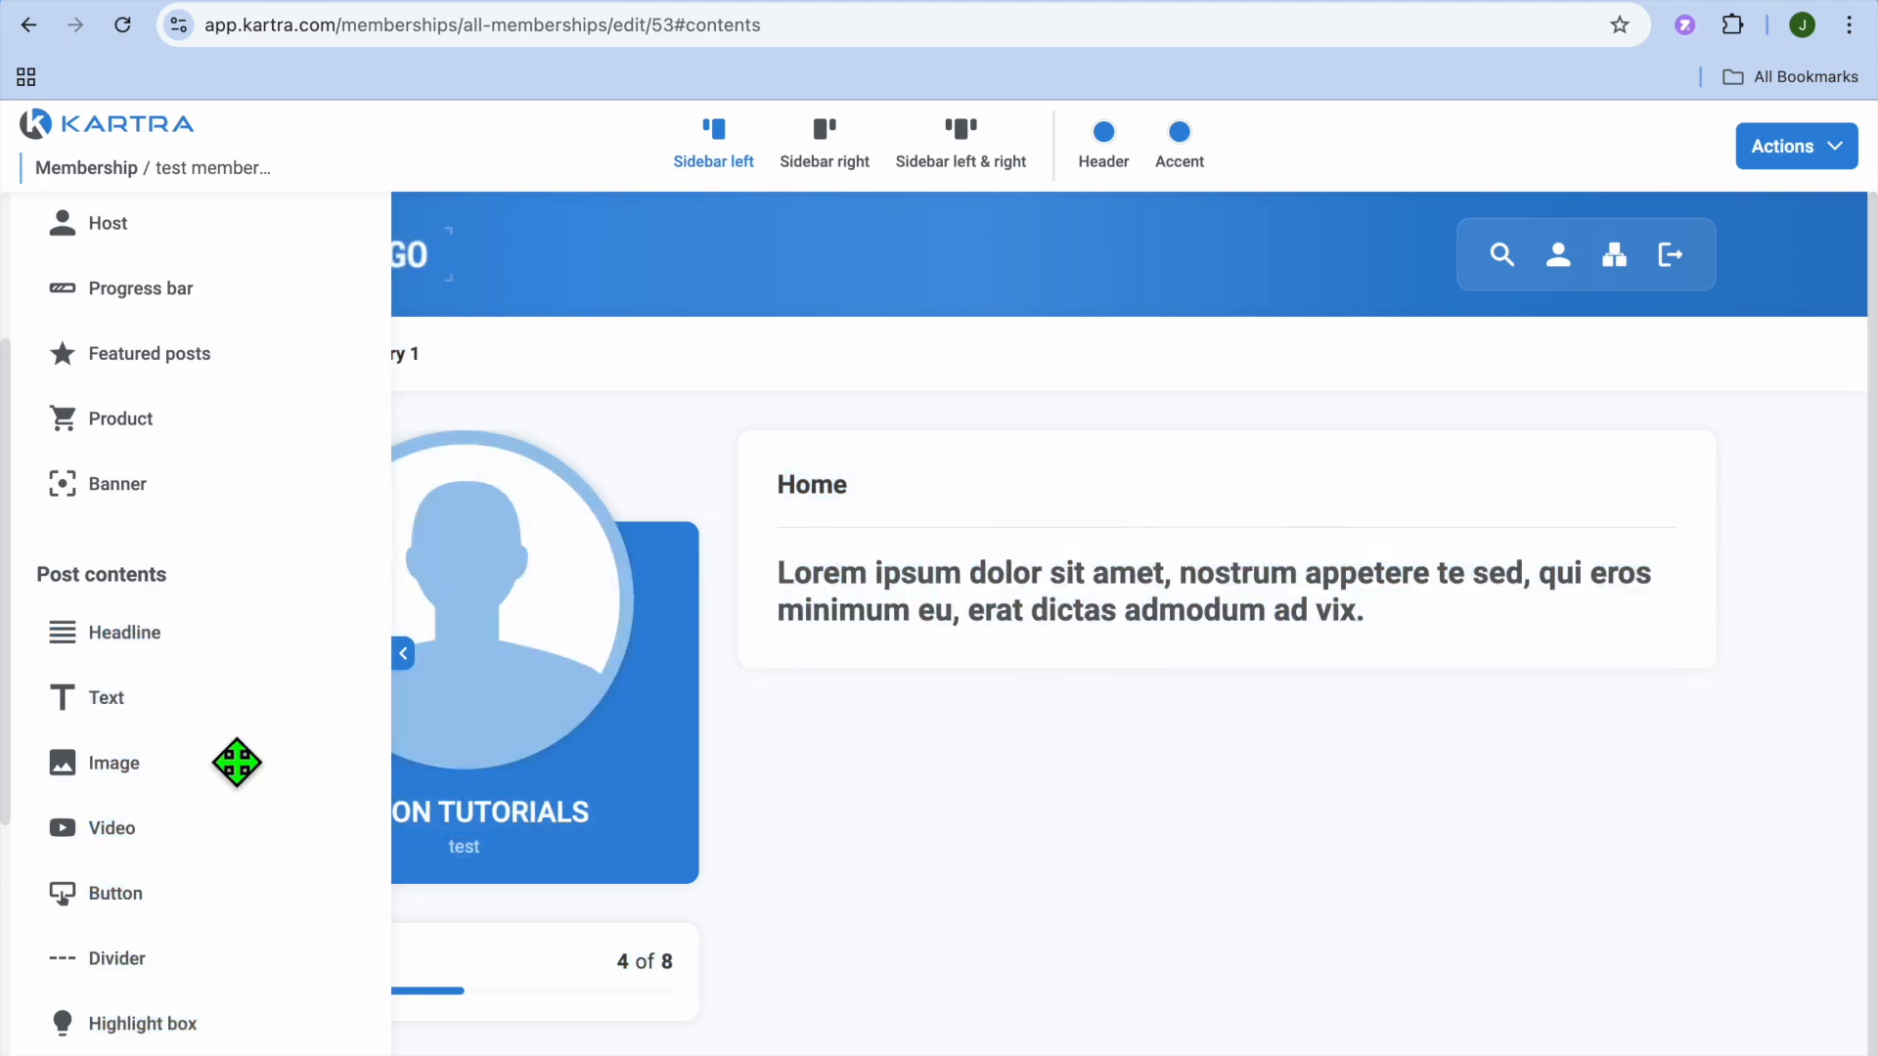
pyautogui.scroll(-5, 176, 856)
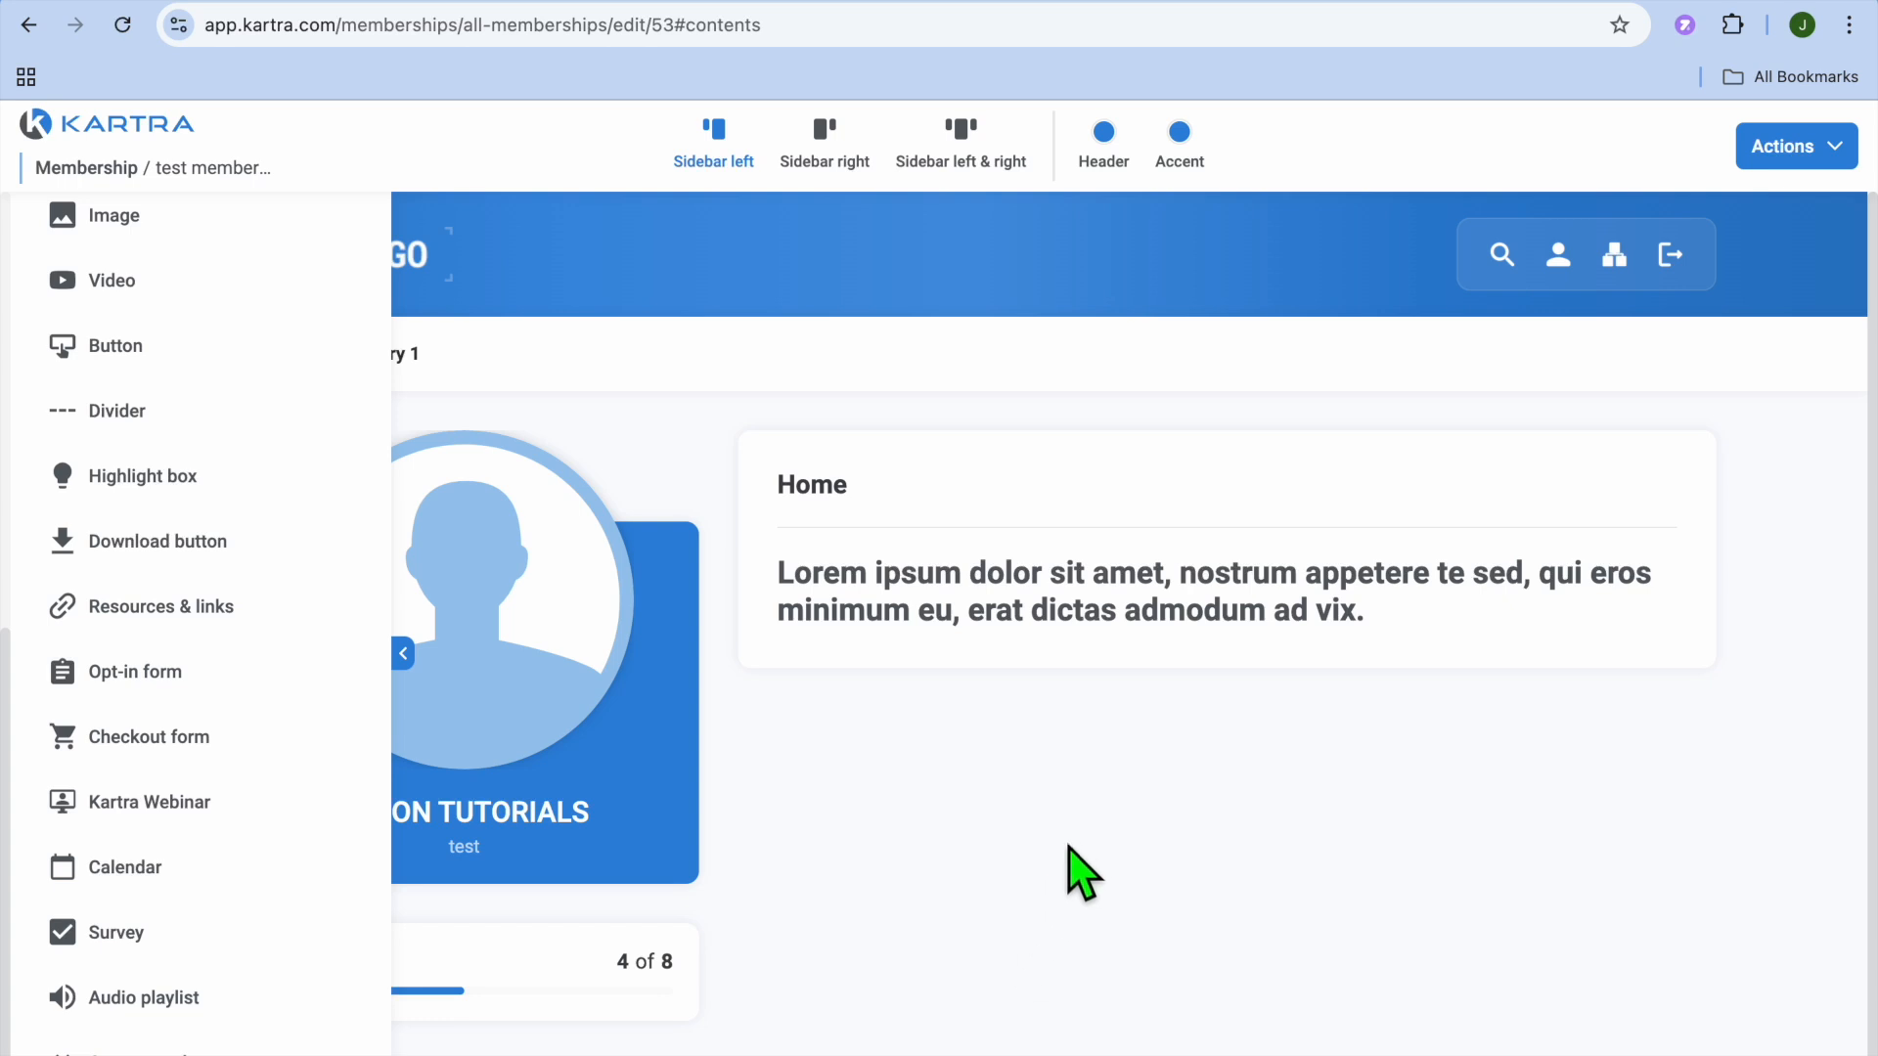
pyautogui.click(893, 678)
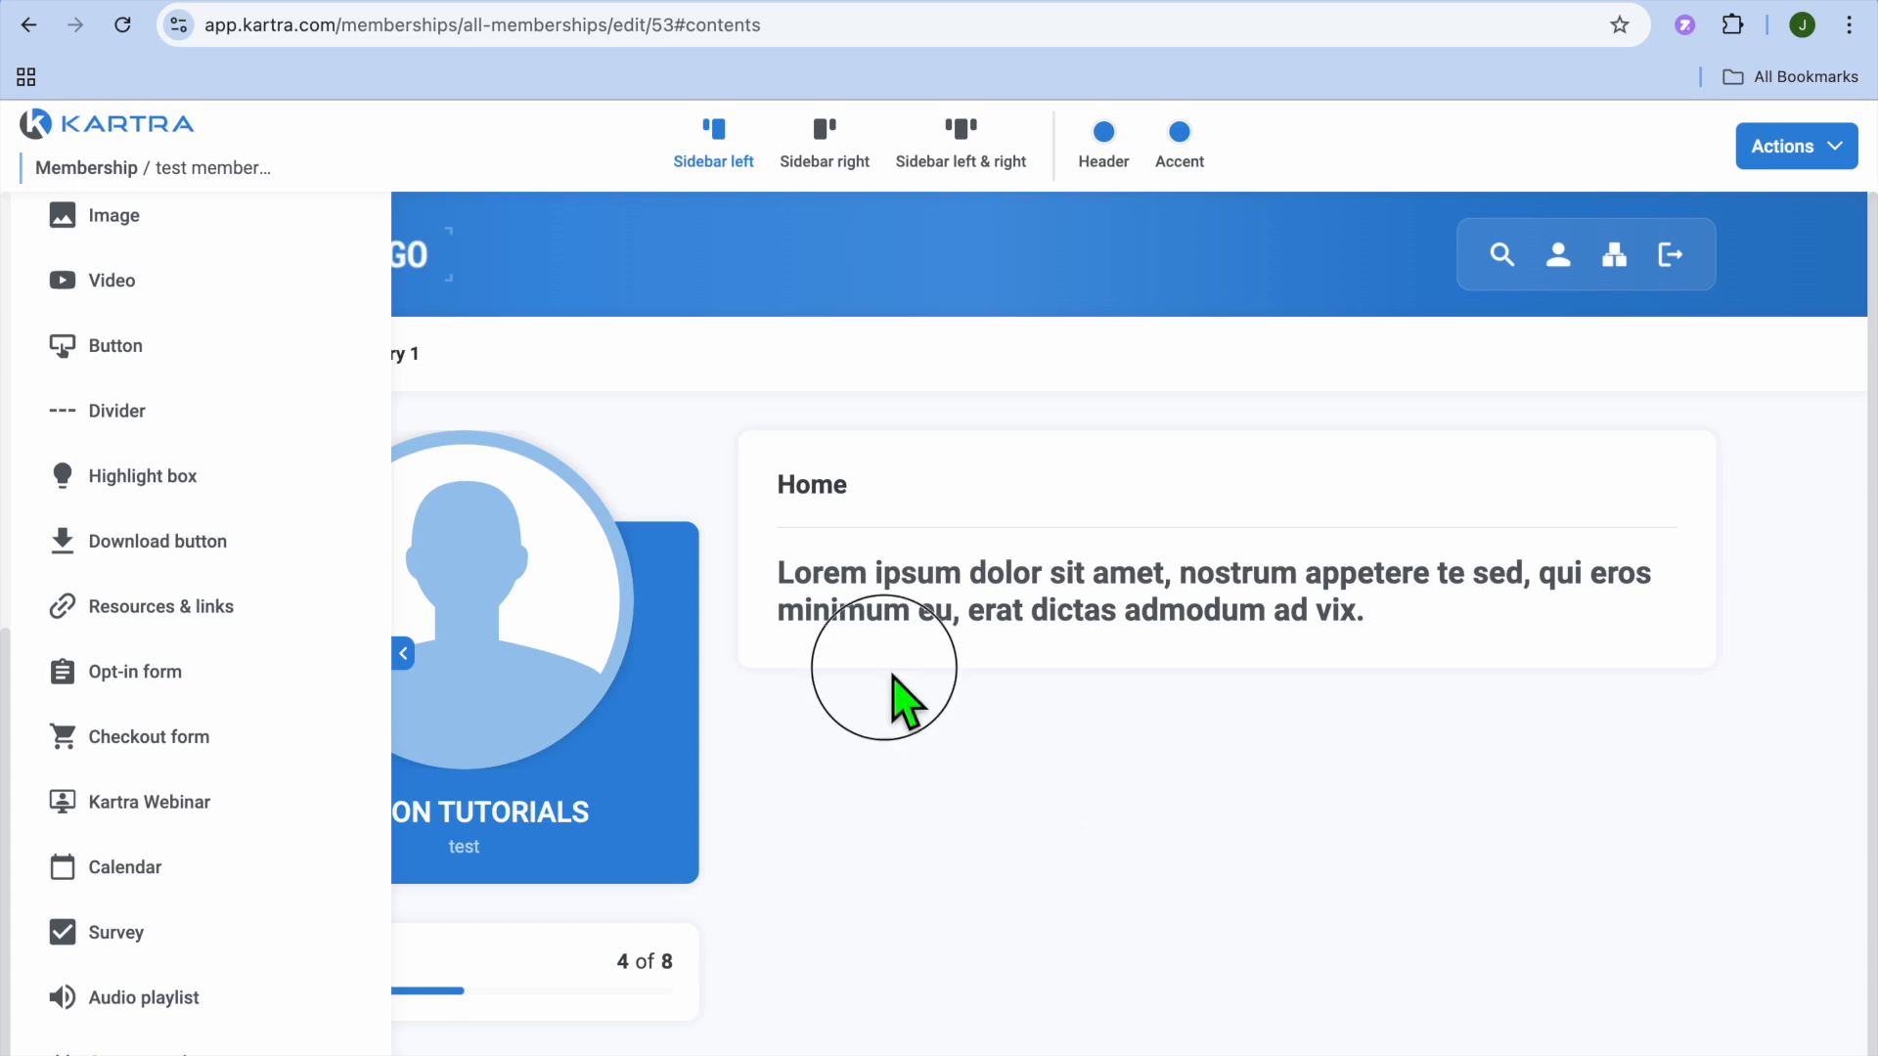
pyautogui.click(403, 653)
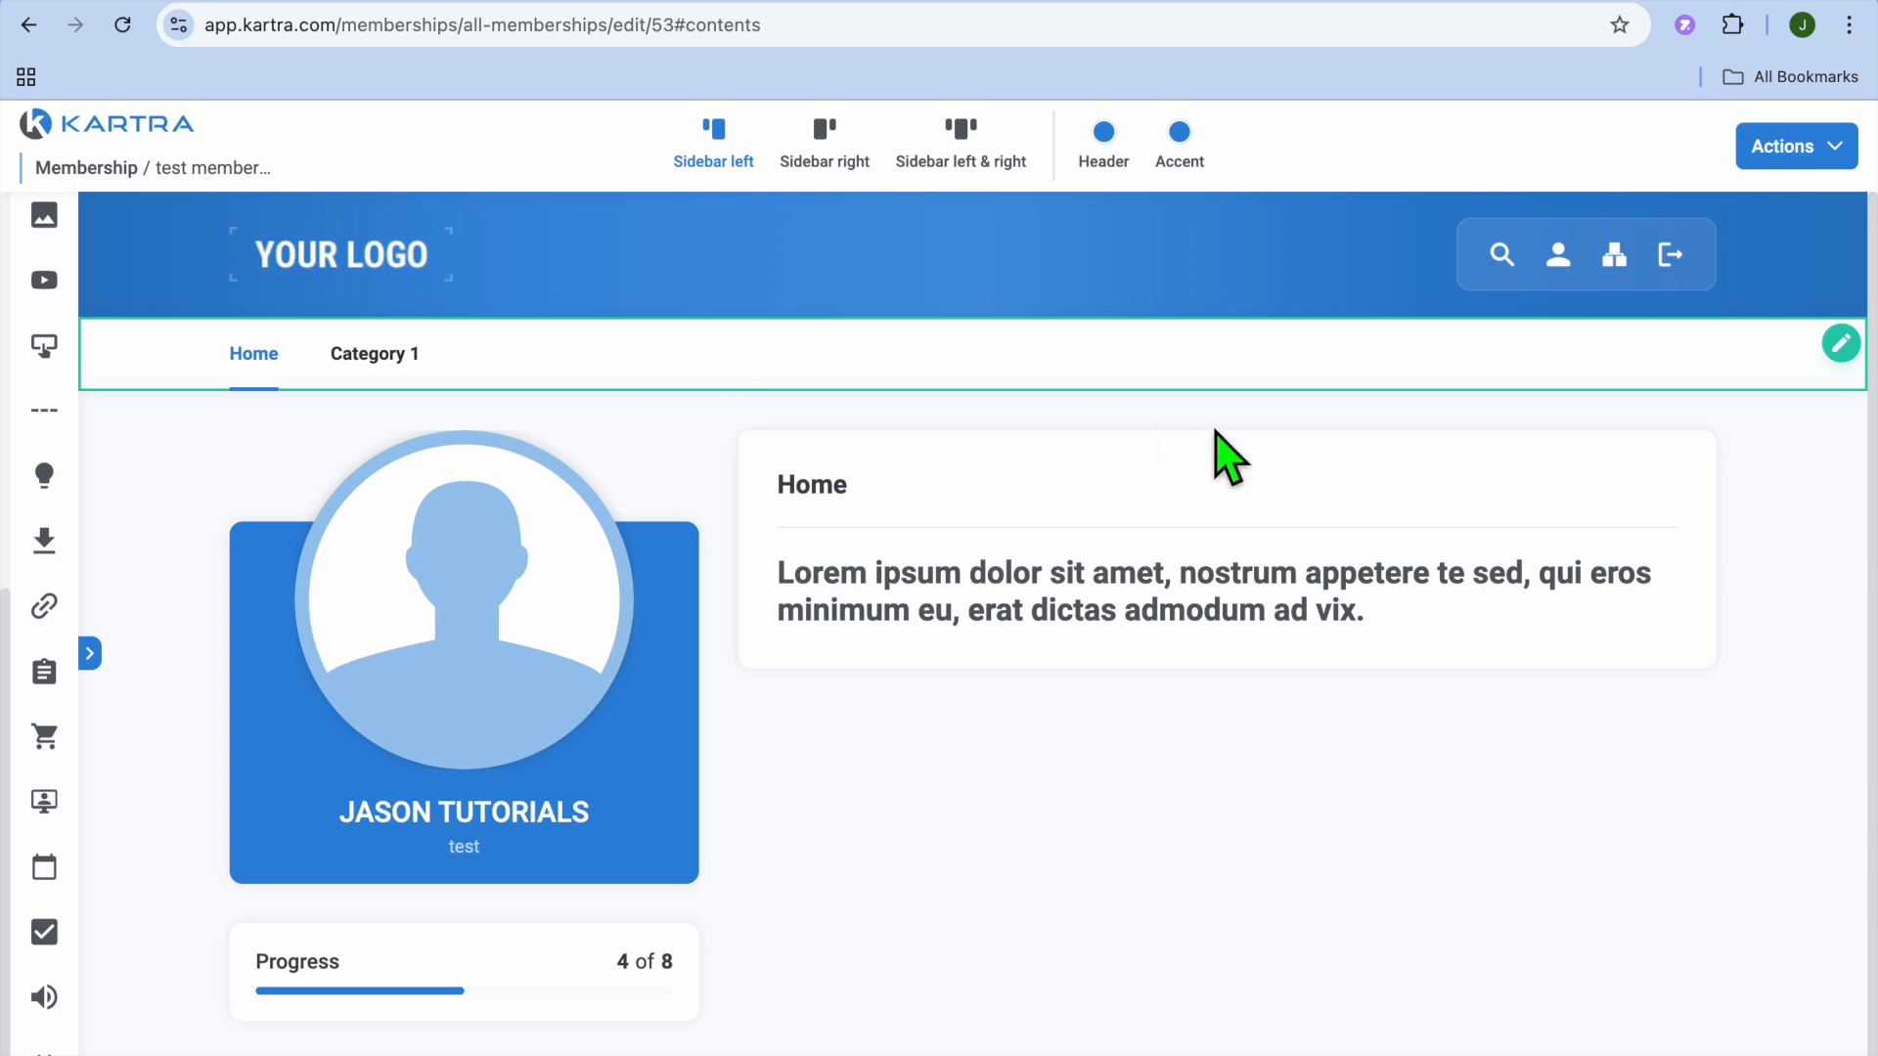
pyautogui.click(1842, 342)
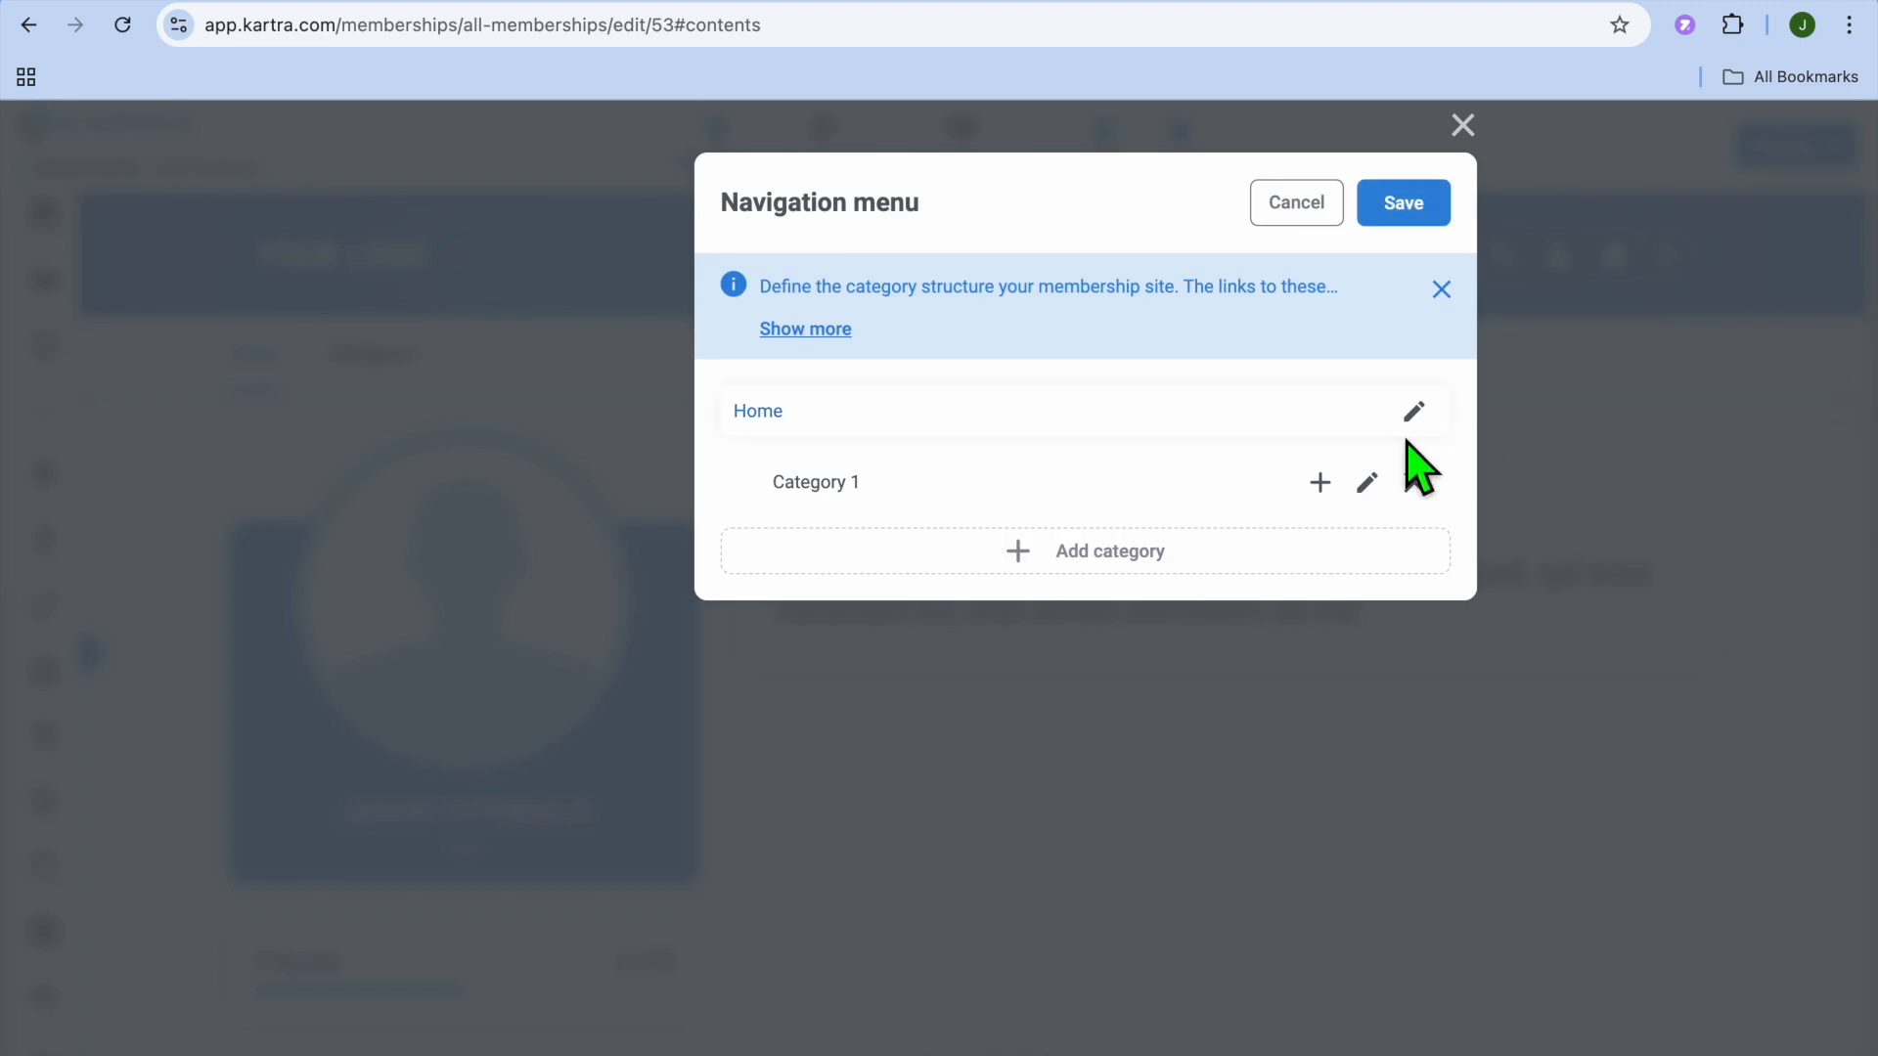
pyautogui.click(1094, 550)
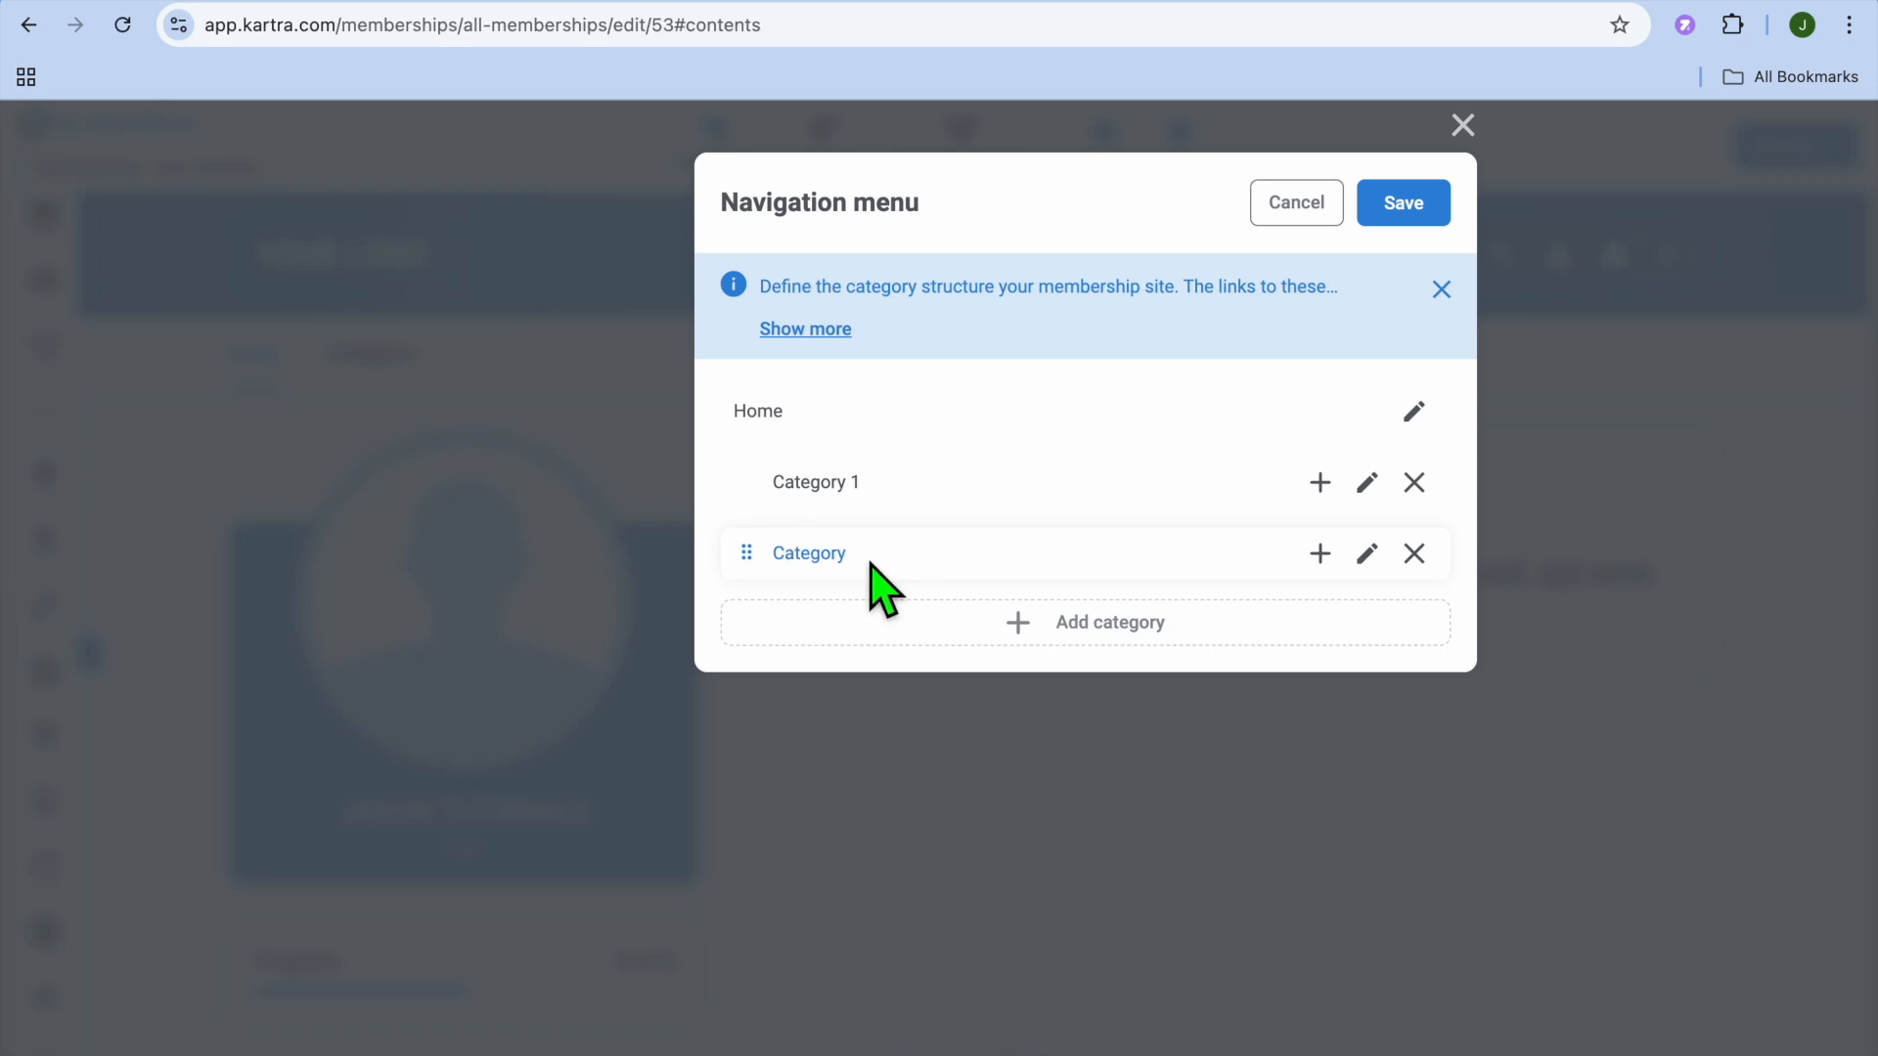
pyautogui.click(1367, 553)
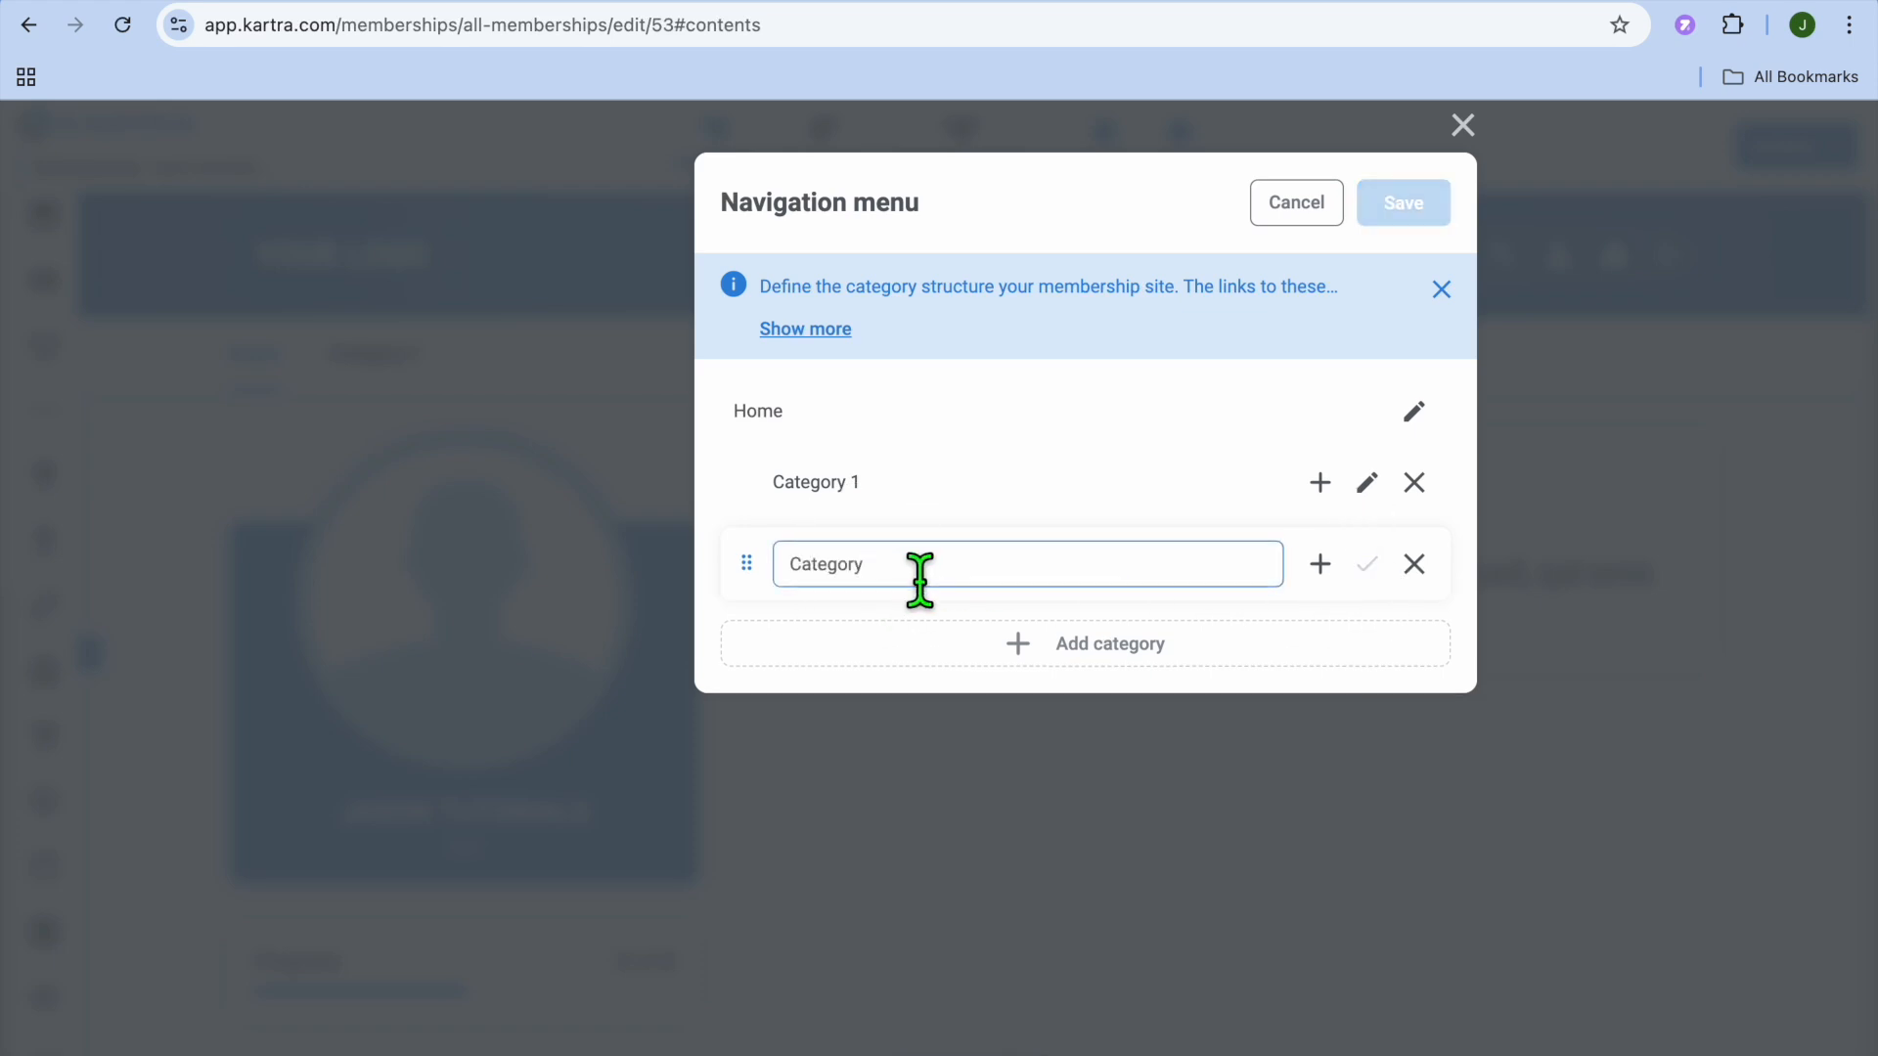
pyautogui.moveTo(890, 566); pyautogui.dragTo(740, 567)
pyautogui.click(1462, 124)
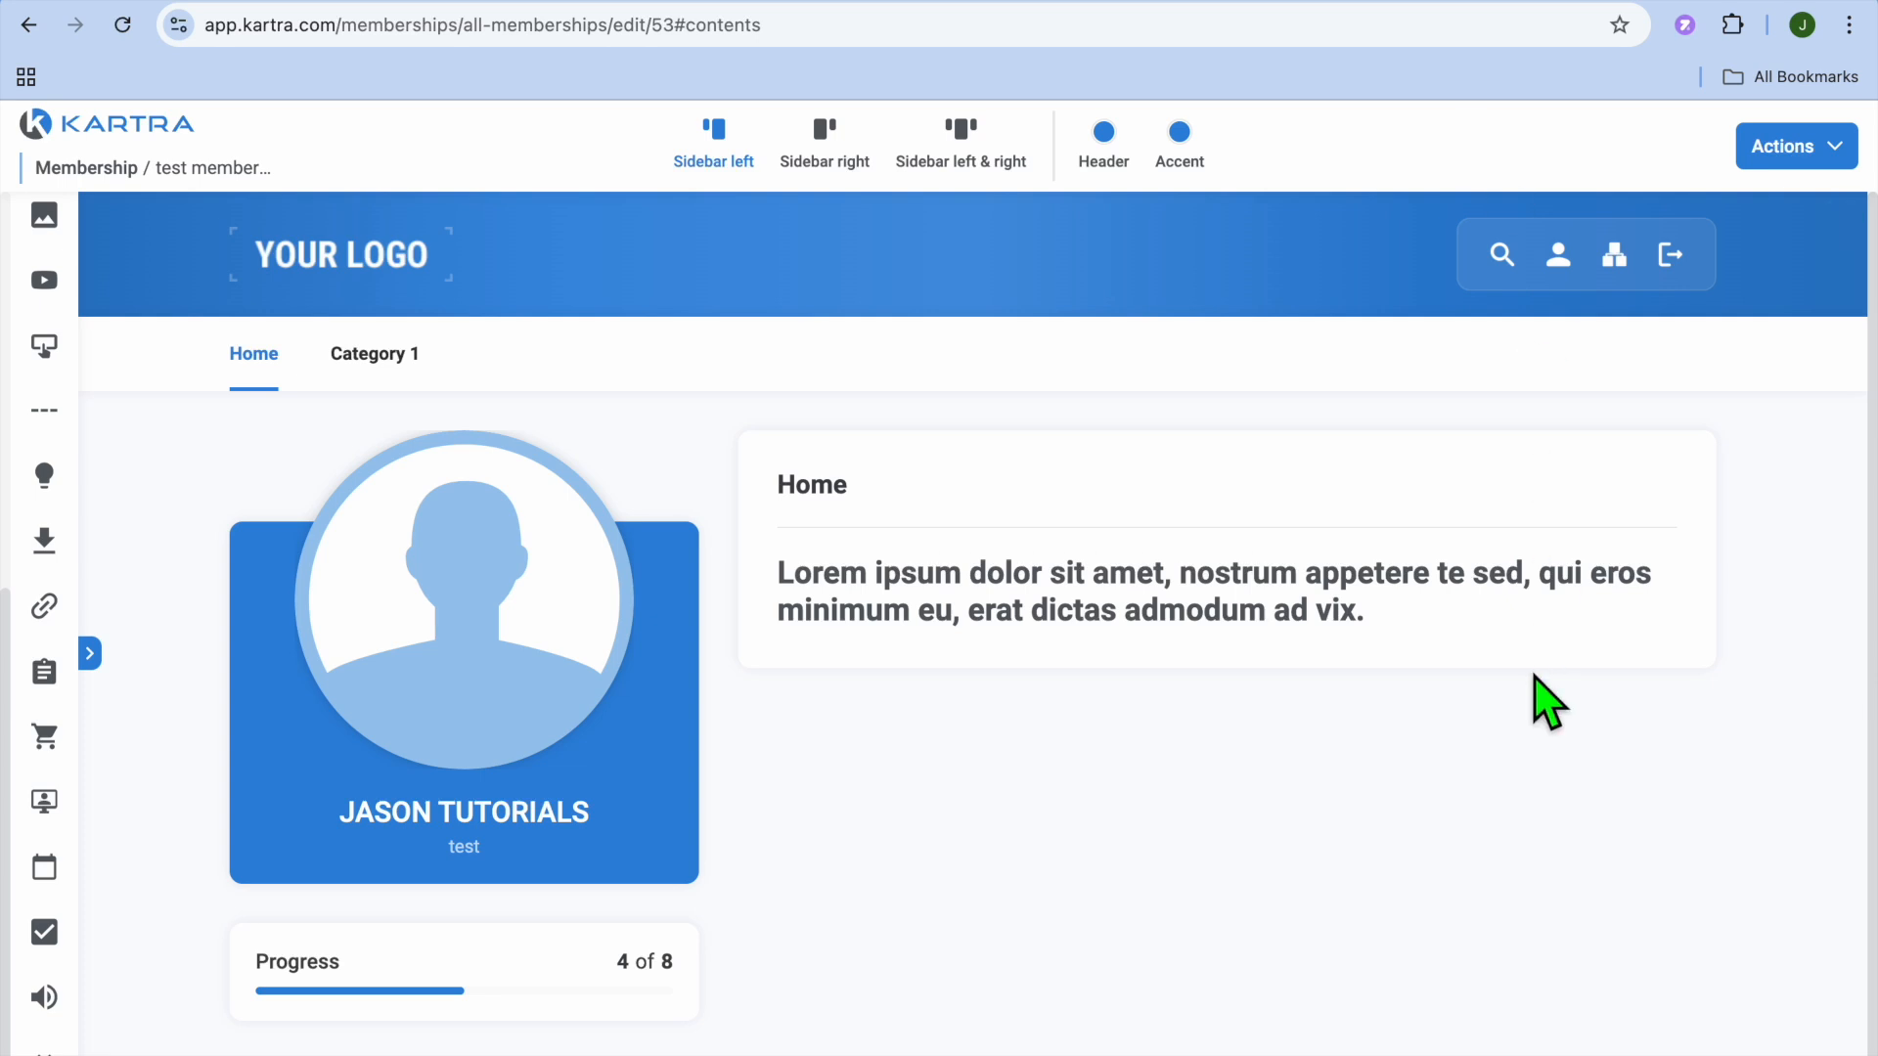
# Step: Save the progress of the membership contents
pyautogui.scroll(-1, 1548, 702)
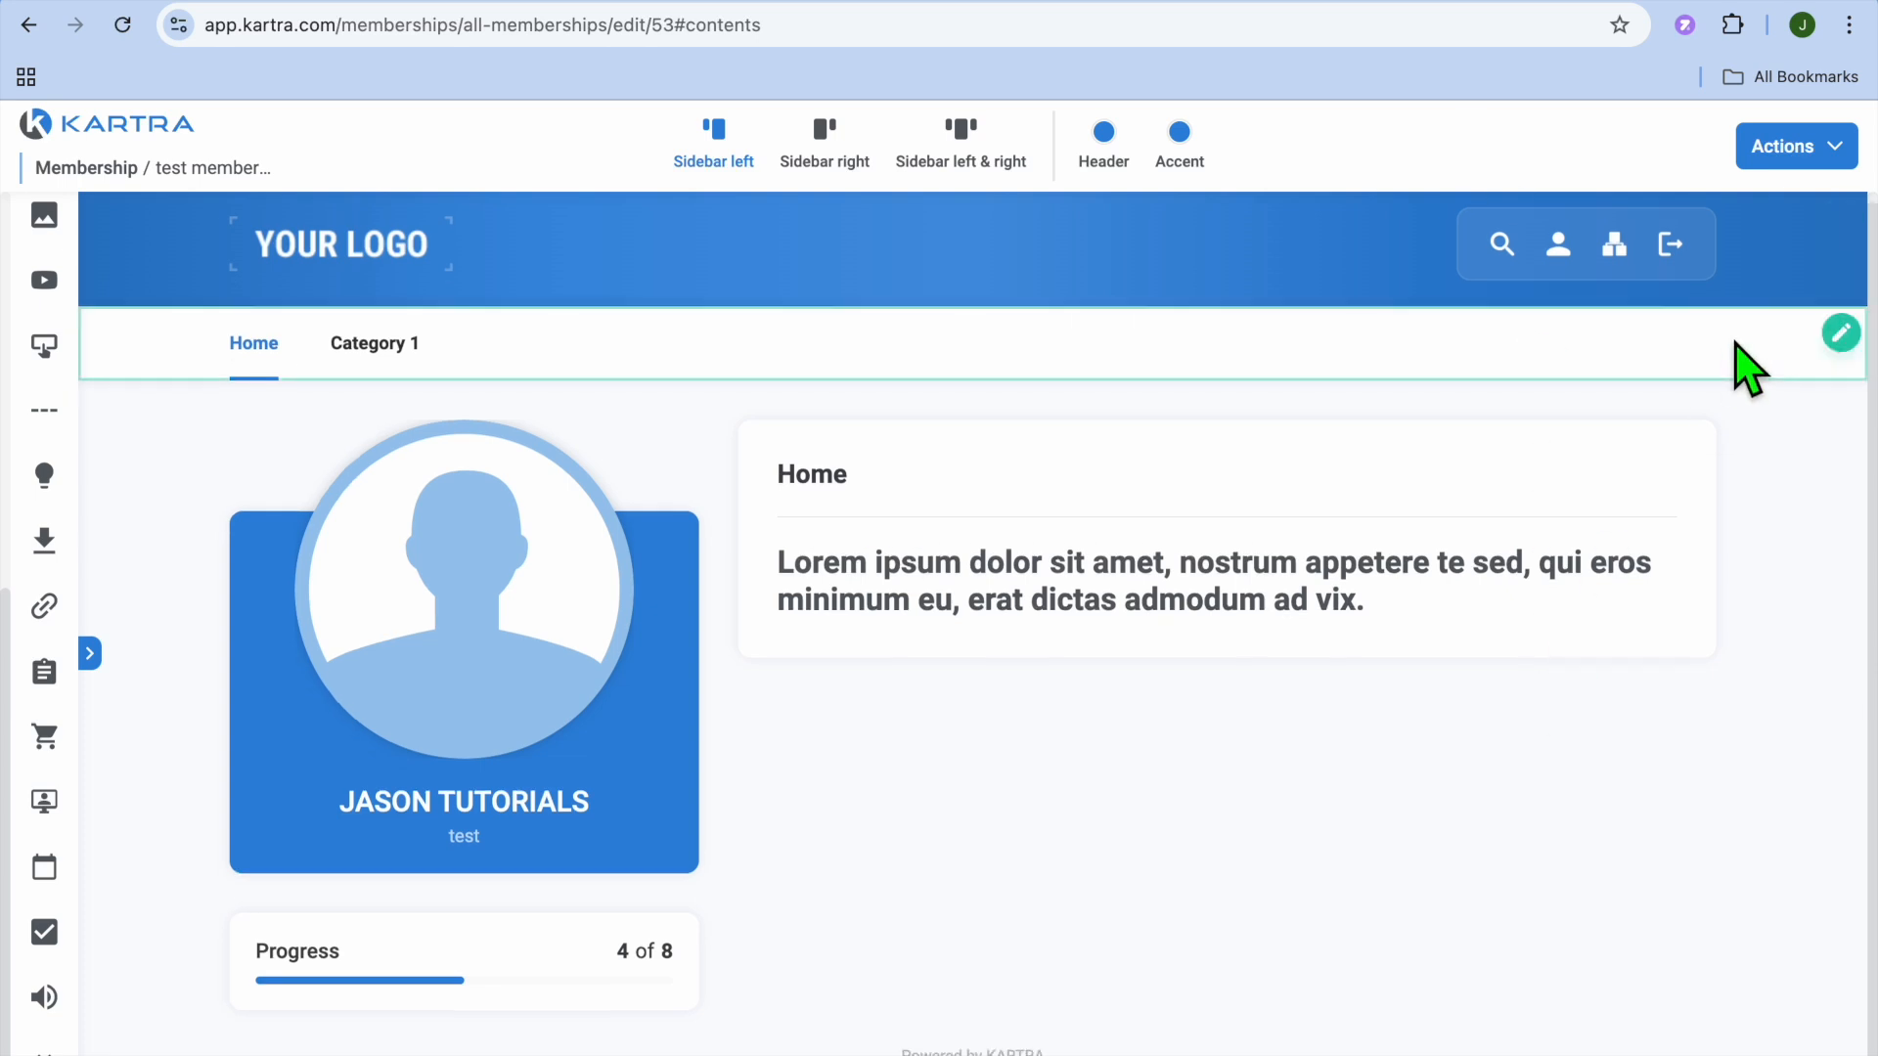
pyautogui.click(1816, 149)
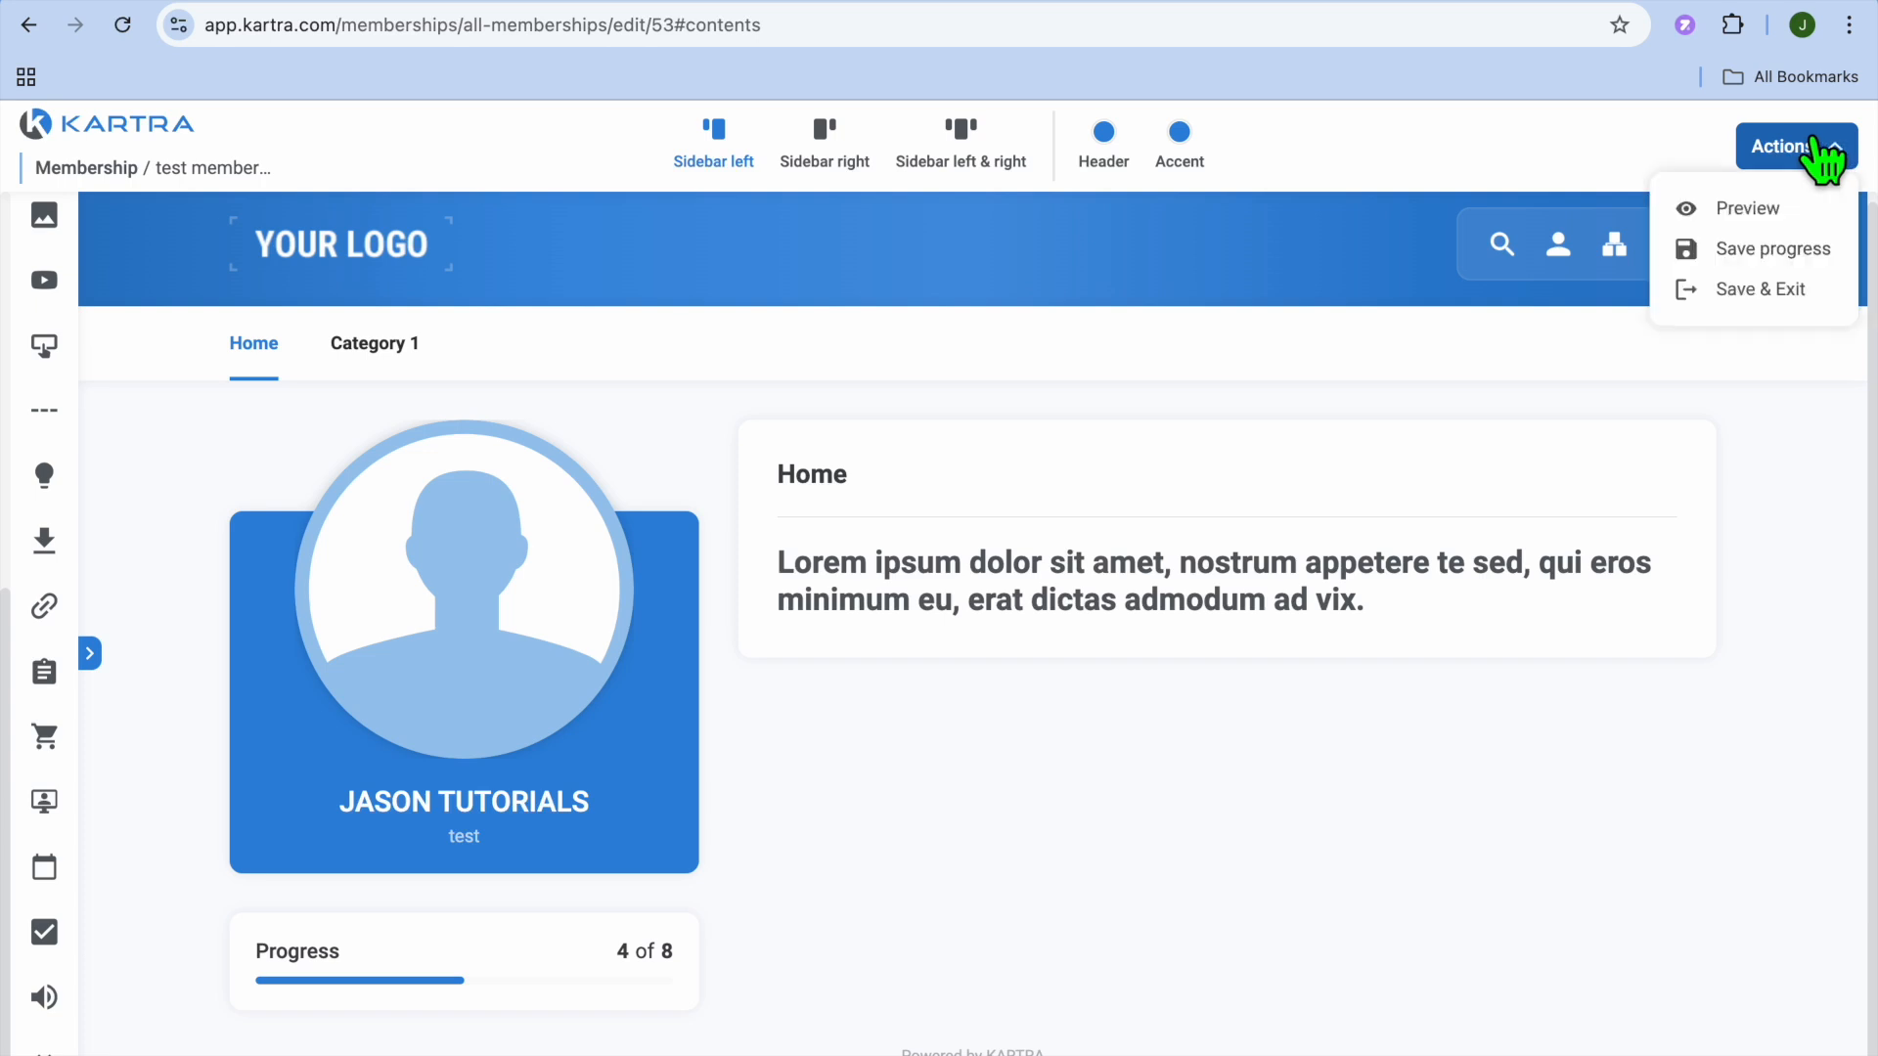
pyautogui.click(1789, 256)
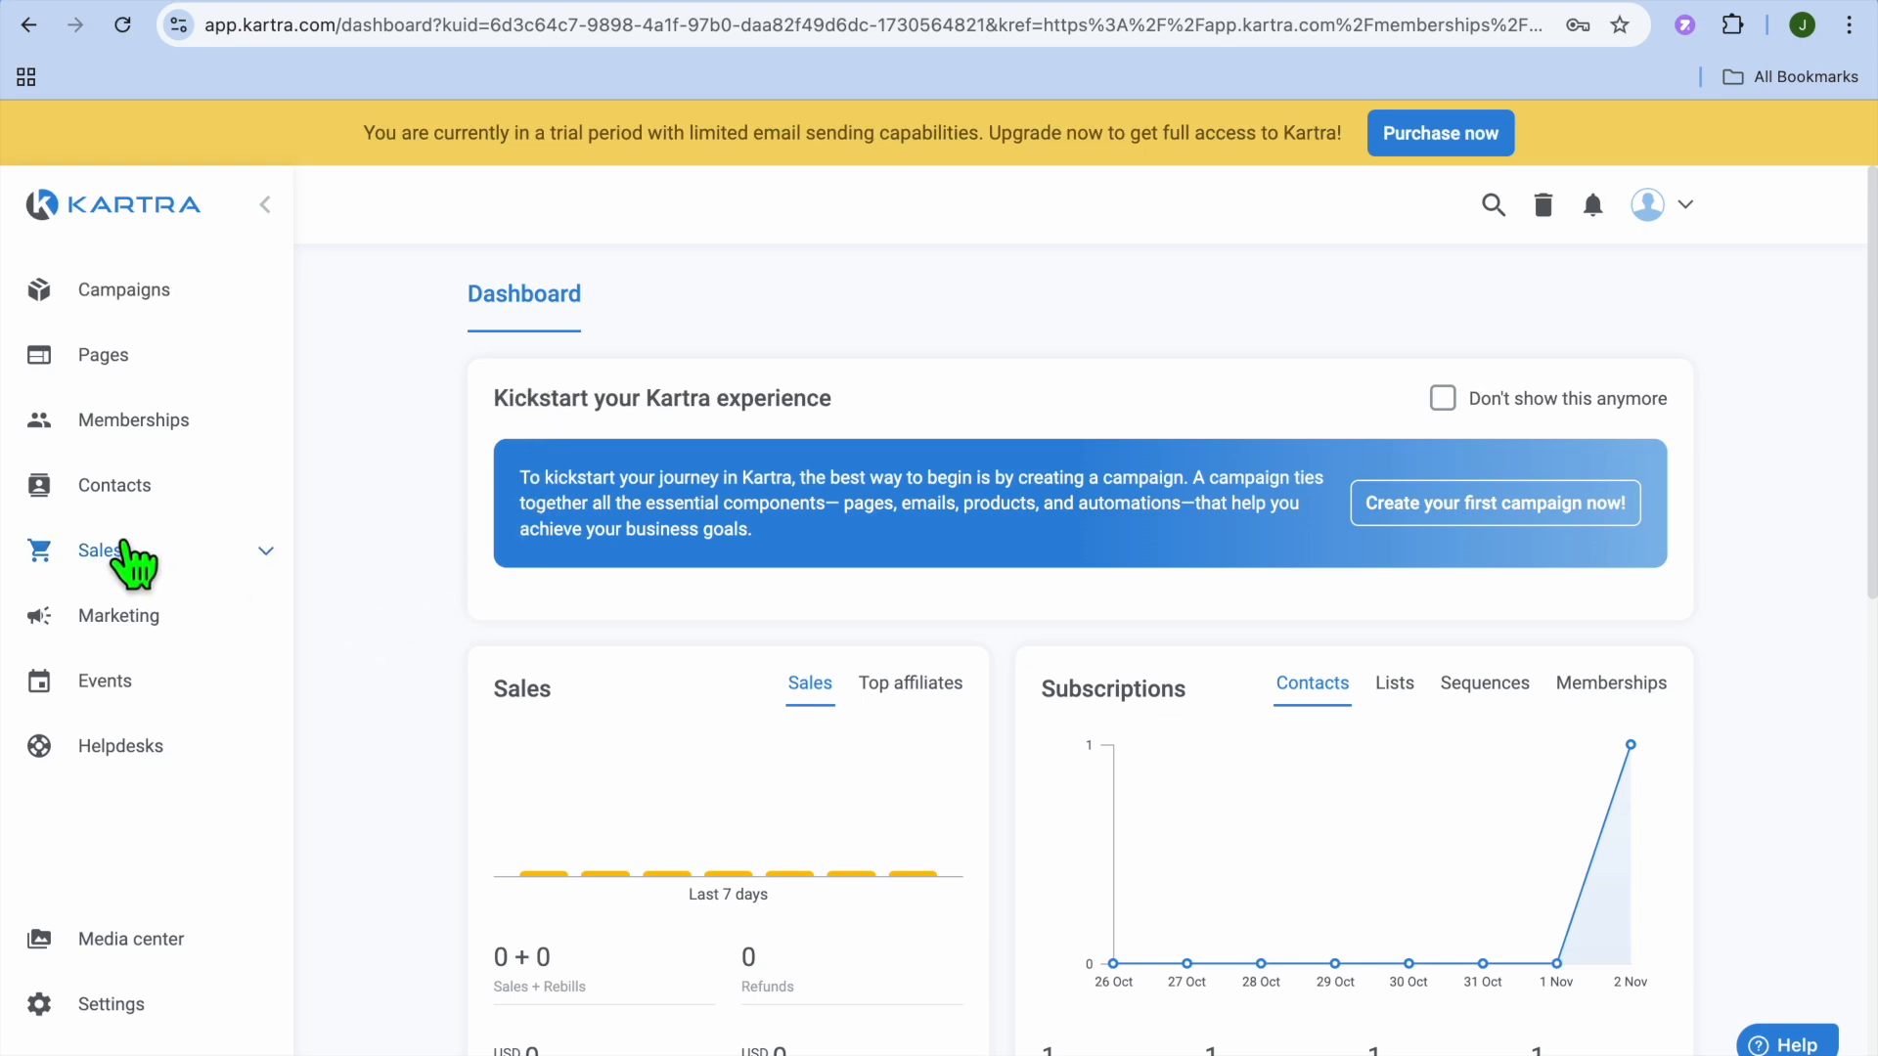
# Step: Start a new product in the Sales section and name it "test membership"
pyautogui.click(123, 543)
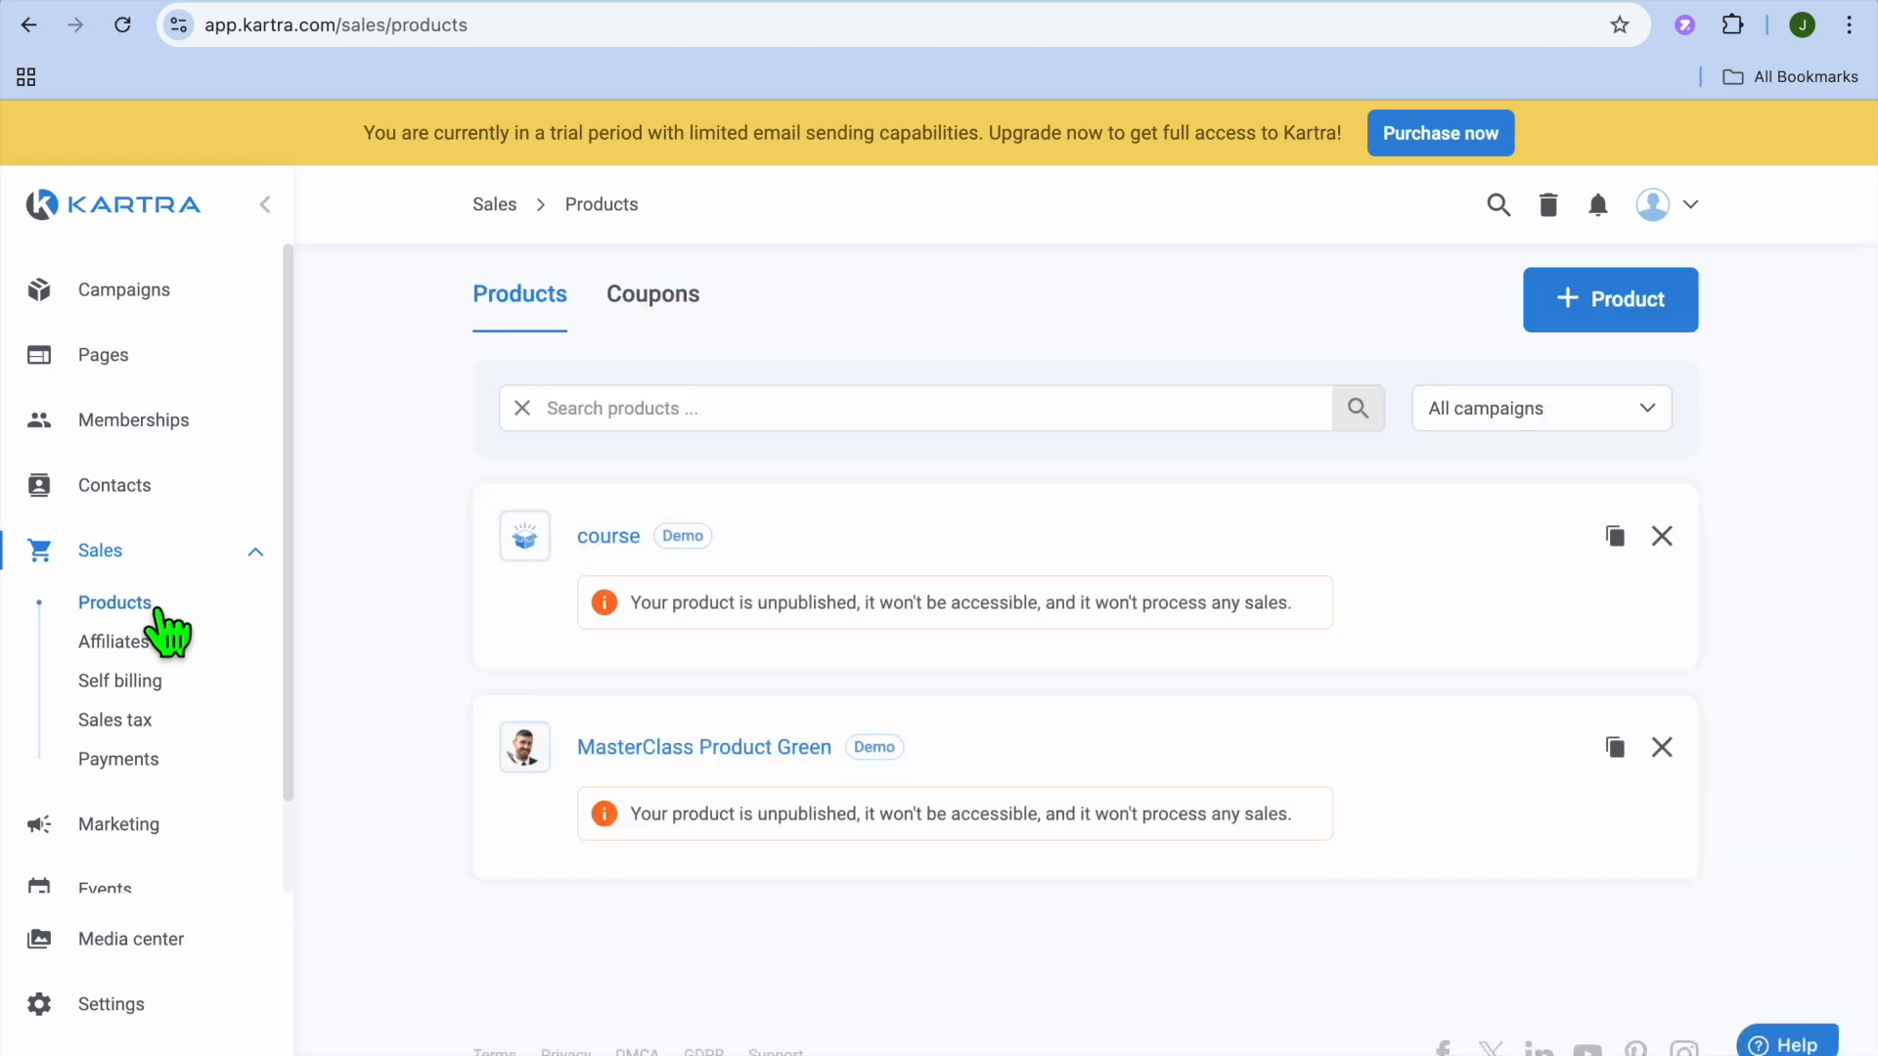
pyautogui.click(1594, 323)
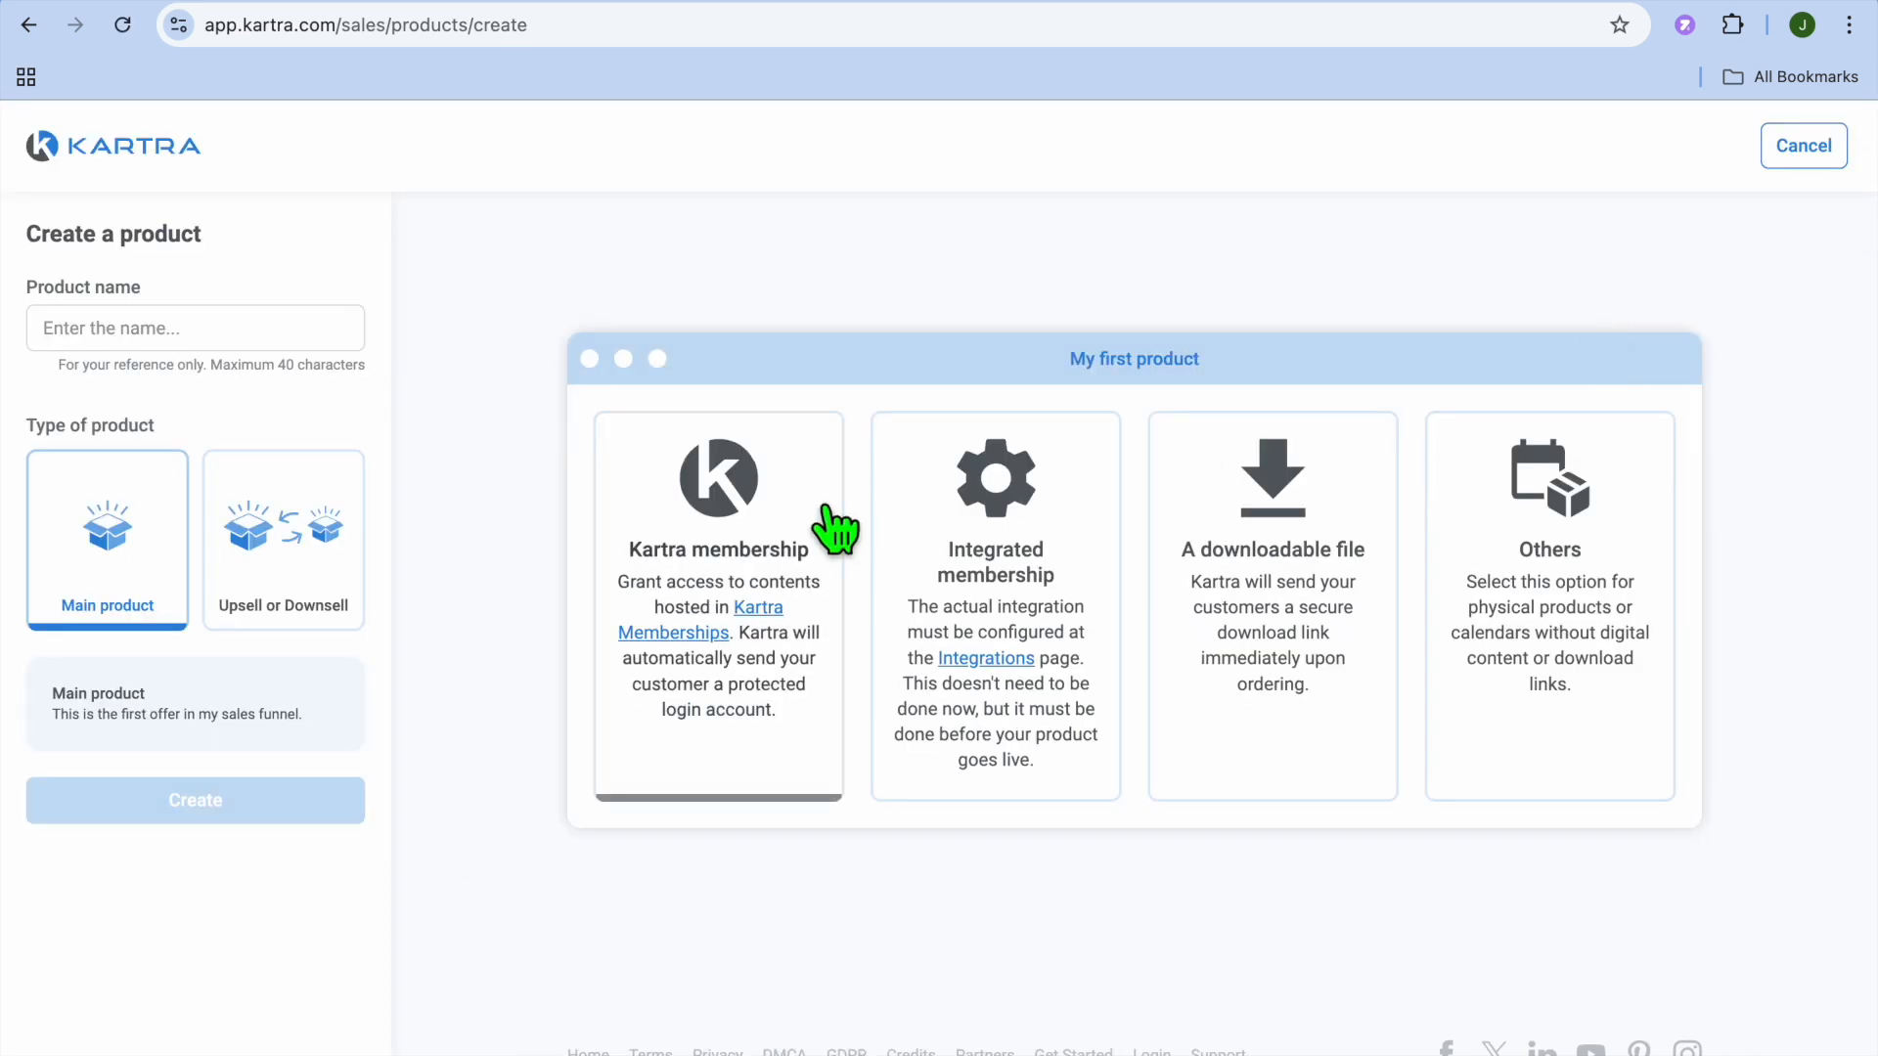
pyautogui.click(262, 352)
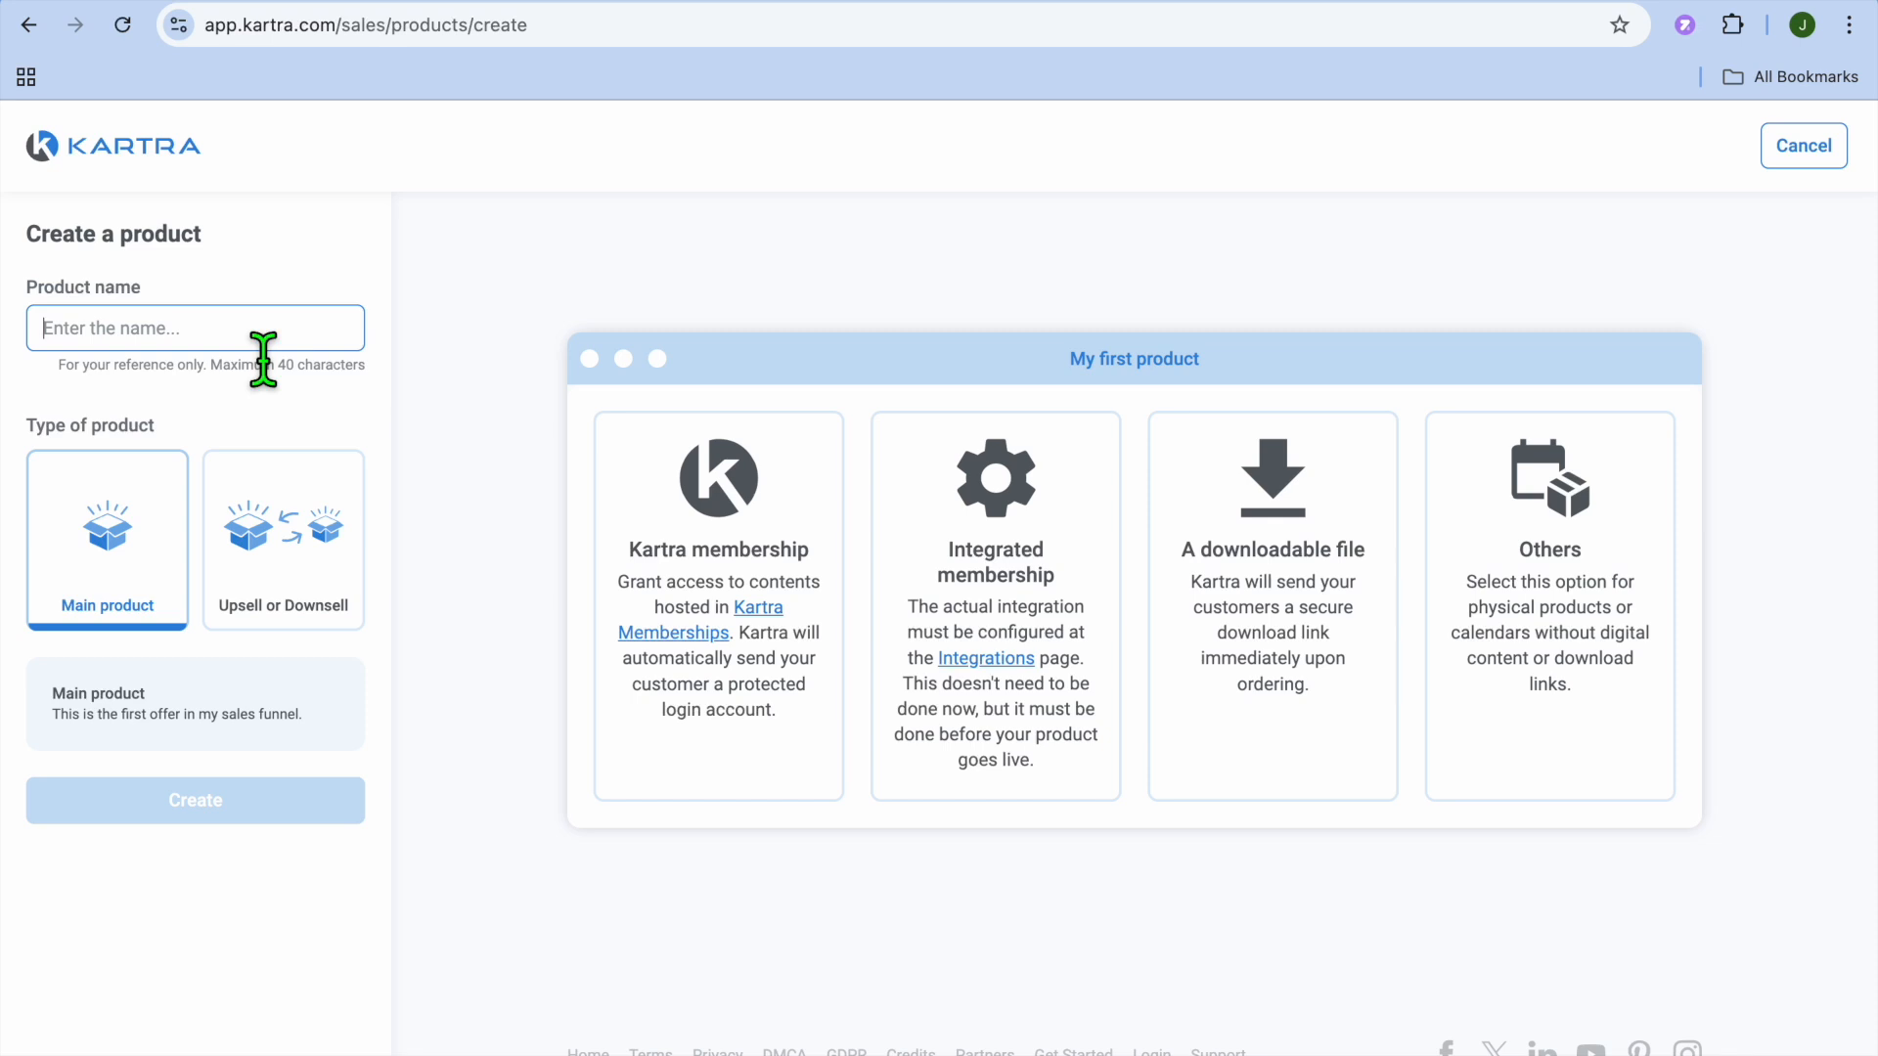
pyautogui.write('test membership')
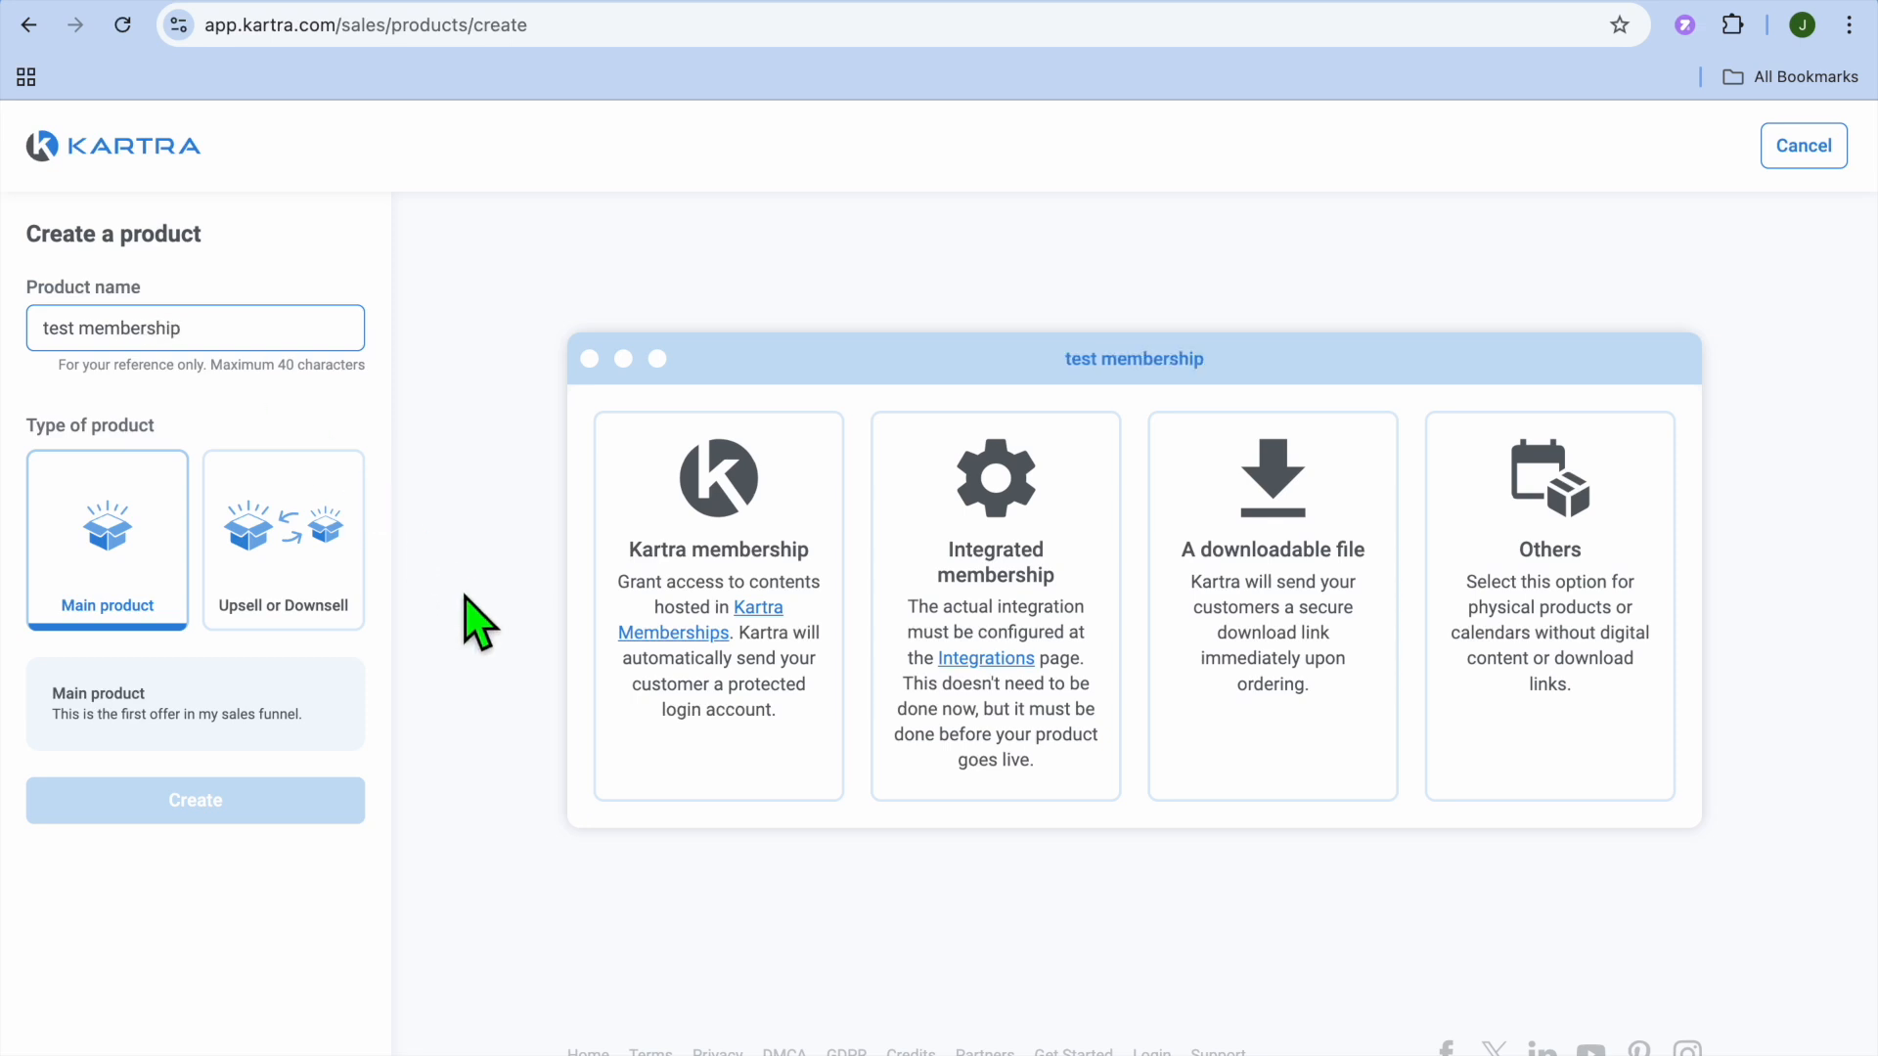
# Step: Create the product as a Kartra membership linked to "test membership" with the Standard access level
pyautogui.click(730, 567)
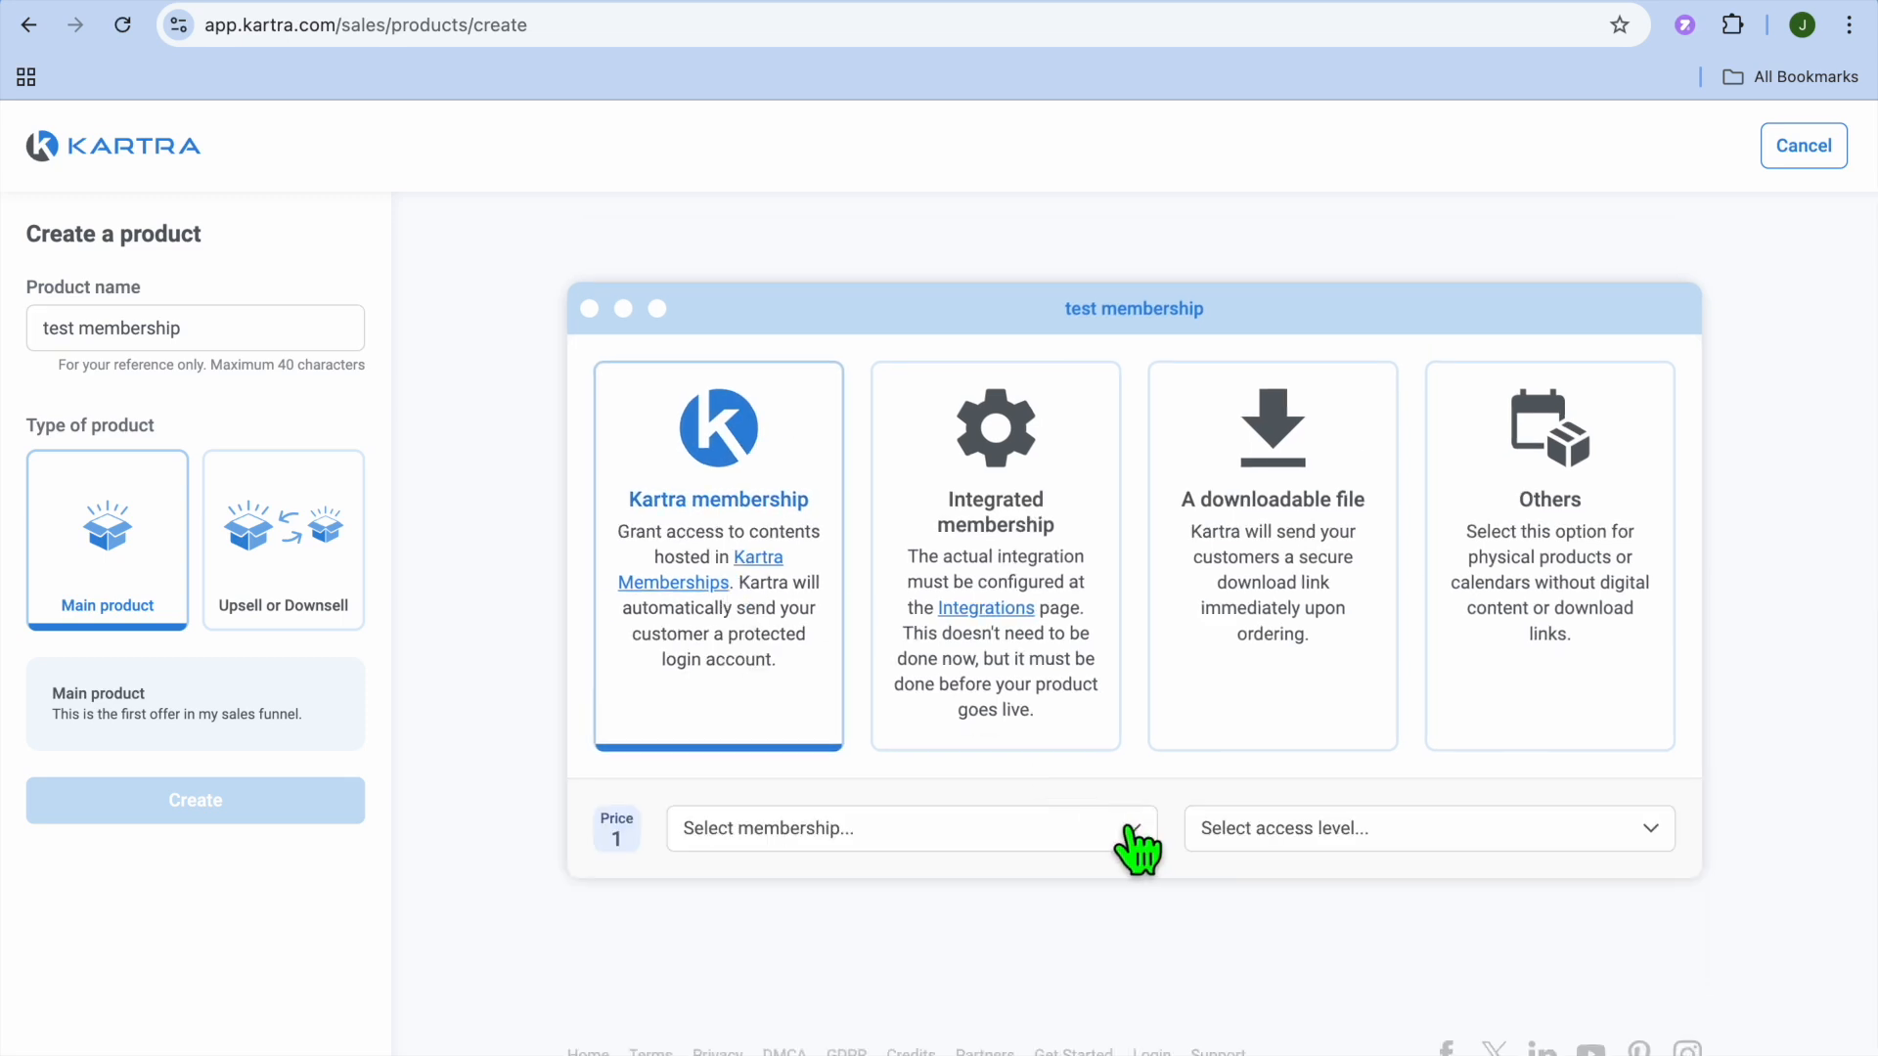
pyautogui.click(1136, 841)
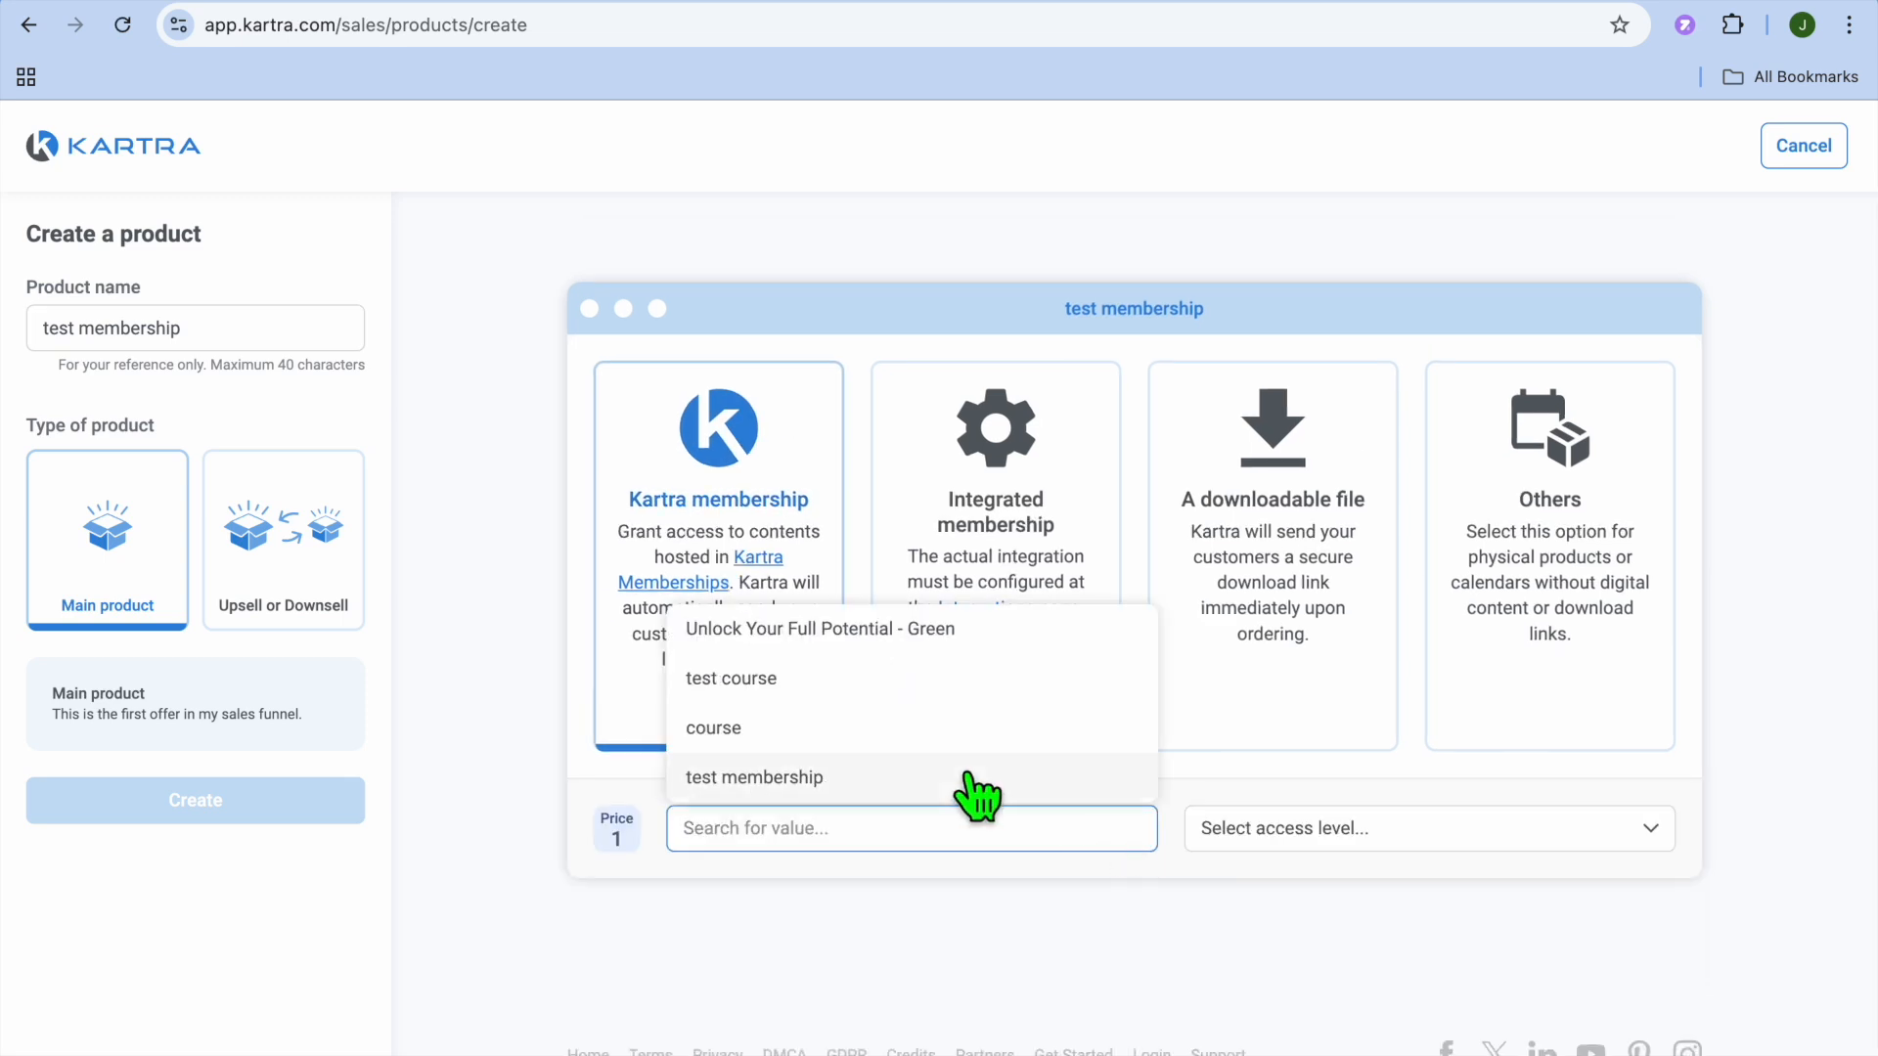
pyautogui.click(973, 779)
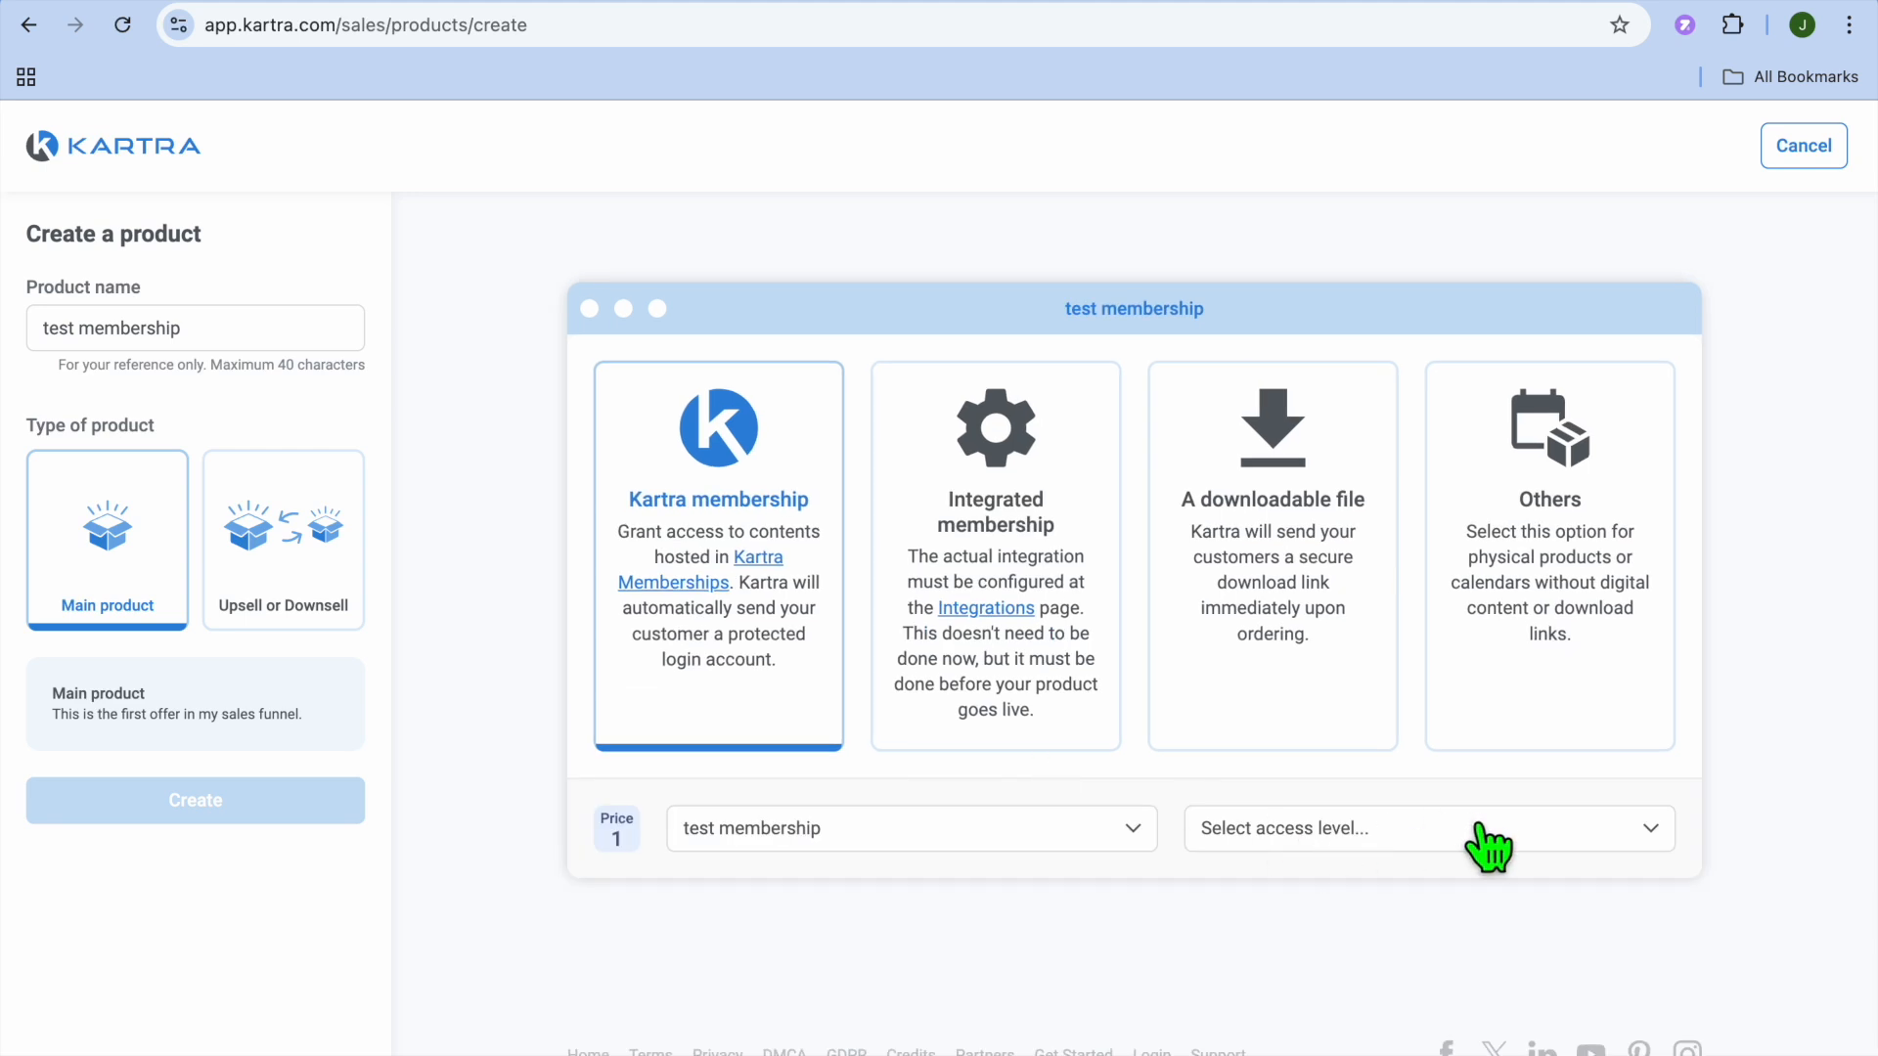
pyautogui.click(1479, 830)
pyautogui.click(1423, 780)
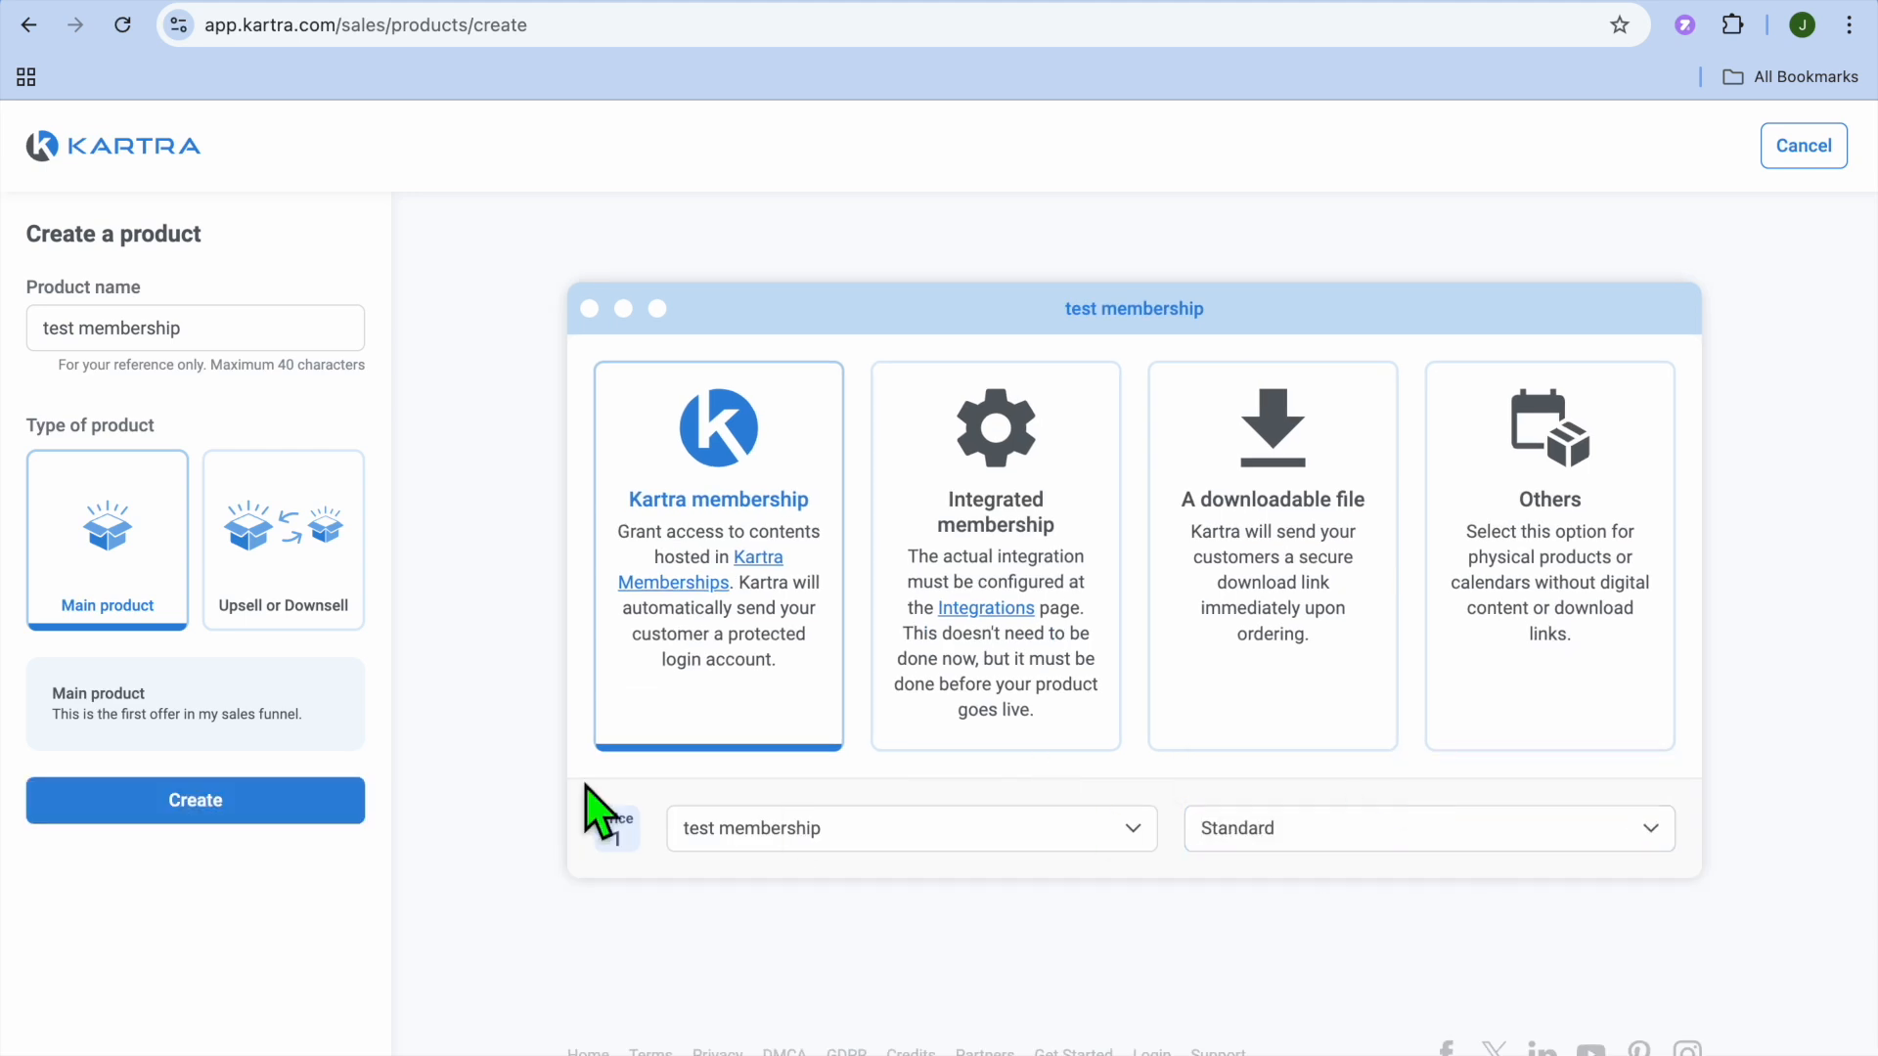
pyautogui.click(323, 804)
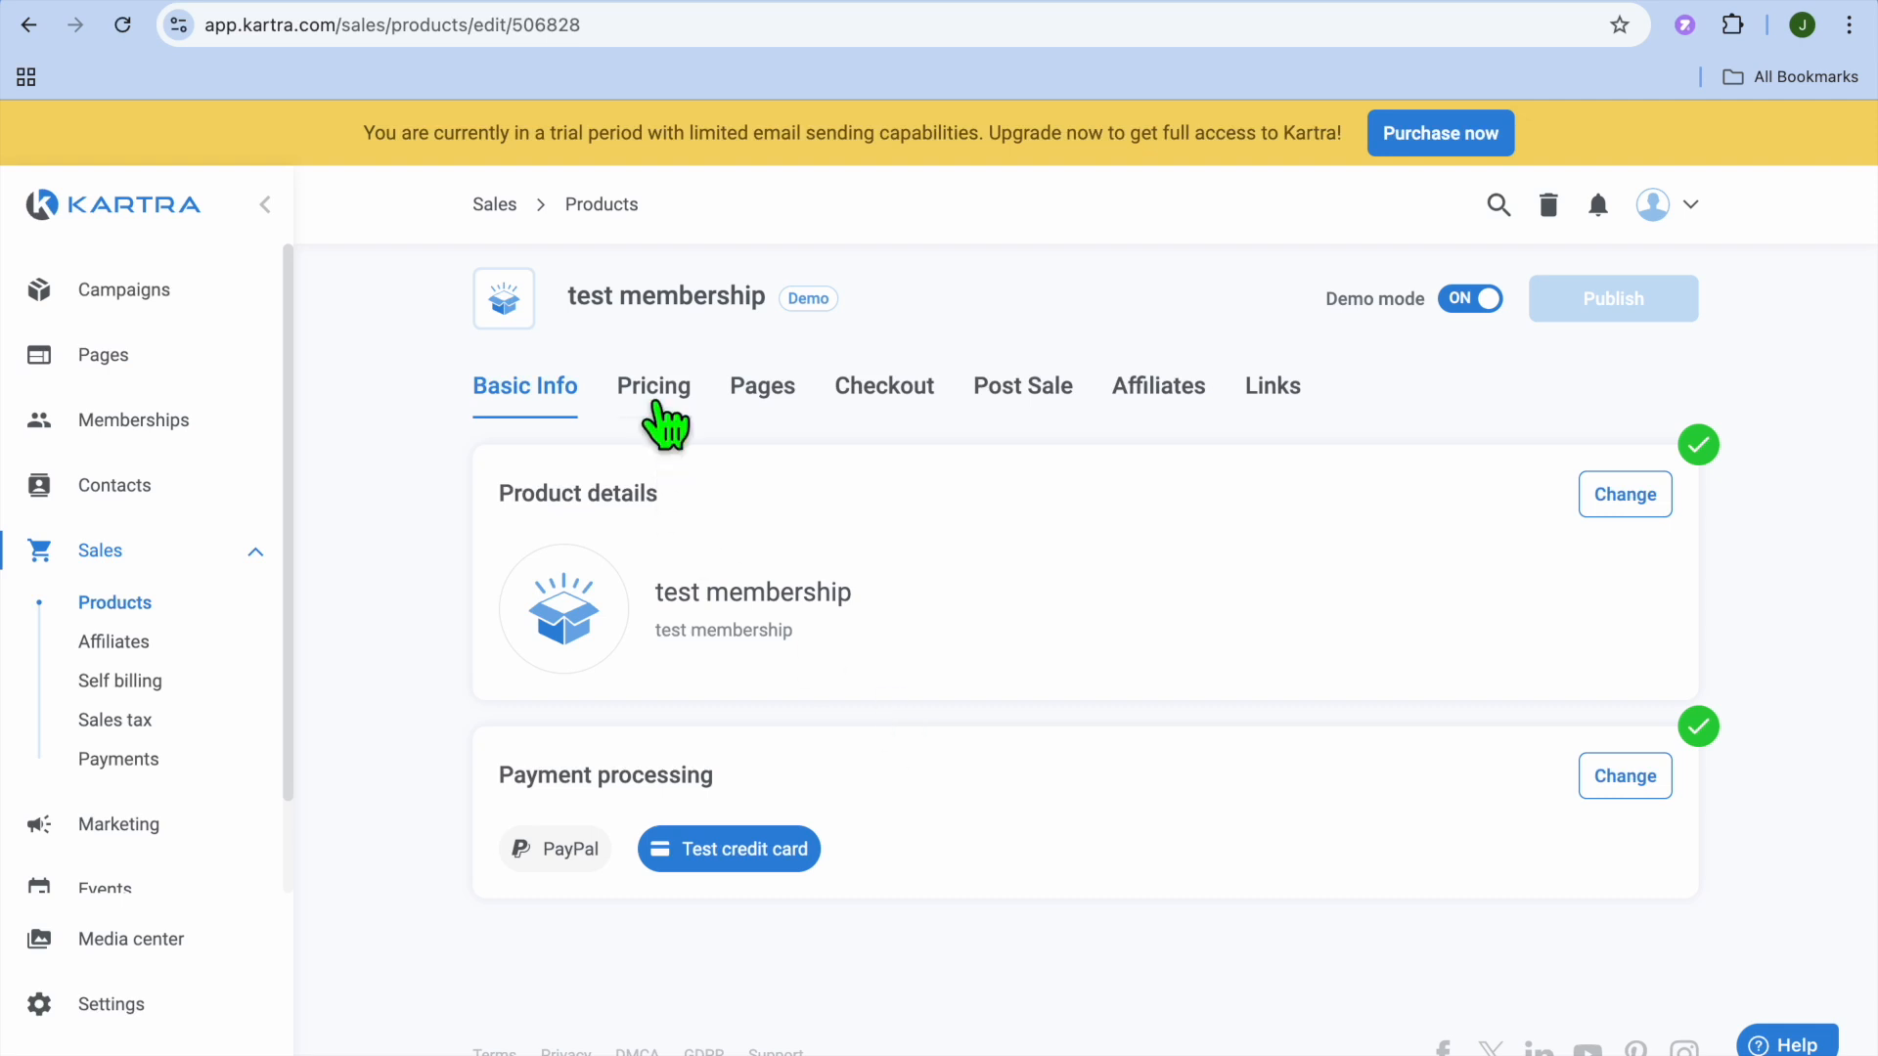
# Step: Examine the product's pricing options, comparing the One time, Recurring and Recurring installments structures and their settings
pyautogui.click(653, 401)
pyautogui.scroll(-3, 943, 972)
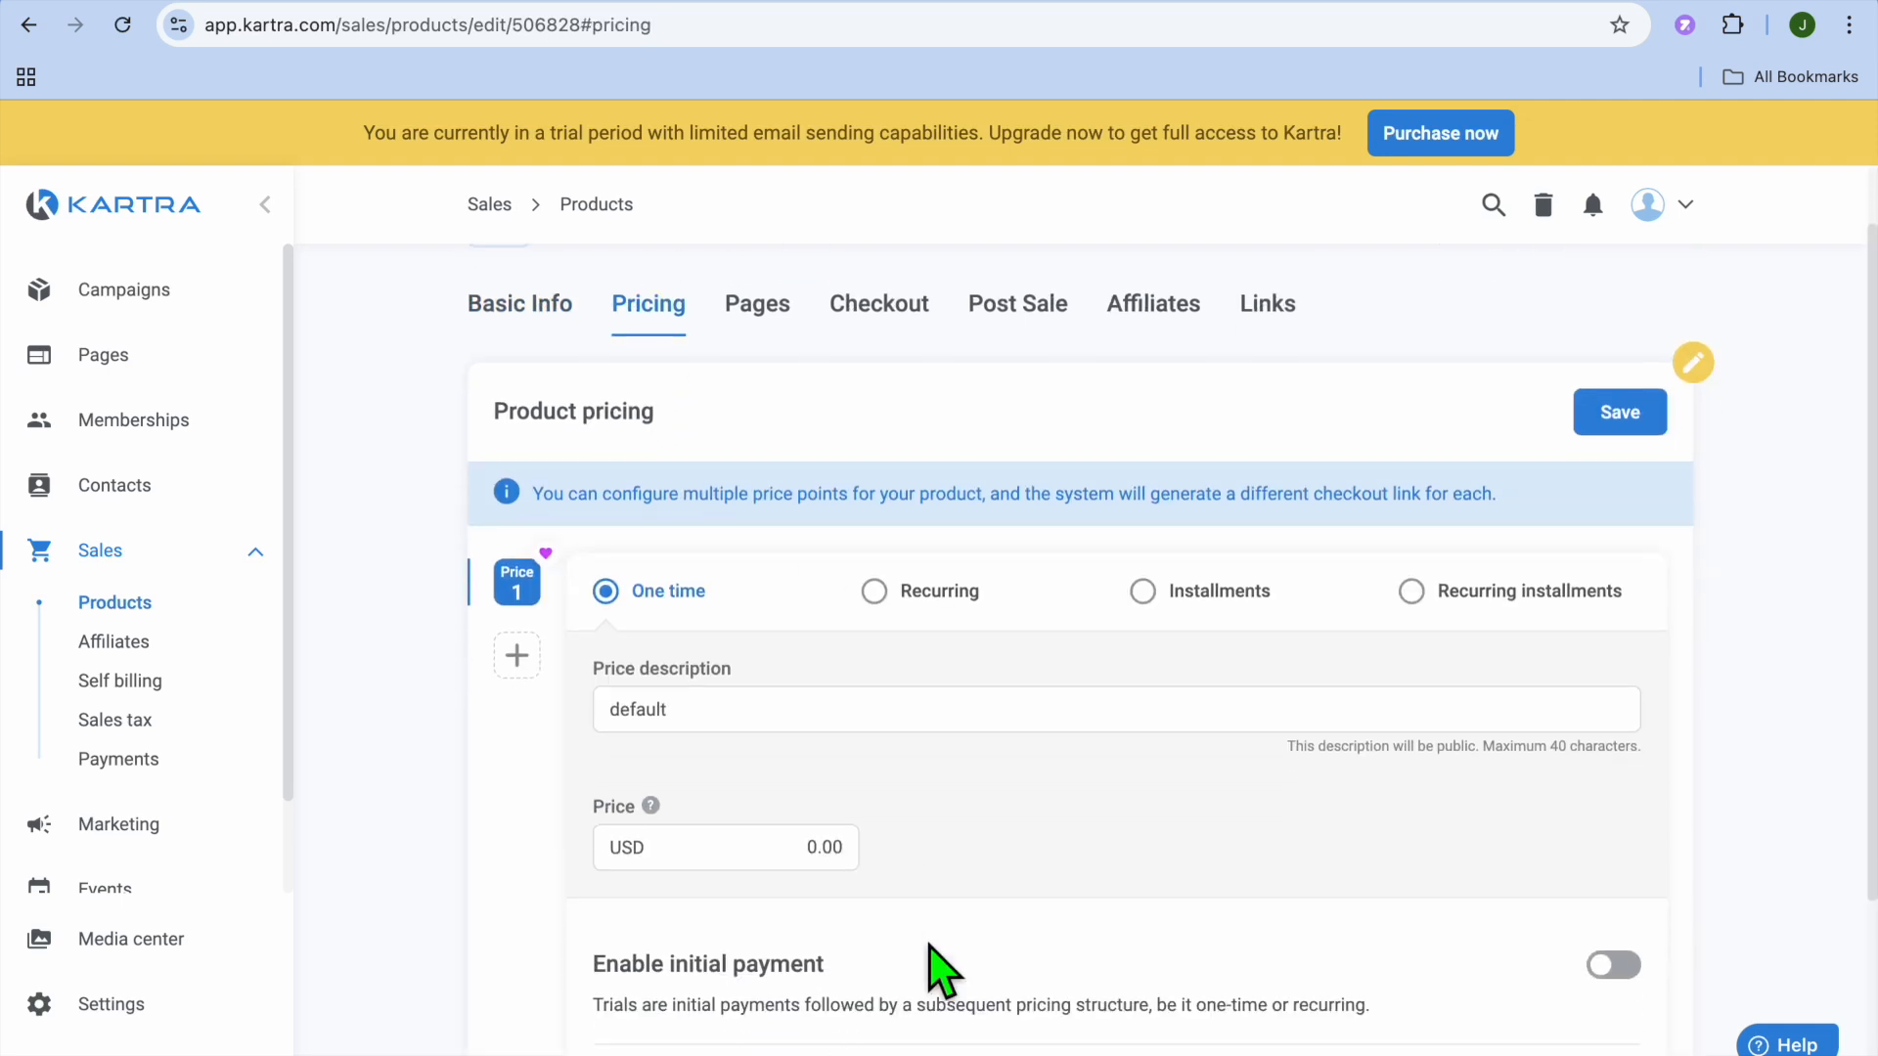
pyautogui.click(813, 812)
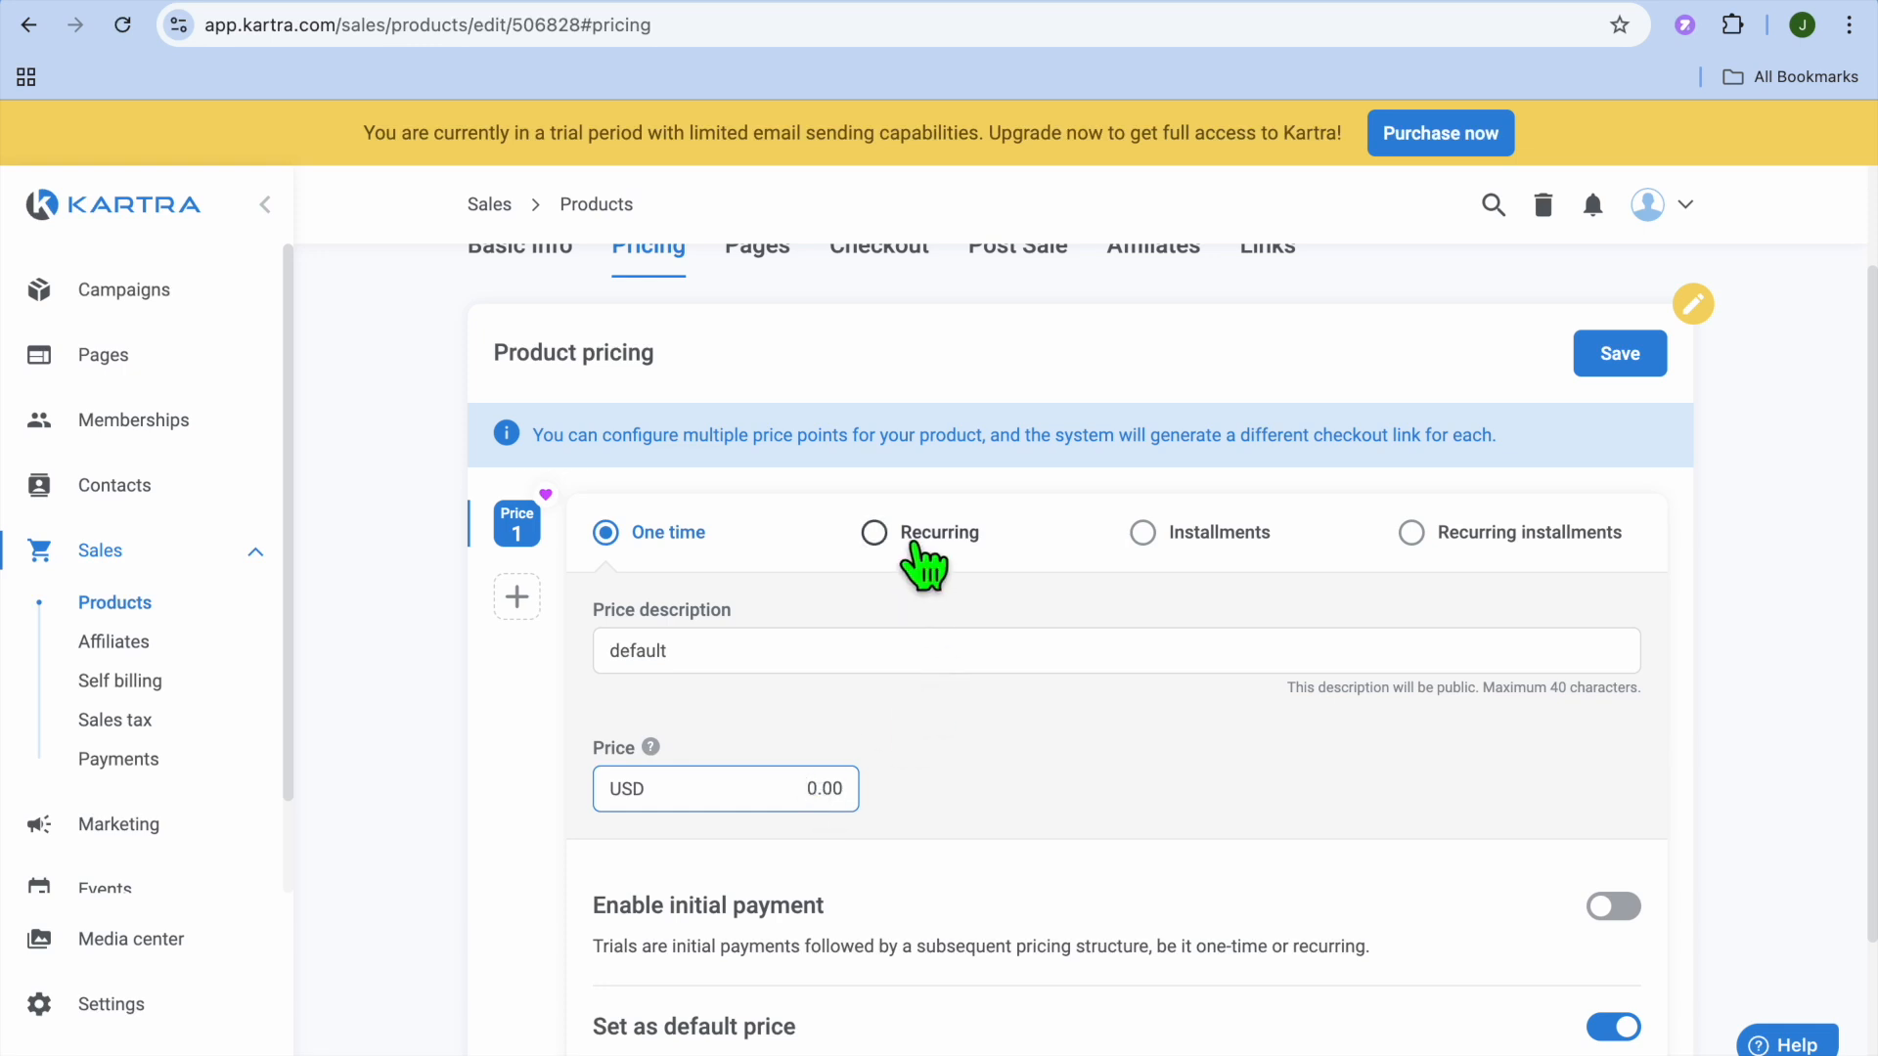
pyautogui.click(914, 546)
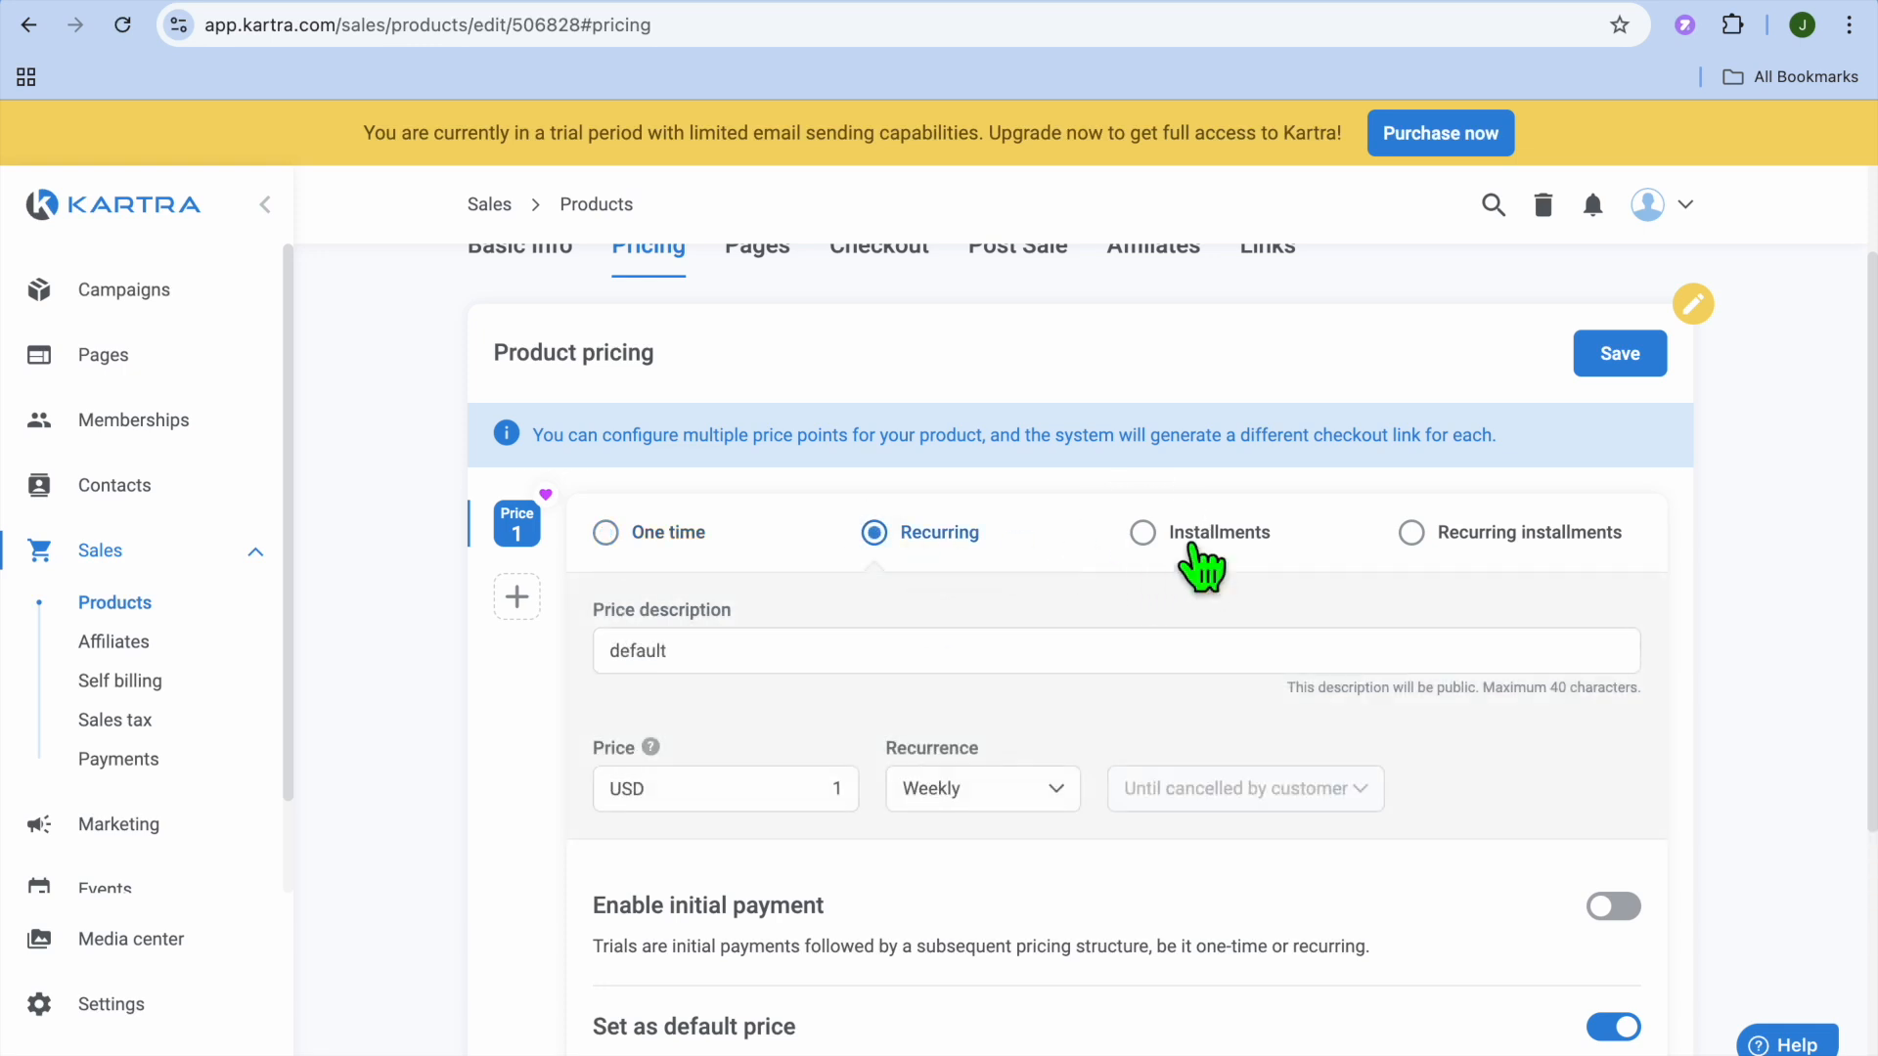
pyautogui.click(1428, 549)
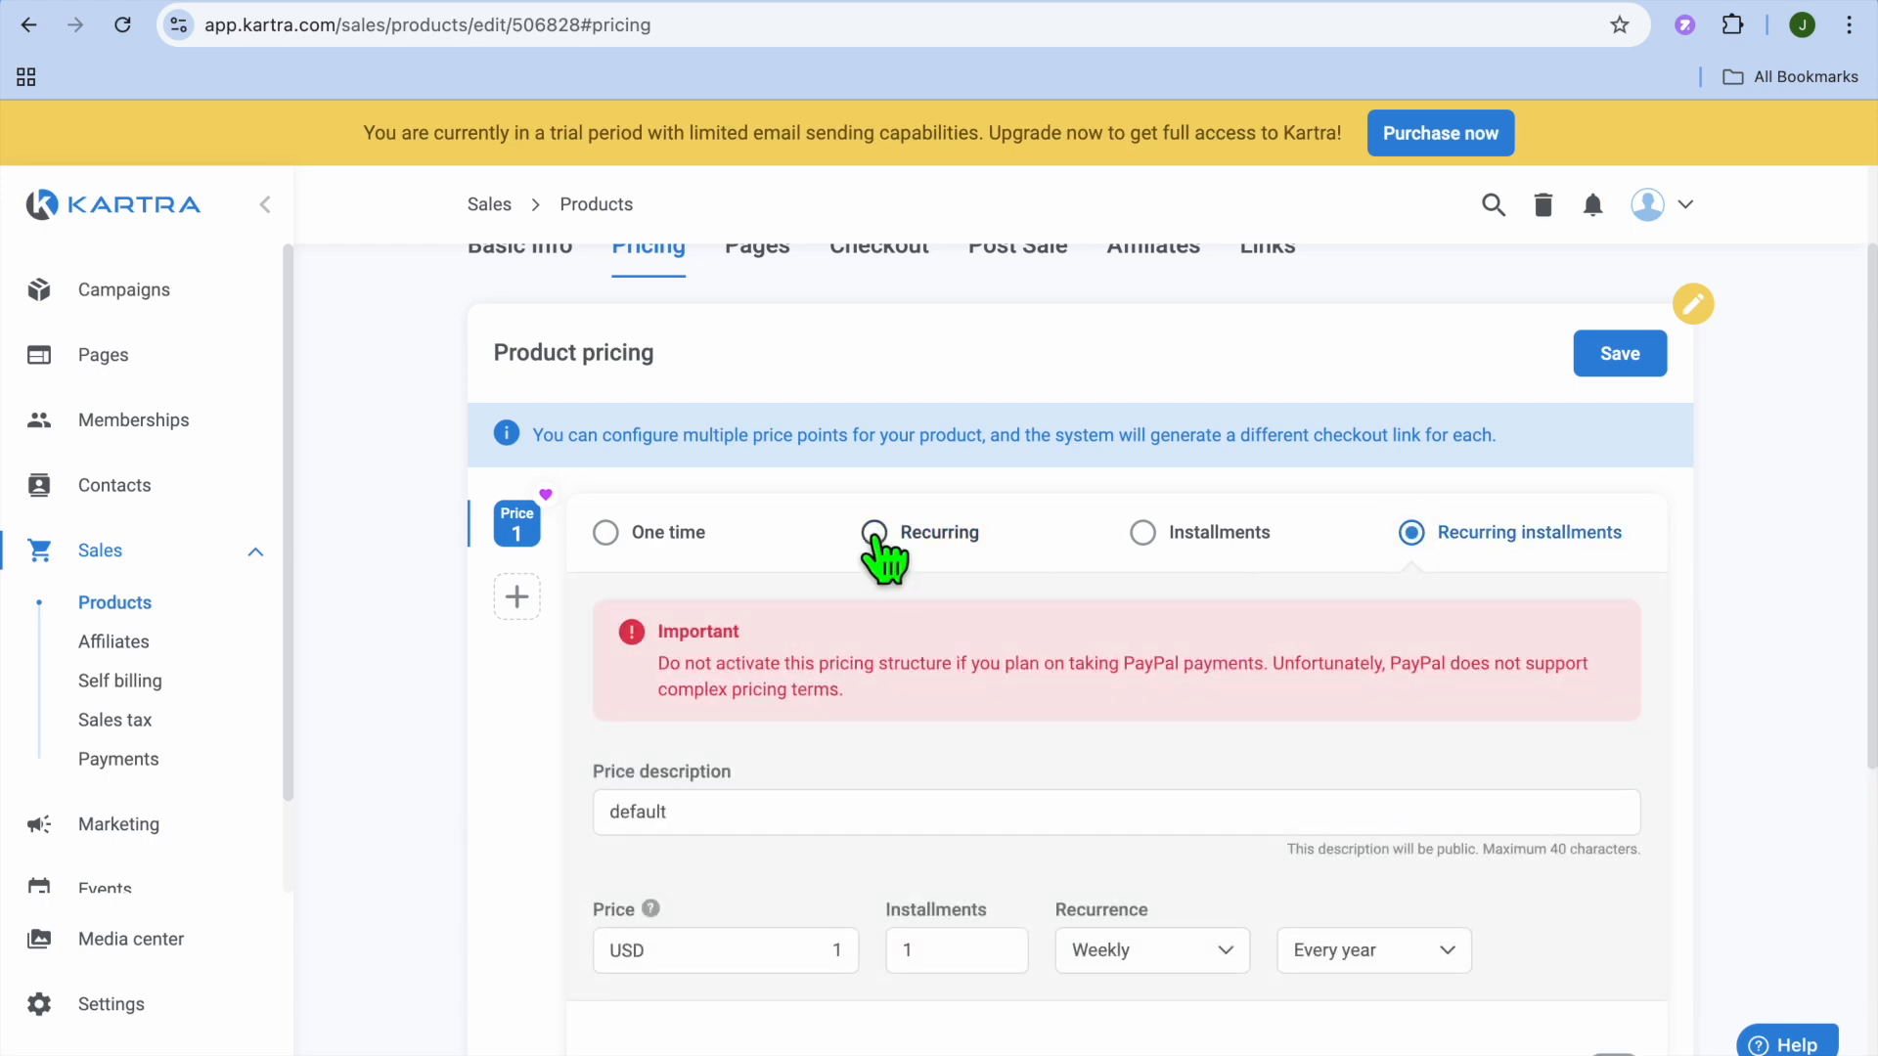
pyautogui.click(881, 543)
pyautogui.scroll(-2, 885, 562)
pyautogui.scroll(-3, 885, 563)
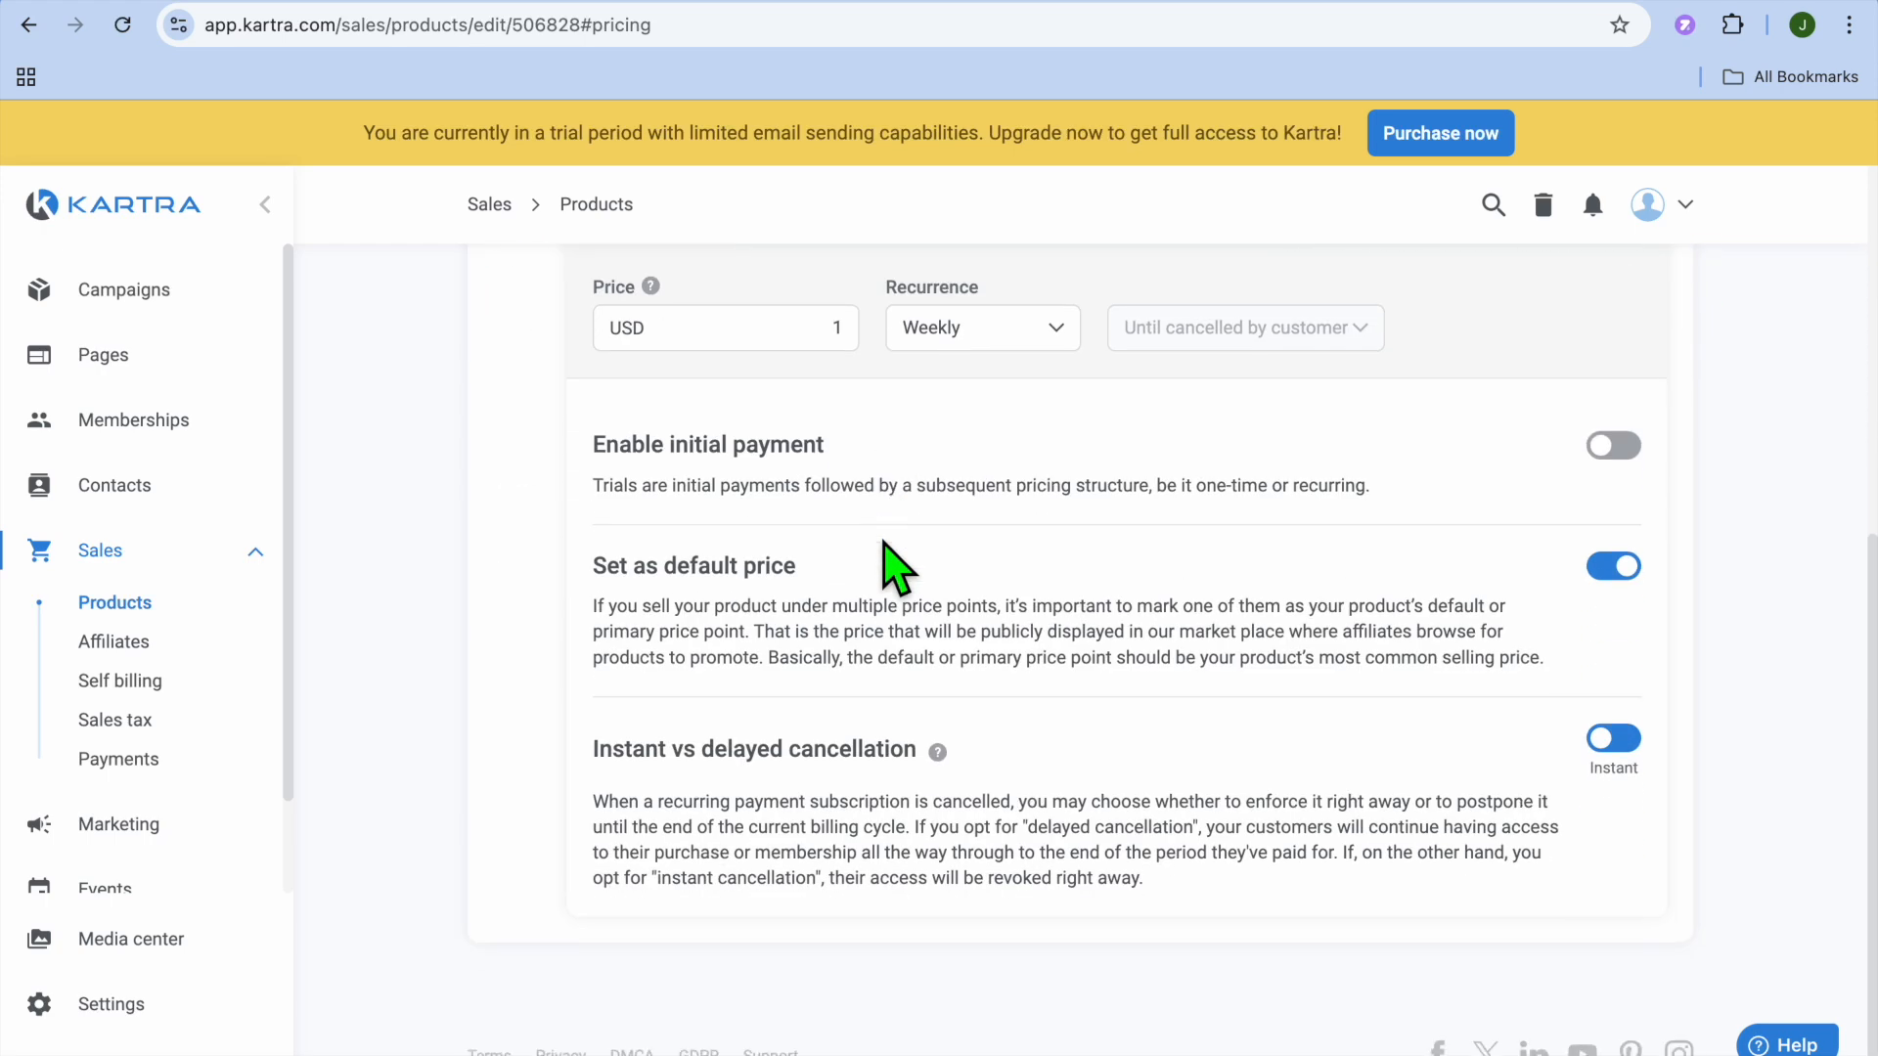
pyautogui.scroll(5, 893, 565)
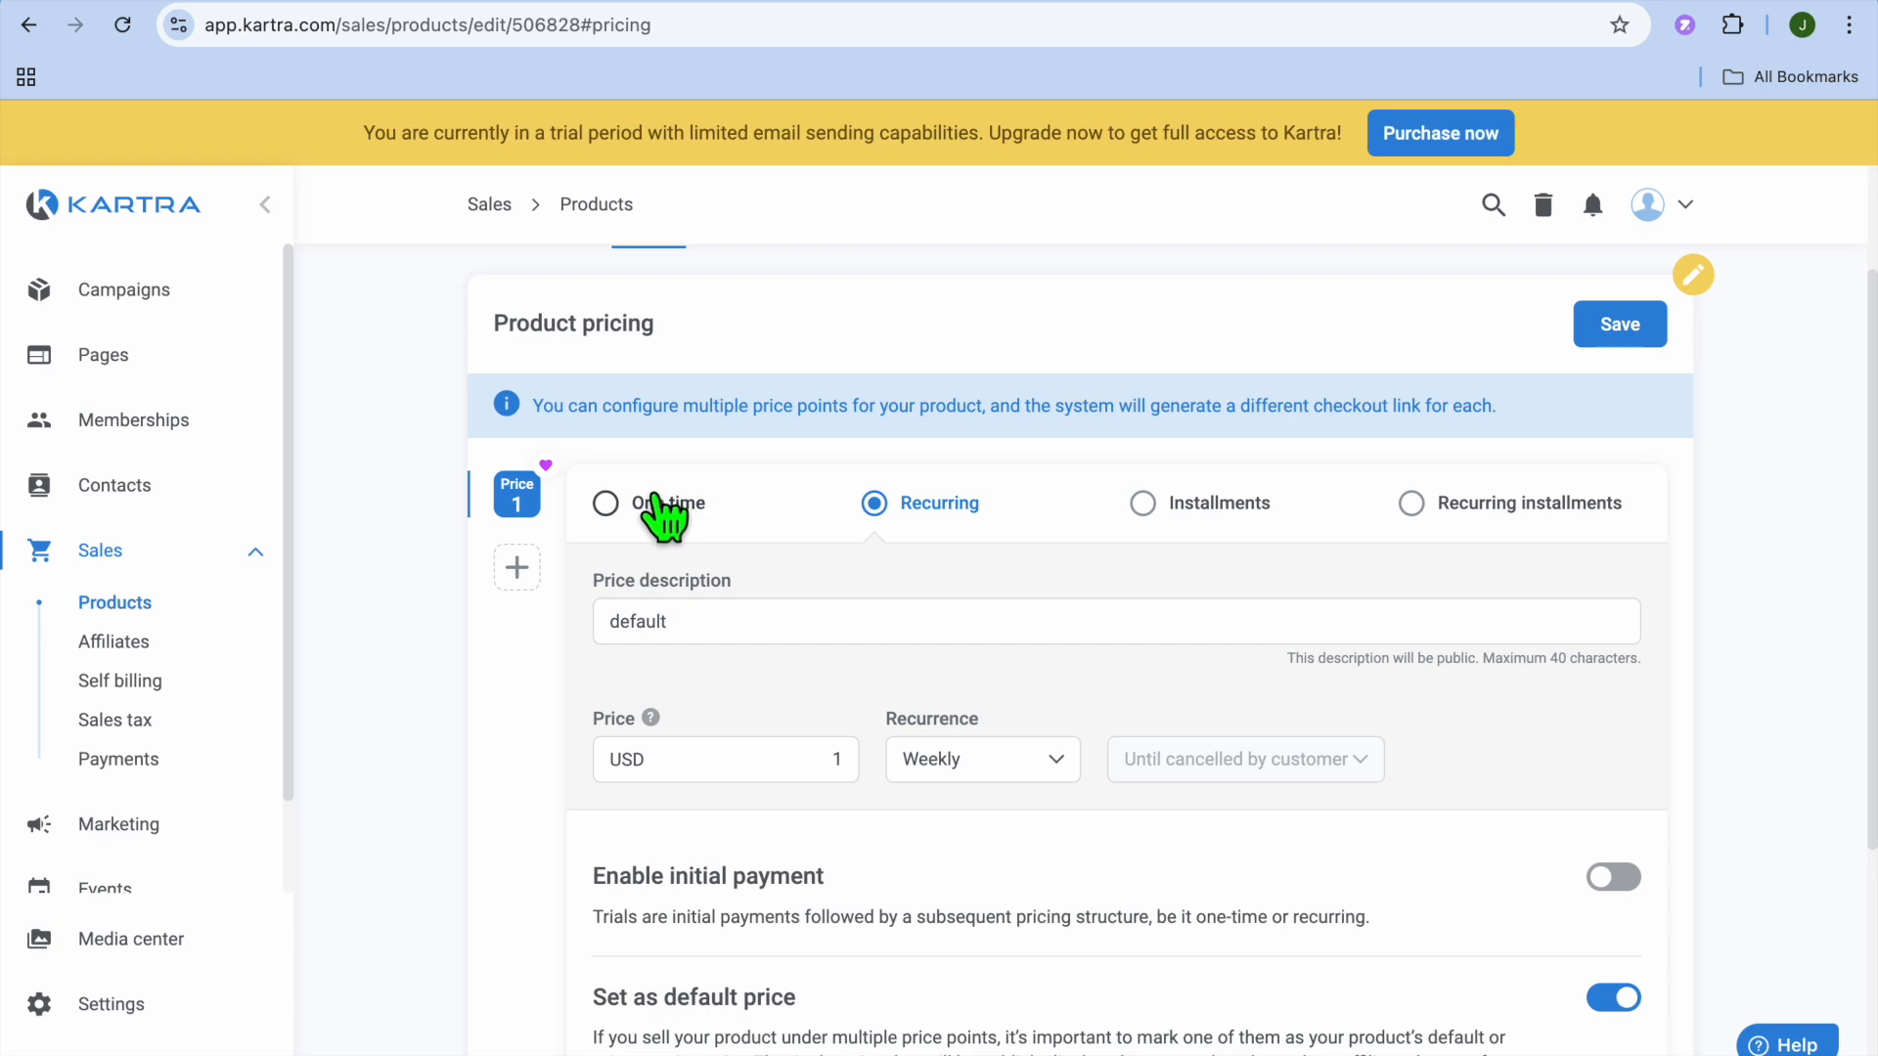
pyautogui.click(663, 507)
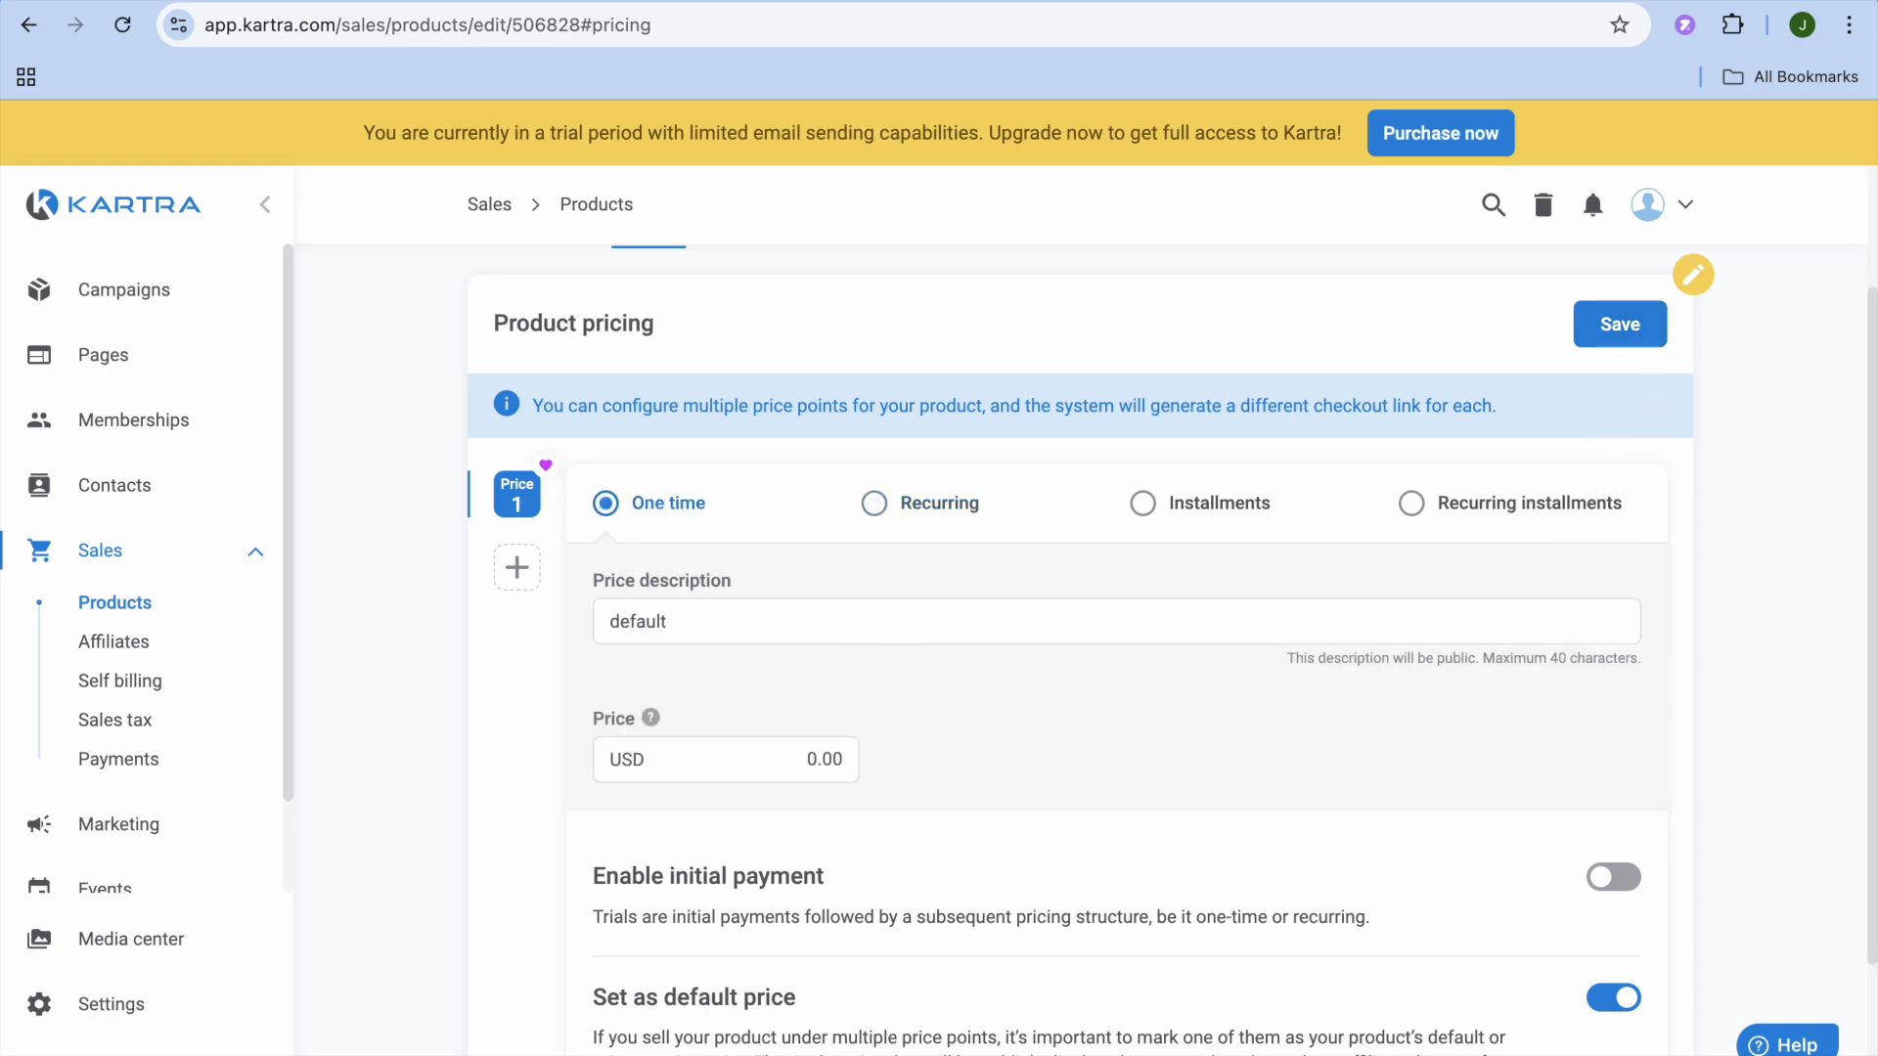
pyautogui.scroll(-2, 1091, 649)
pyautogui.scroll(4, 1091, 649)
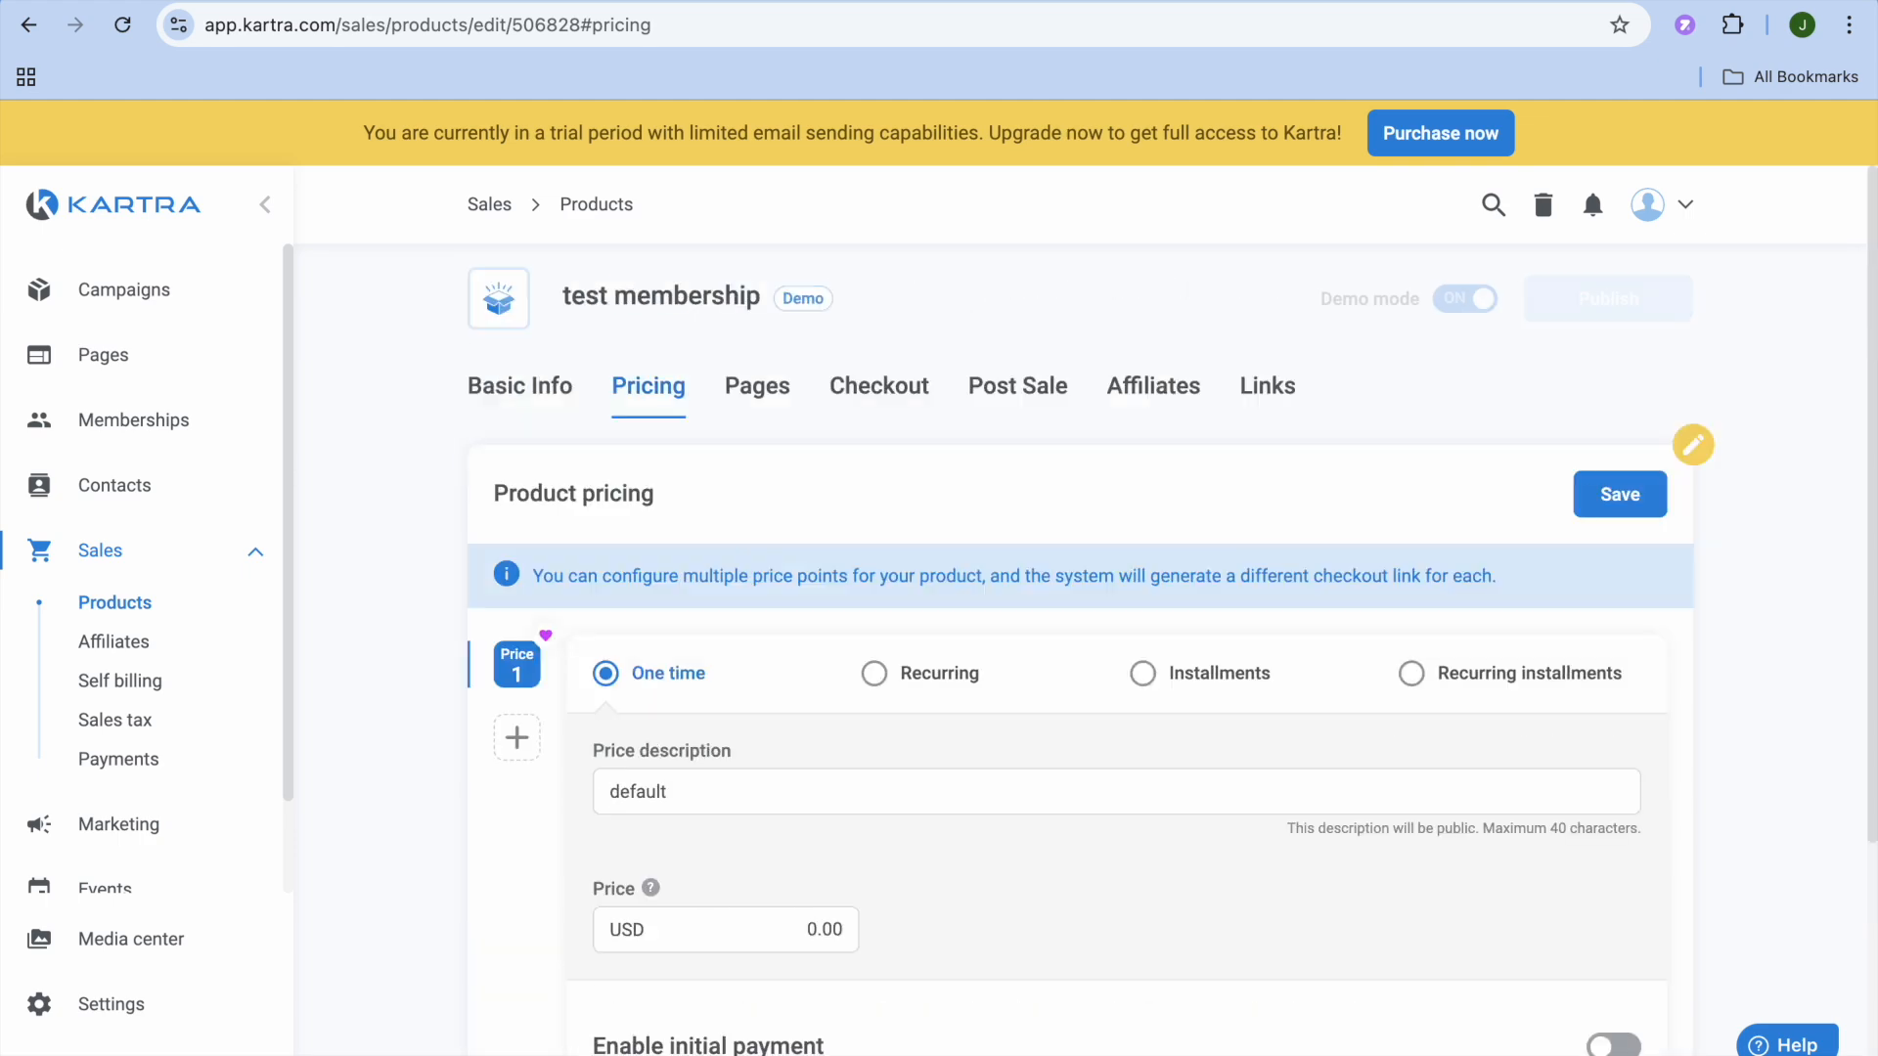
# Step: Open the product's payment processing for editing, dismiss the test credit card notice, and examine the PayPal and credit card options
pyautogui.click(523, 384)
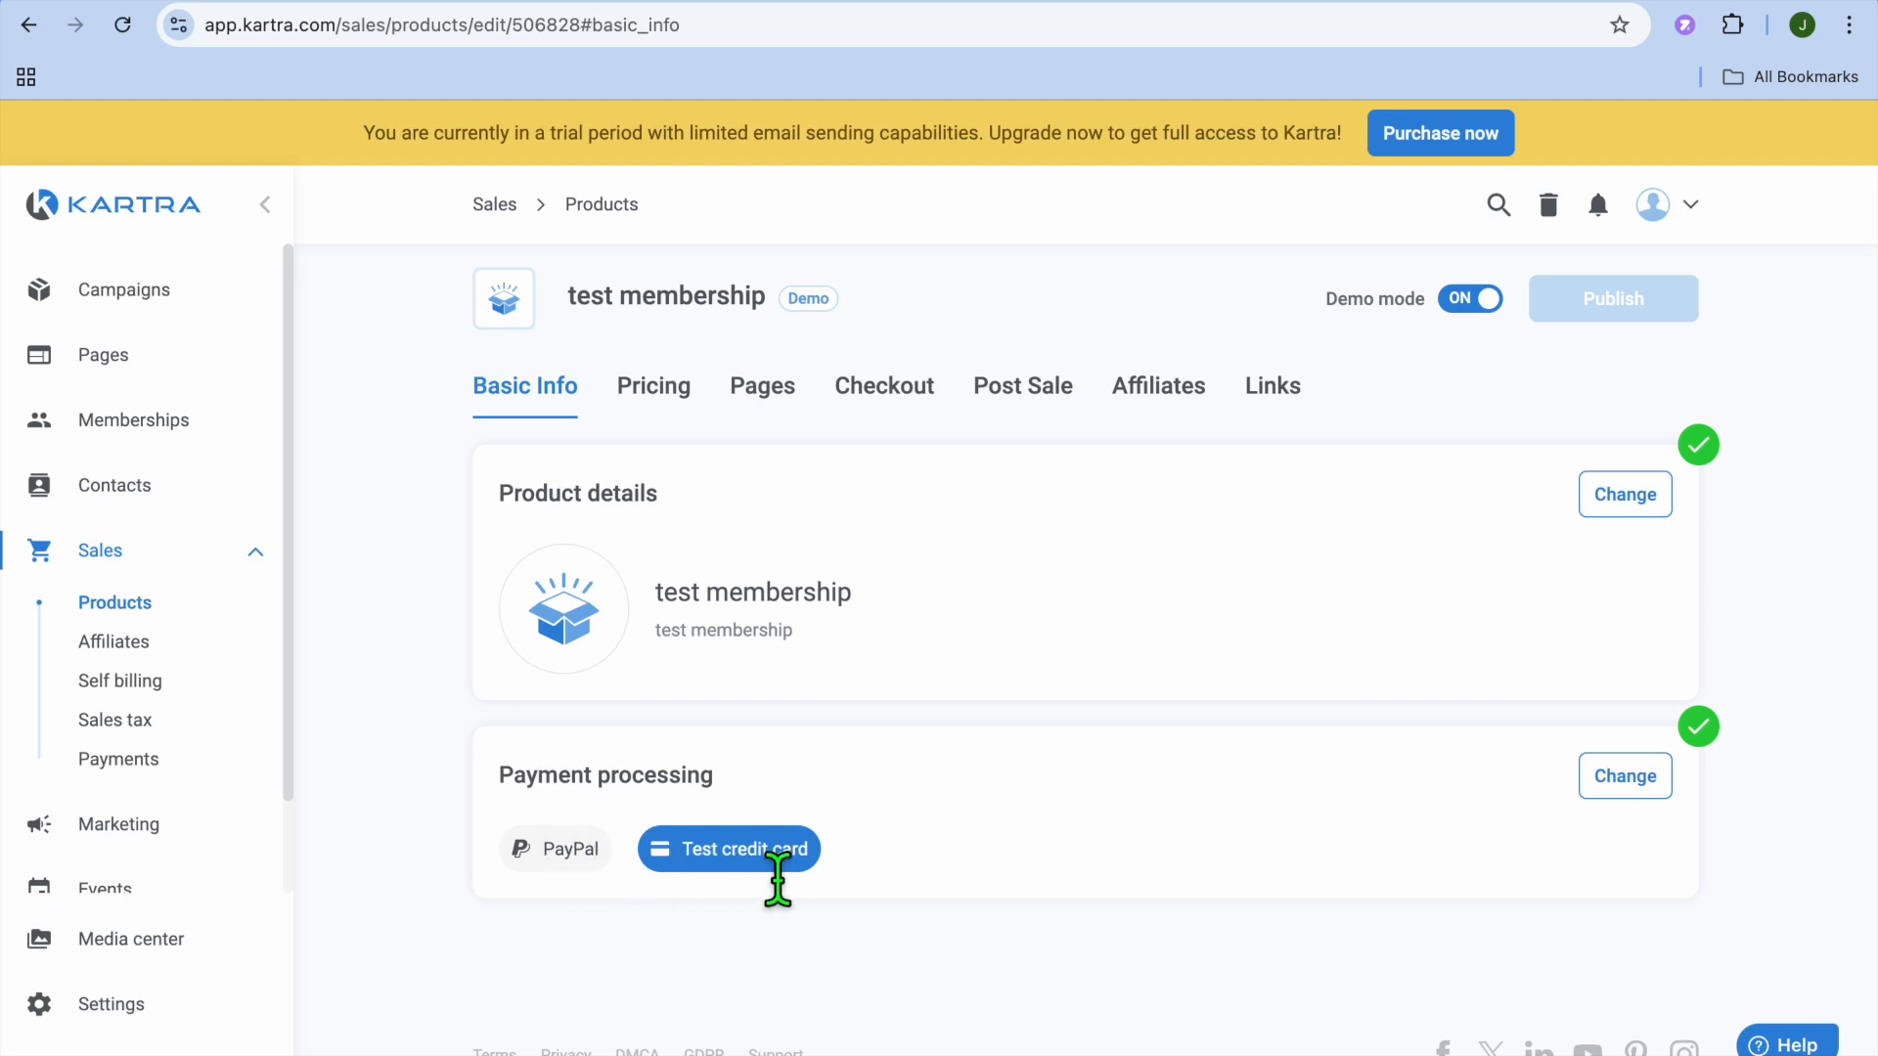
pyautogui.click(1612, 779)
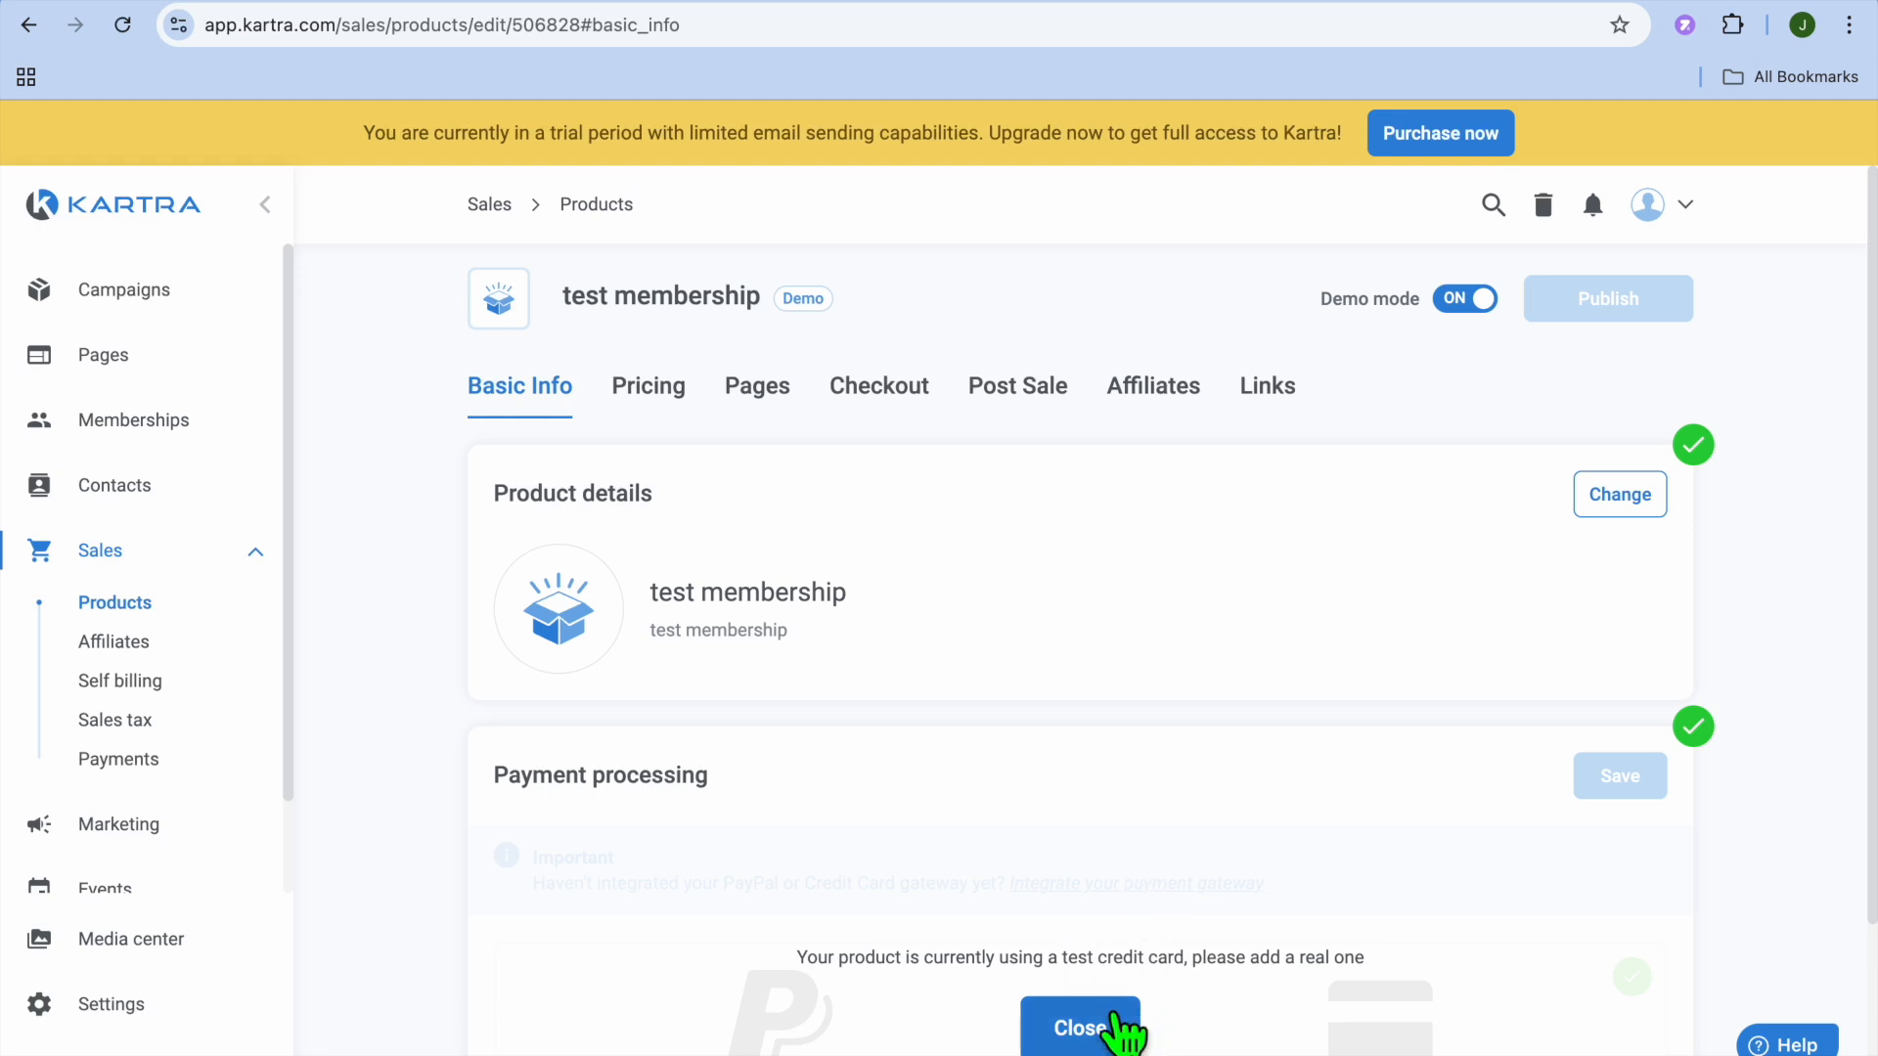
pyautogui.click(1113, 1029)
pyautogui.scroll(-2, 1154, 988)
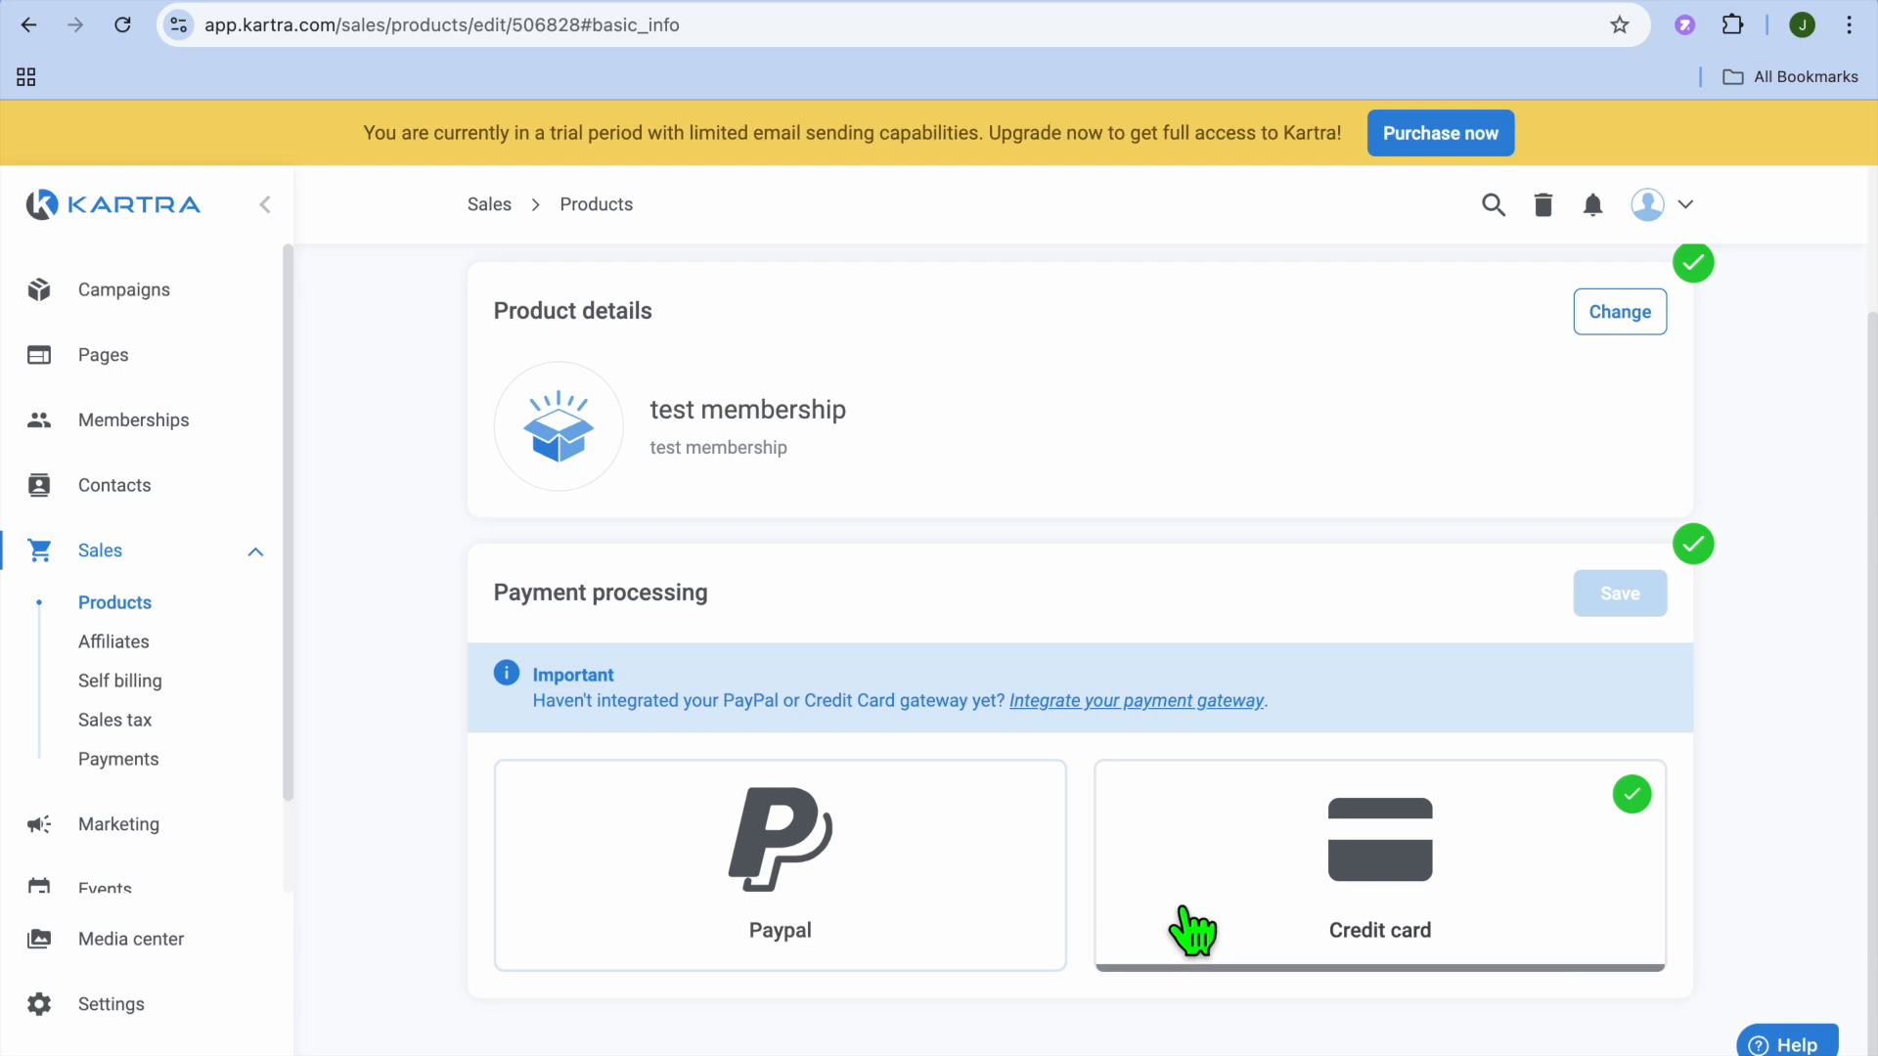
pyautogui.scroll(2, 1187, 805)
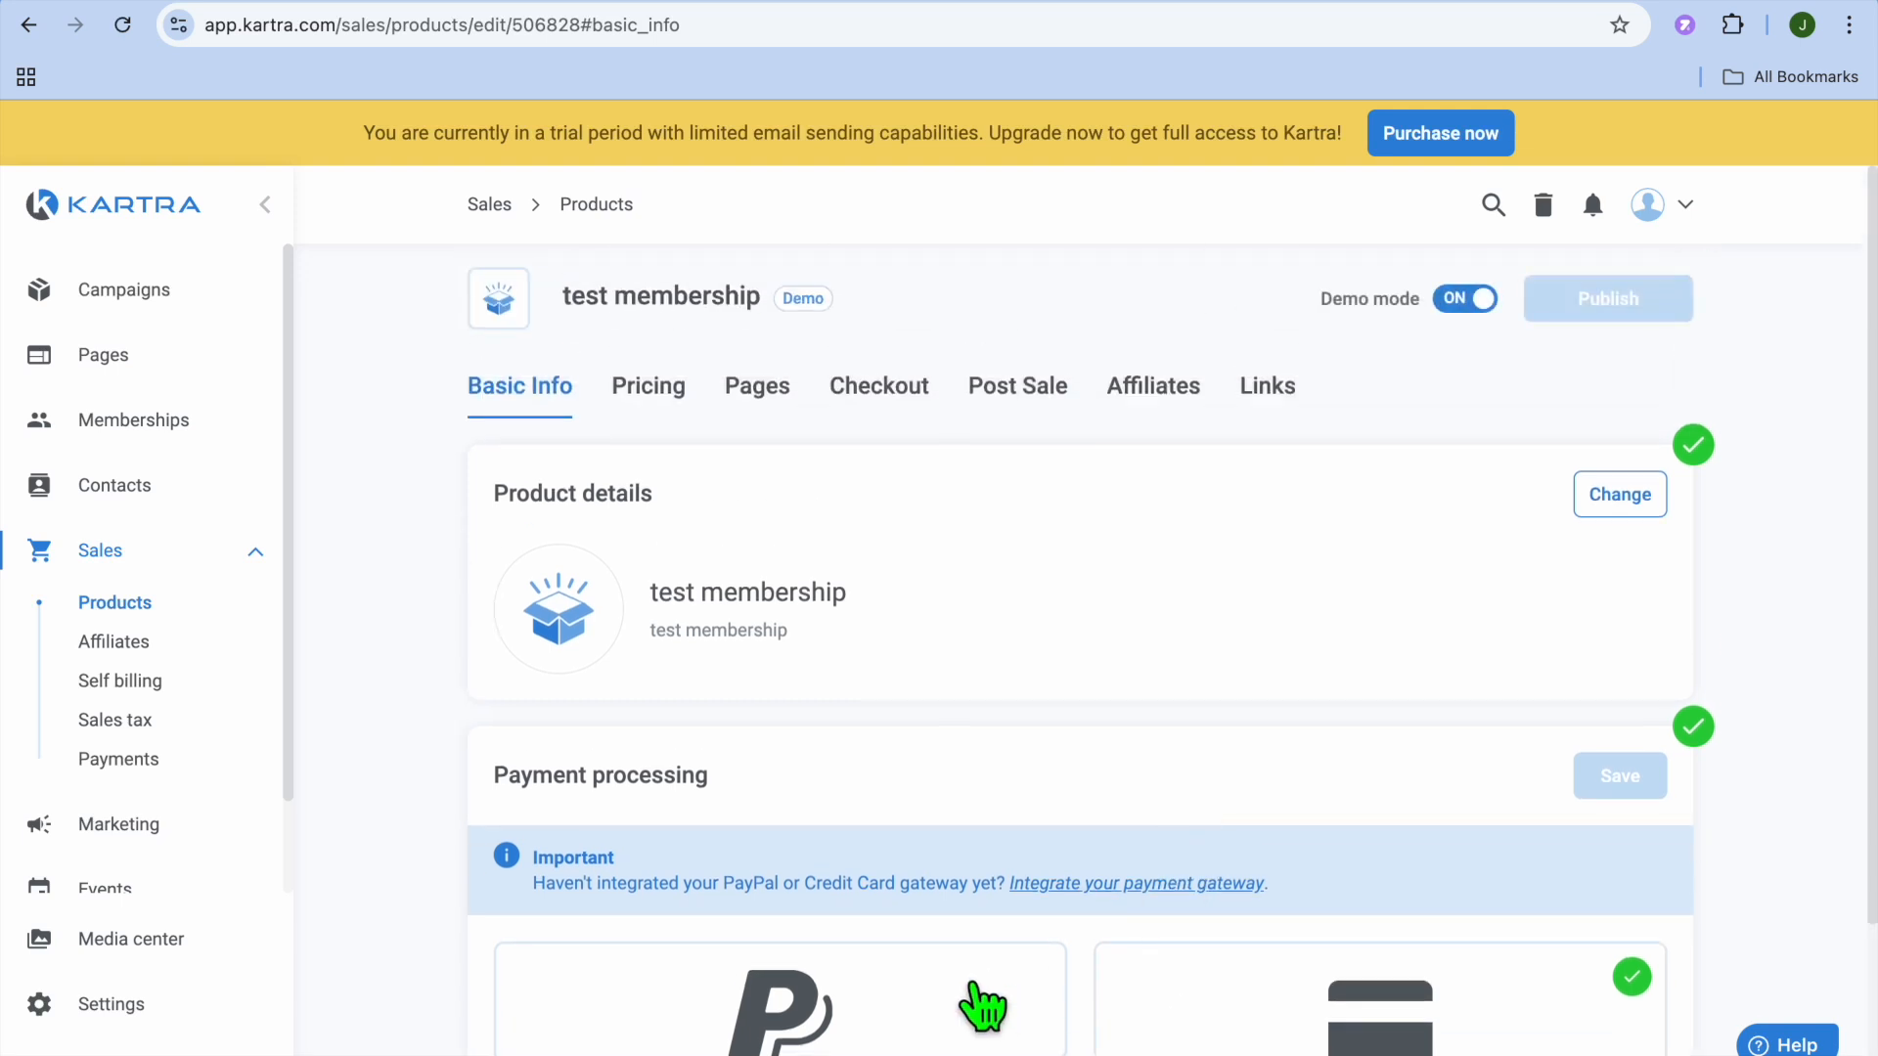
pyautogui.scroll(-2, 971, 1007)
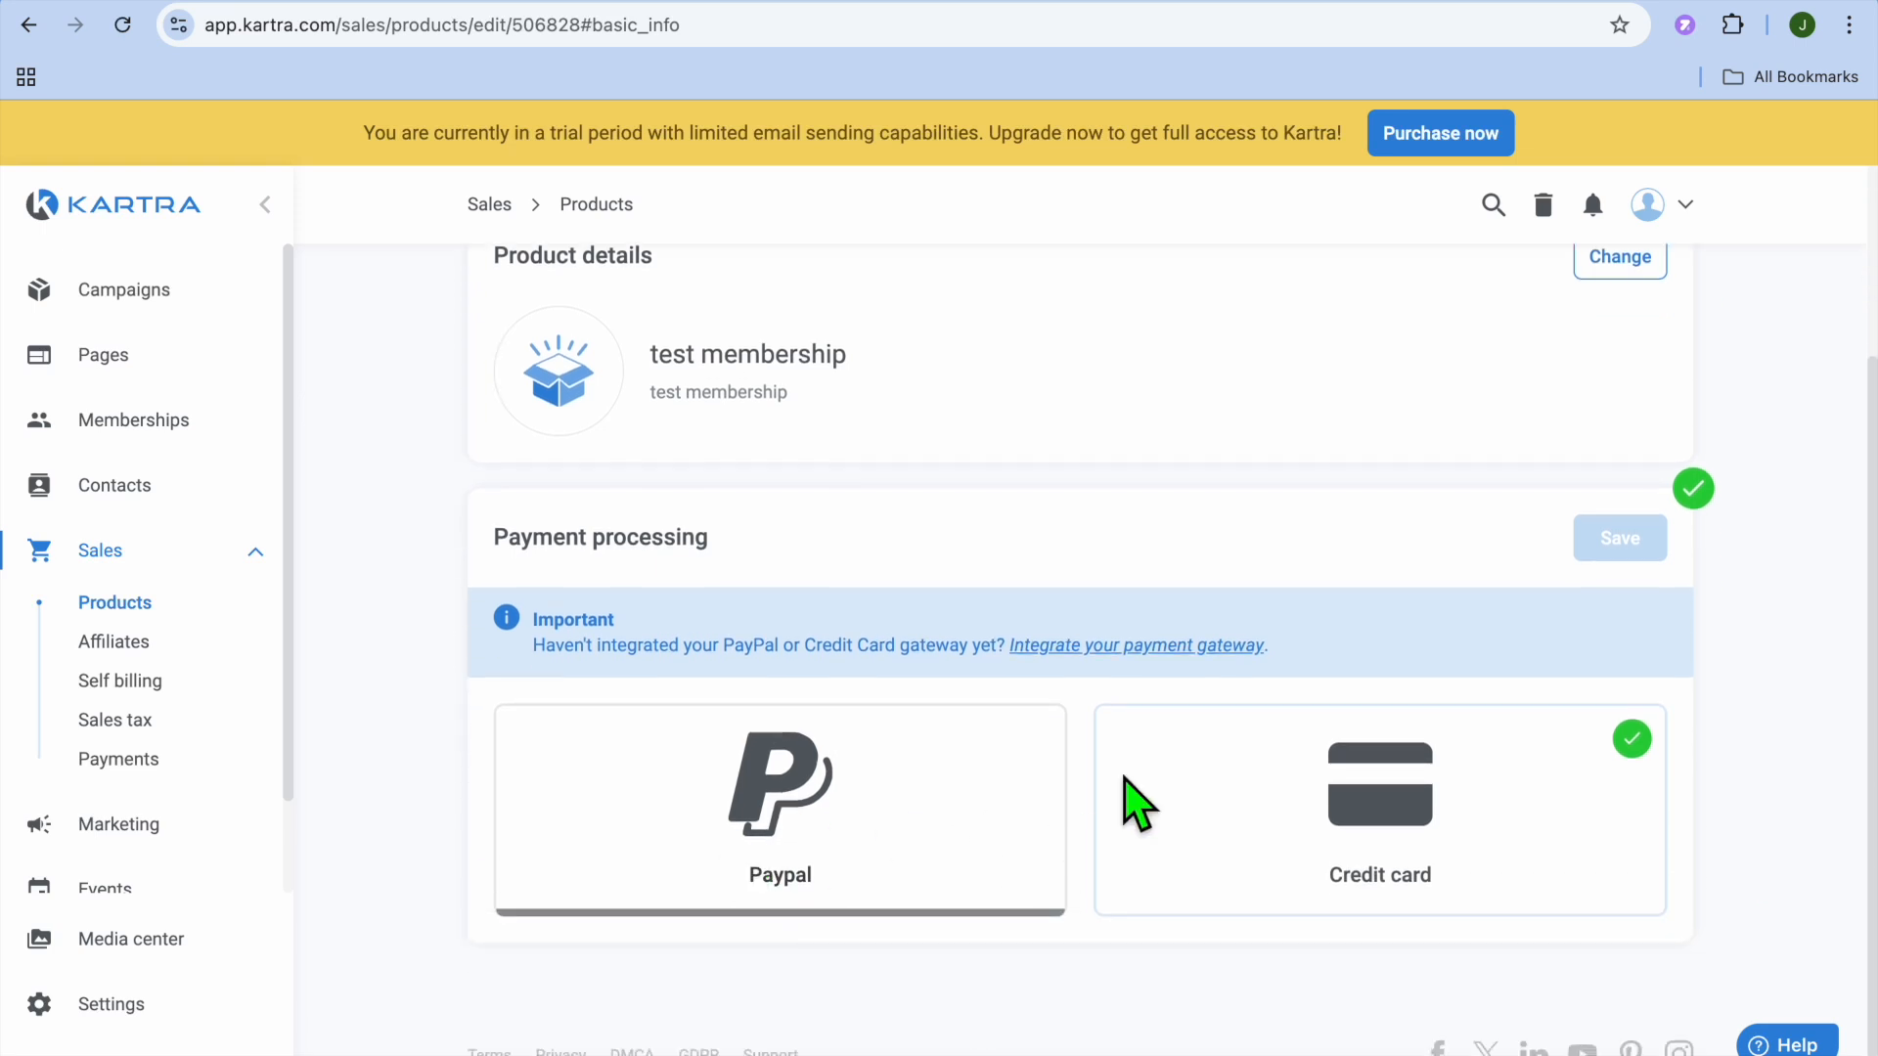
pyautogui.scroll(2, 1235, 804)
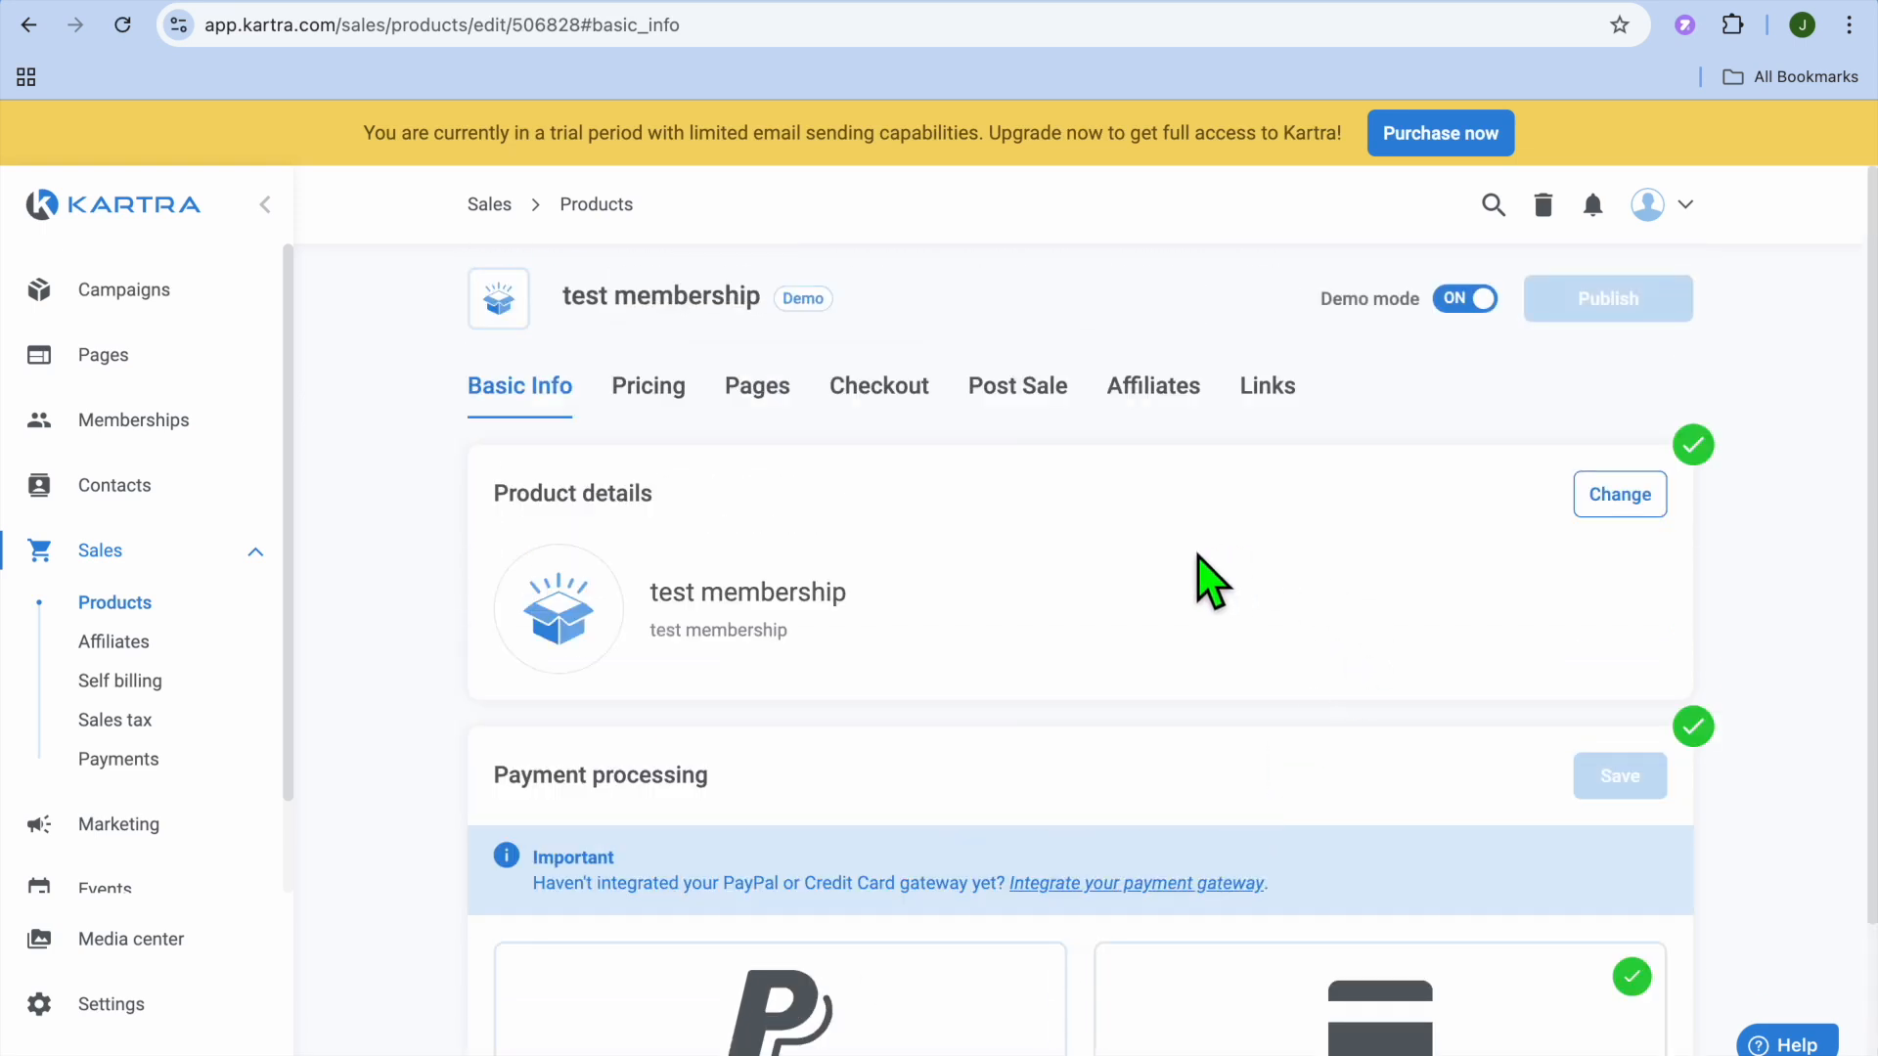
# Step: Check the product page and thank-you page URLs set for the test membership product
pyautogui.scroll(-1, 1209, 577)
pyautogui.scroll(2, 1278, 670)
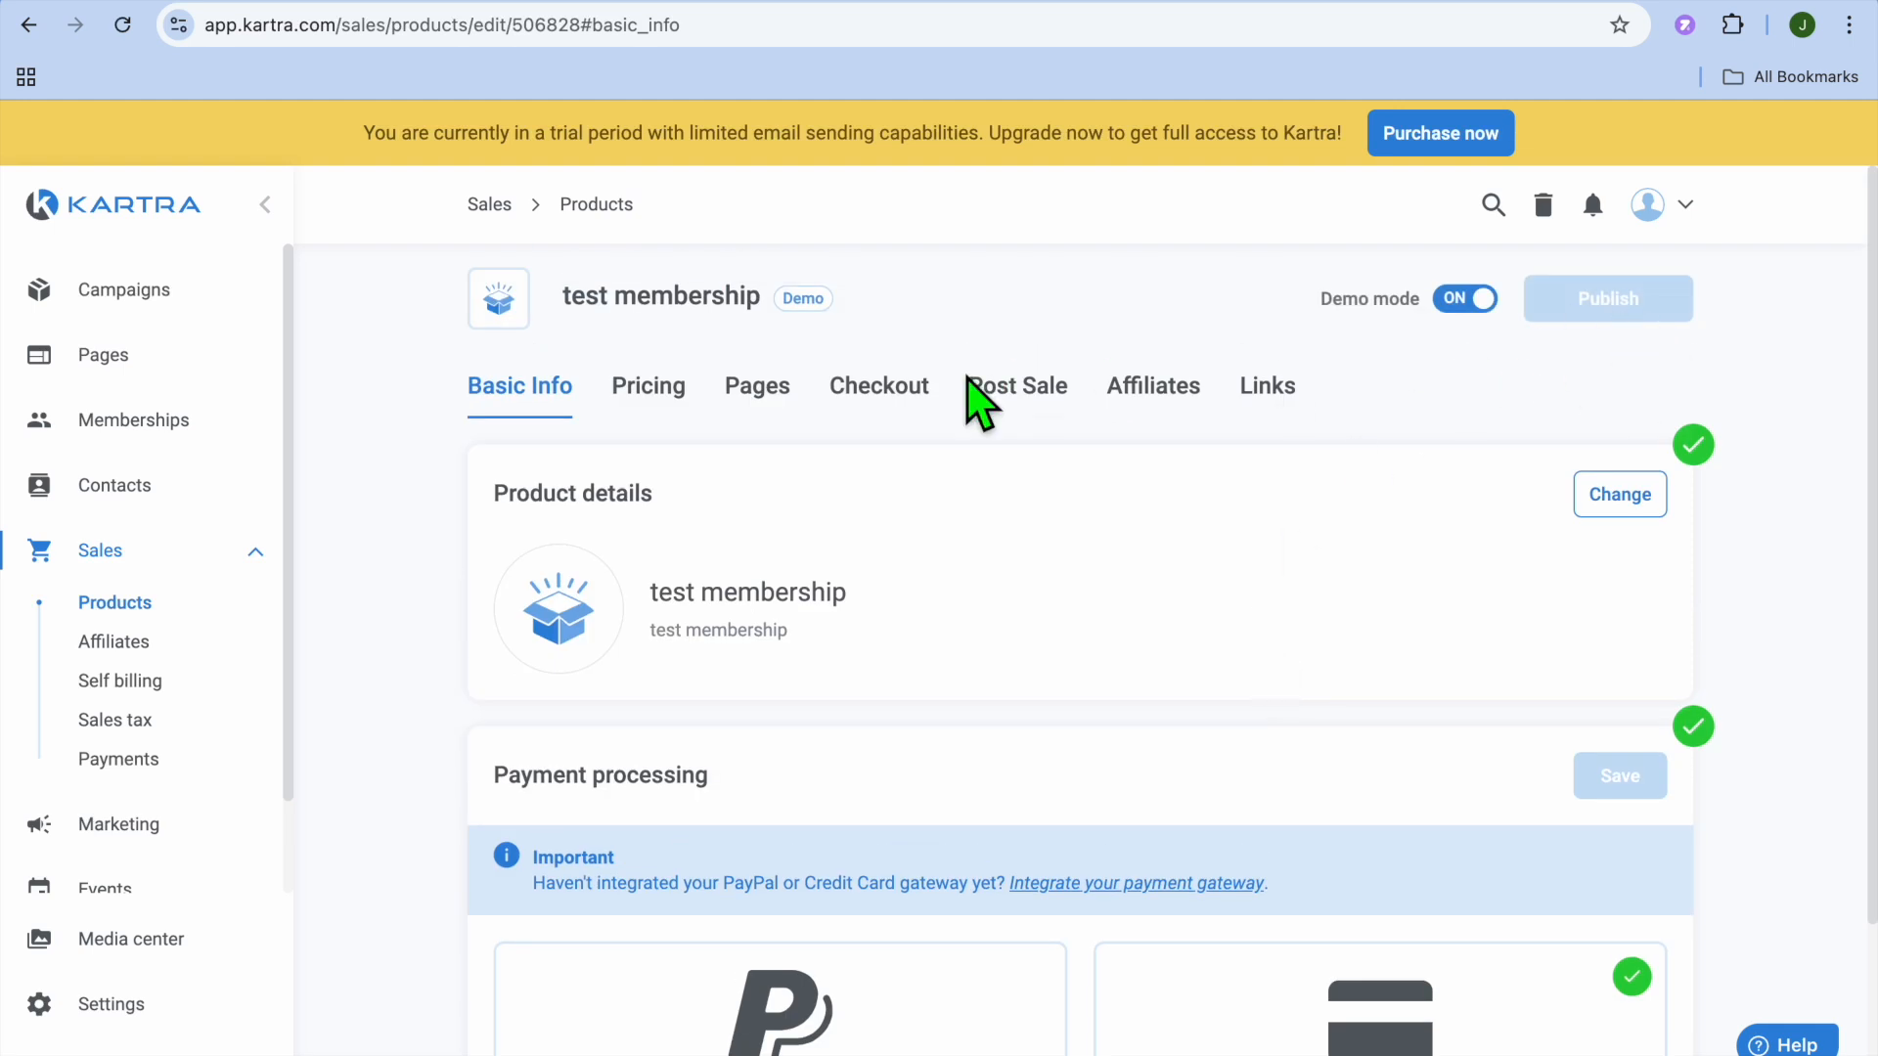
pyautogui.click(748, 396)
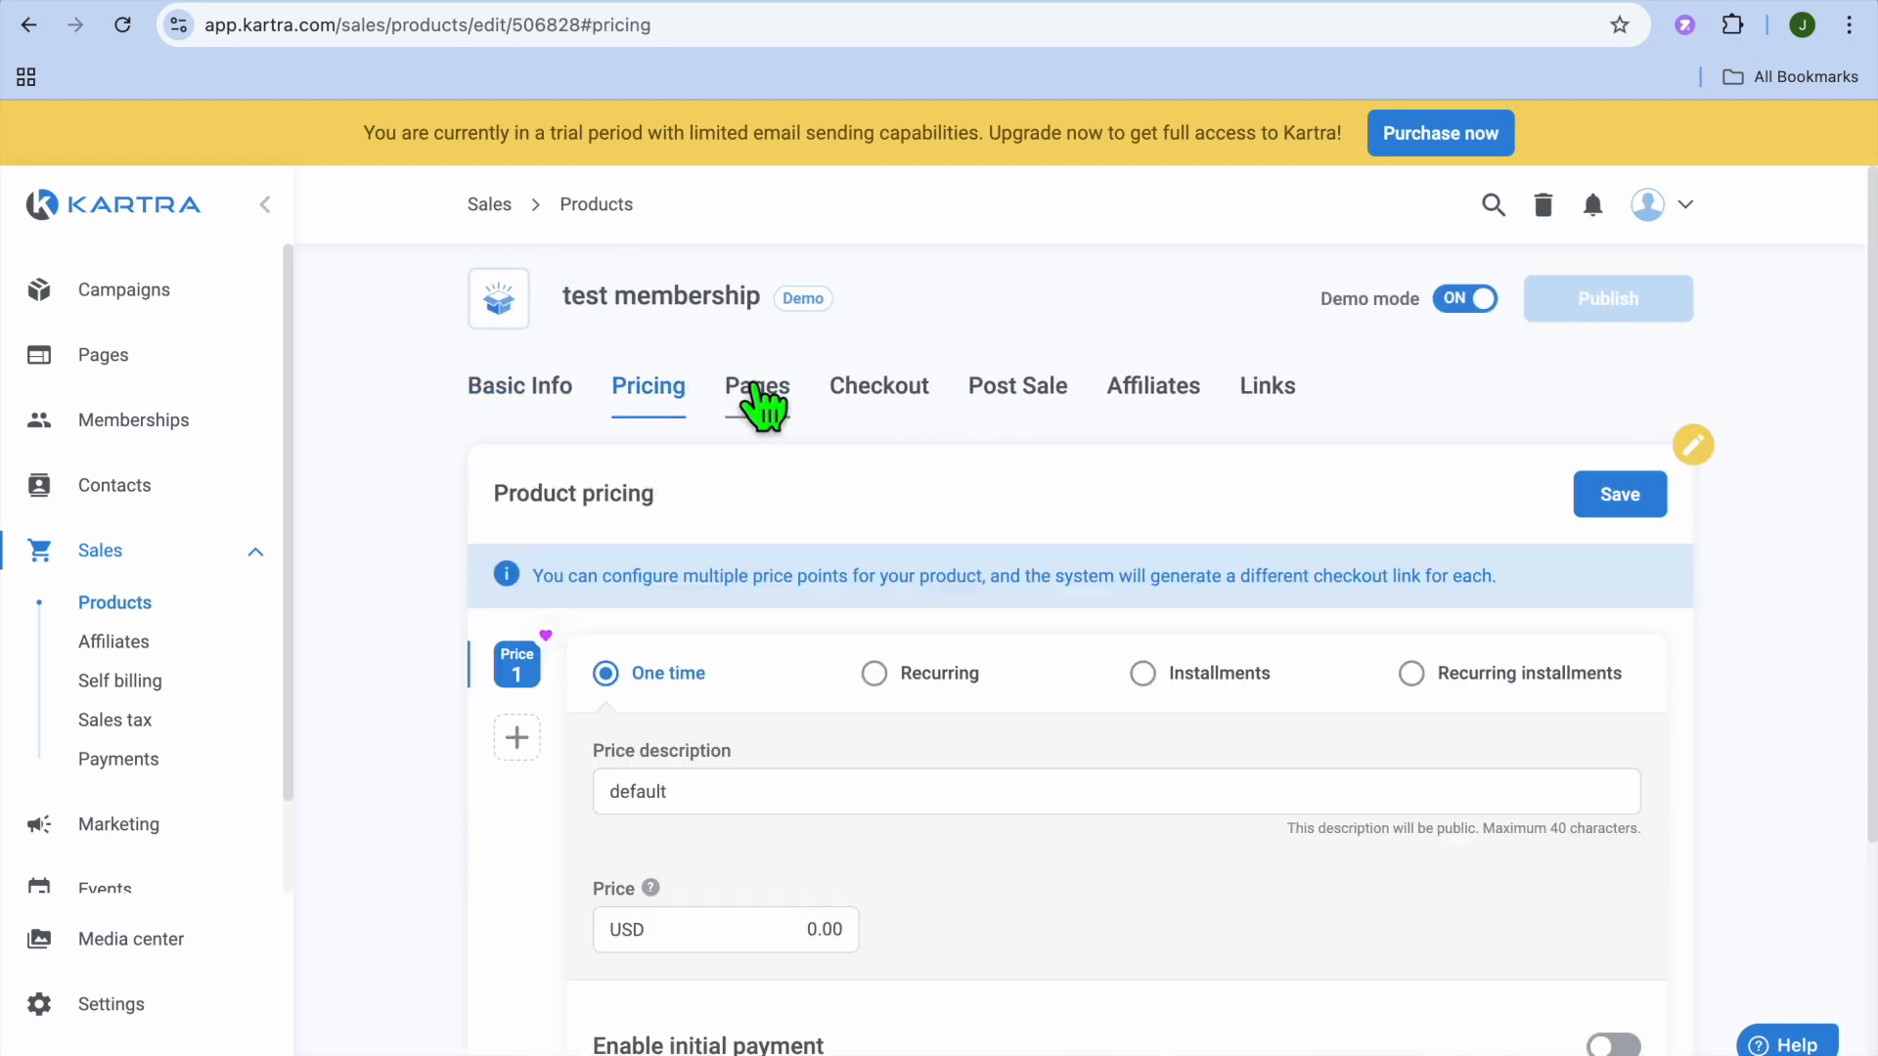
pyautogui.click(755, 388)
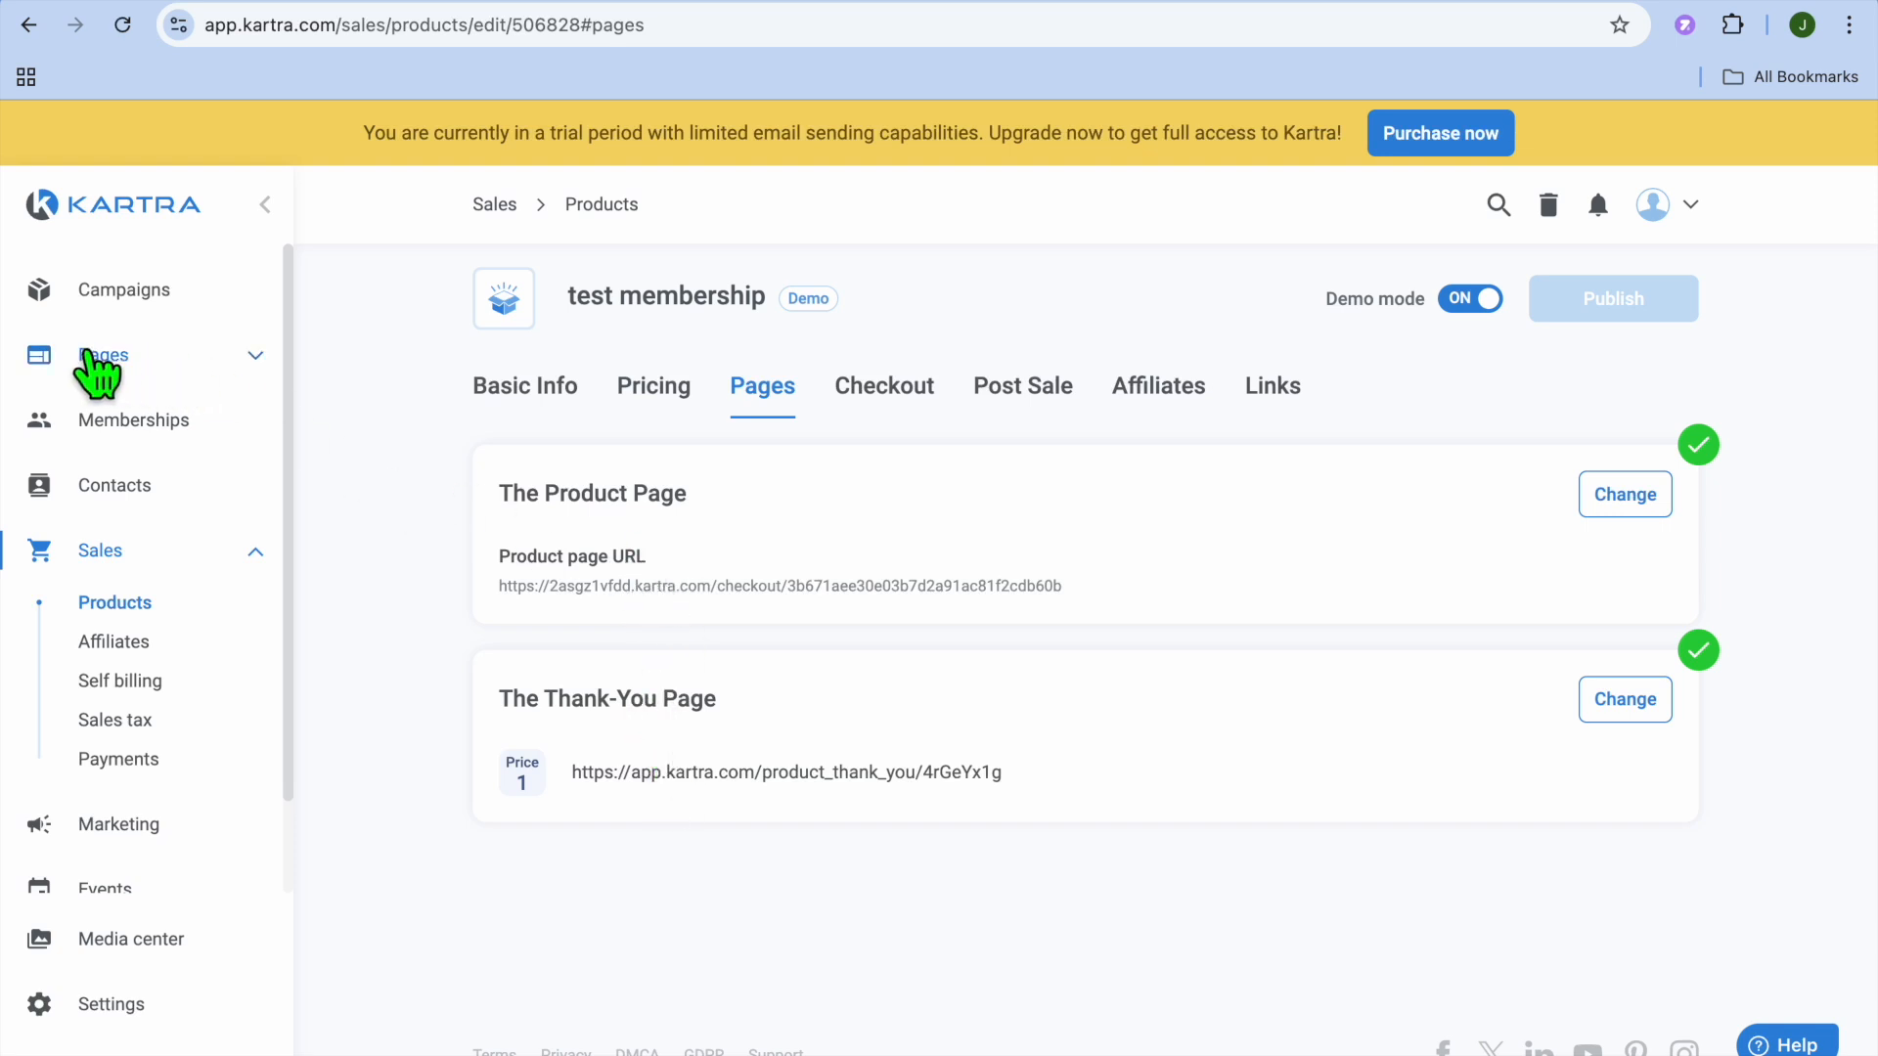
# Step: Start a new page in the Pages section and name it "homepage"
pyautogui.click(111, 356)
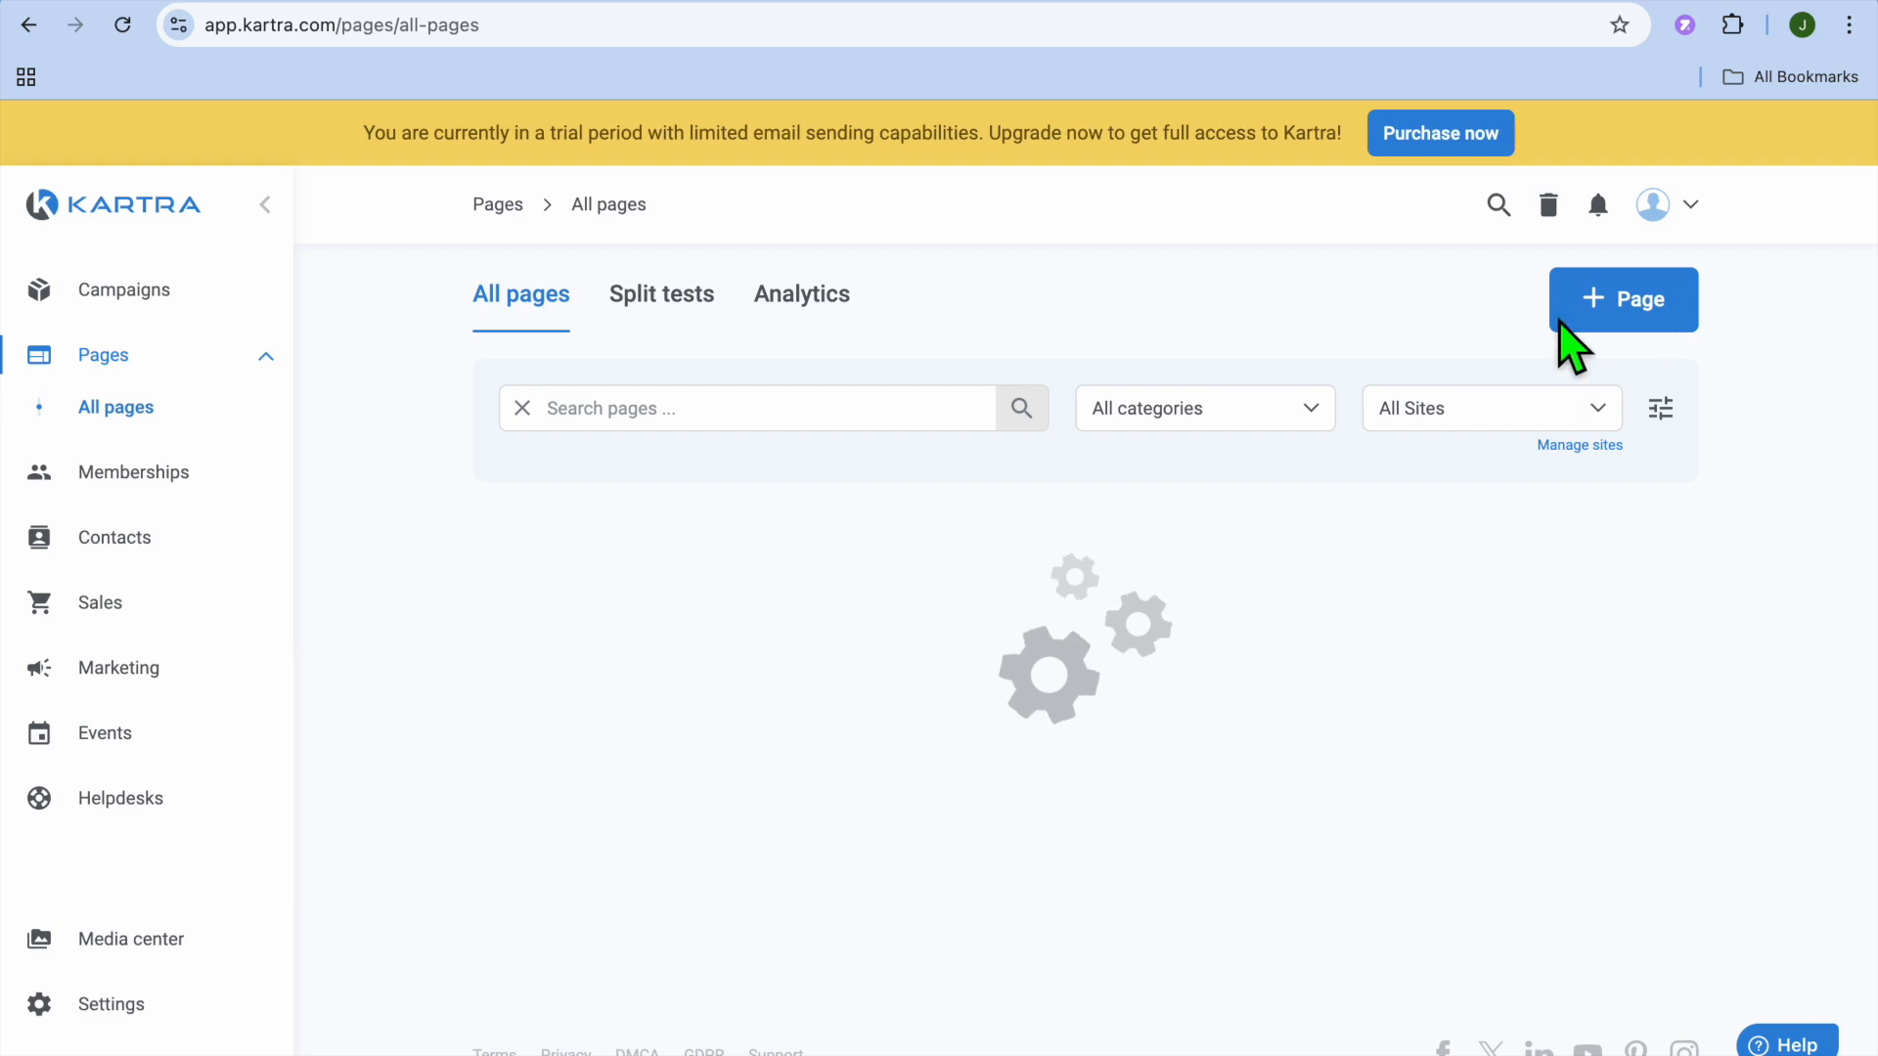
pyautogui.click(1628, 299)
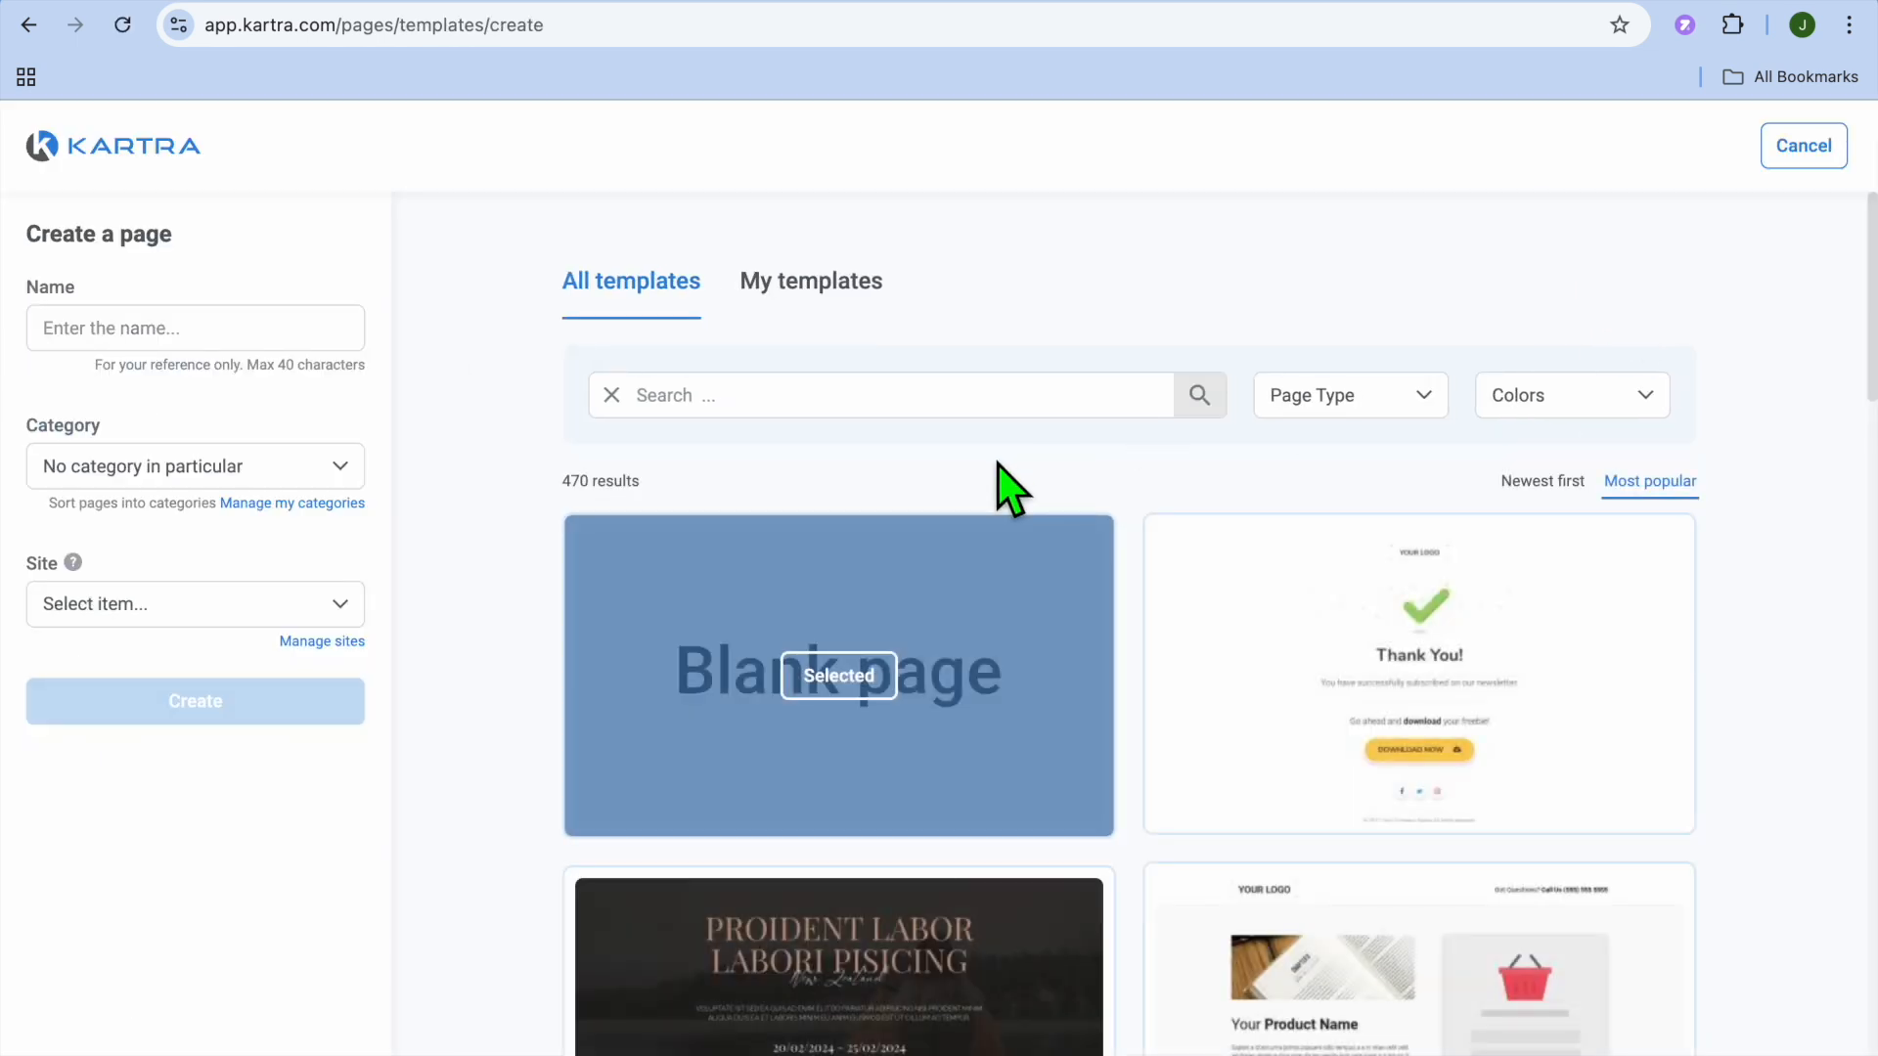
pyautogui.click(284, 358)
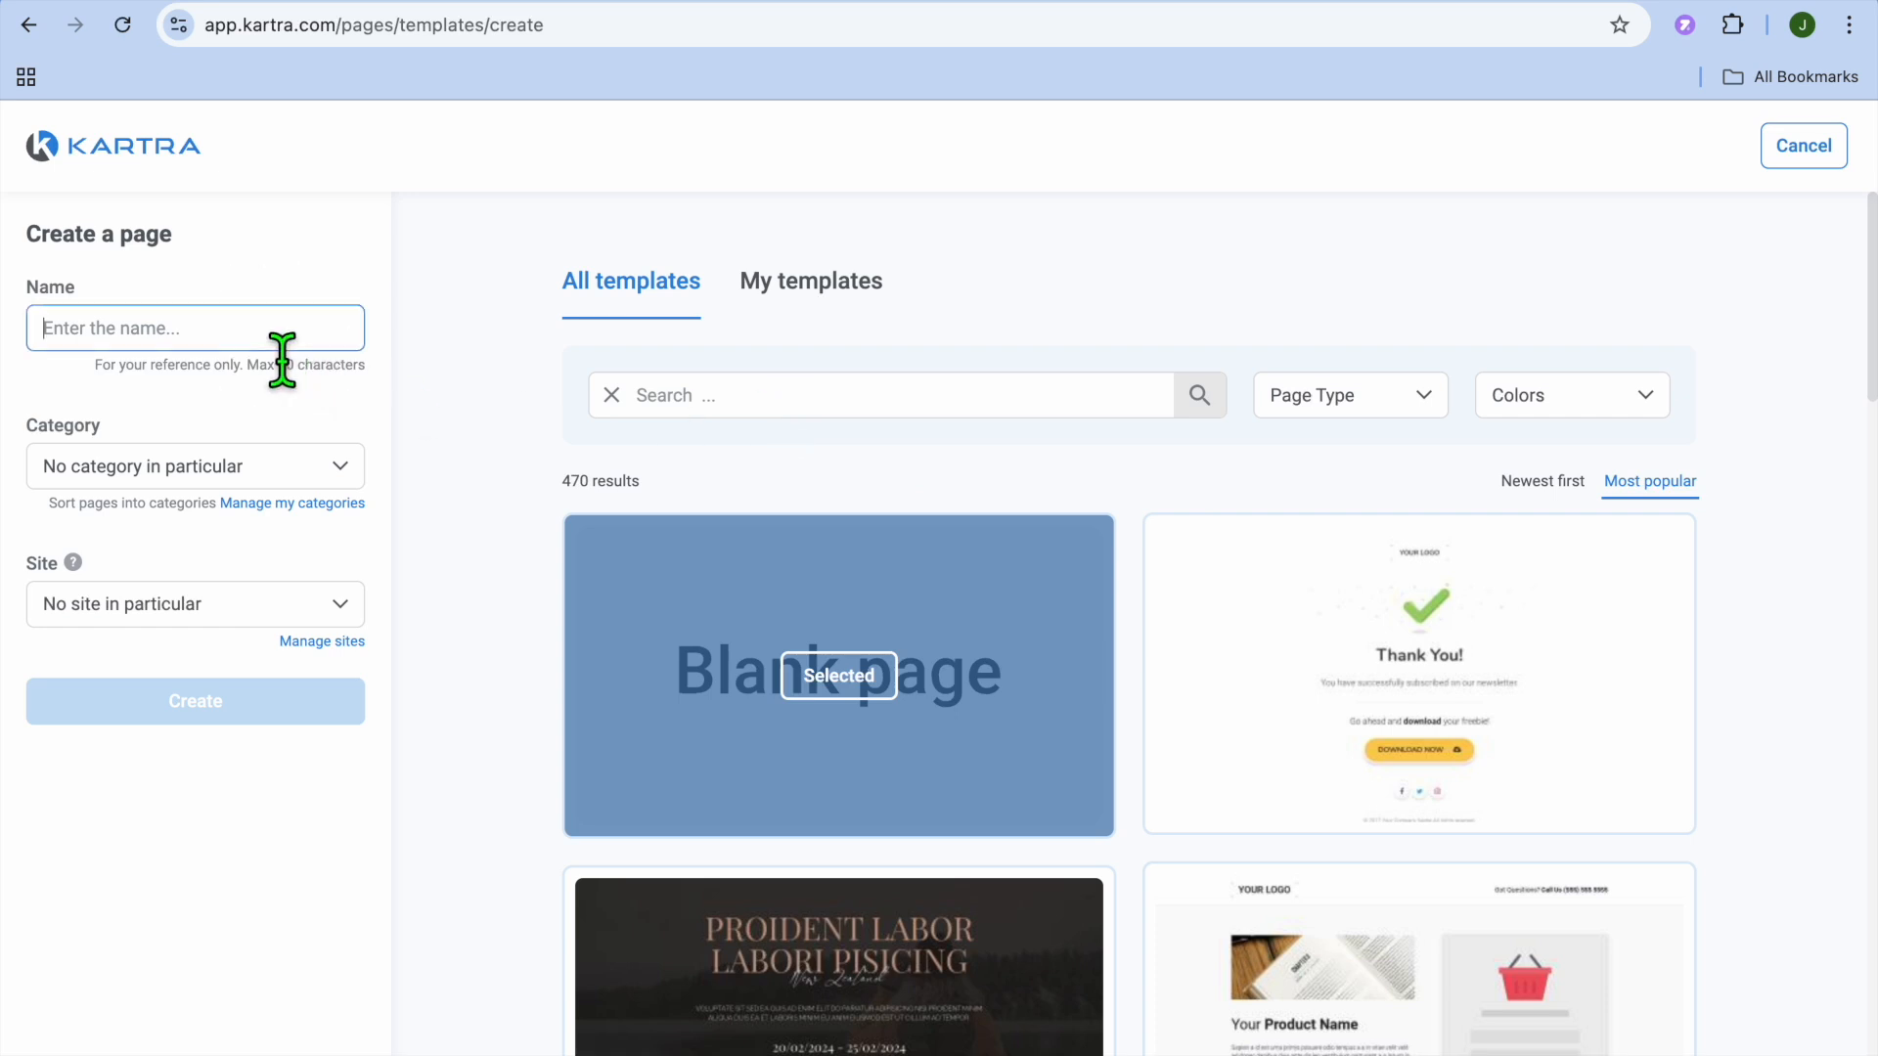
pyautogui.write('homepage')
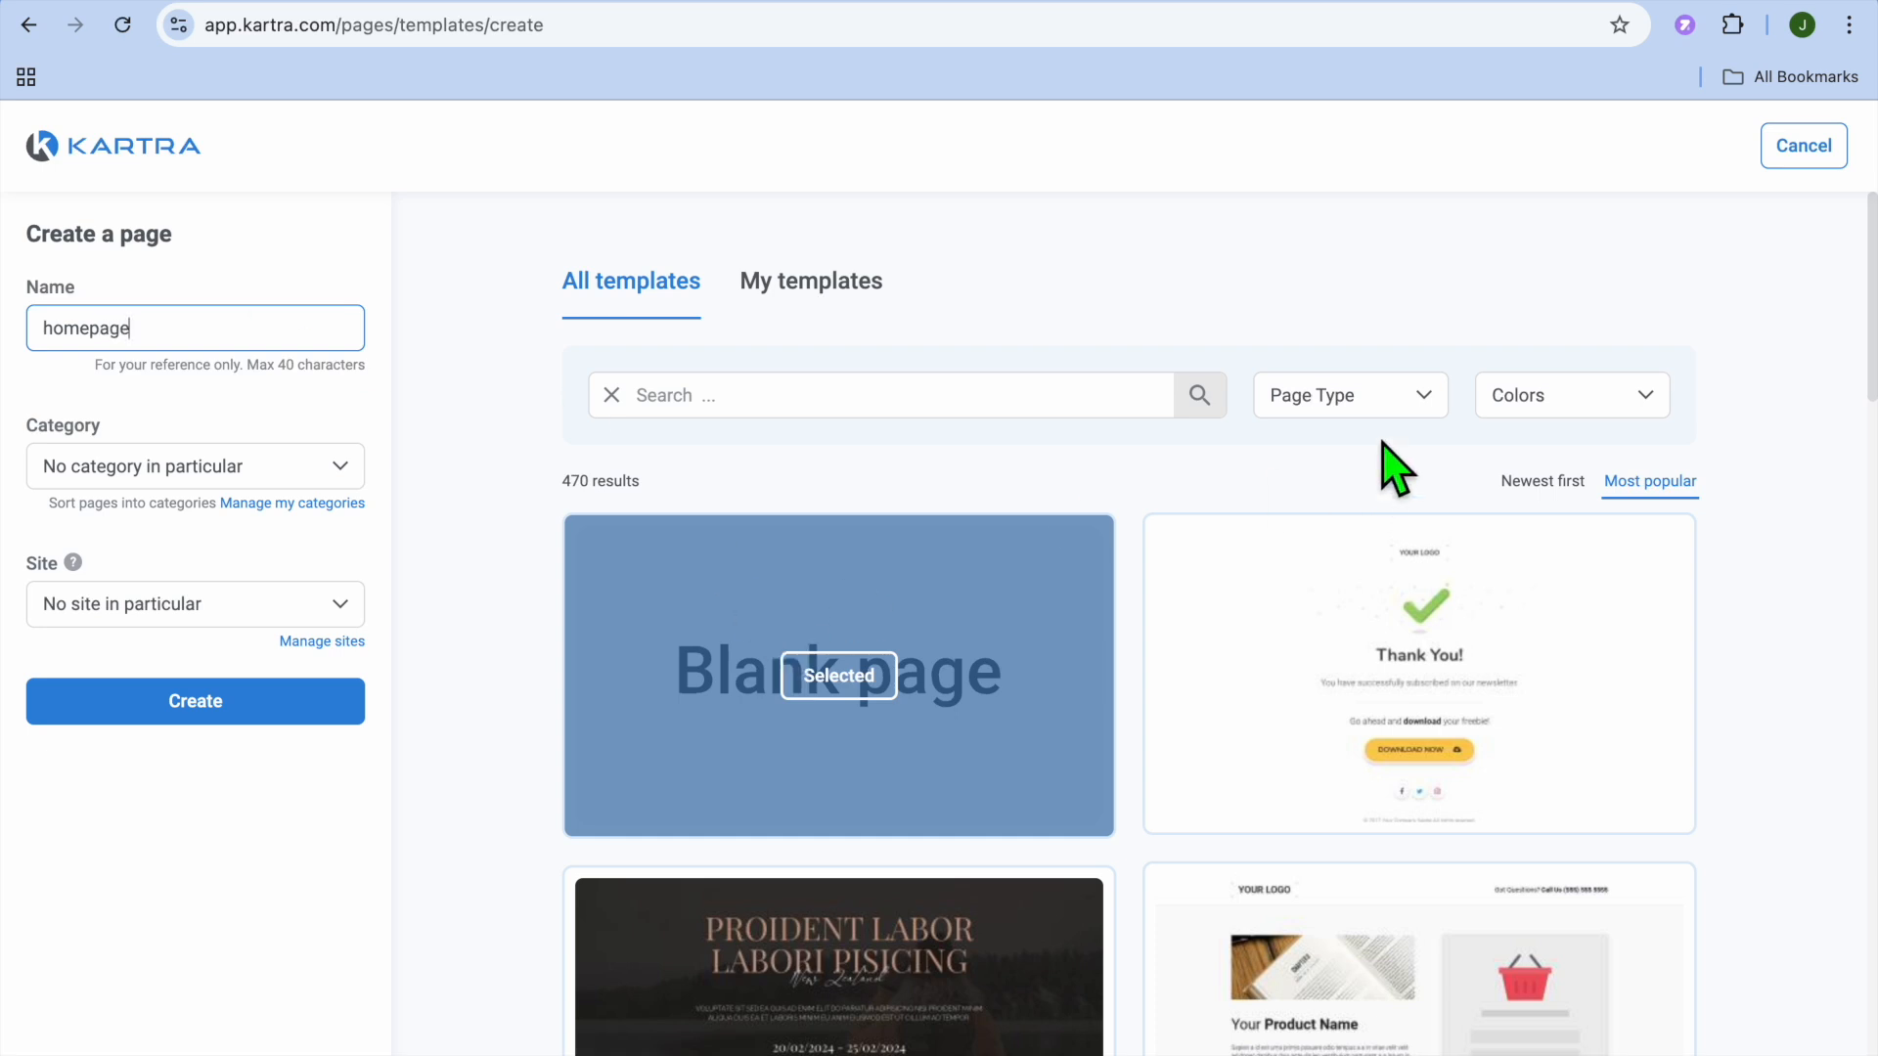
# Step: Filter the templates to Squeeze Pages and create the page from the "Felis eget leo lao winreet edi eleifend" countdown template
pyautogui.click(1374, 395)
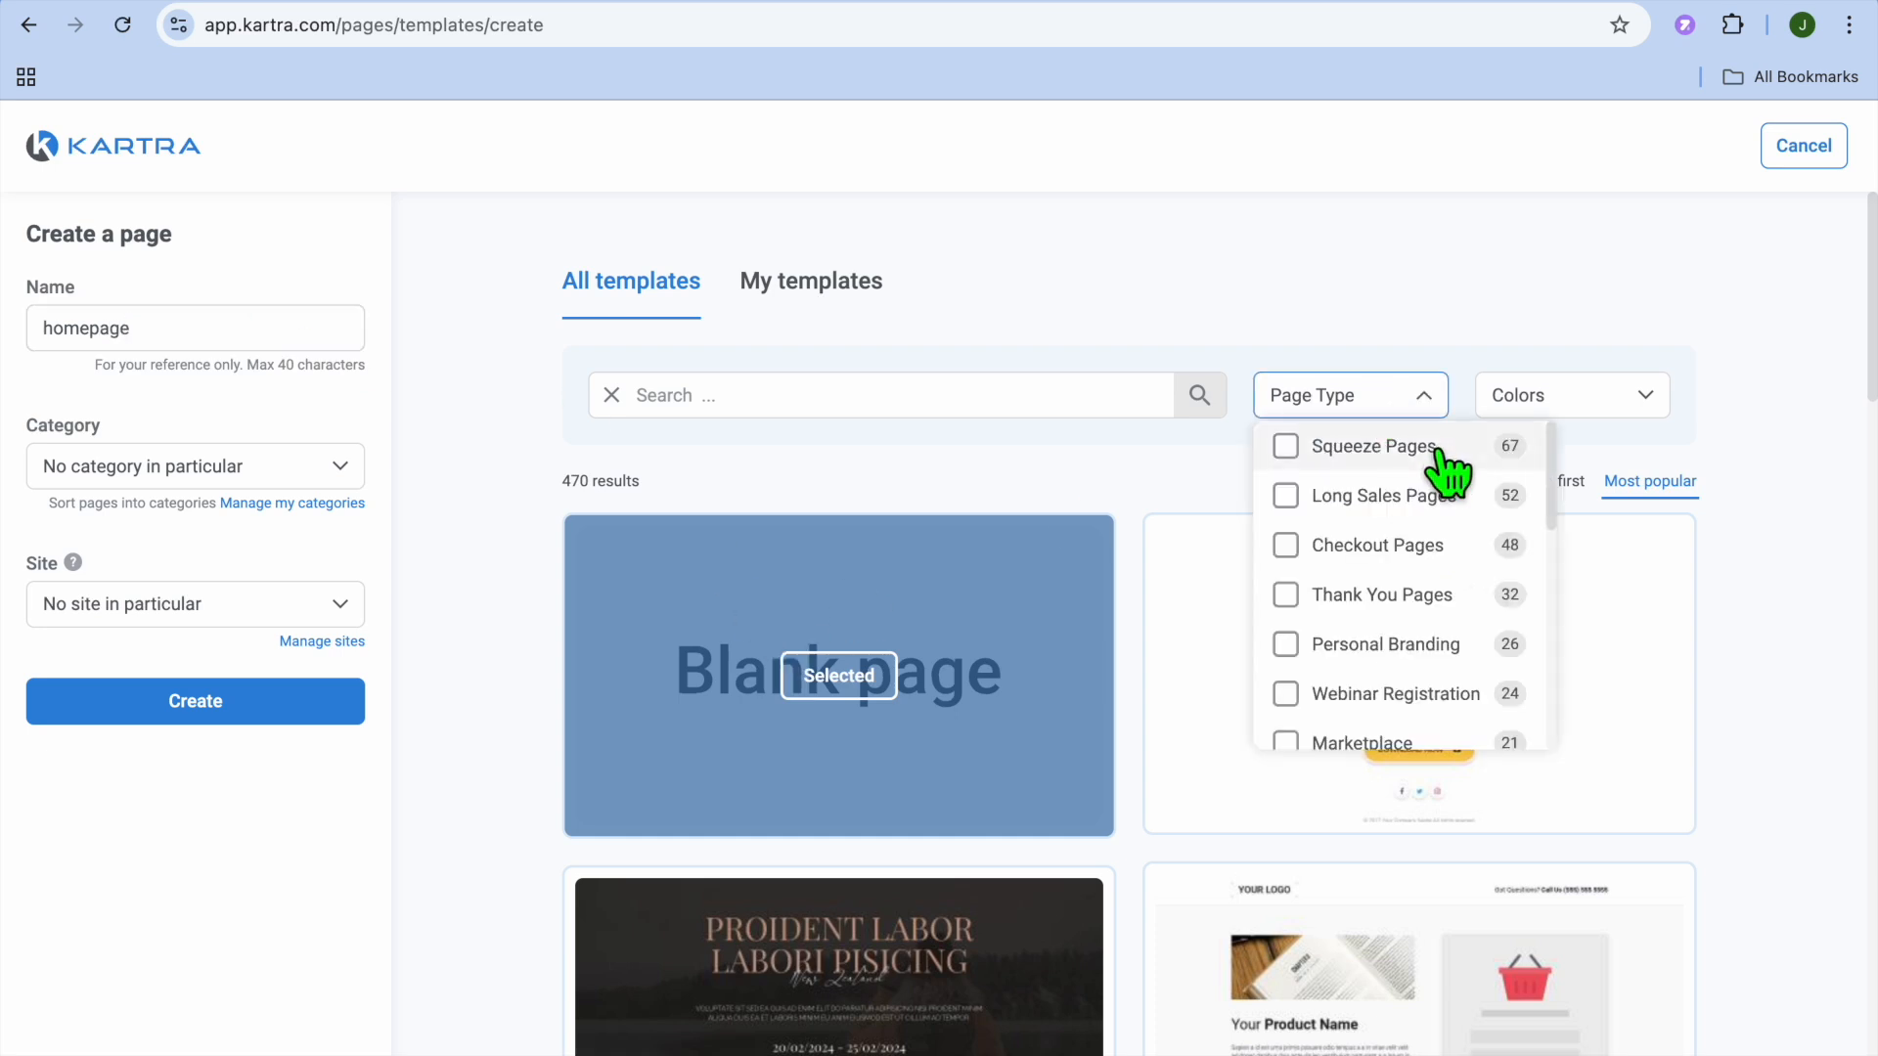
pyautogui.click(1330, 458)
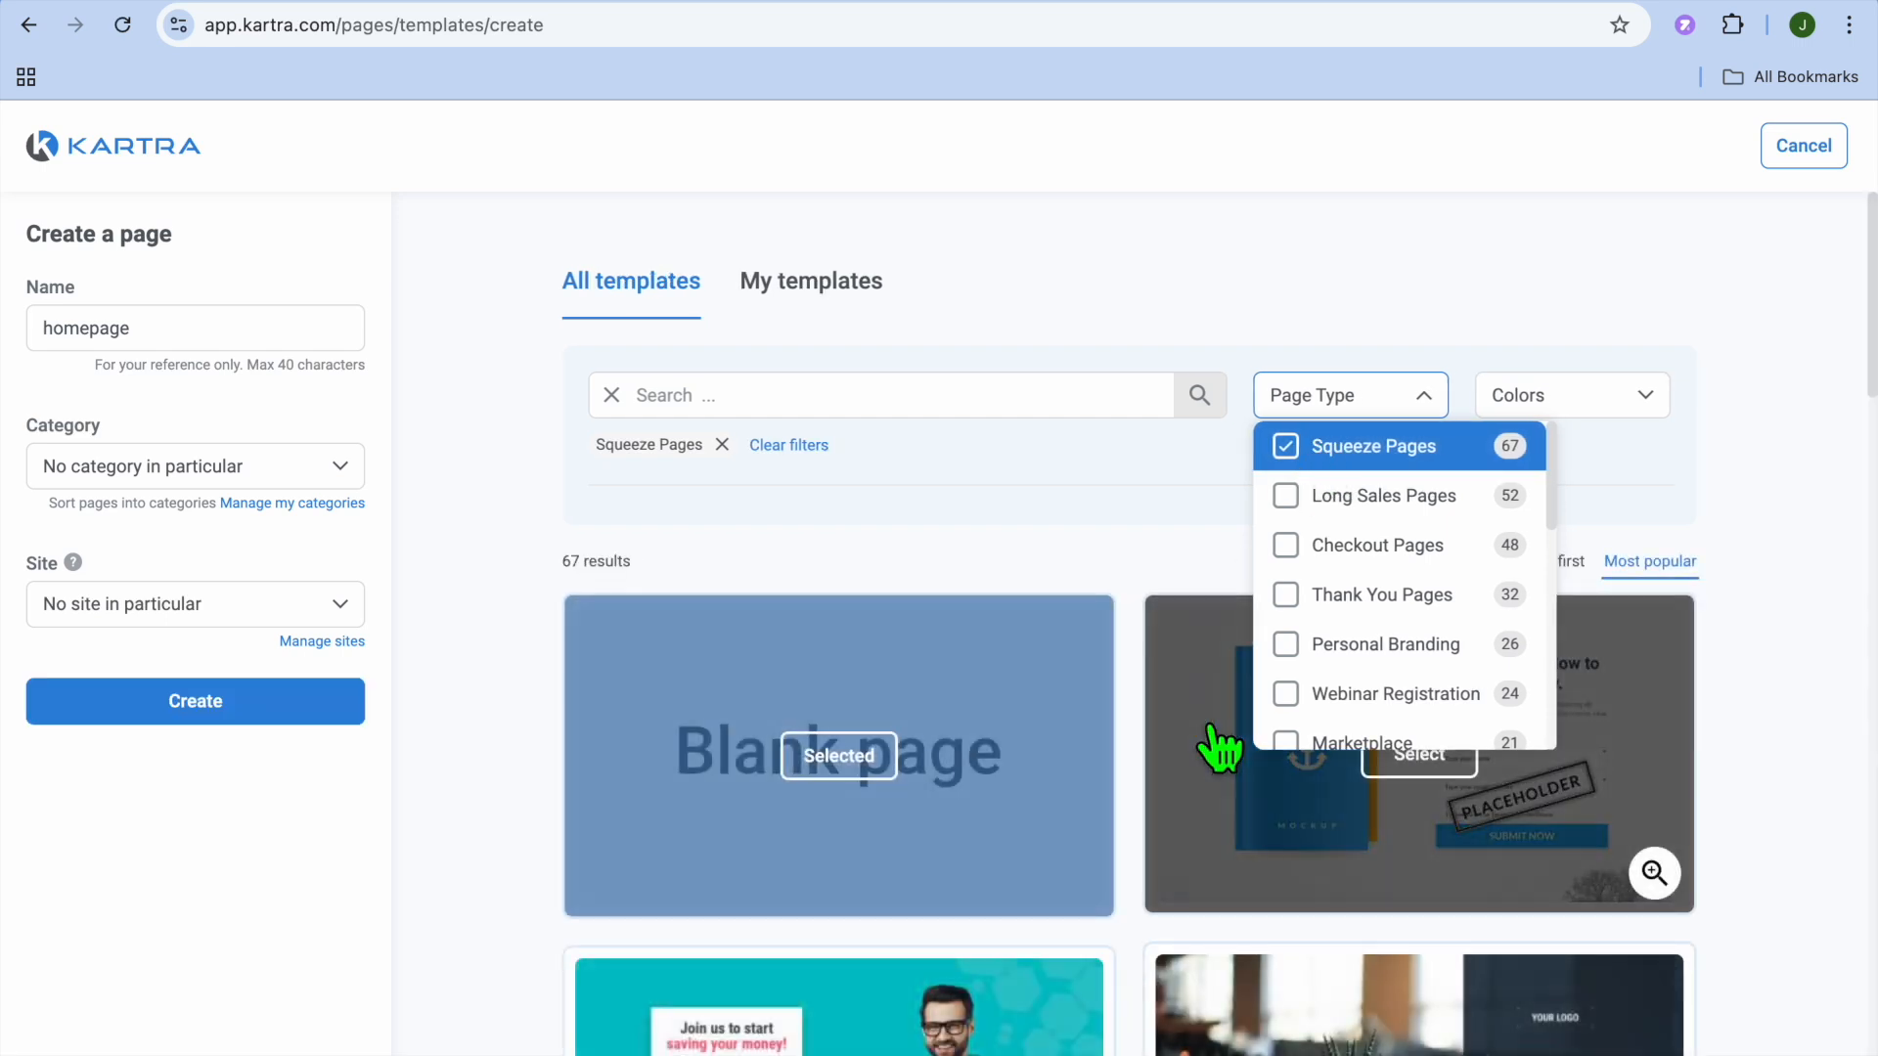
pyautogui.click(1119, 574)
pyautogui.scroll(-1, 1115, 572)
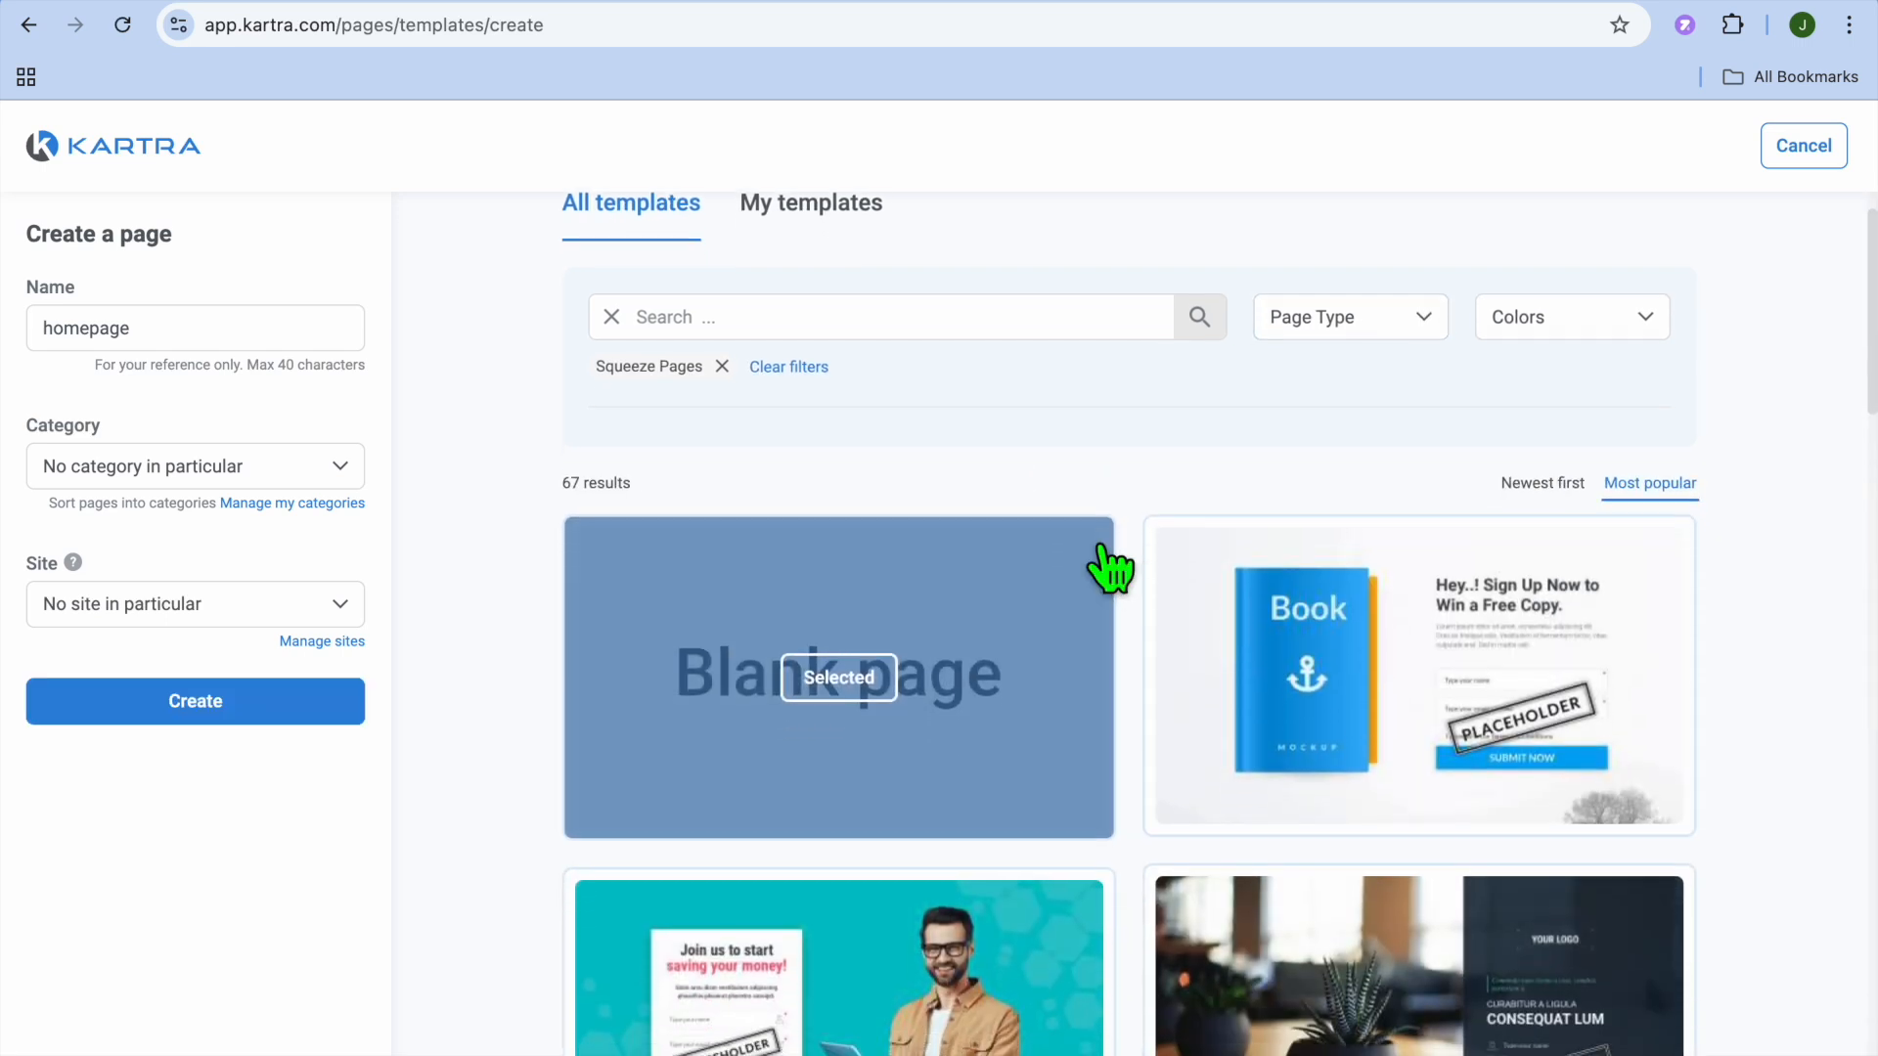
pyautogui.scroll(-15, 1111, 569)
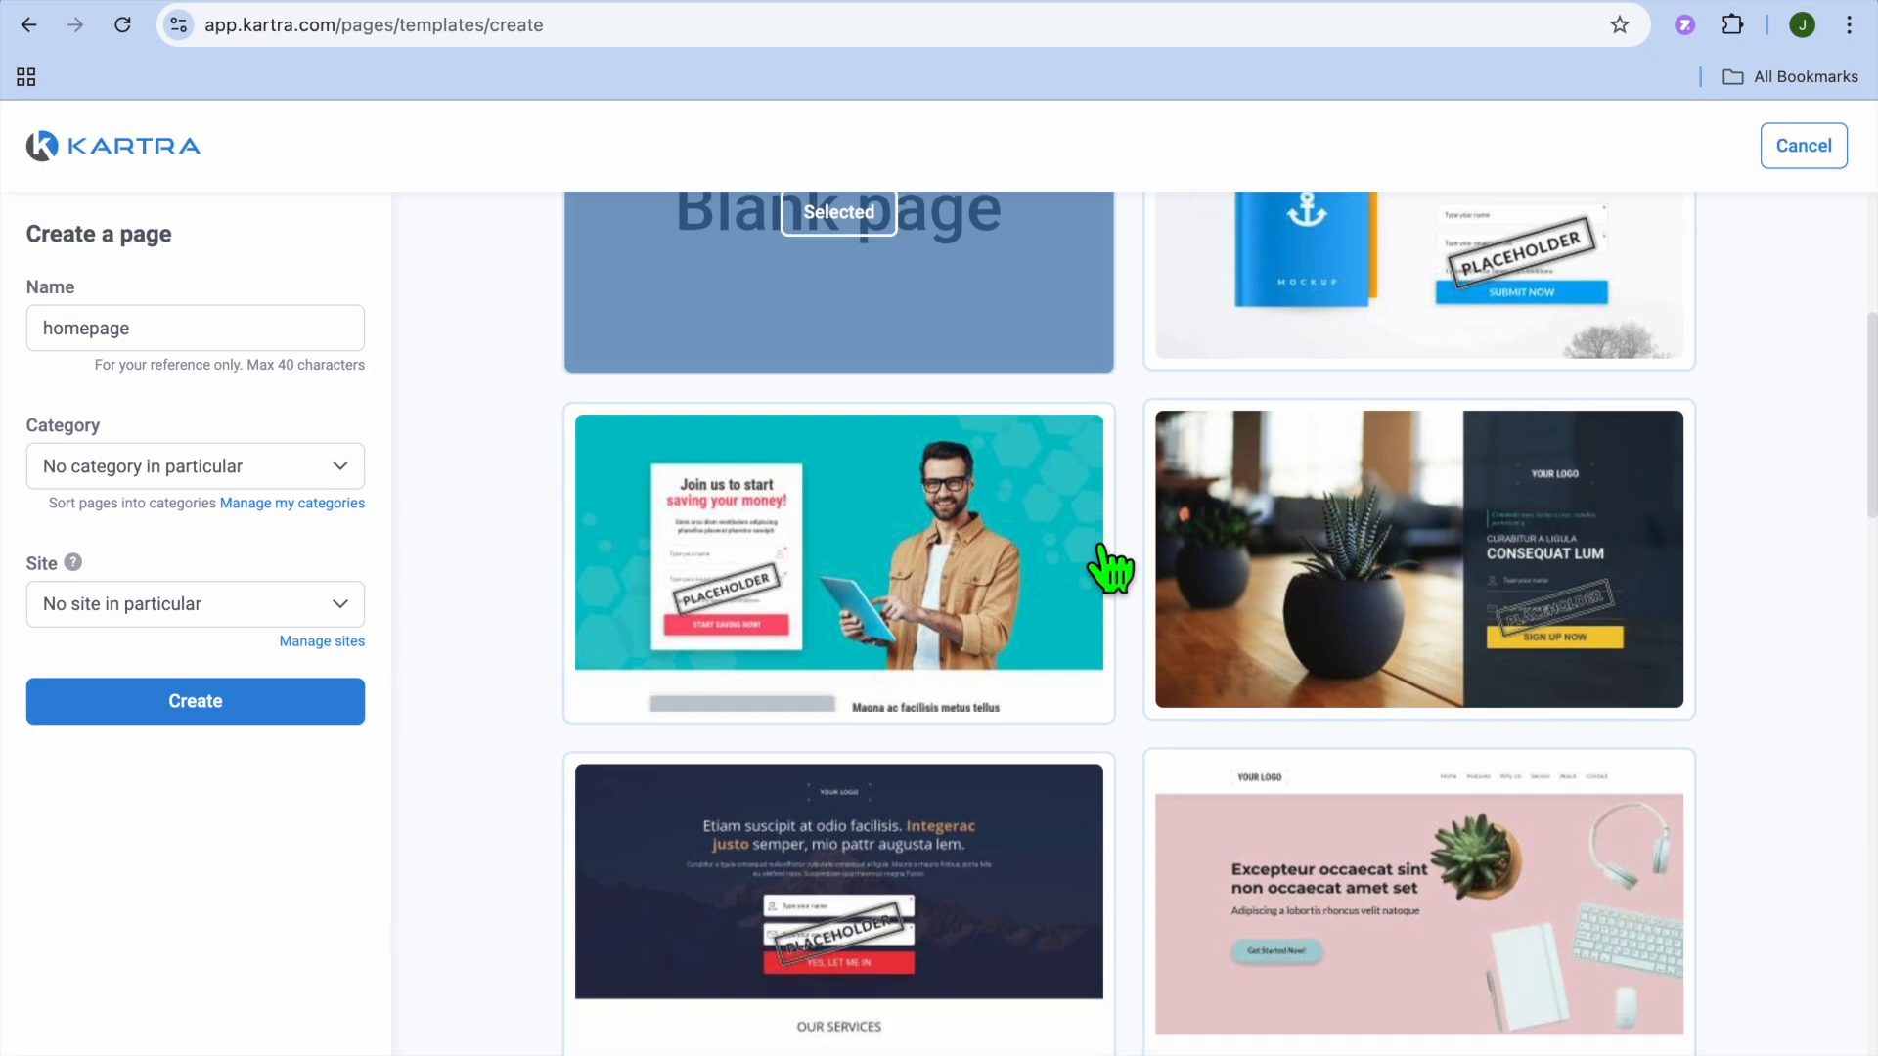
pyautogui.scroll(-11, 1111, 569)
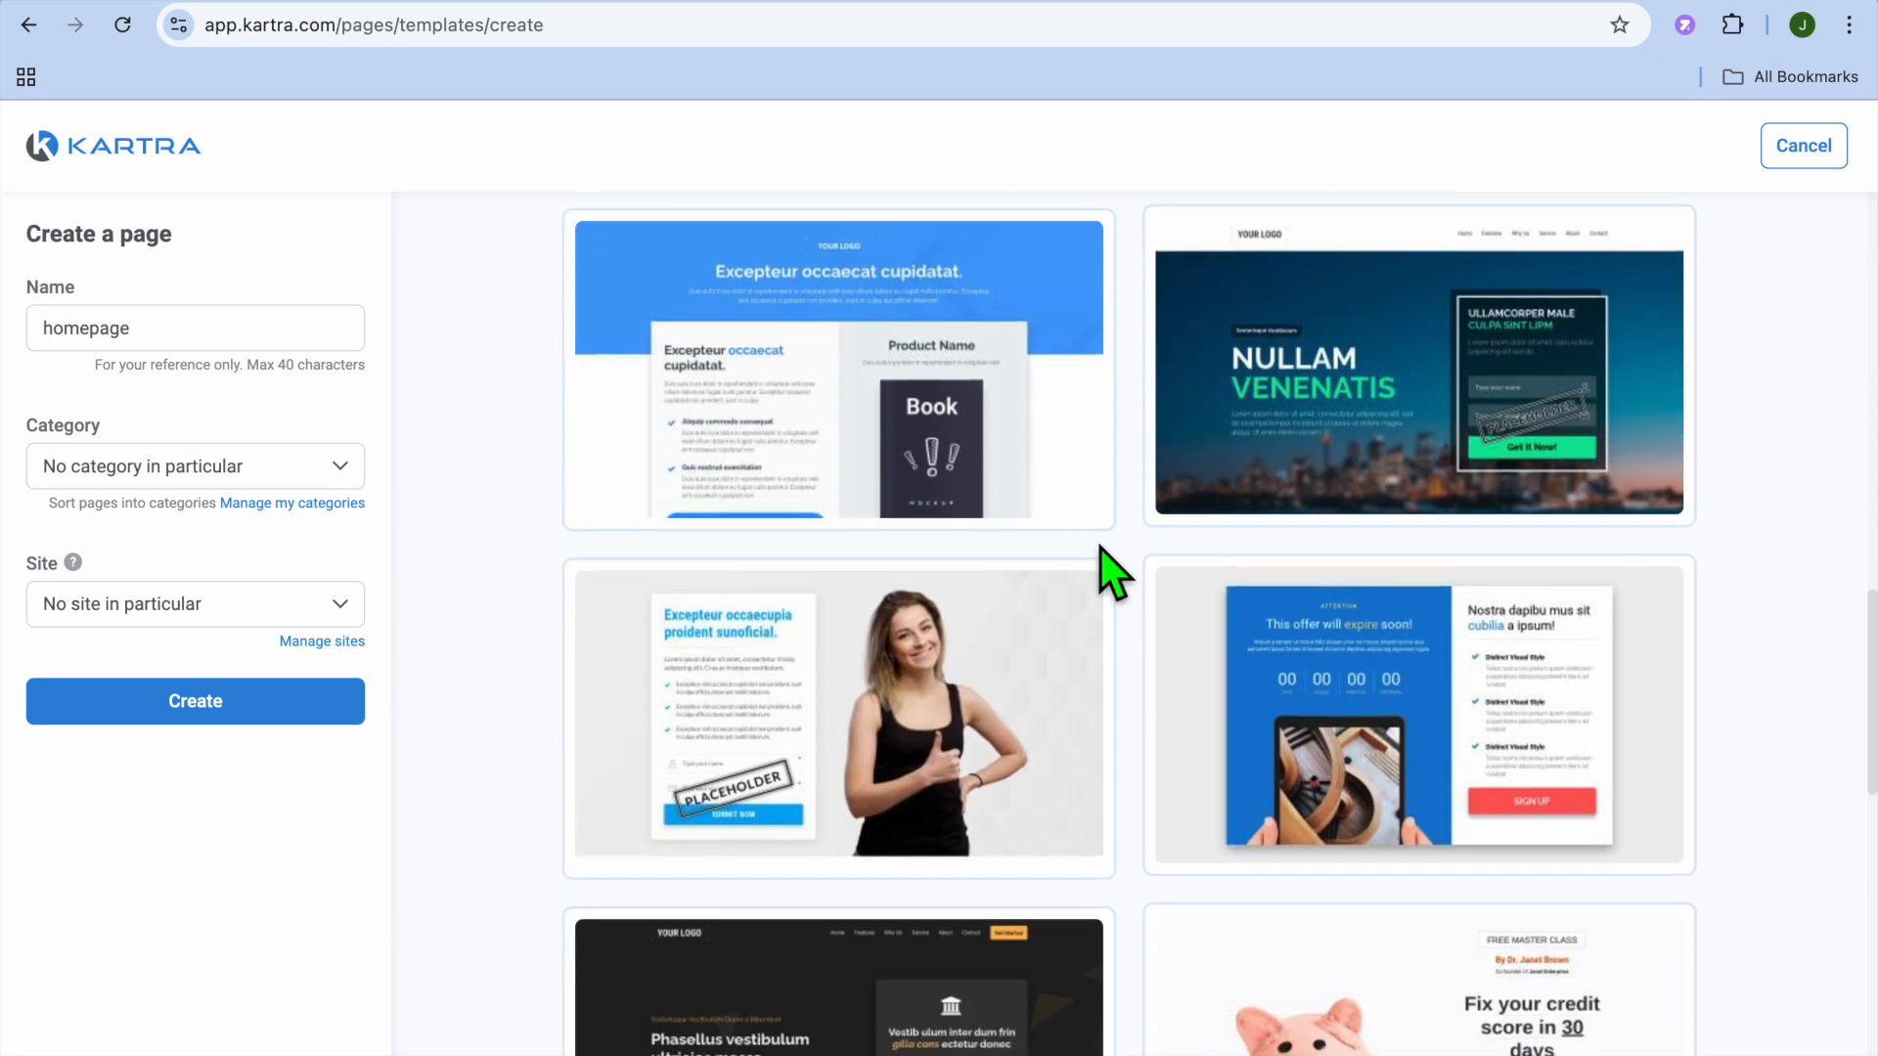
pyautogui.scroll(-5, 1103, 565)
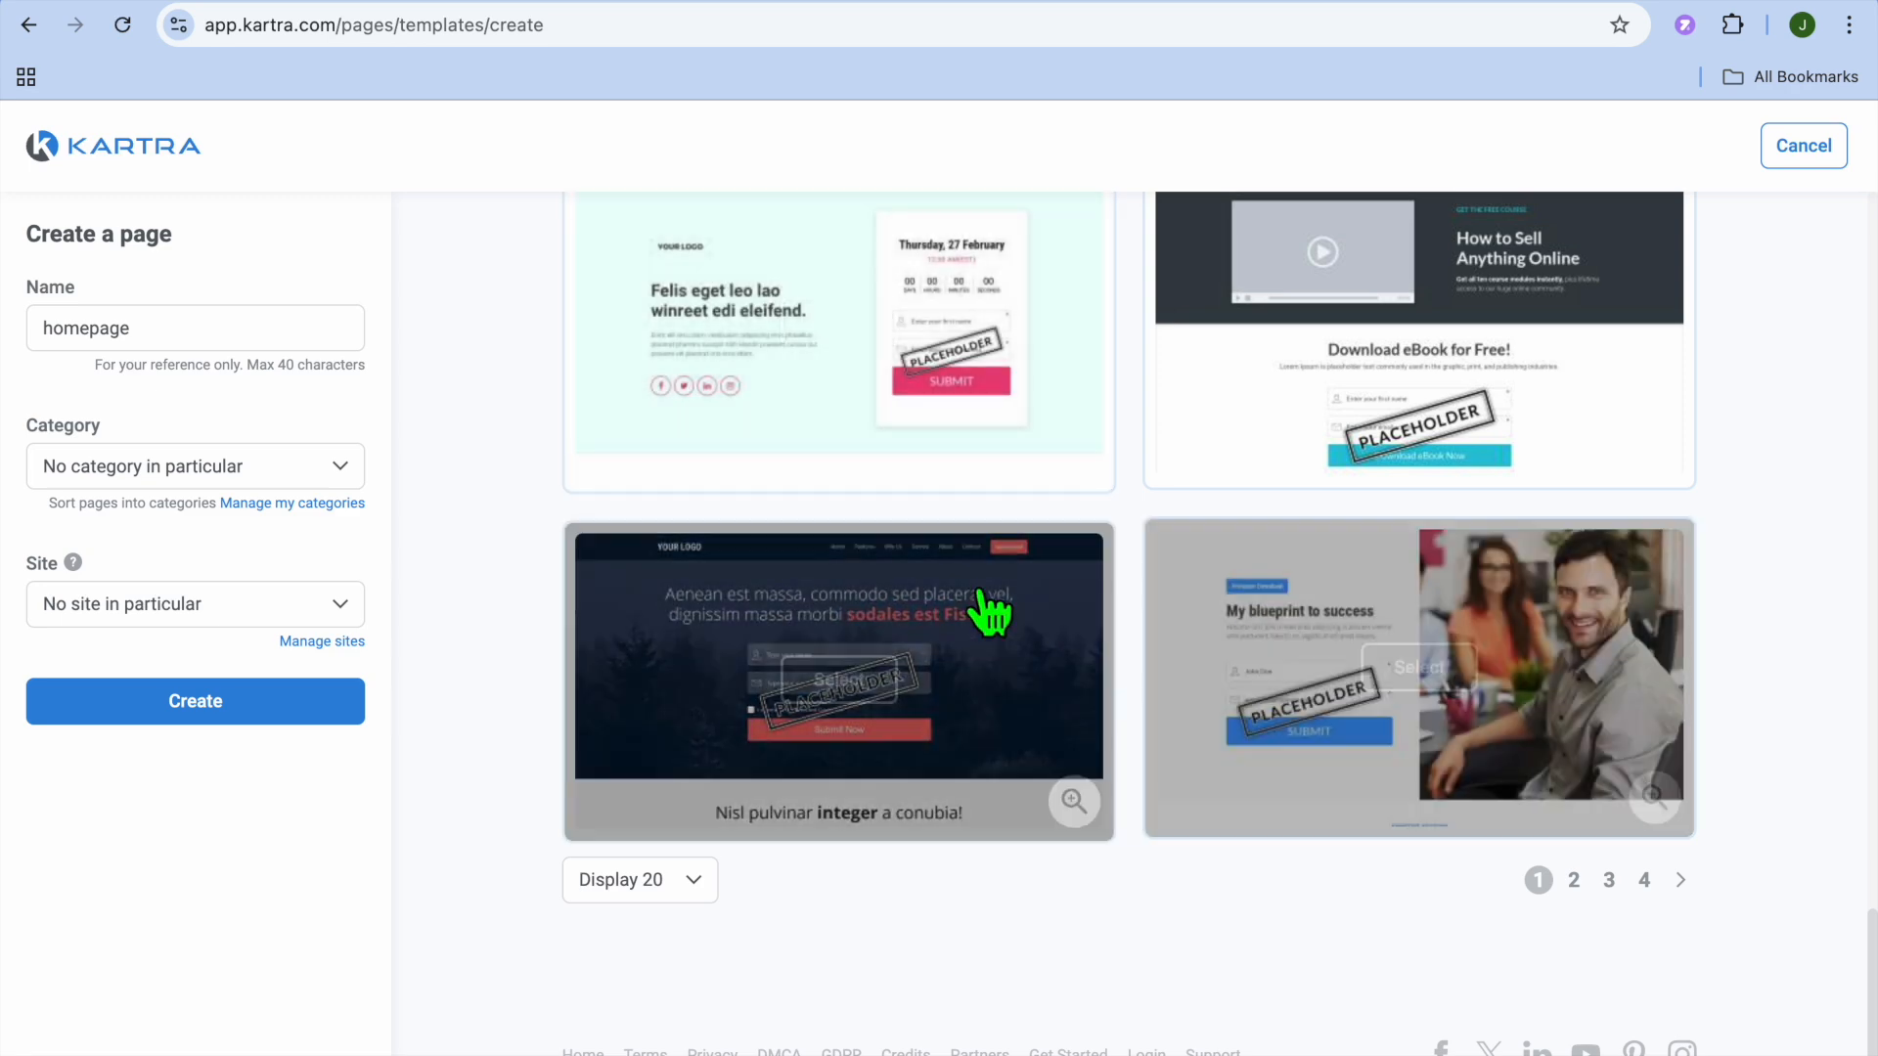
pyautogui.scroll(2, 987, 611)
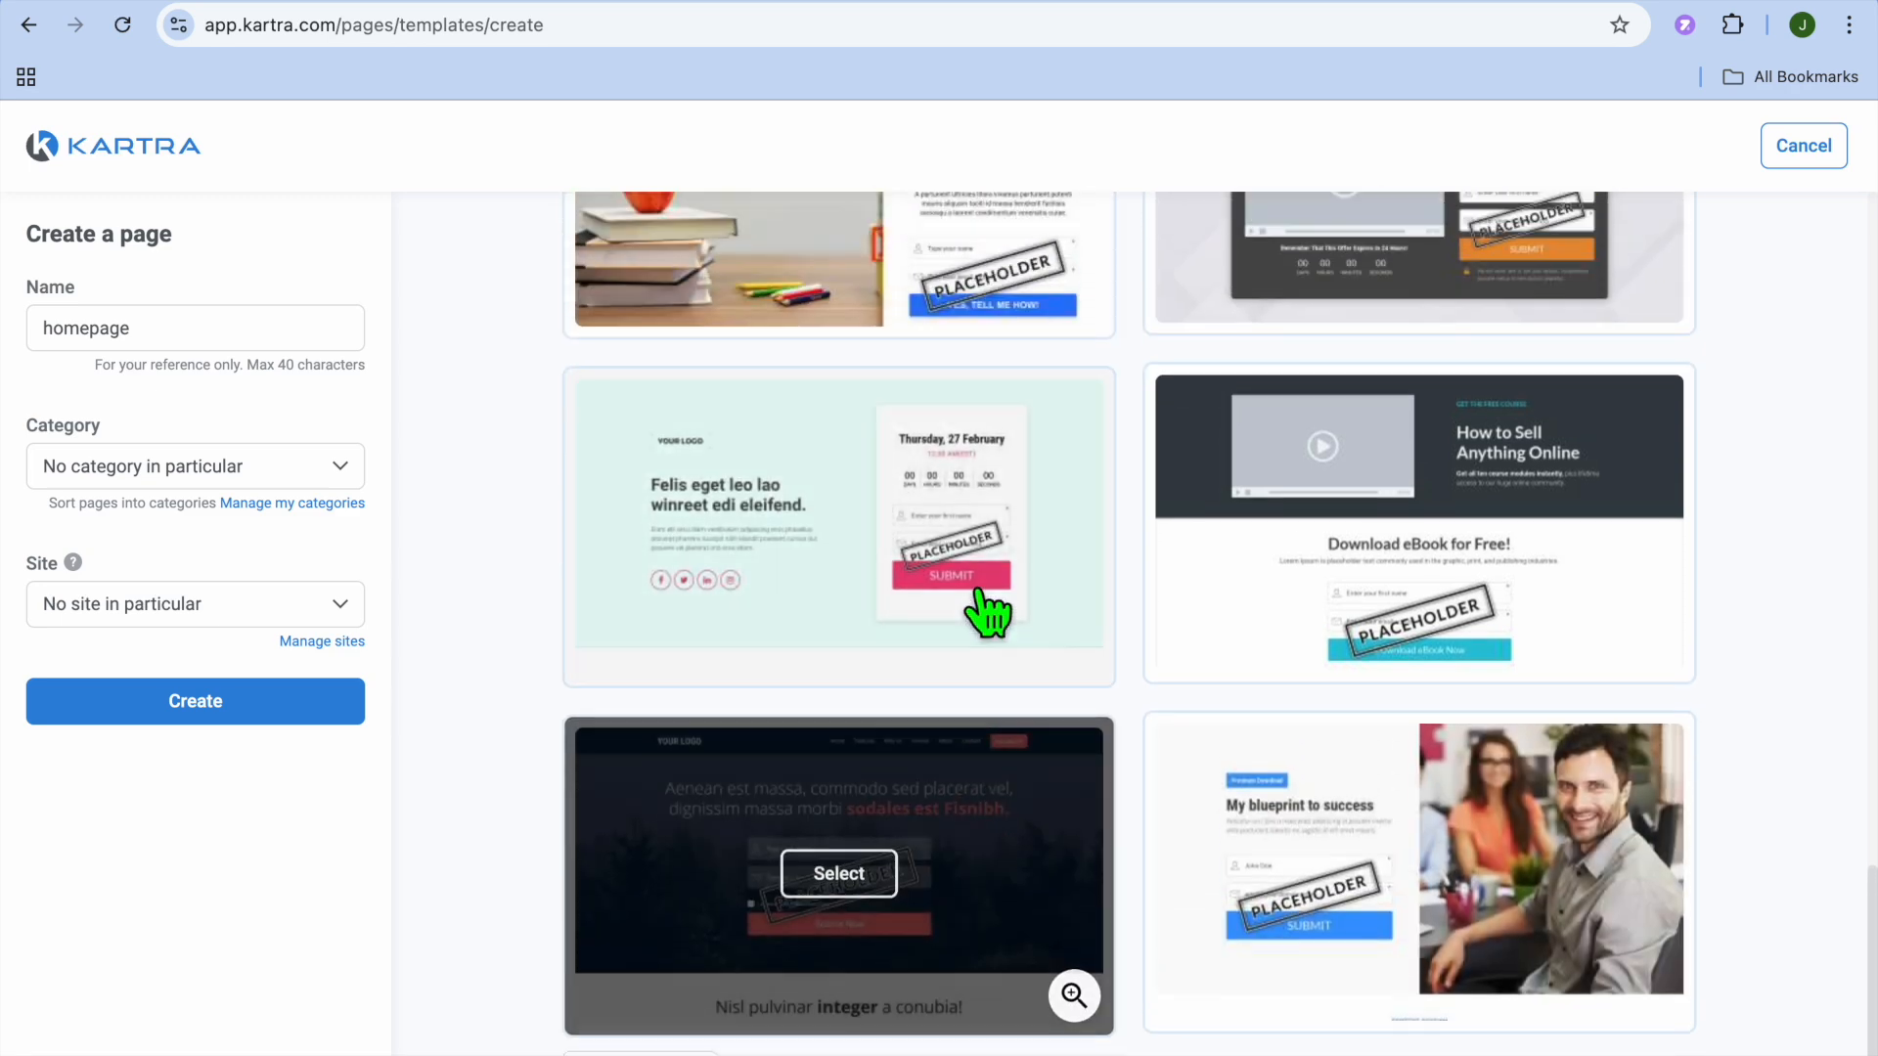
pyautogui.click(841, 528)
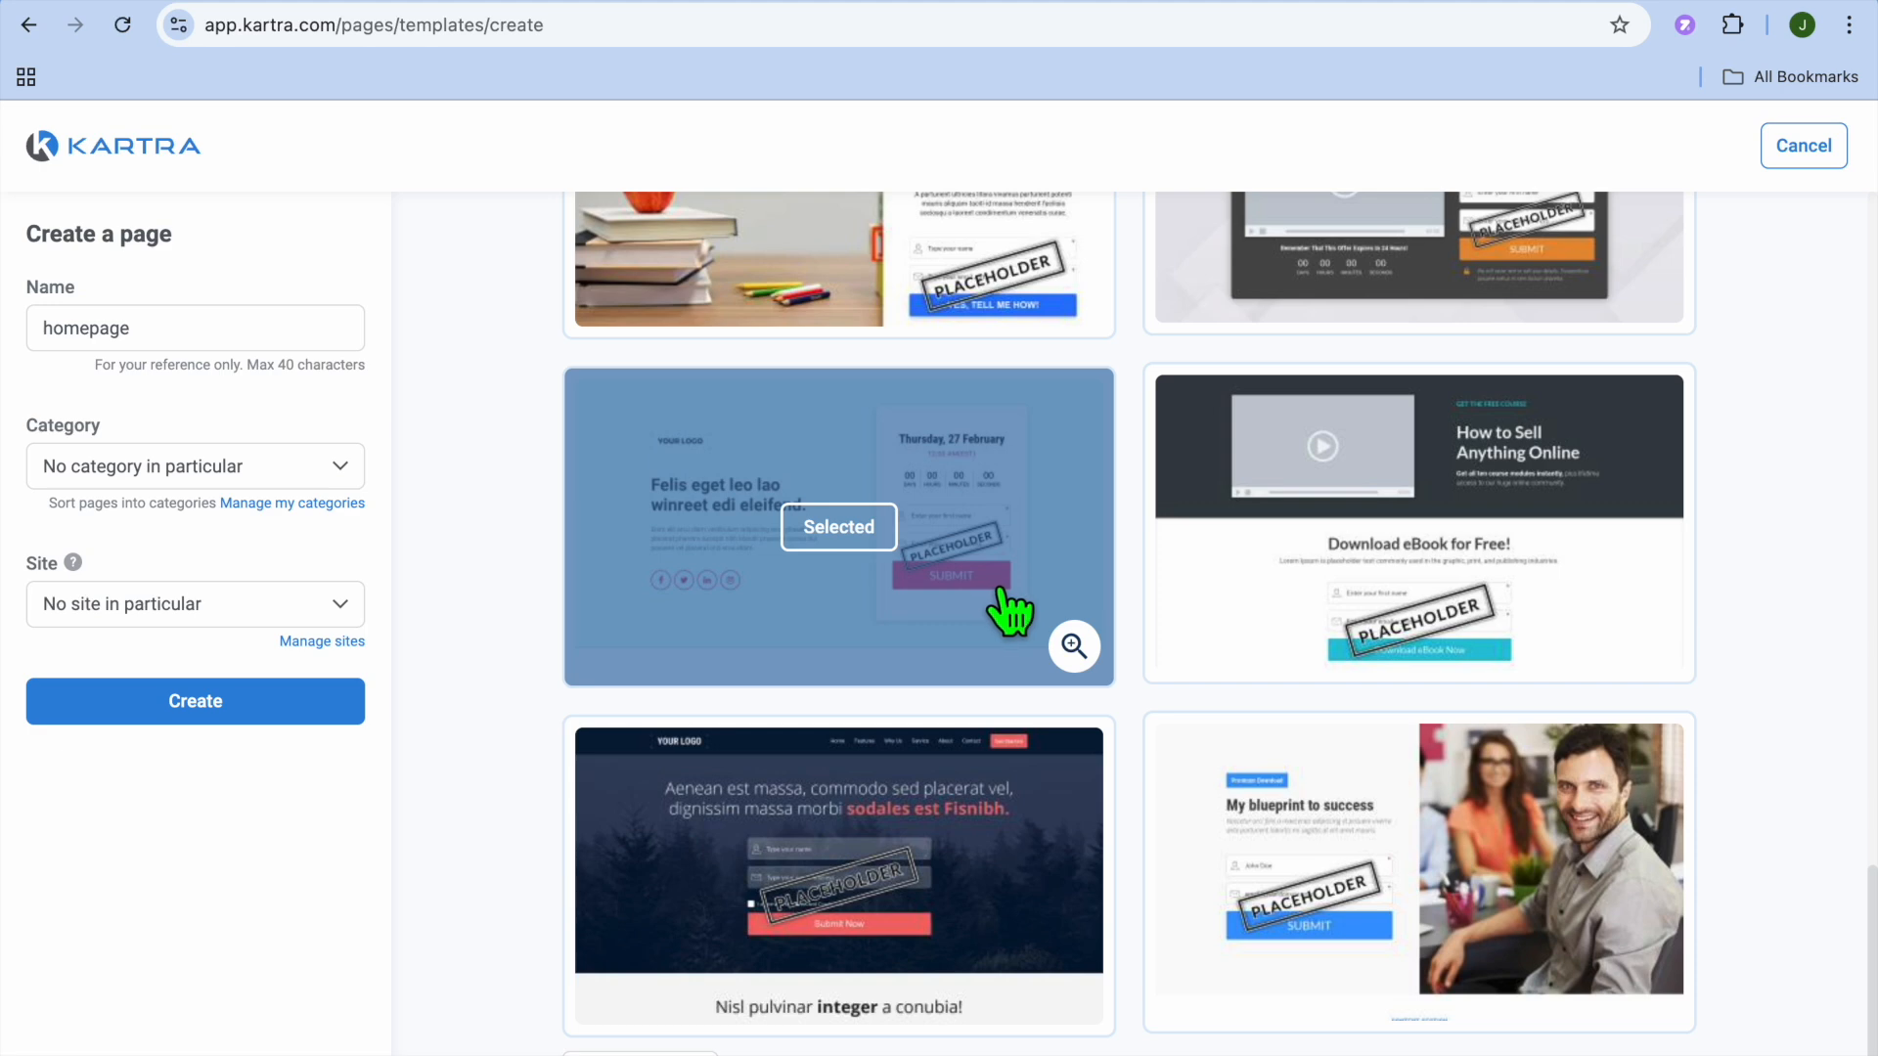
pyautogui.click(247, 714)
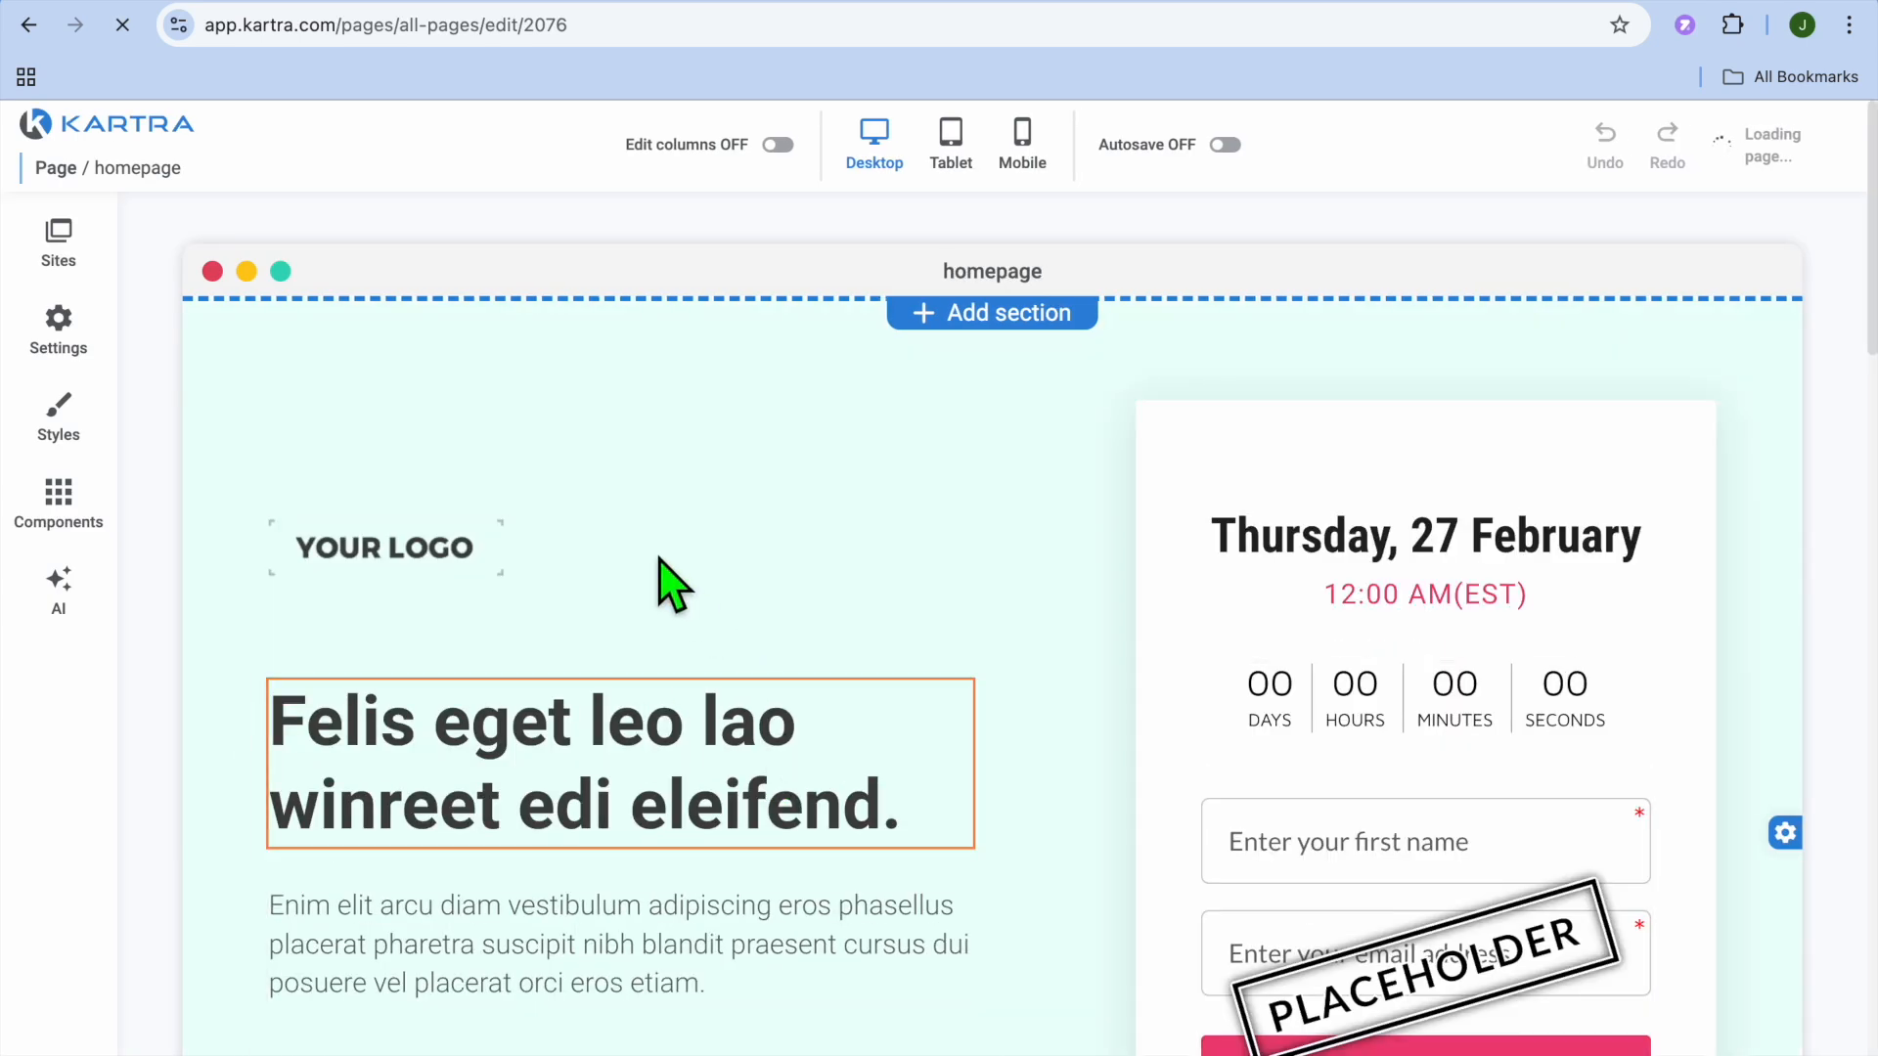
# Step: Open the paragraph below the page's main headline for text editing
pyautogui.scroll(-6, 818, 503)
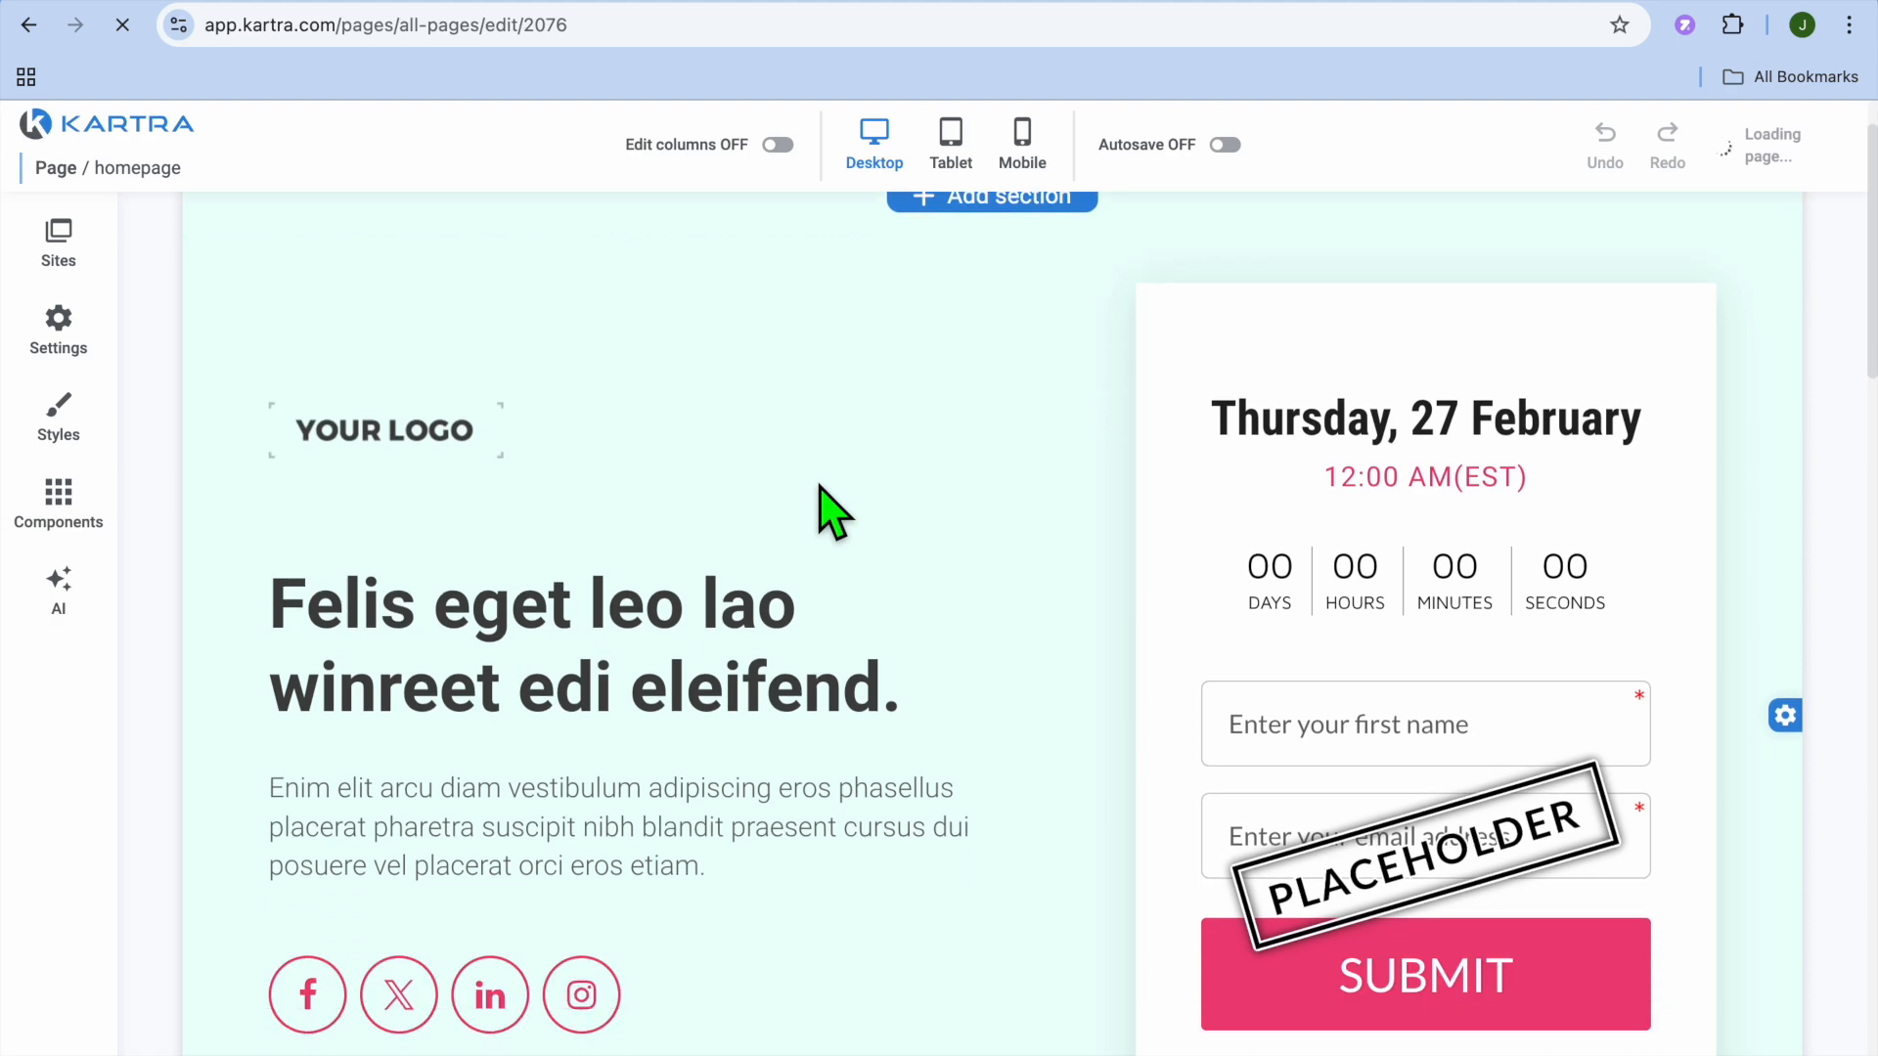
pyautogui.click(701, 364)
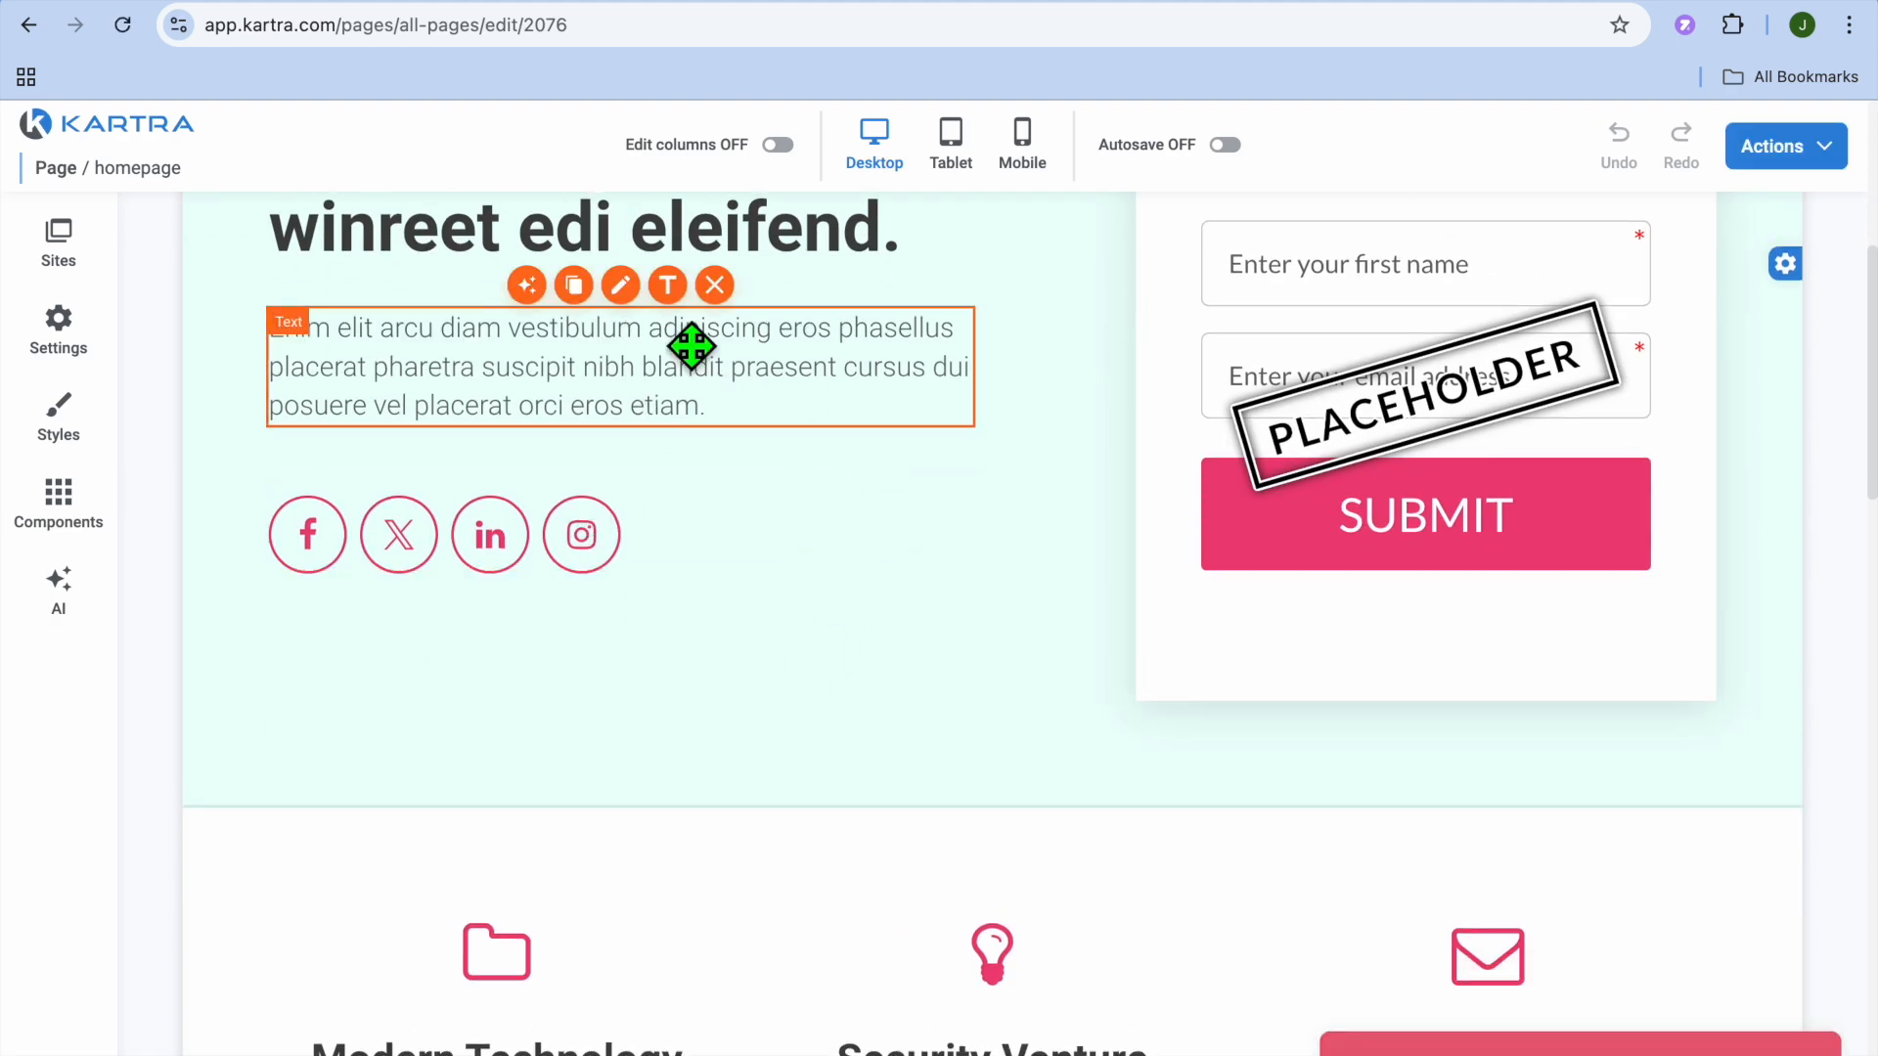
pyautogui.click(668, 286)
pyautogui.scroll(3, 1086, 458)
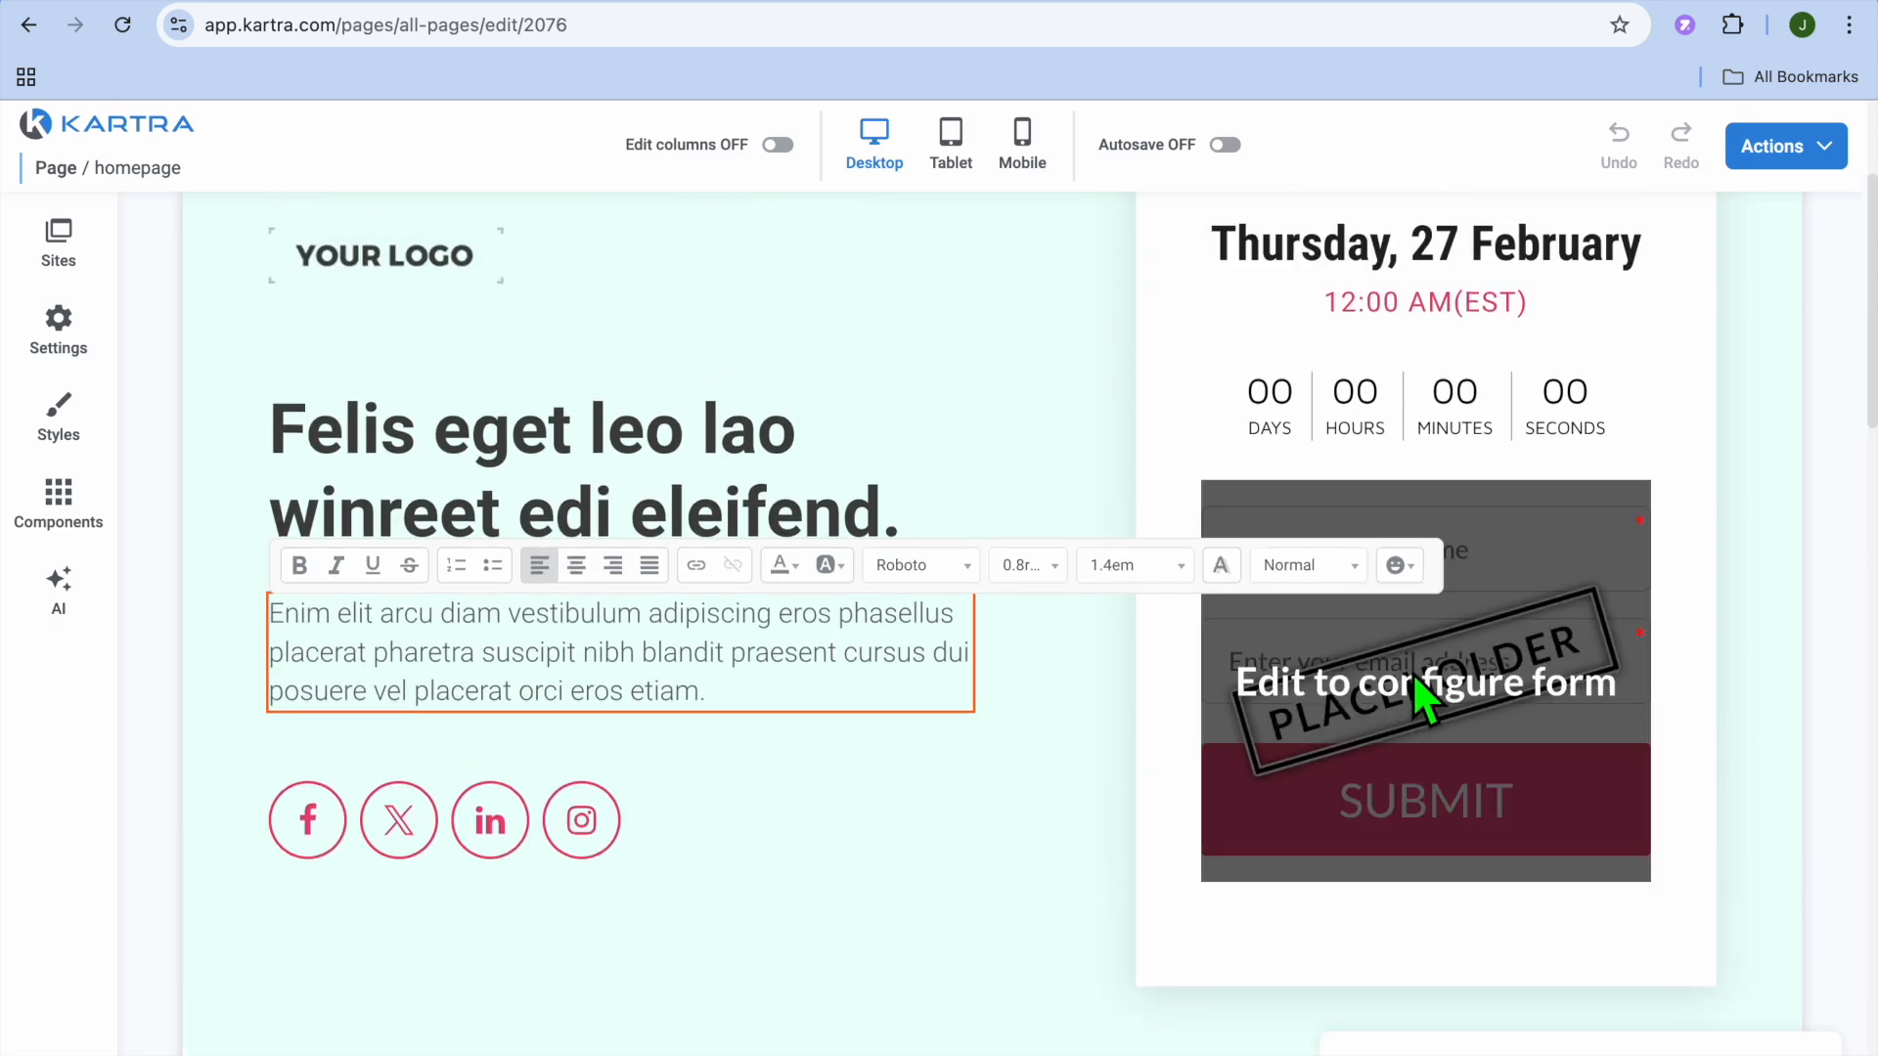
pyautogui.scroll(3, 1634, 475)
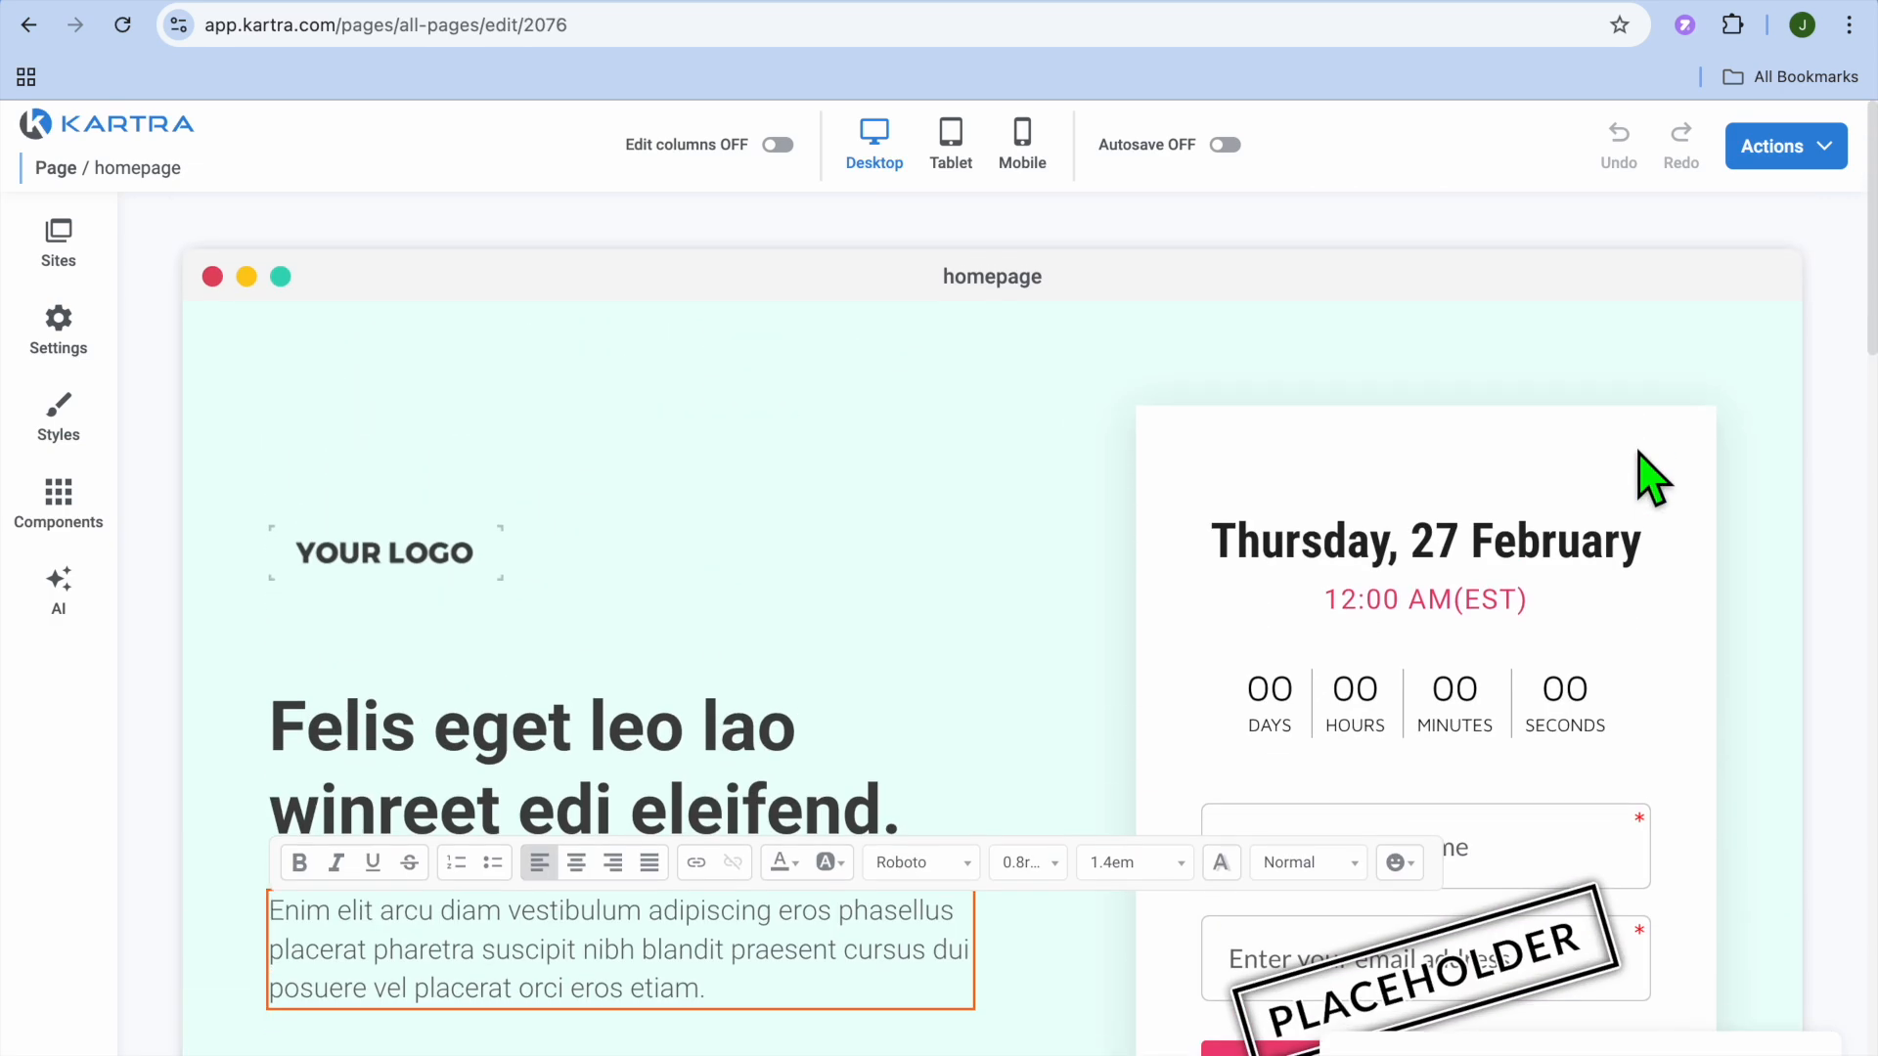
# Step: Save the homepage's progress and return to the dashboard
pyautogui.click(1823, 147)
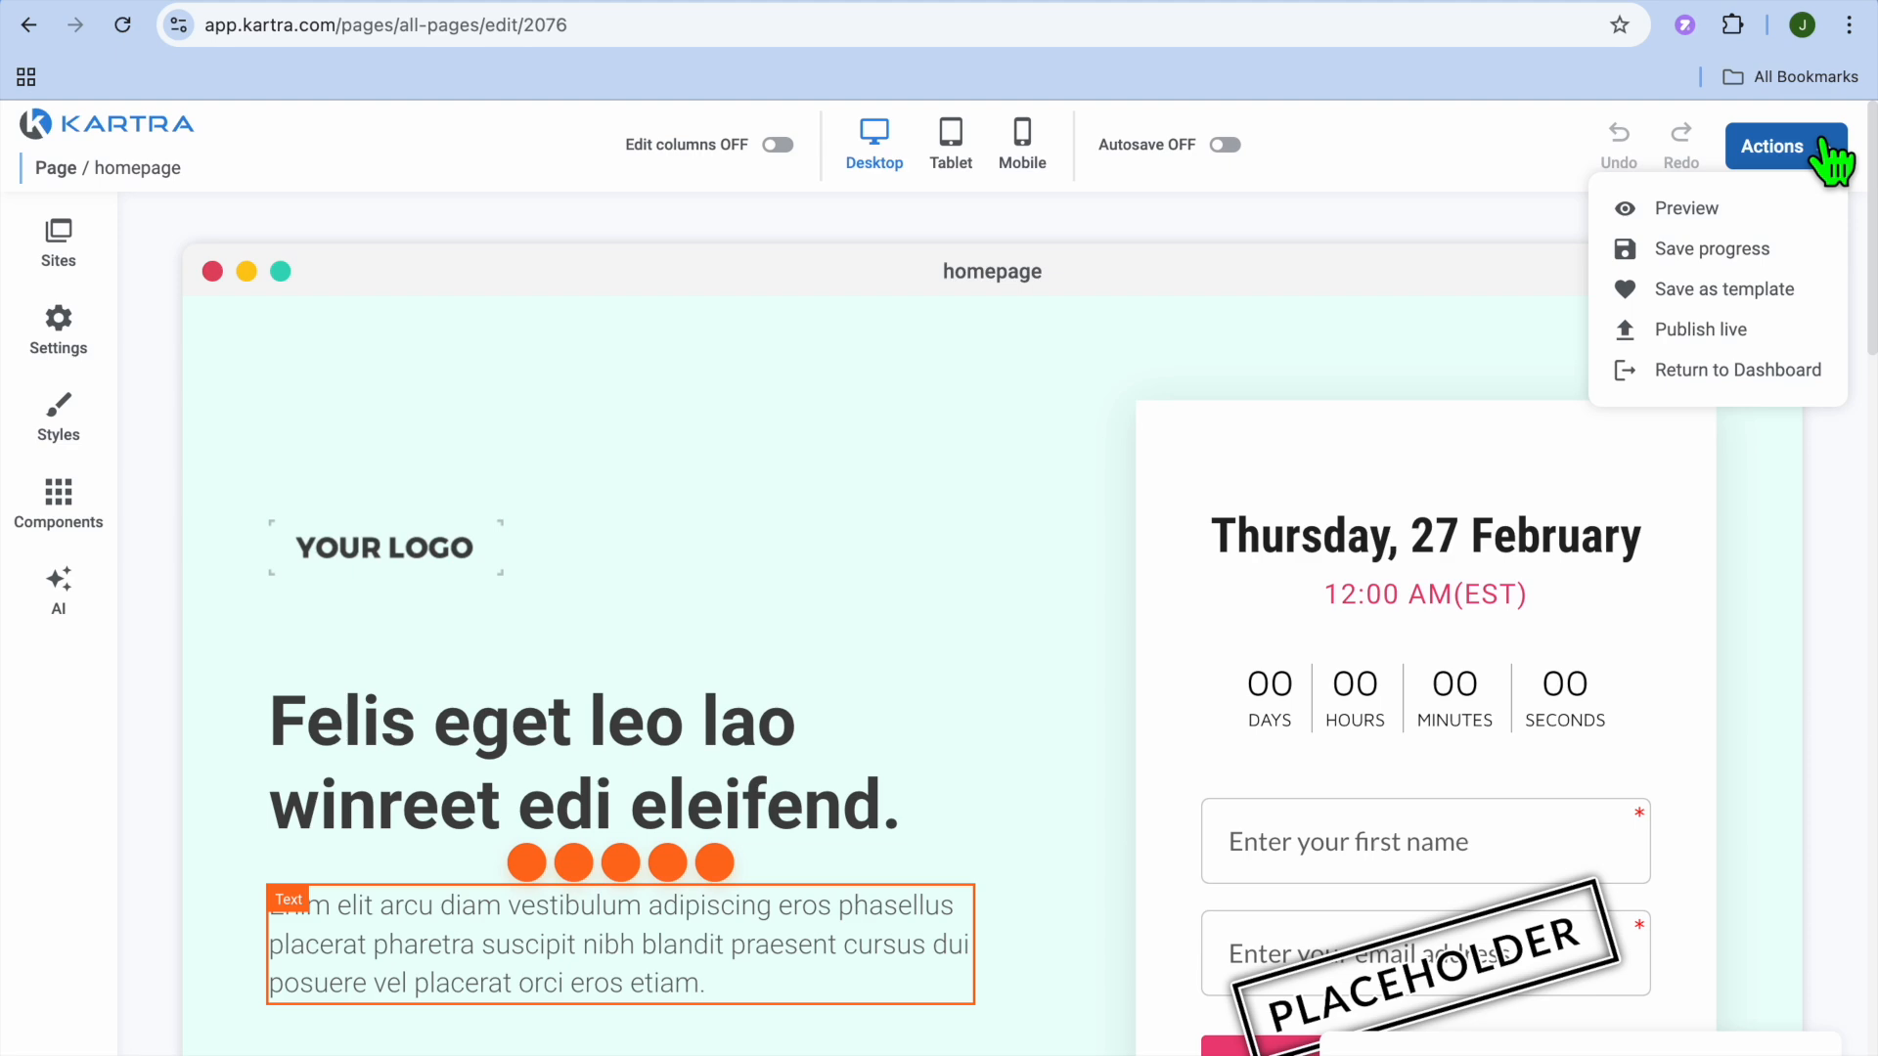
pyautogui.click(1760, 250)
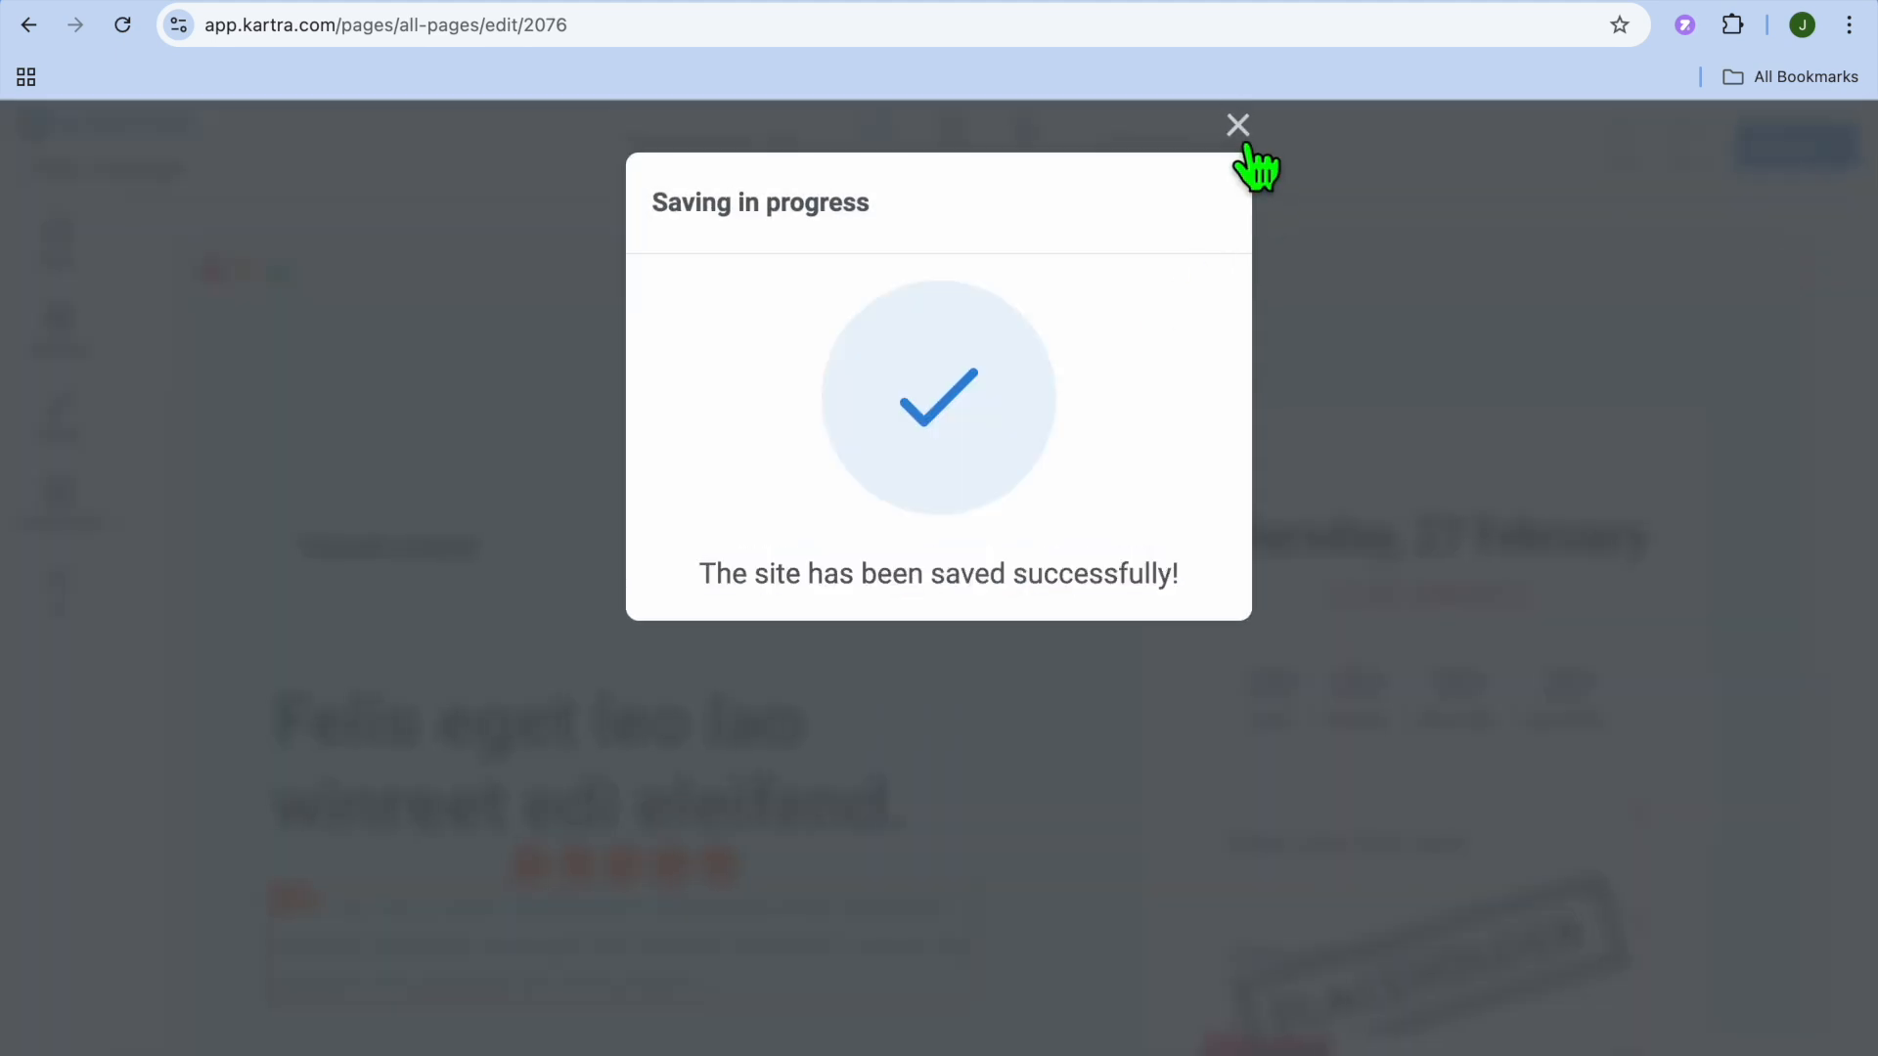
pyautogui.click(1244, 145)
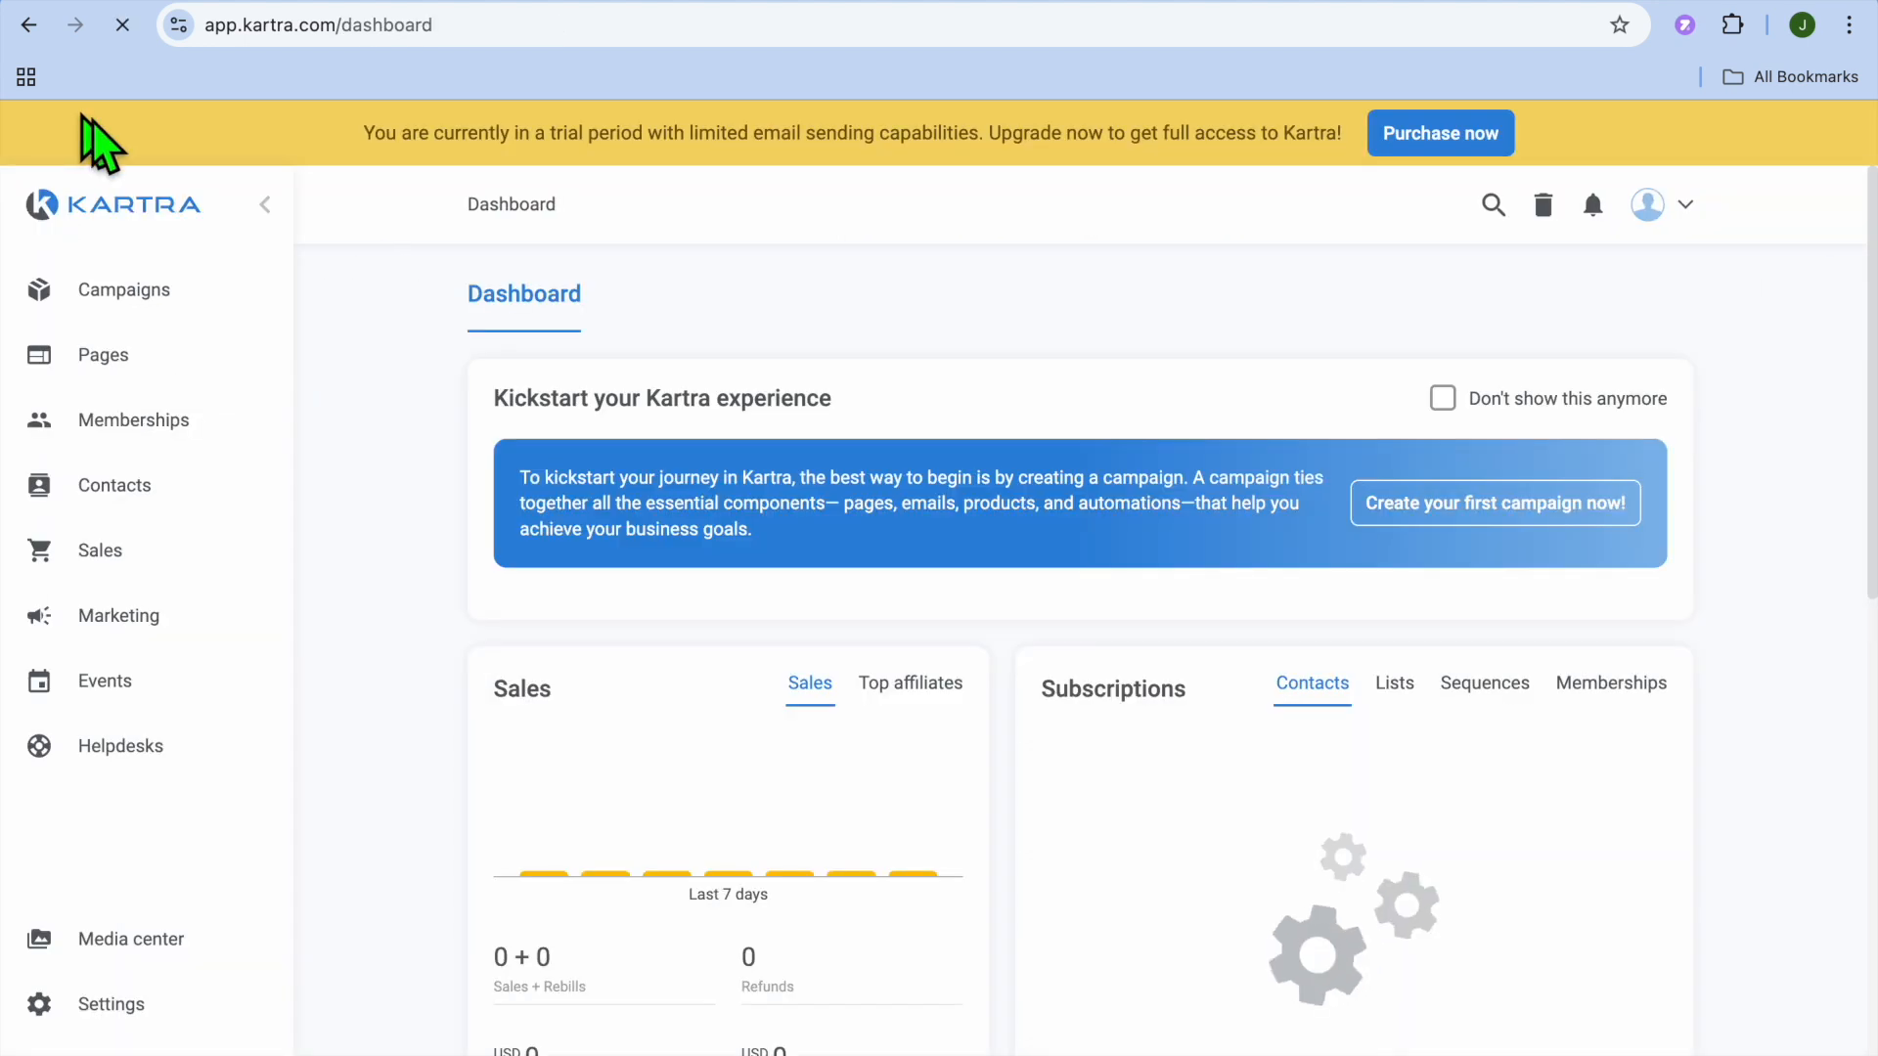
# Step: Look up the Checkout Pages and Thank You Pages templates for a new page, and leave without creating one
pyautogui.click(144, 377)
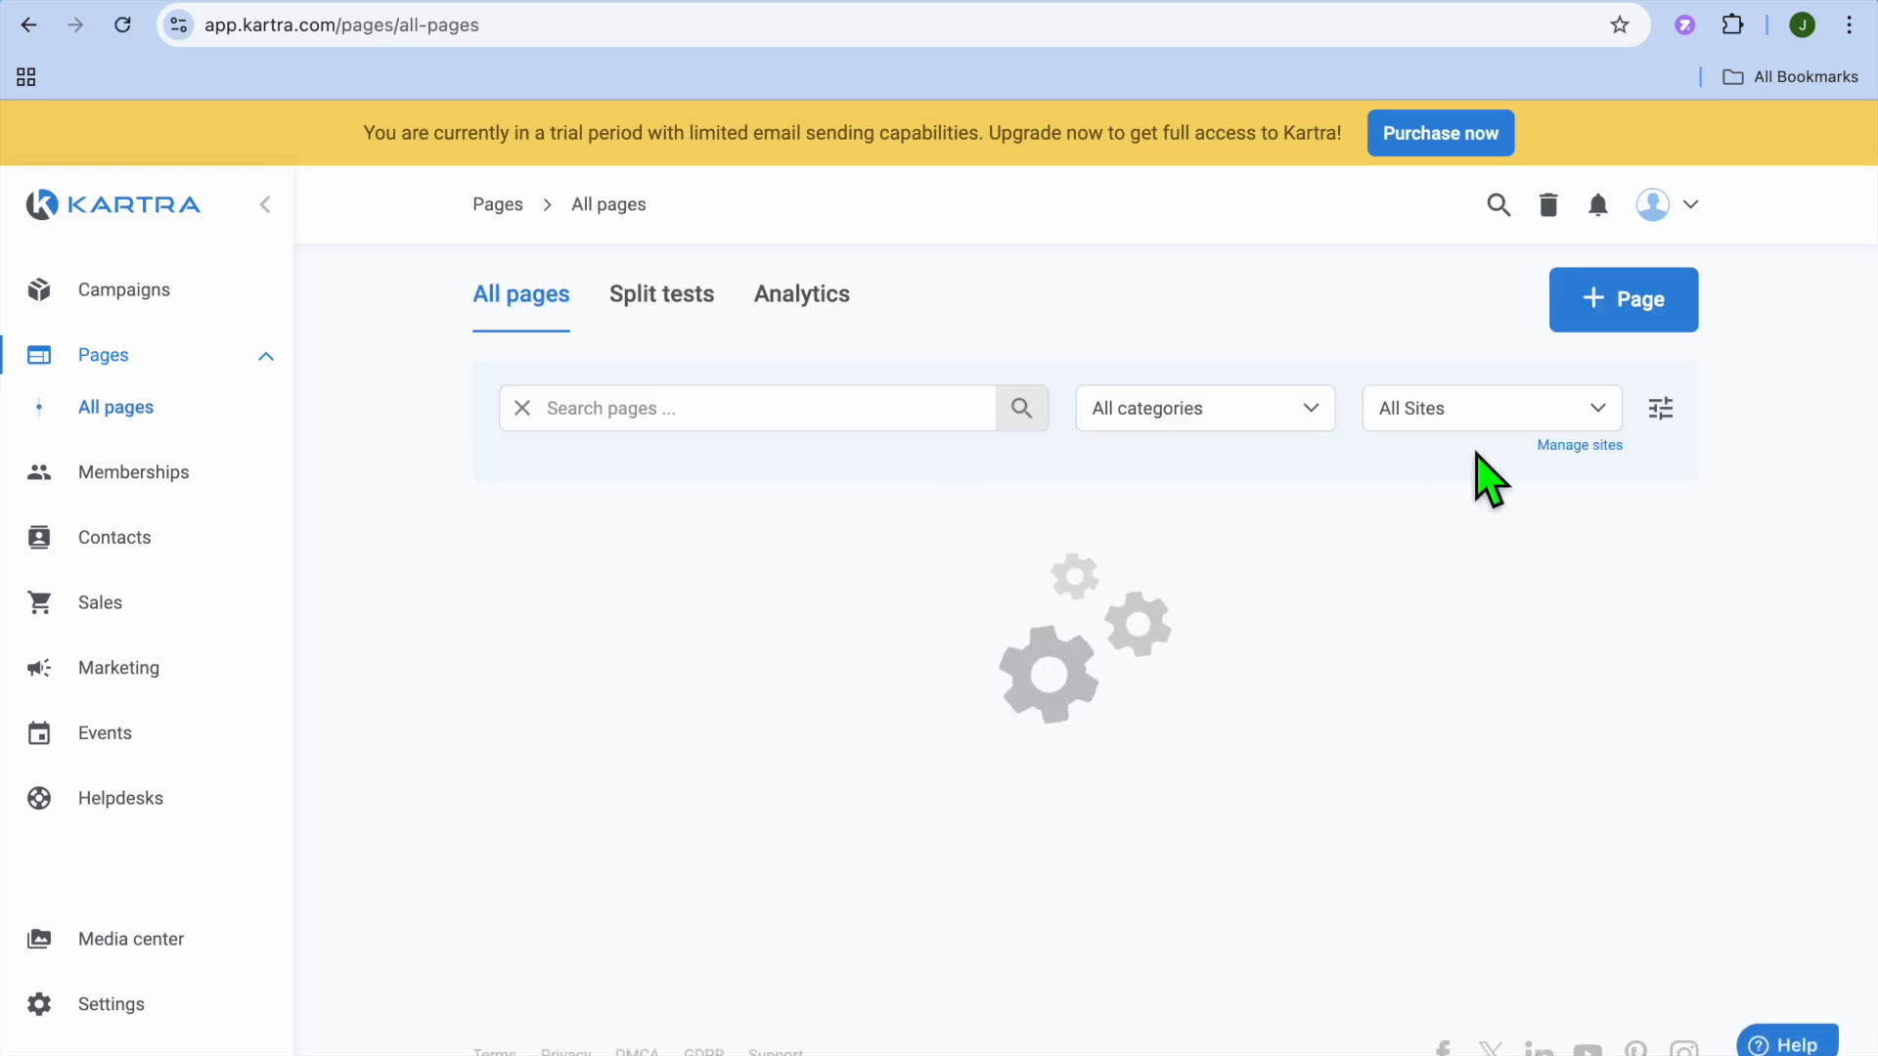
pyautogui.click(1623, 322)
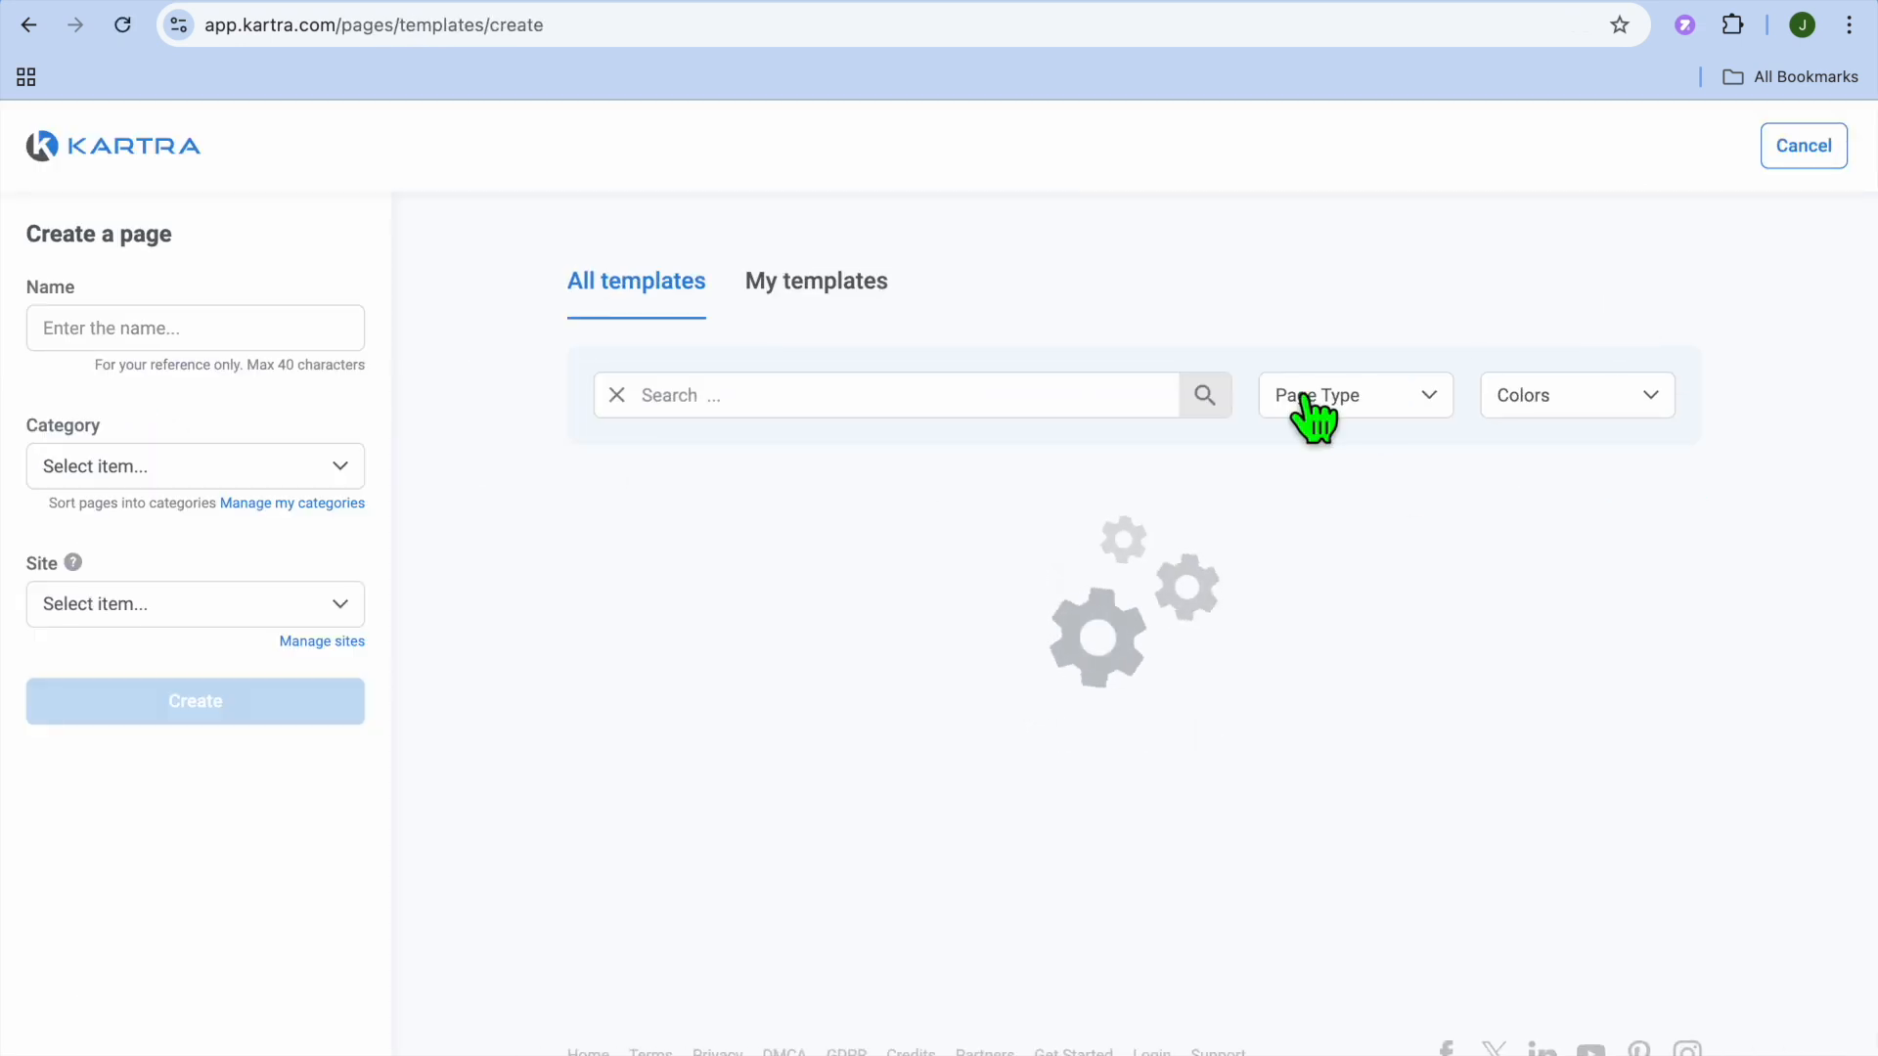
pyautogui.click(1426, 397)
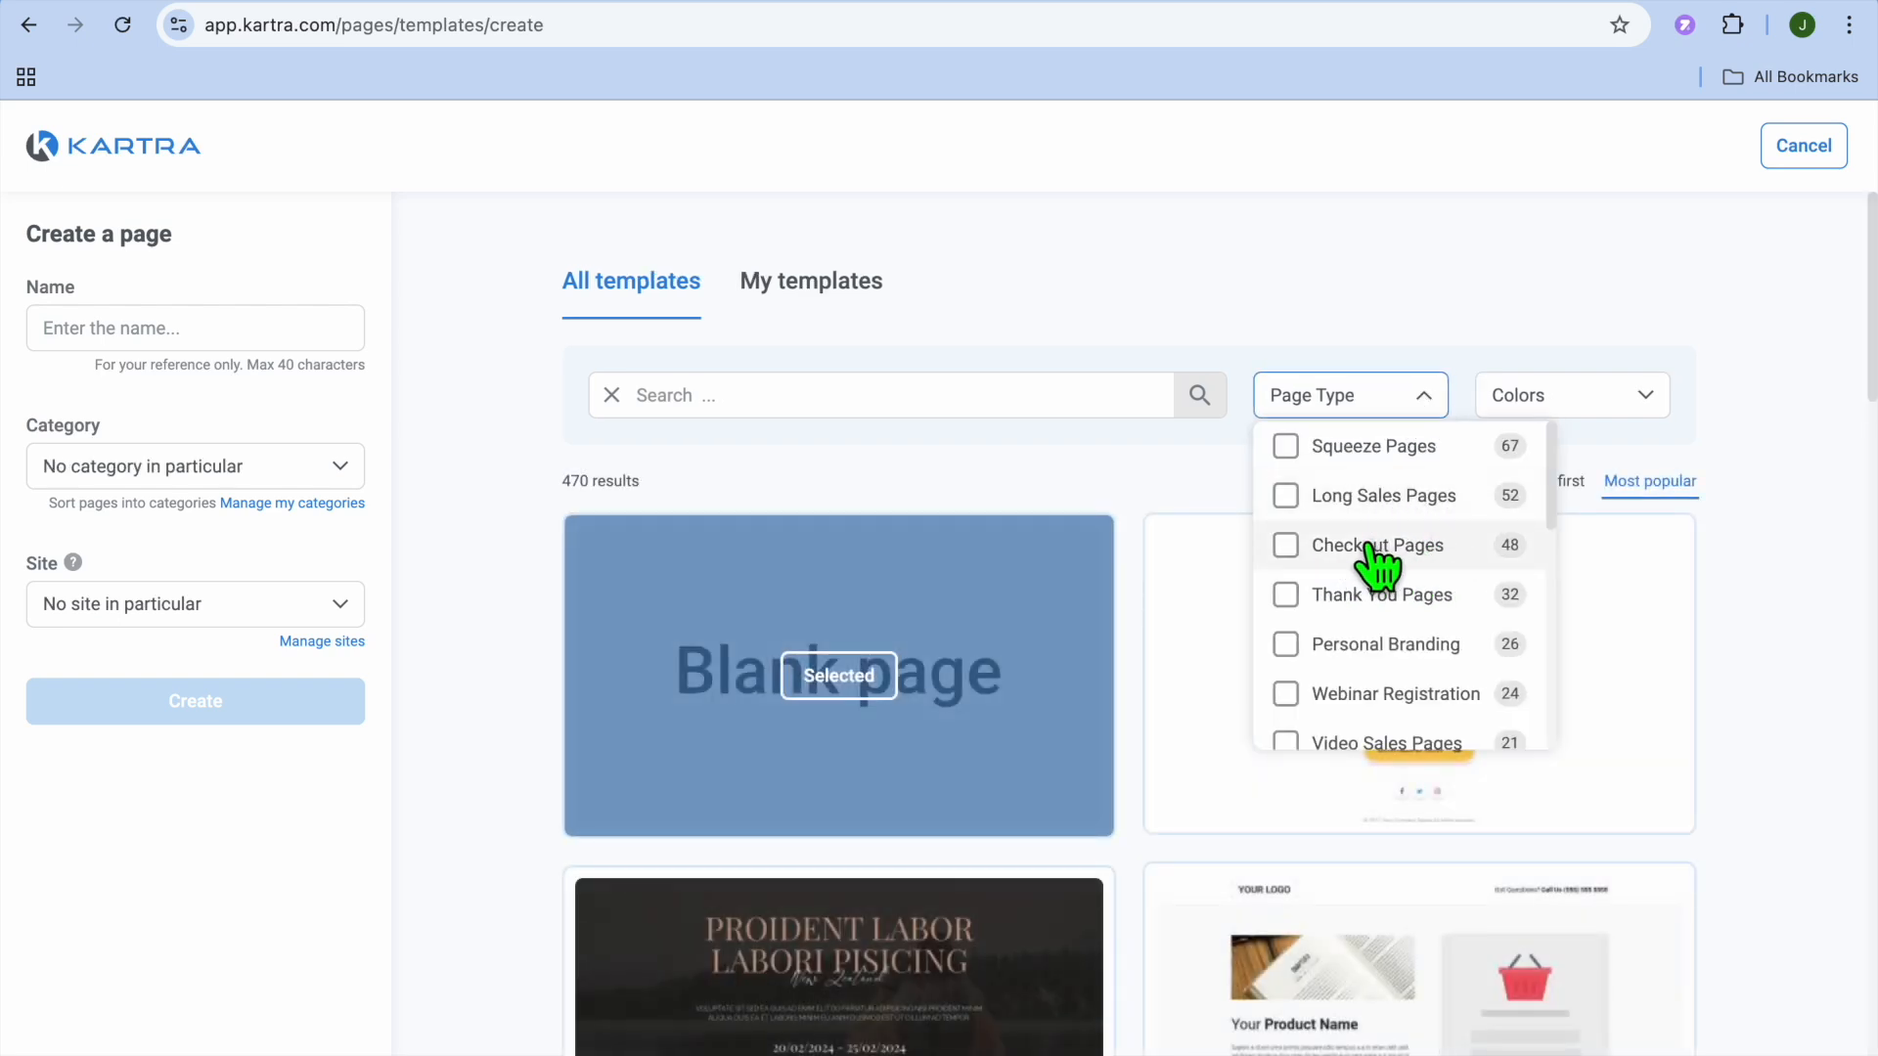
pyautogui.click(1284, 545)
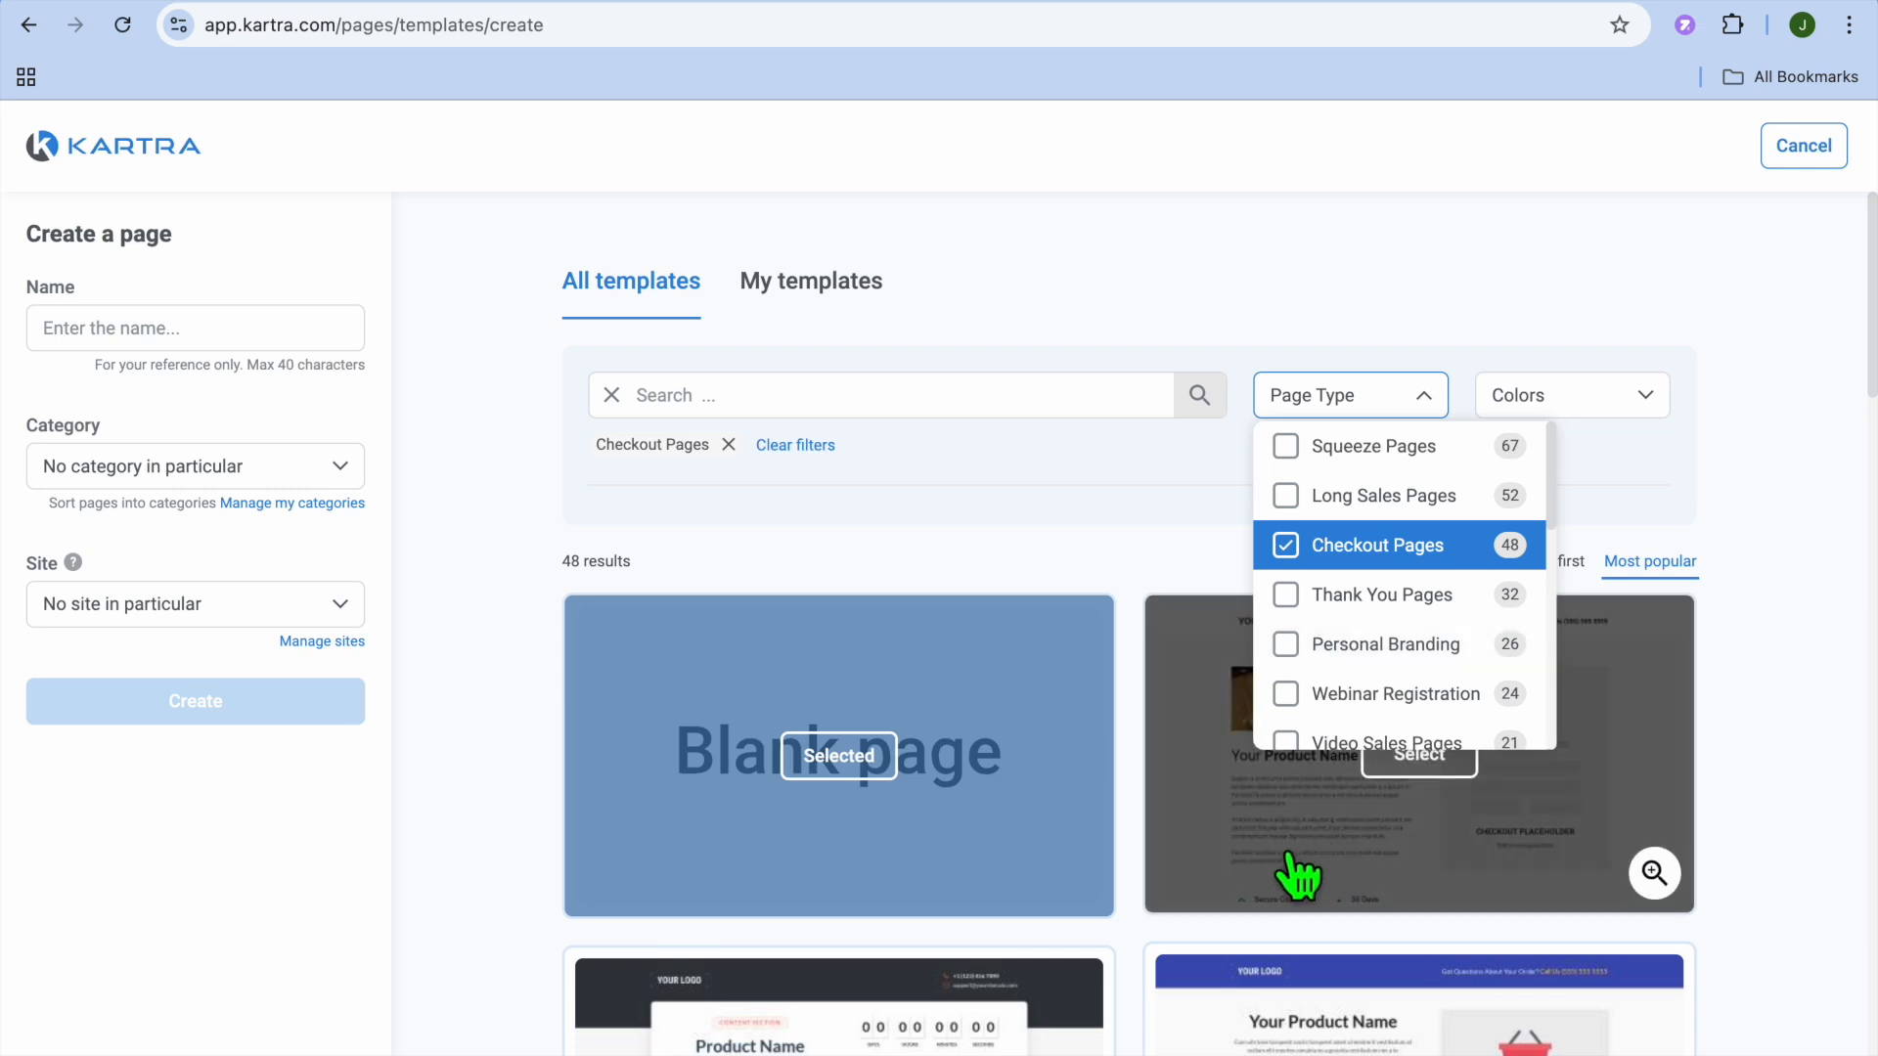
pyautogui.click(1287, 599)
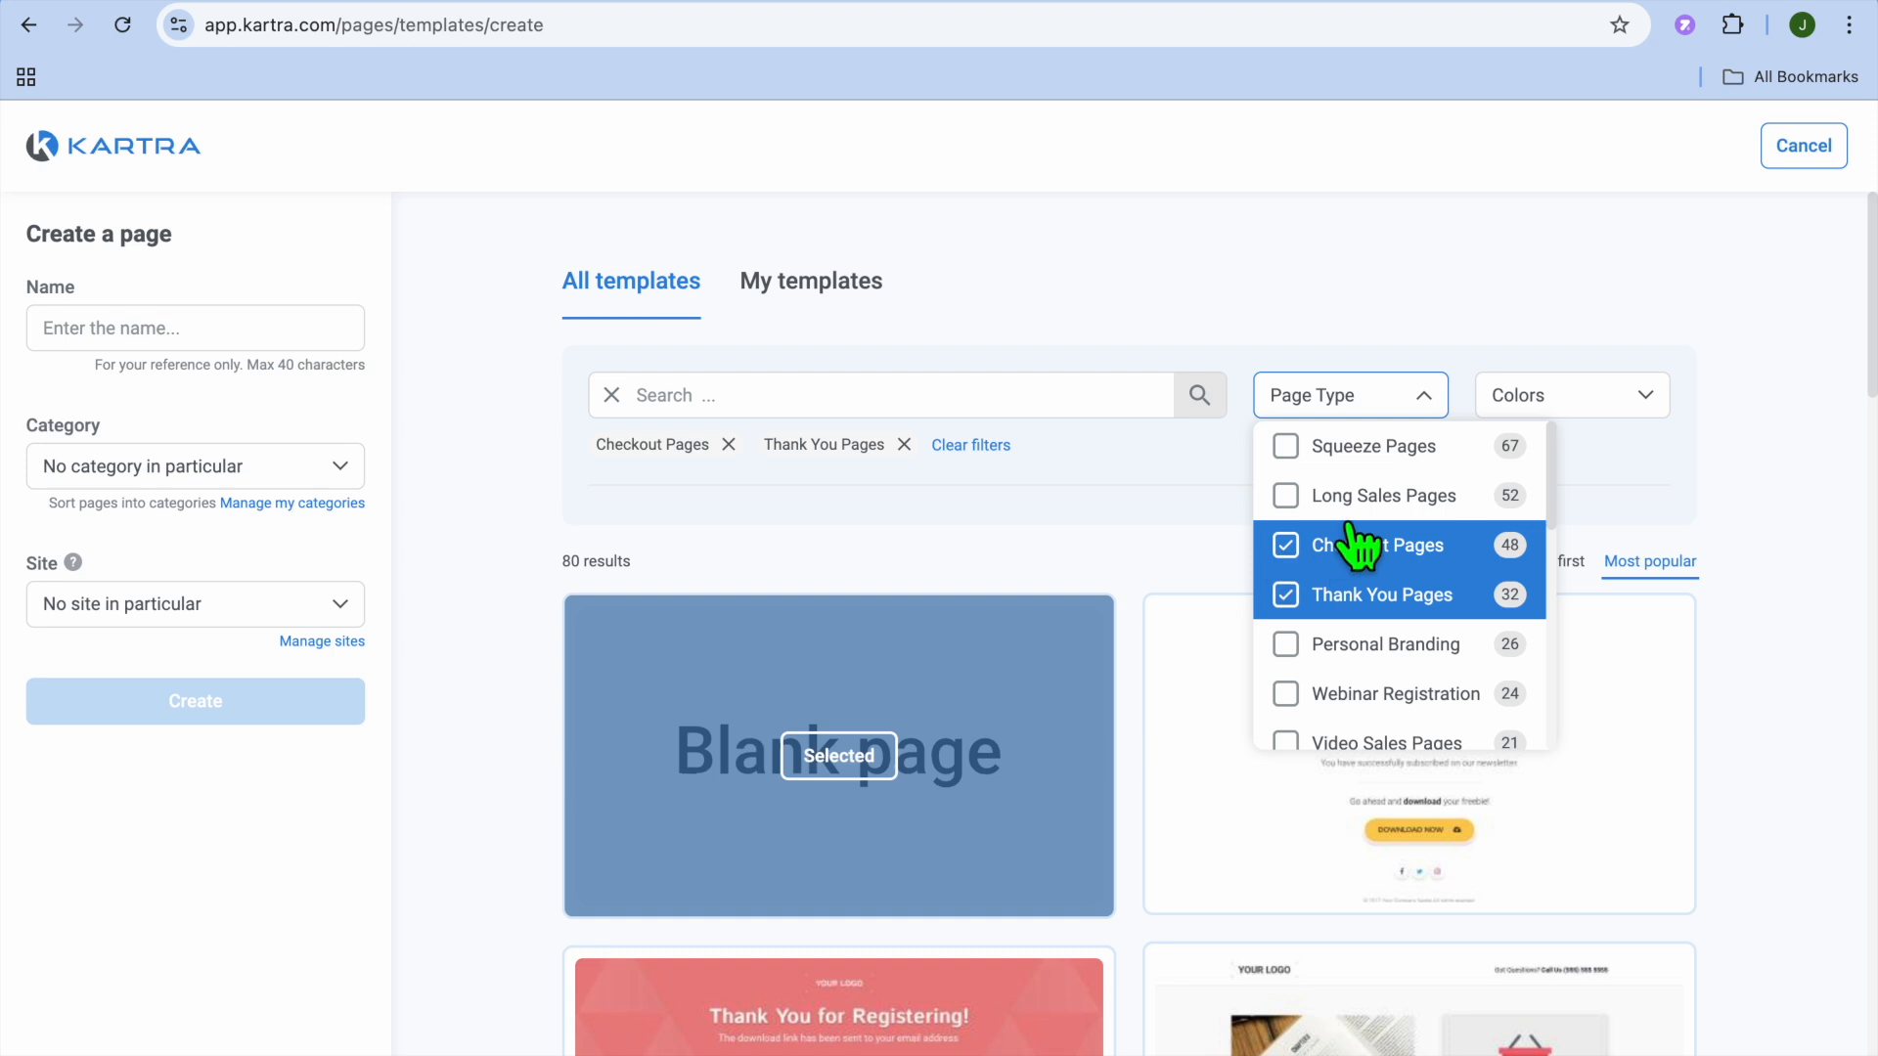
pyautogui.click(1802, 147)
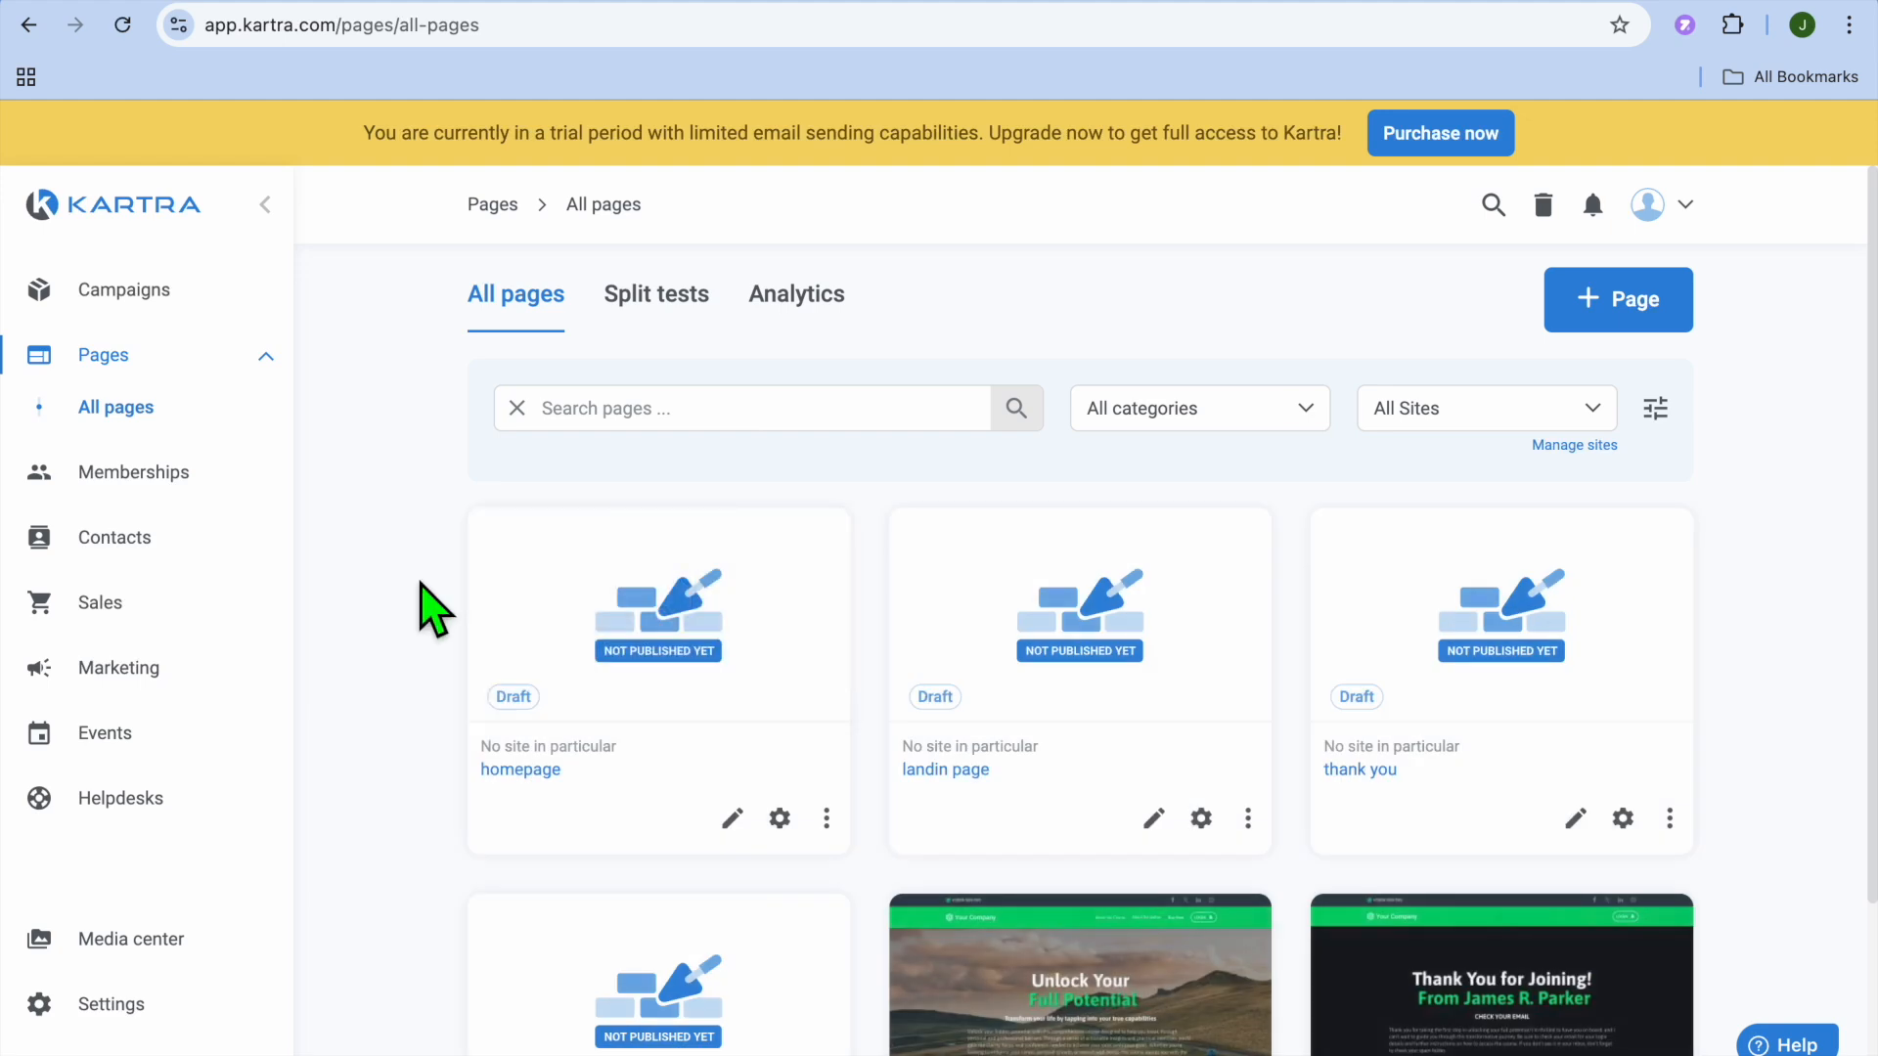
# Step: Open the test membership product's page settings, review its product page destination and URL, and save them as they are
pyautogui.click(93, 602)
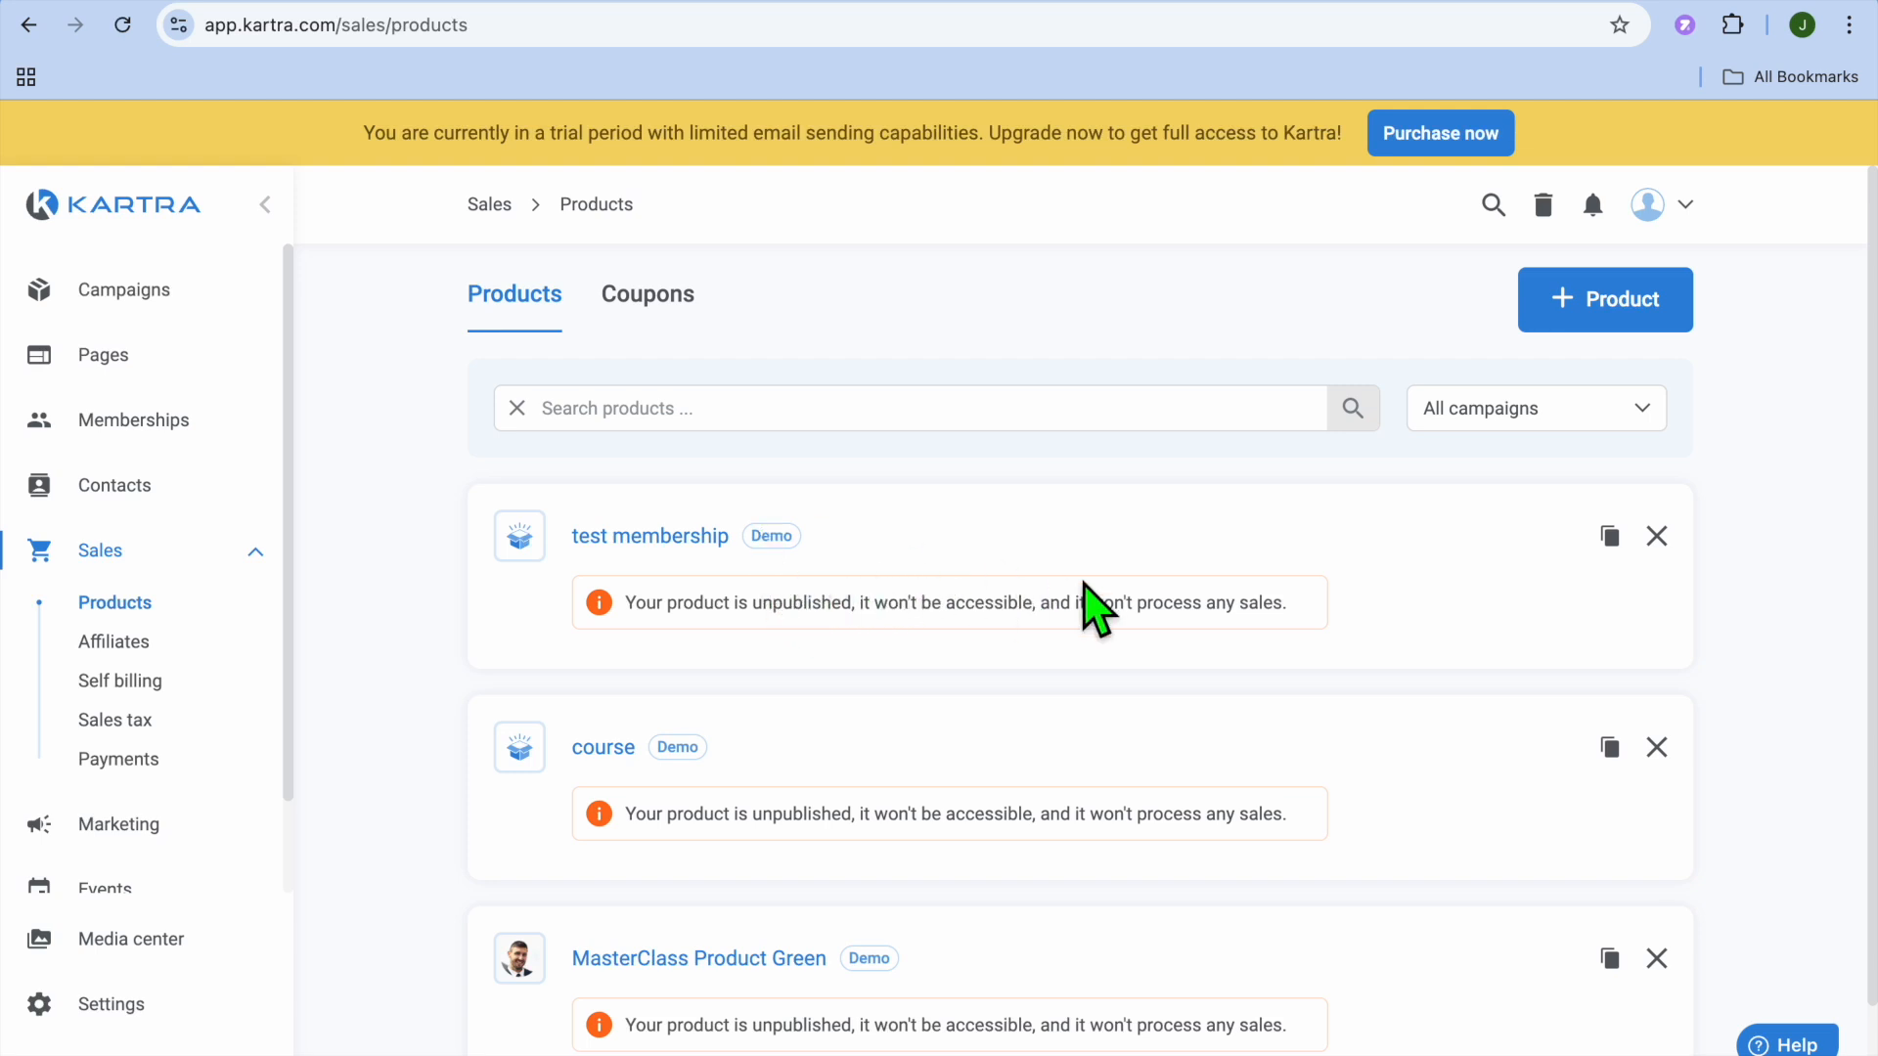
pyautogui.click(601, 536)
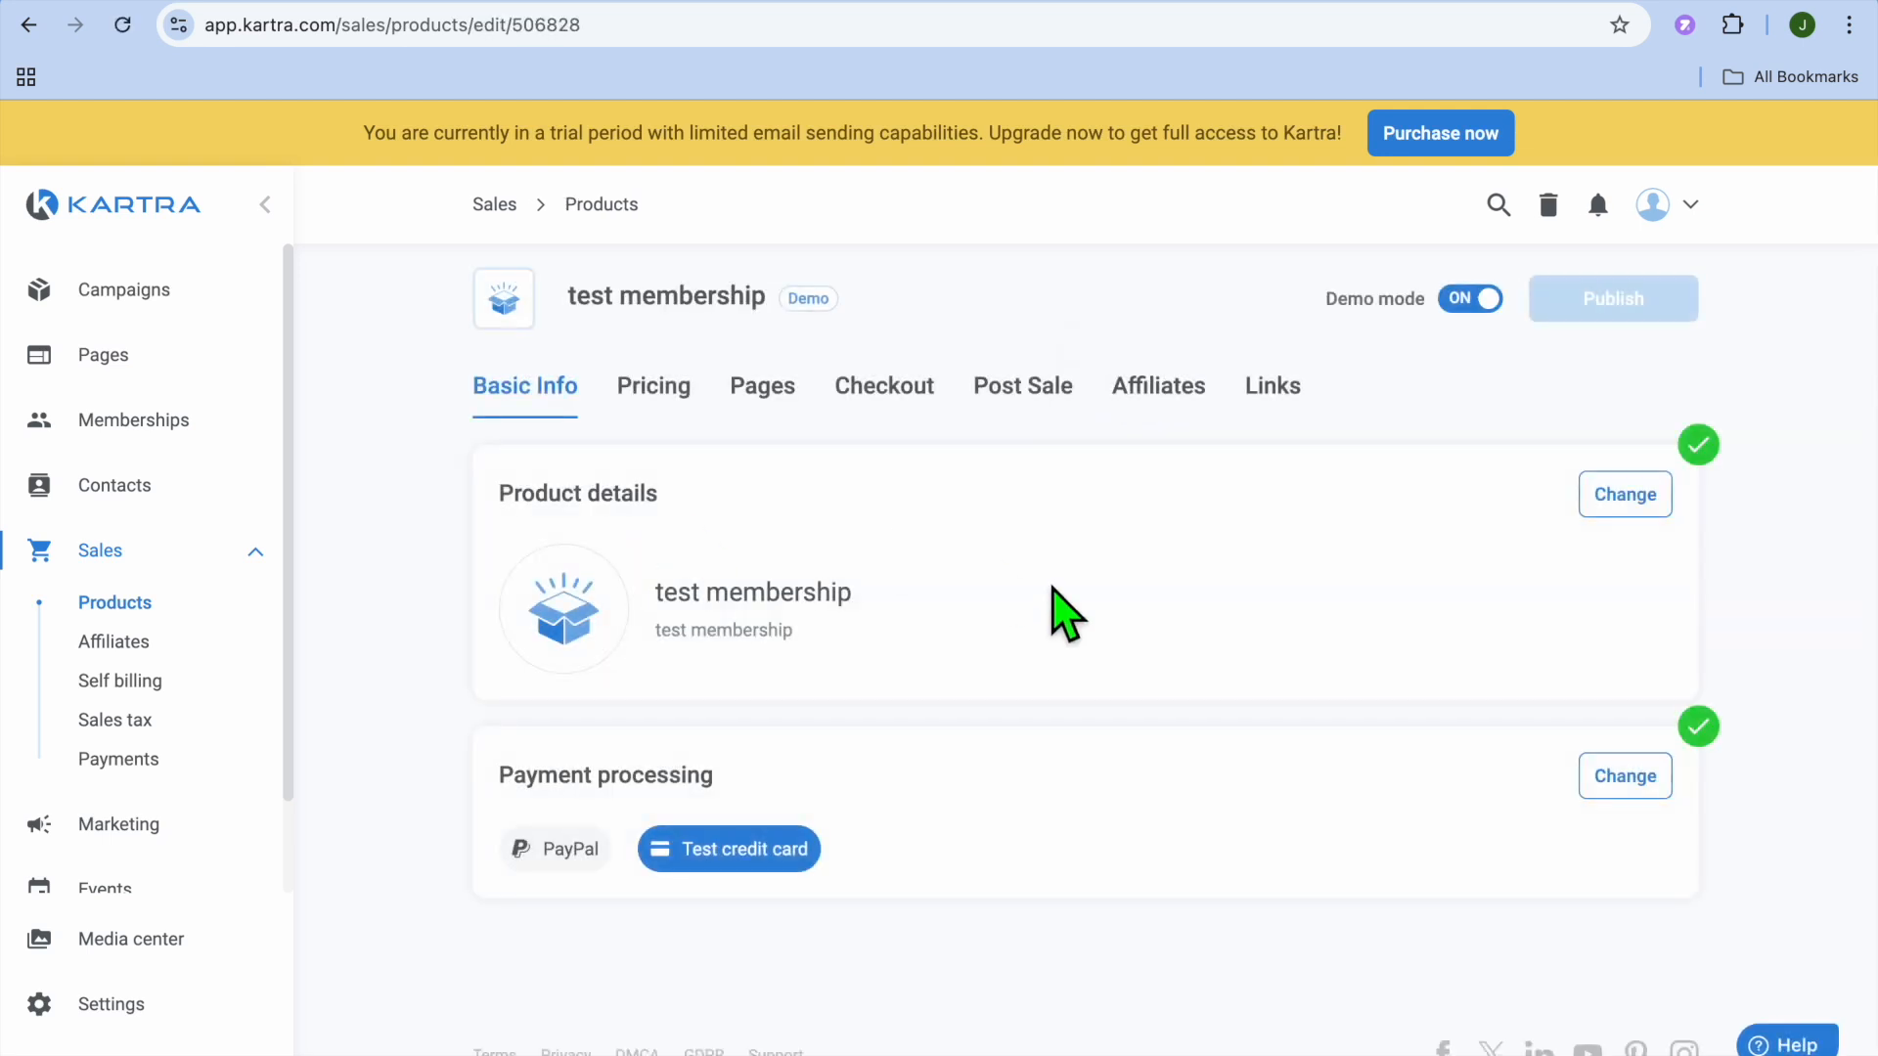
pyautogui.click(782, 393)
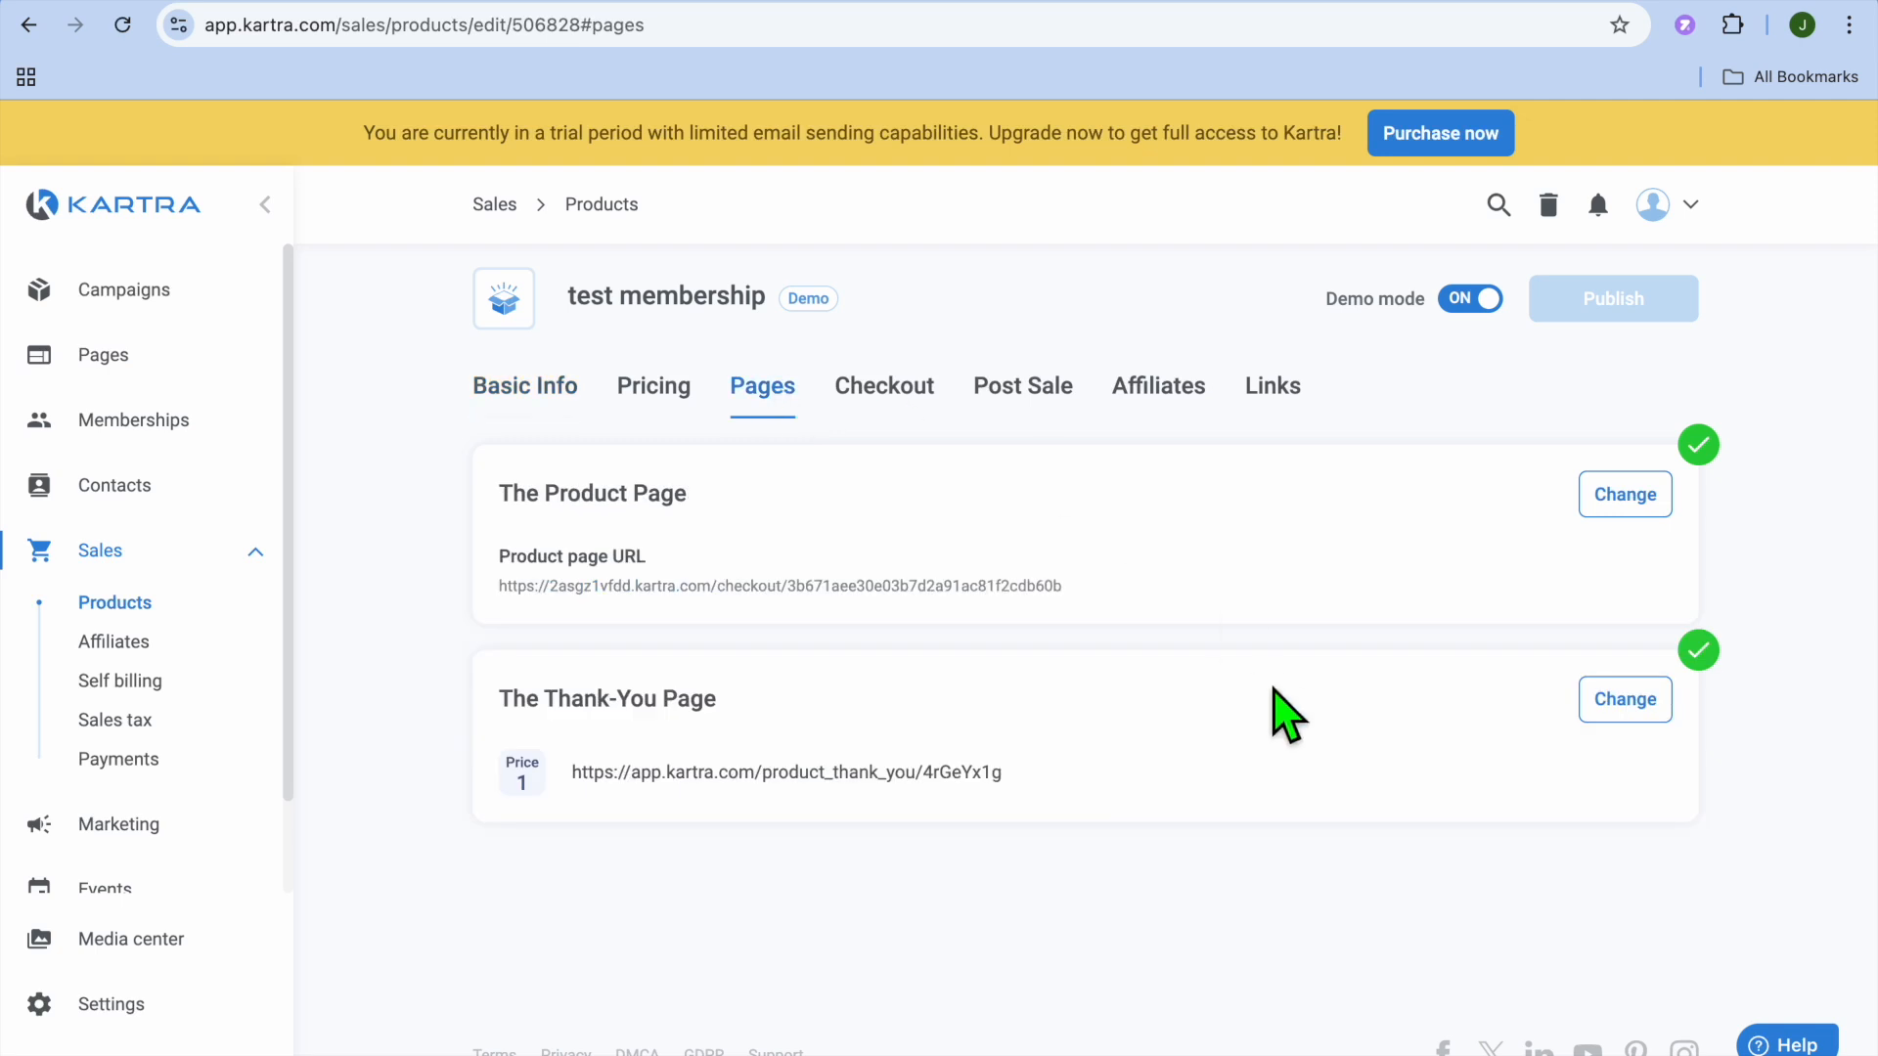
pyautogui.click(1630, 507)
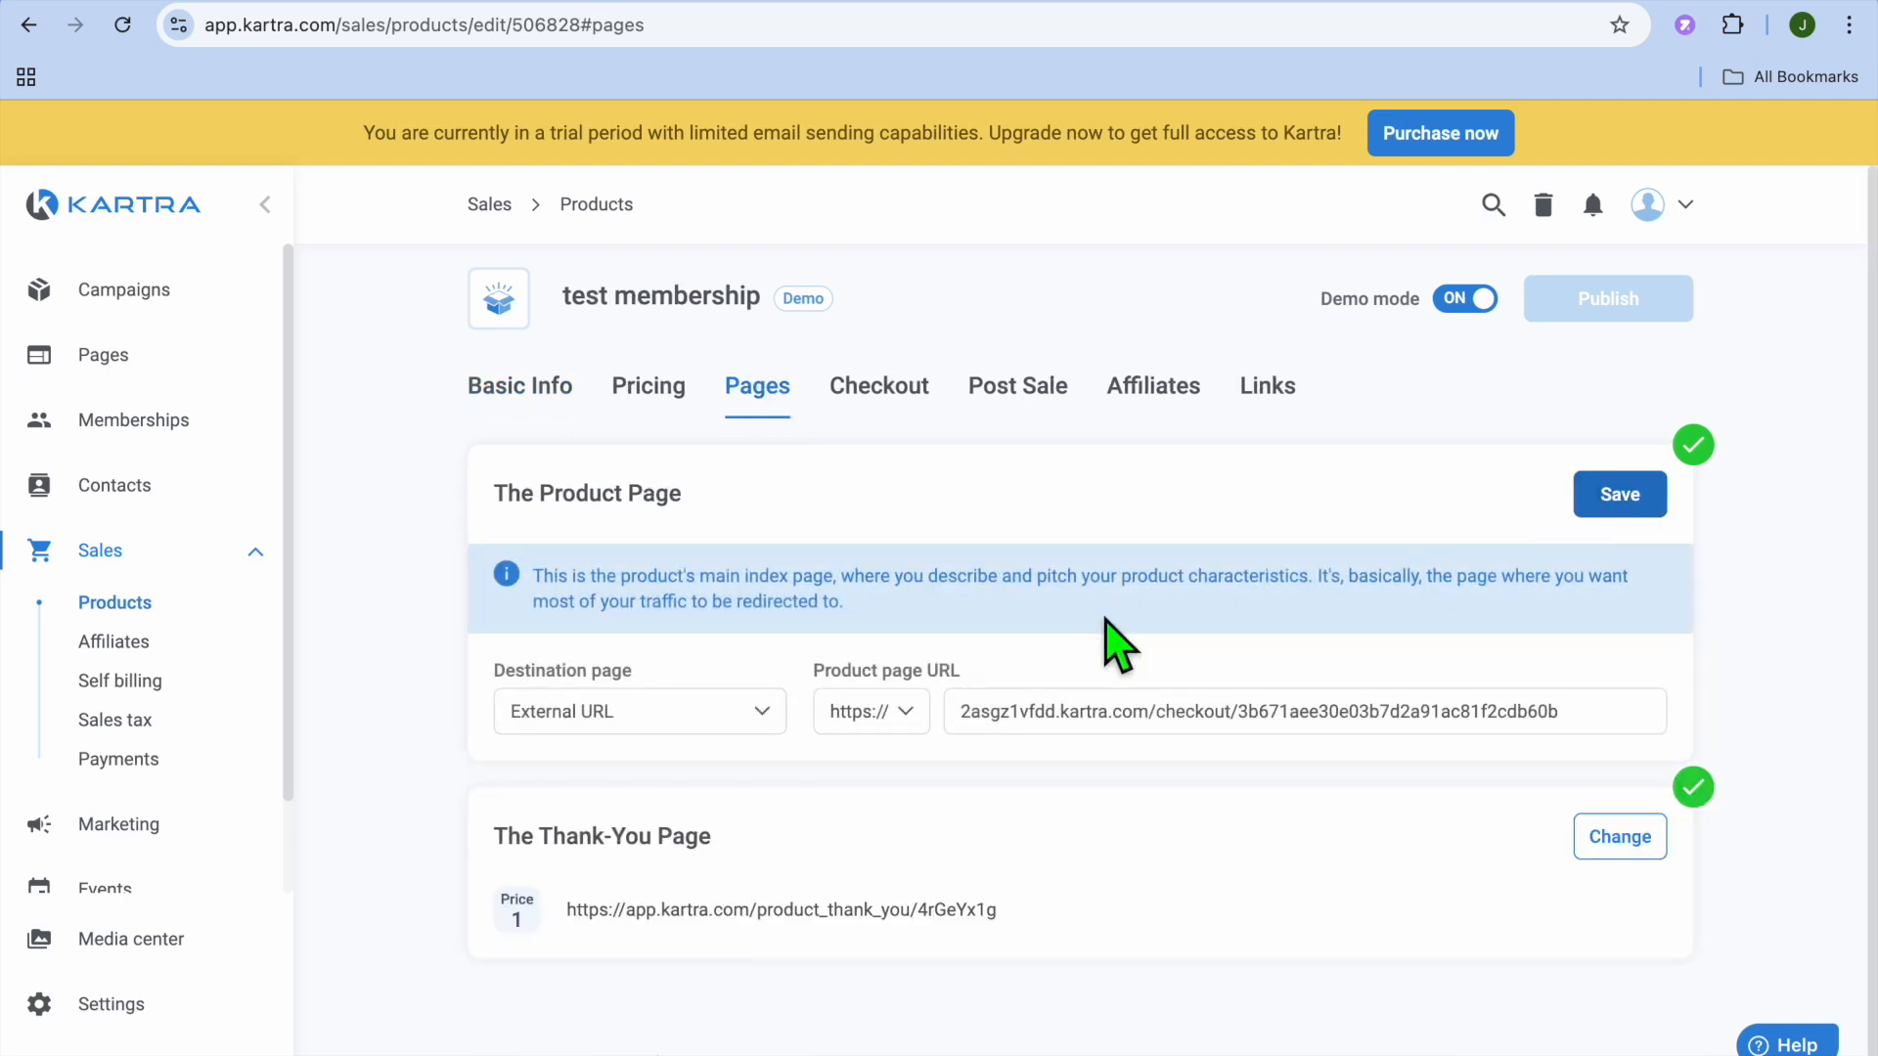
pyautogui.click(1287, 692)
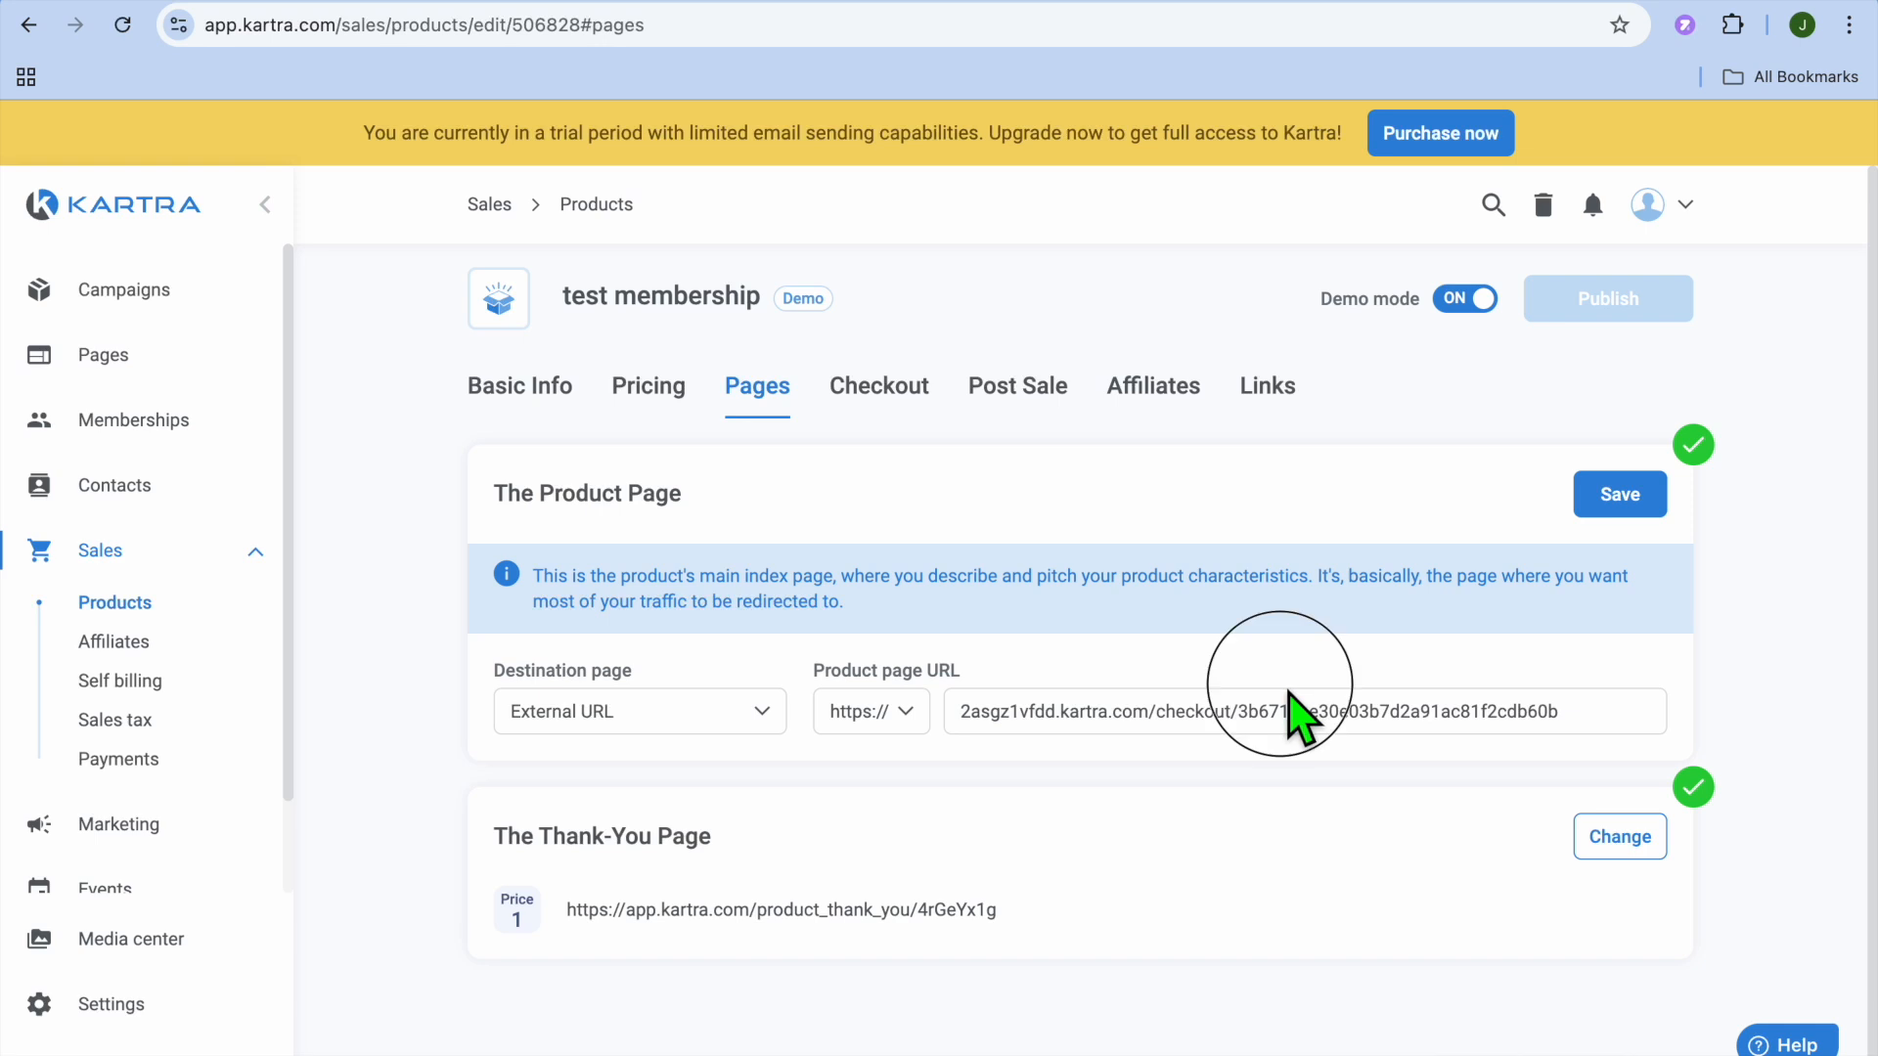
pyautogui.click(1590, 740)
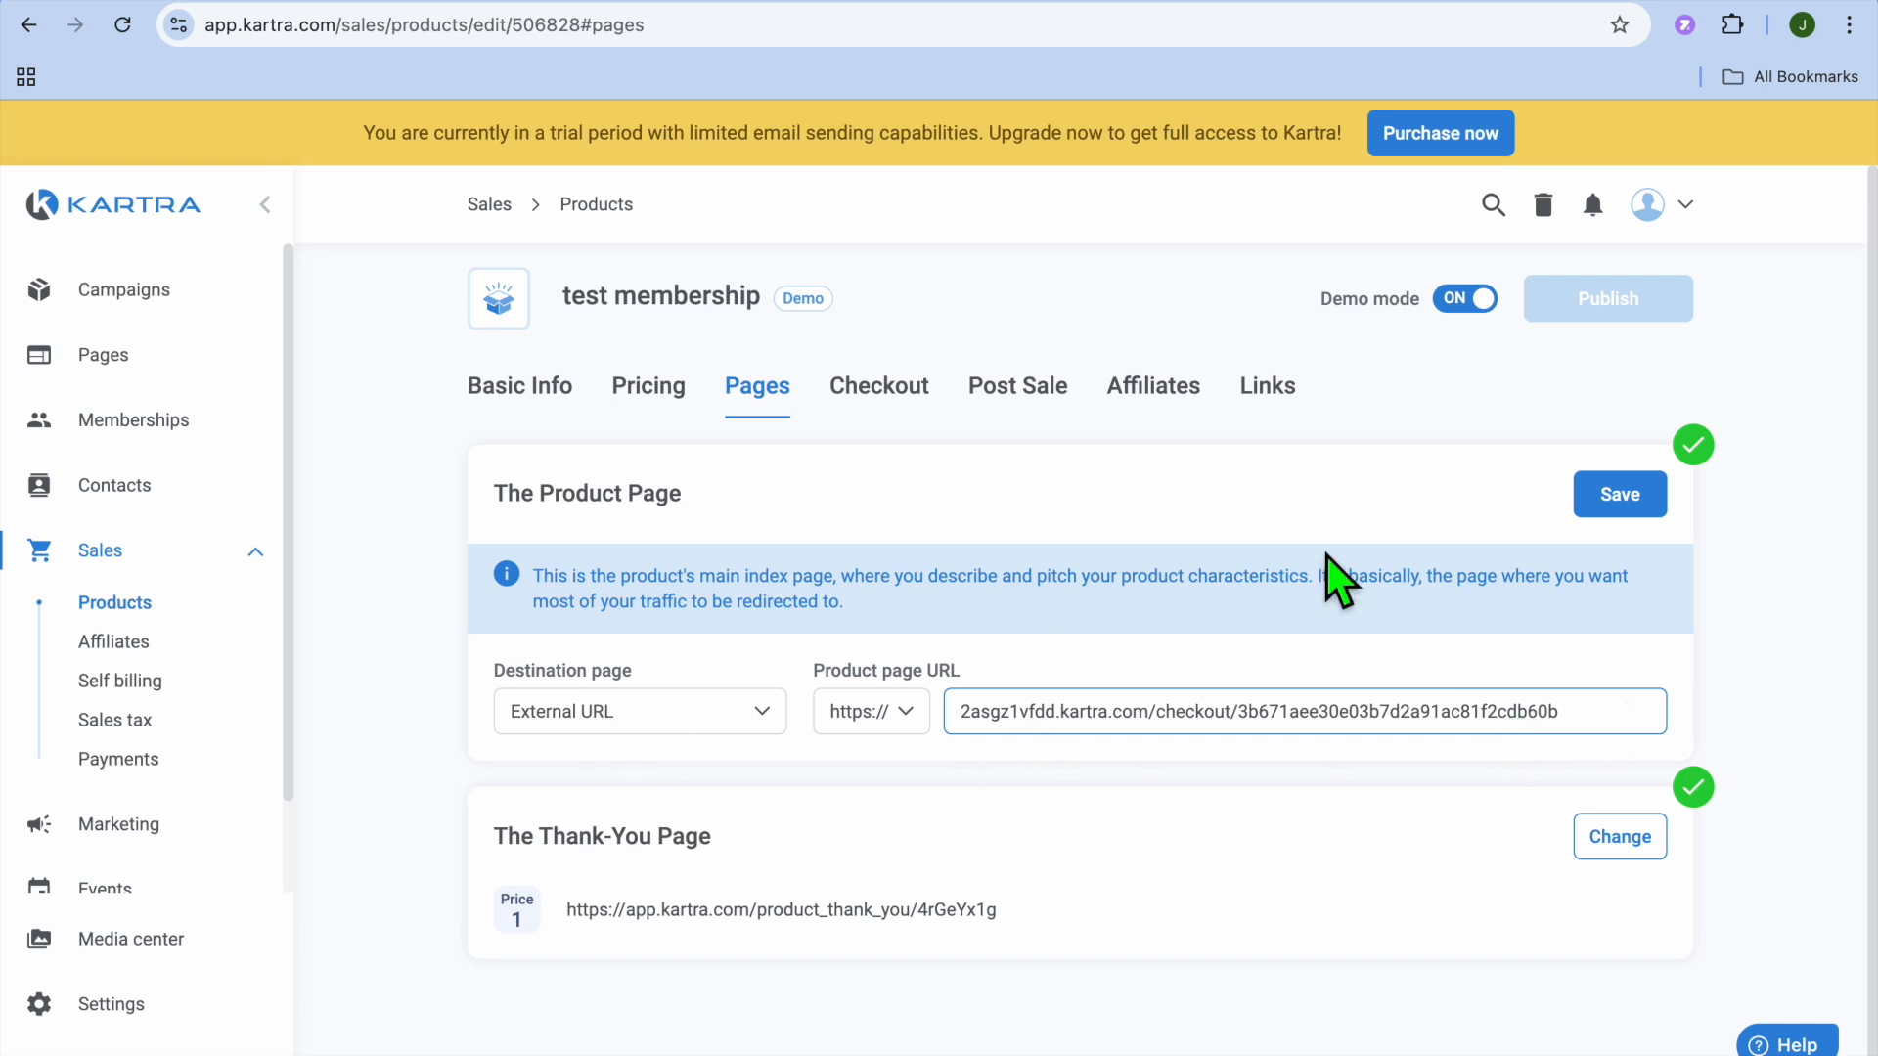
pyautogui.click(1611, 499)
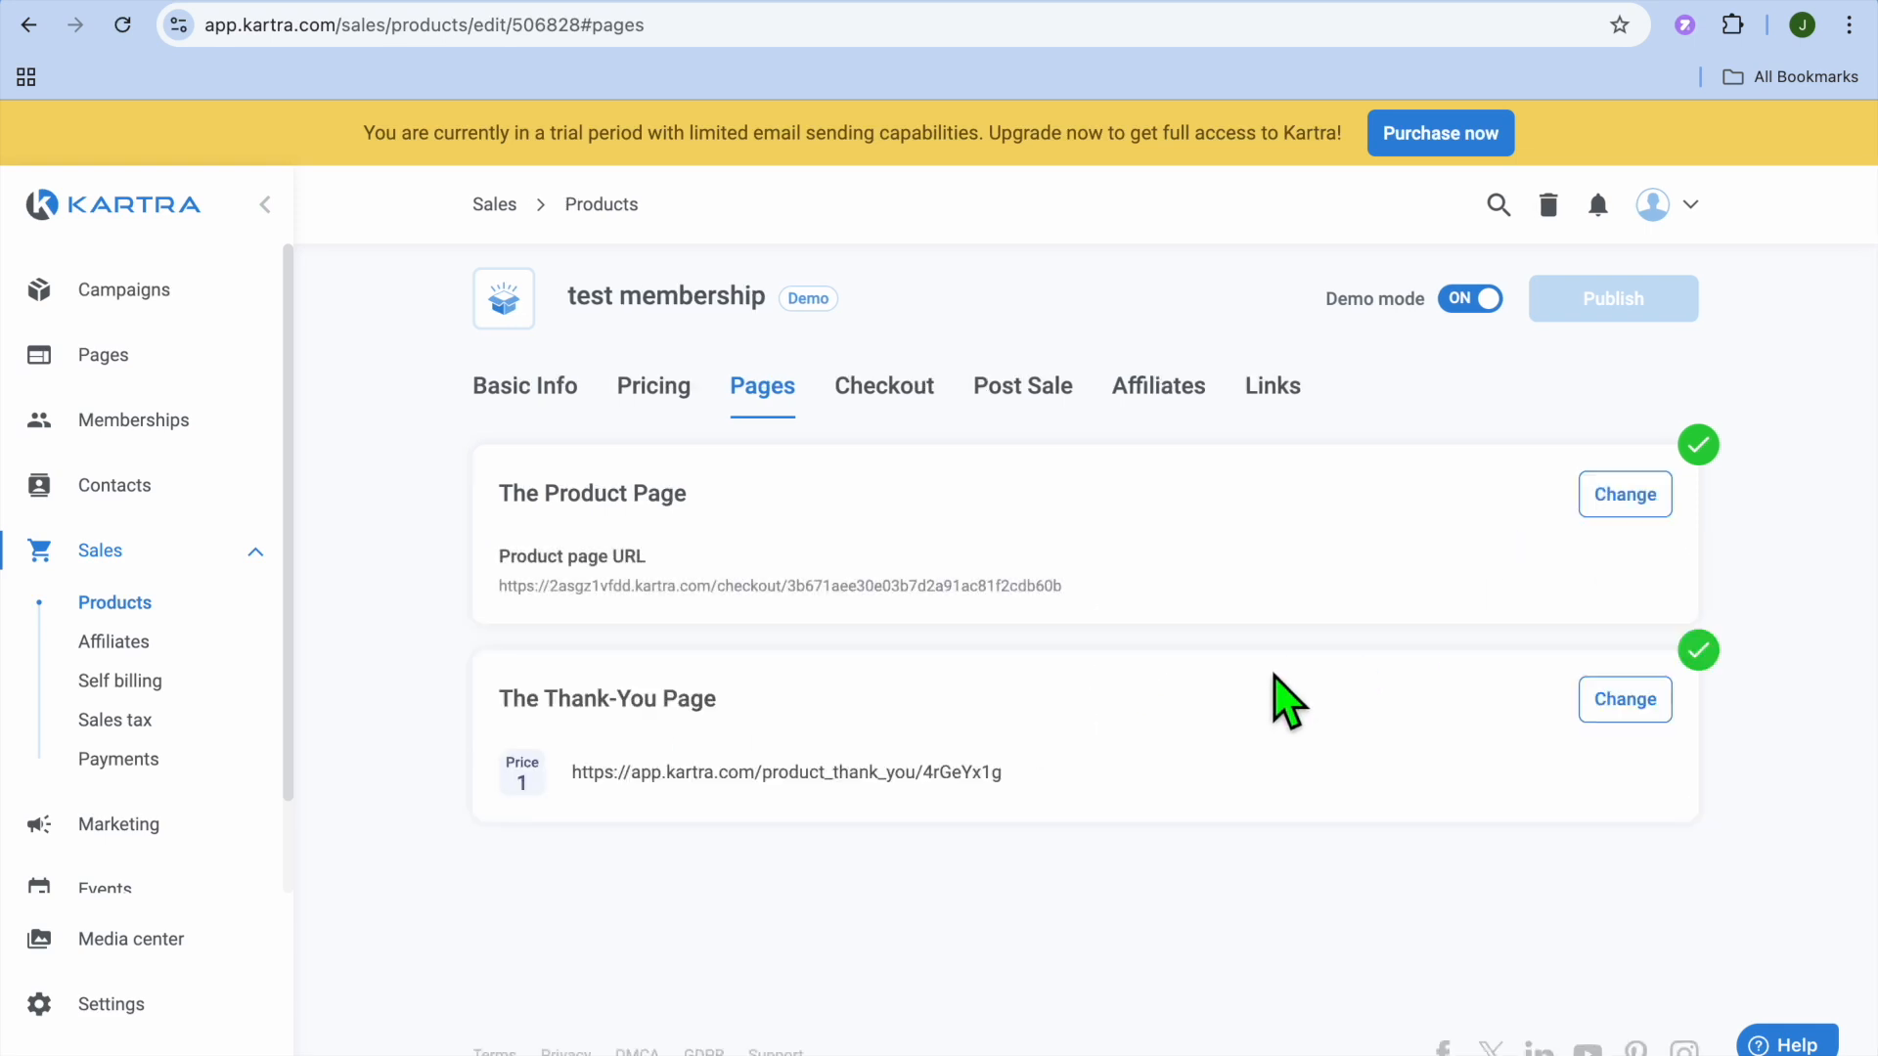
# Step: Visit the test membership's product page URL to preview its checkout page, and return to the product's page settings
pyautogui.moveTo(1094, 591); pyautogui.dragTo(499, 609)
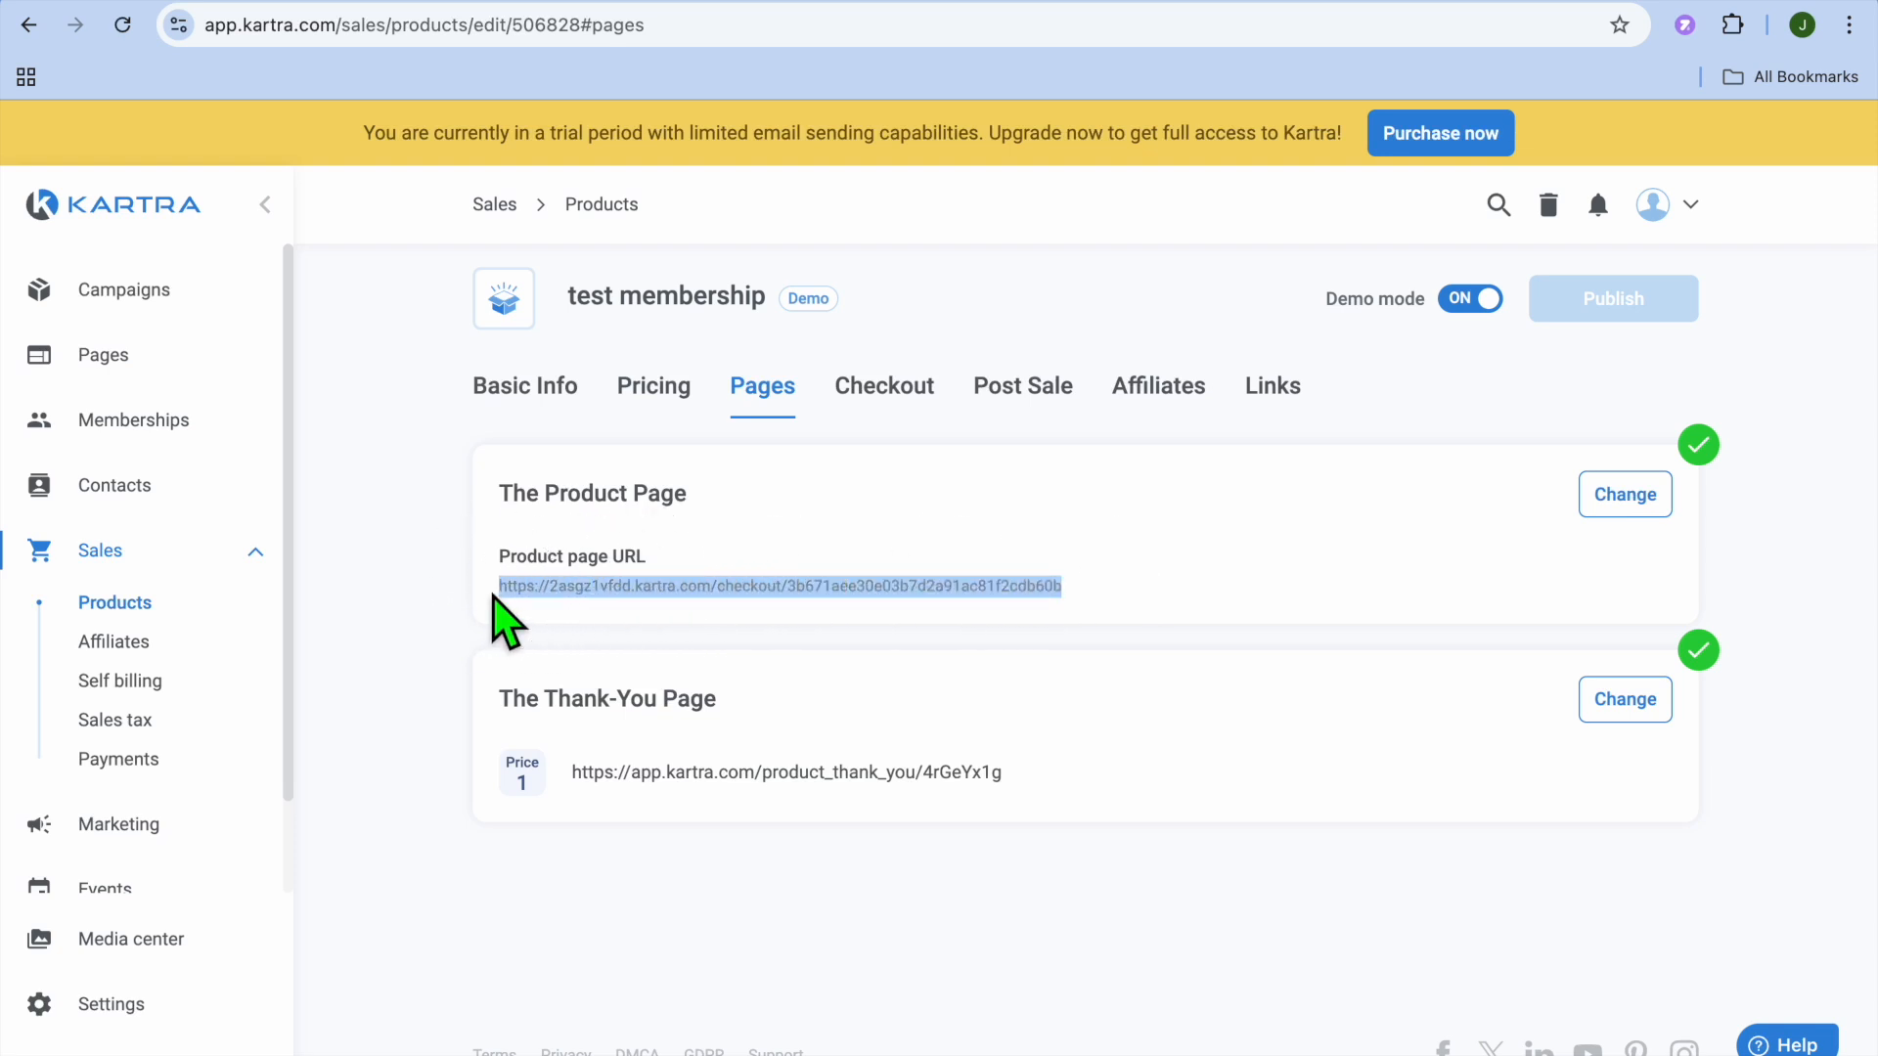
pyautogui.rightClick(573, 591)
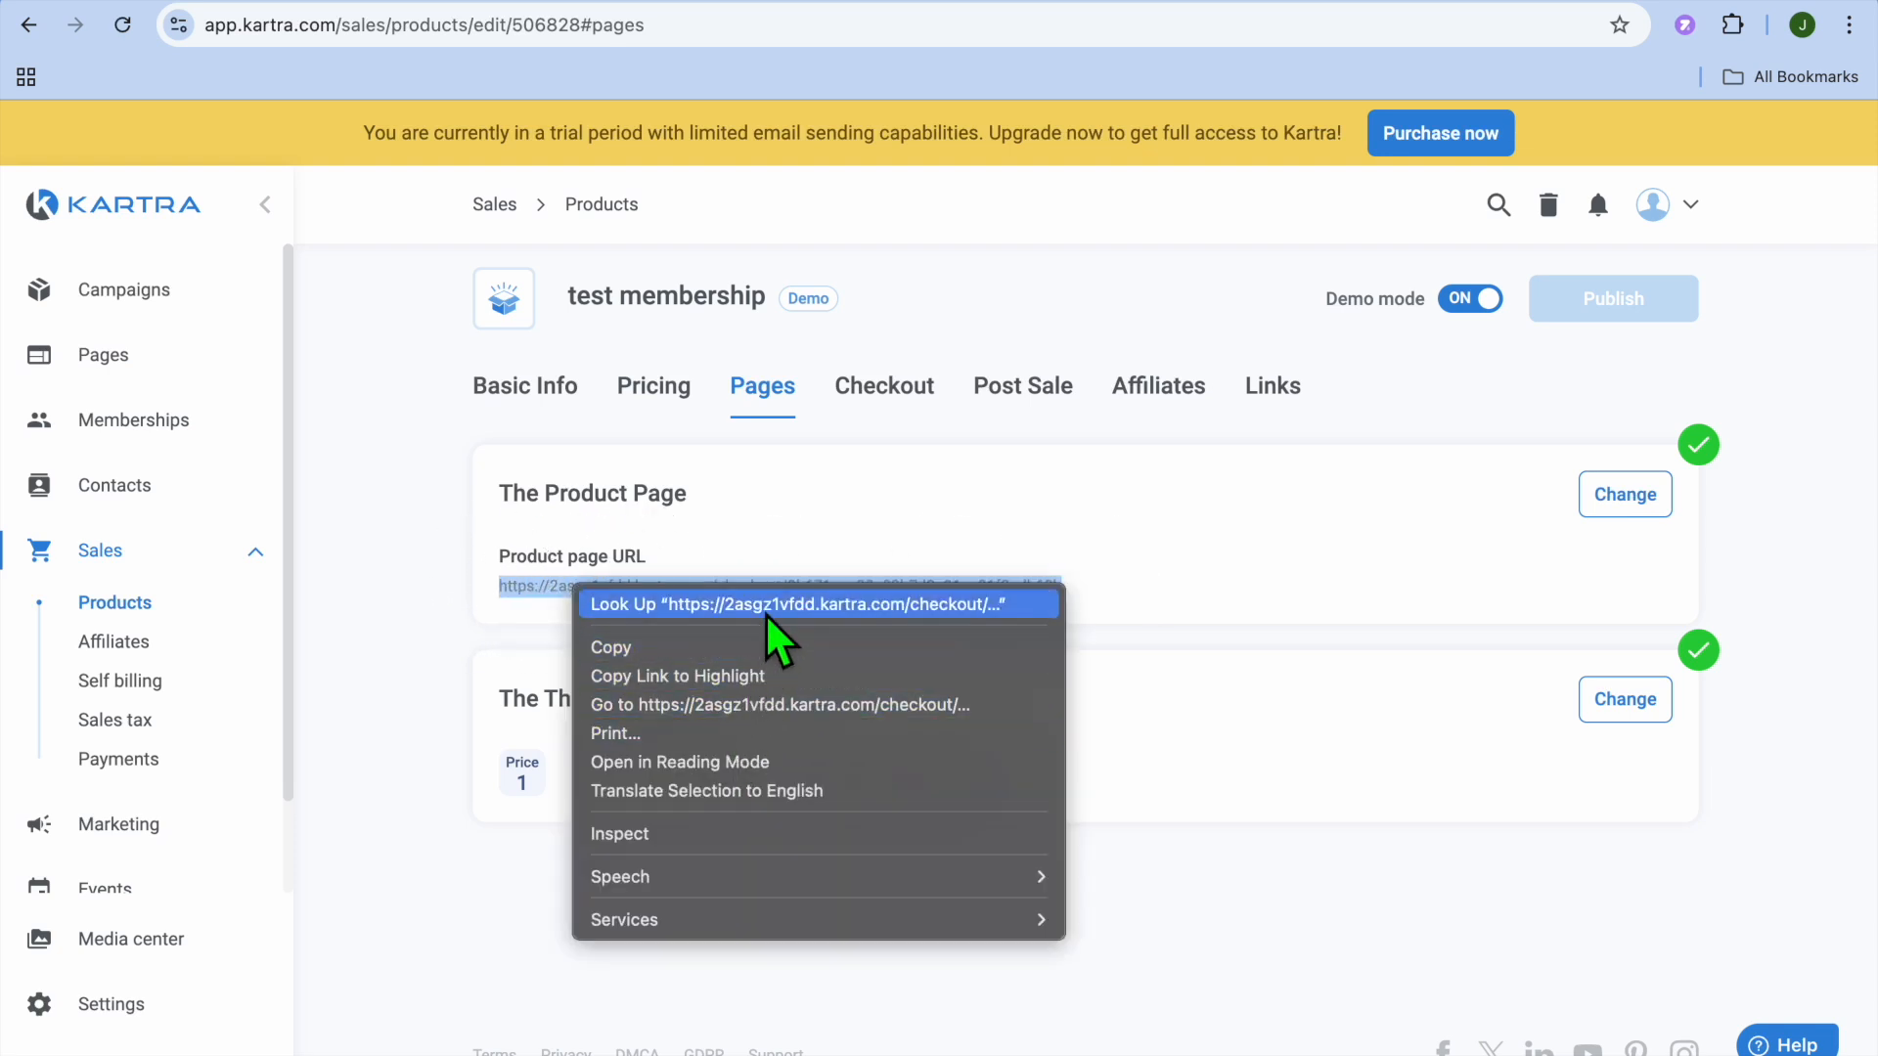
pyautogui.click(759, 717)
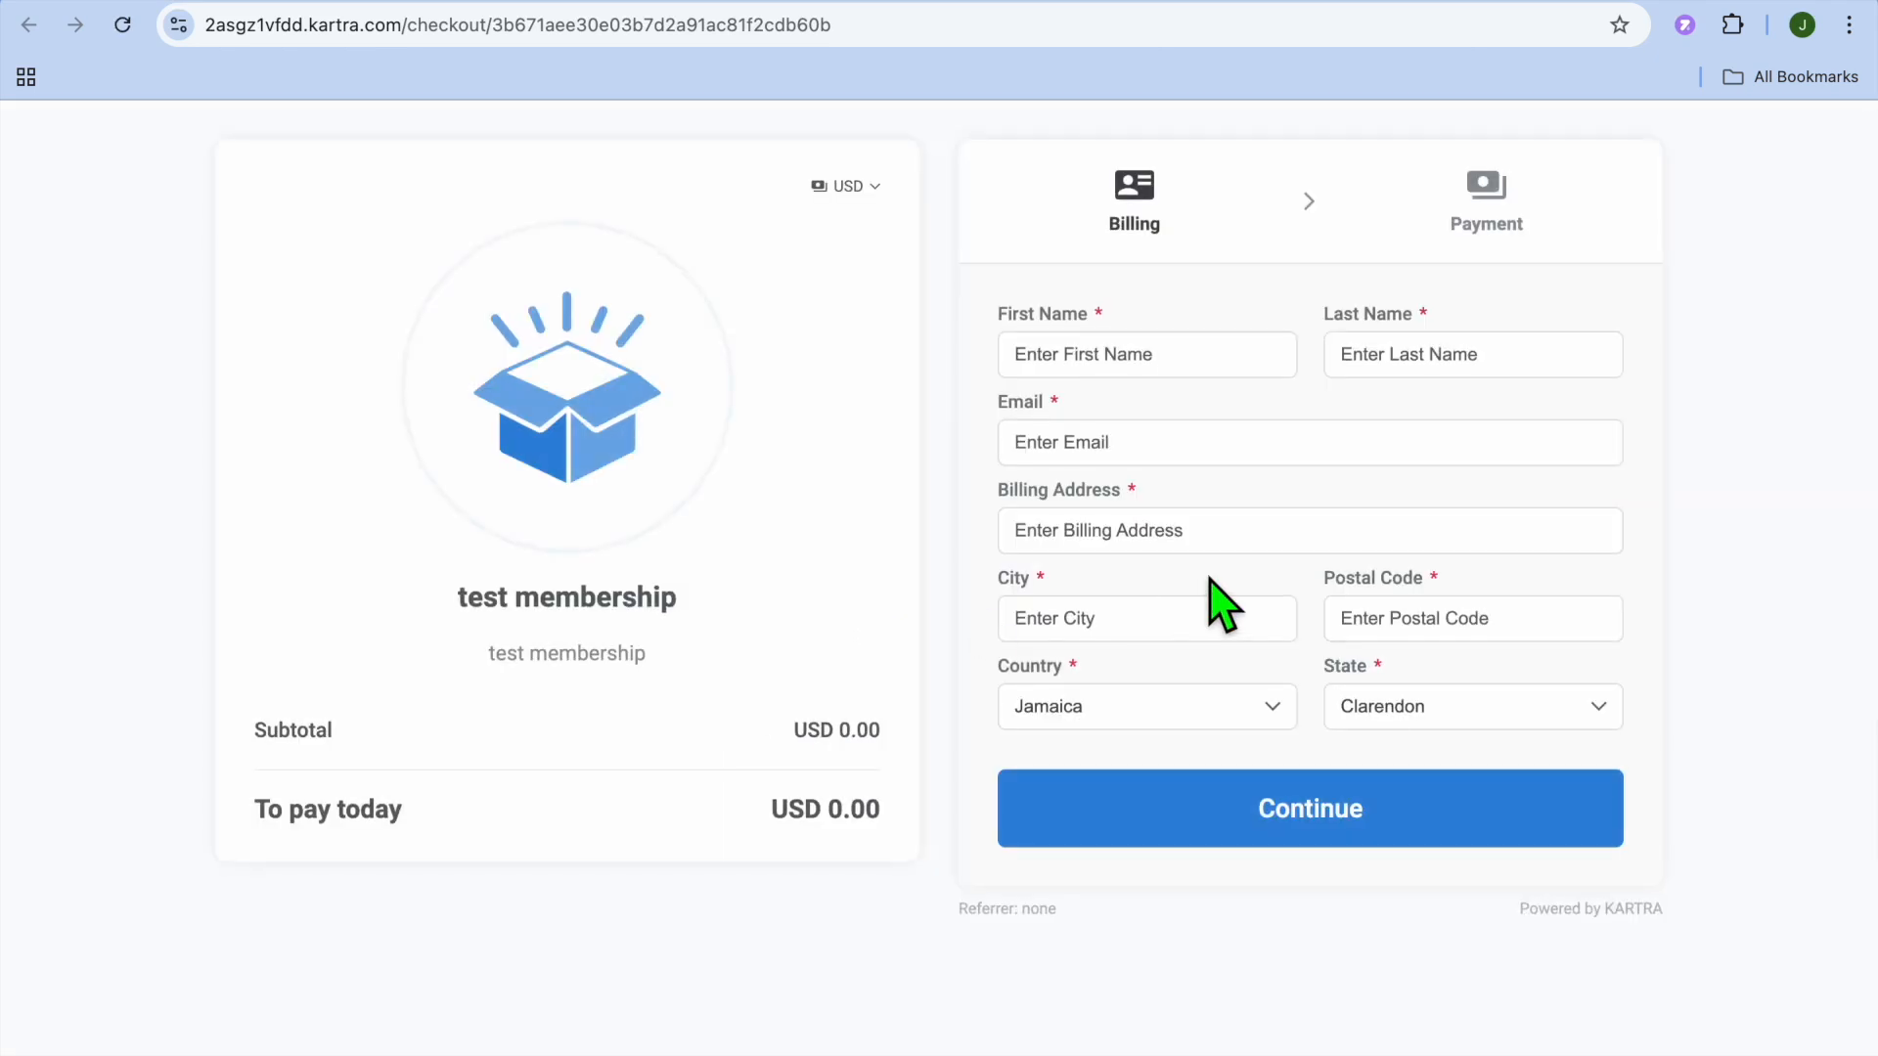
pyautogui.click(1700, 0)
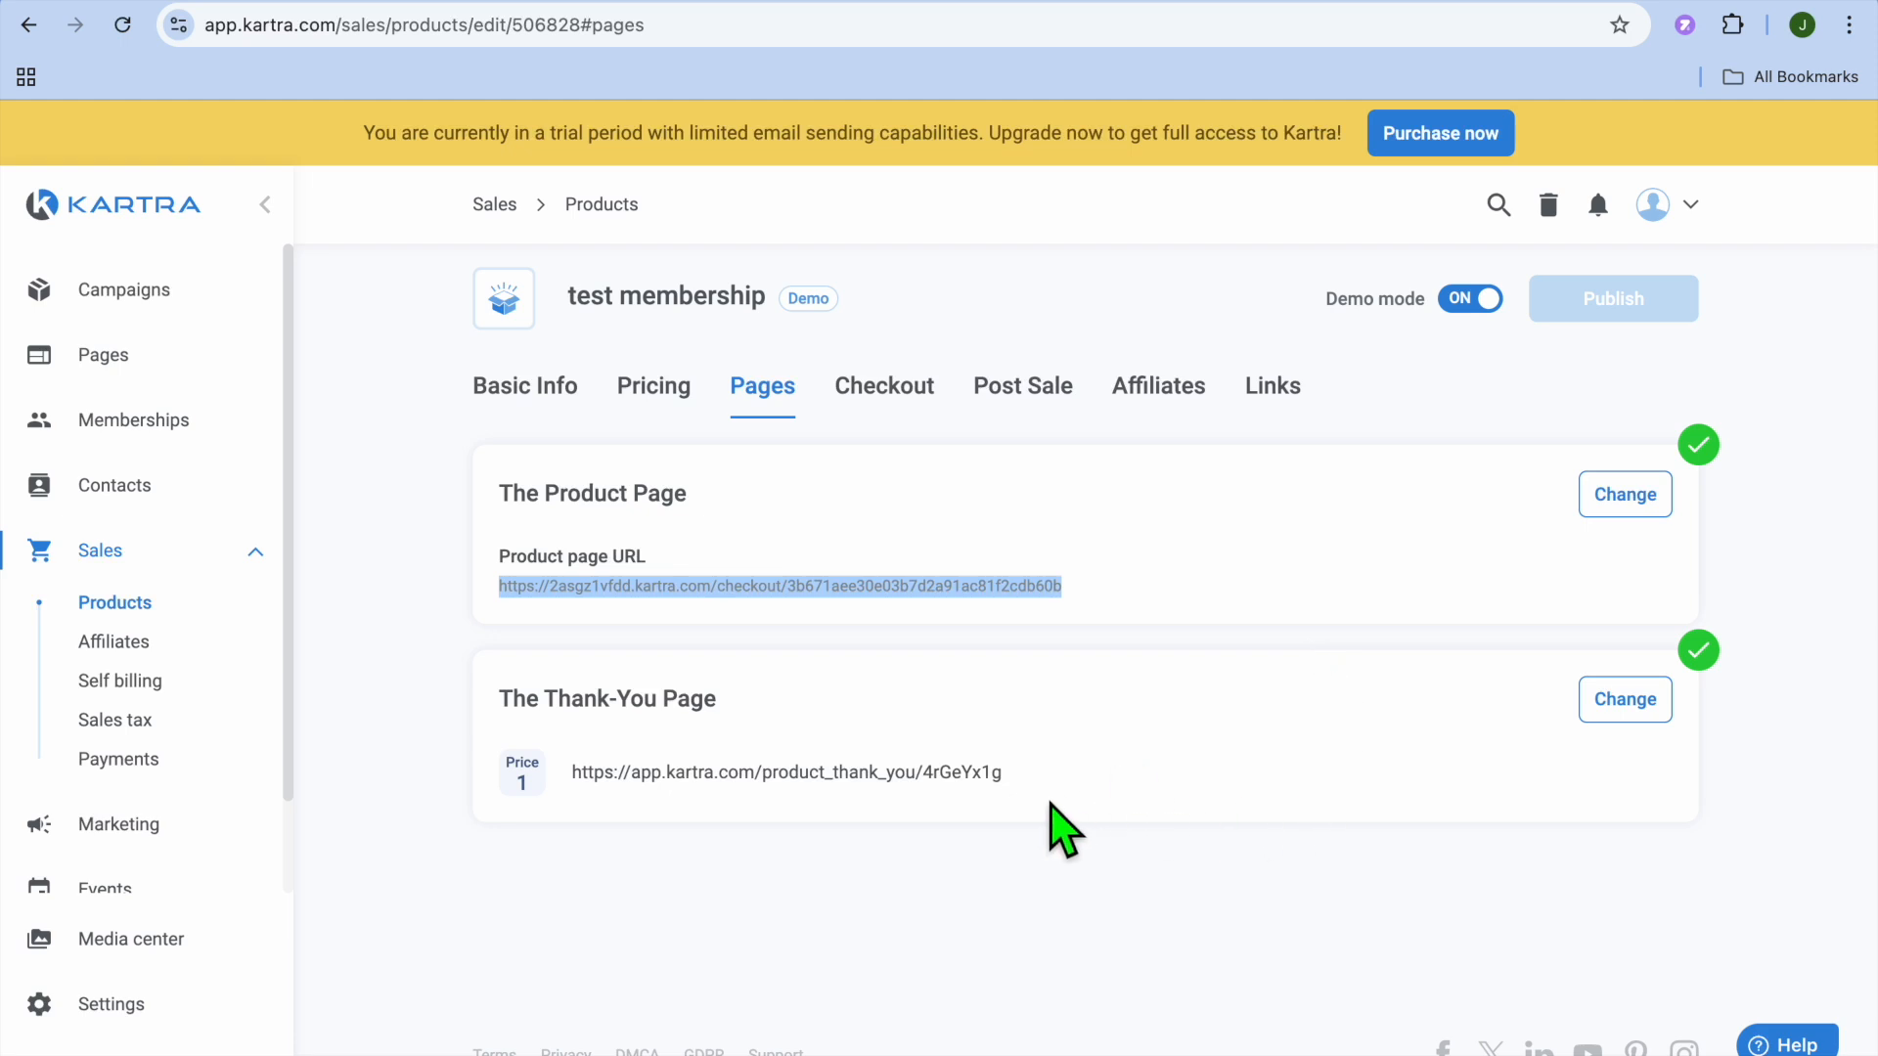
pyautogui.click(710, 553)
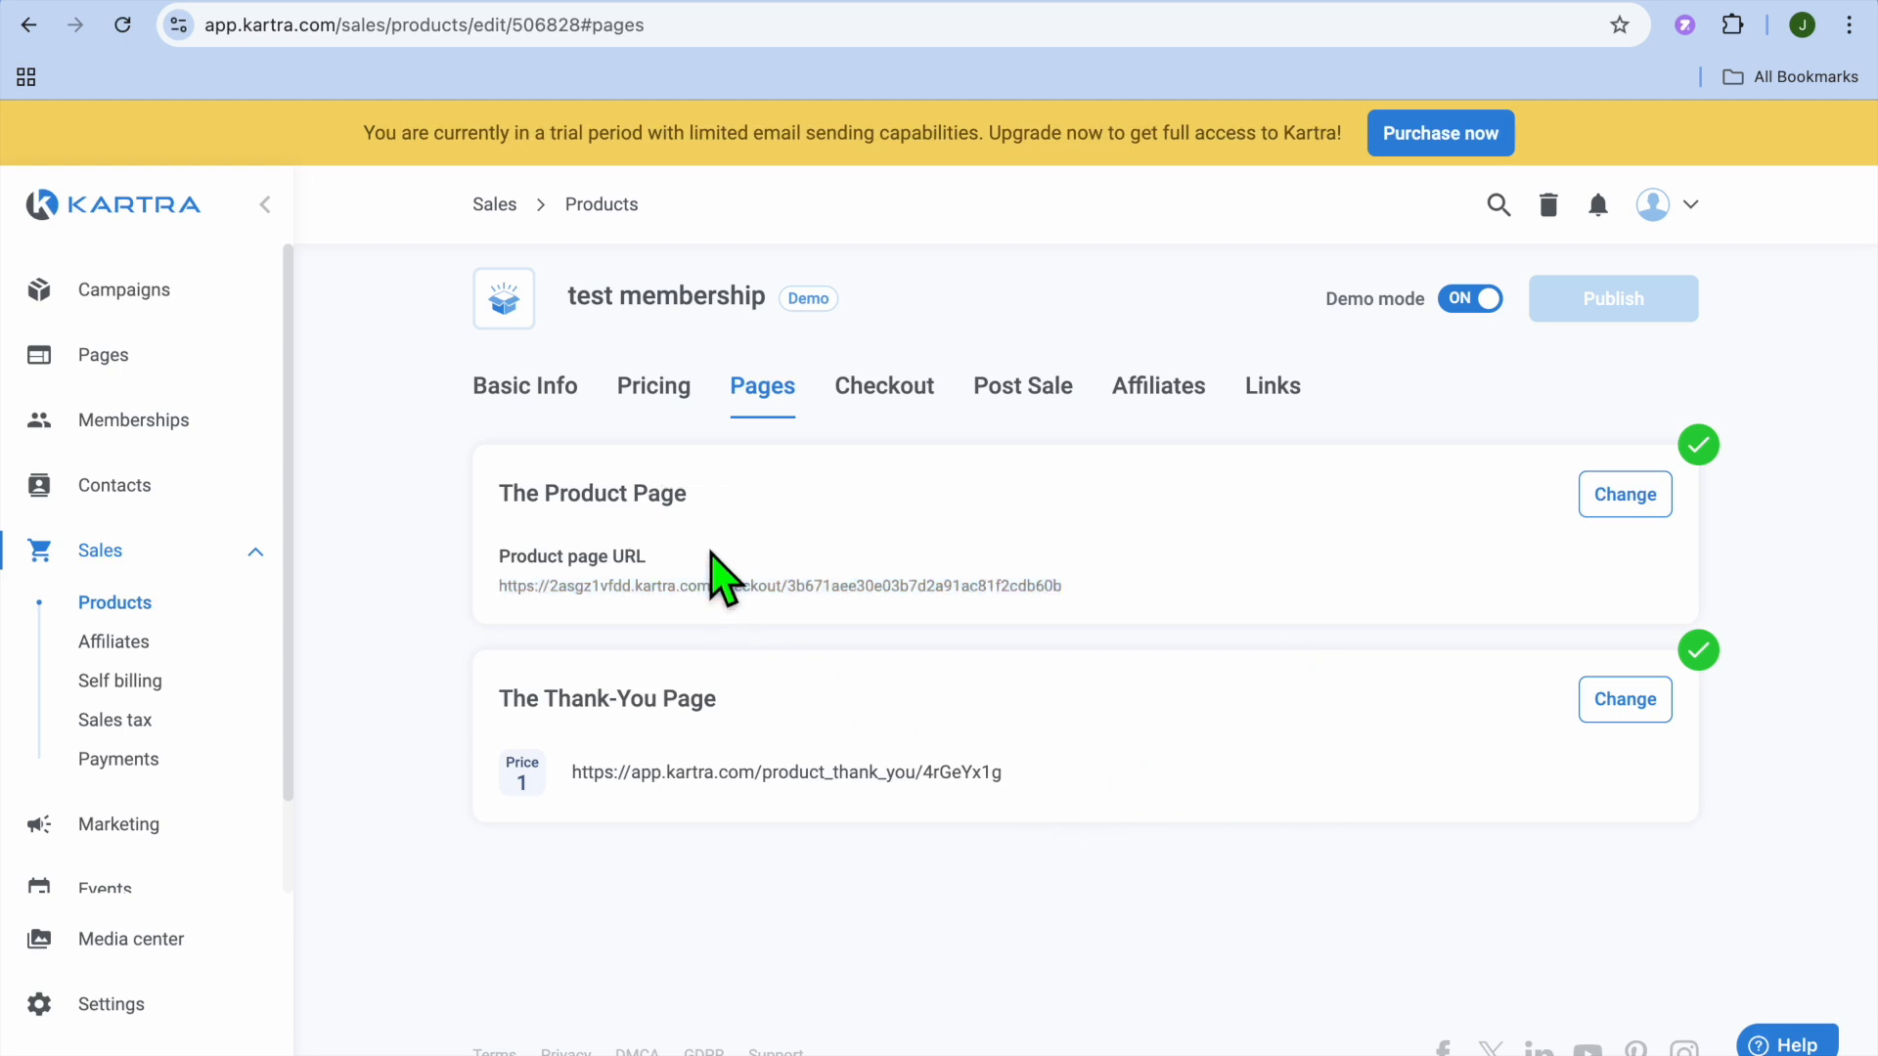
# Step: Highlight the thank-you page URL, check the product's checkout and tracking links, and return to its page settings
pyautogui.click(849, 771)
pyautogui.moveTo(1021, 794); pyautogui.dragTo(588, 790)
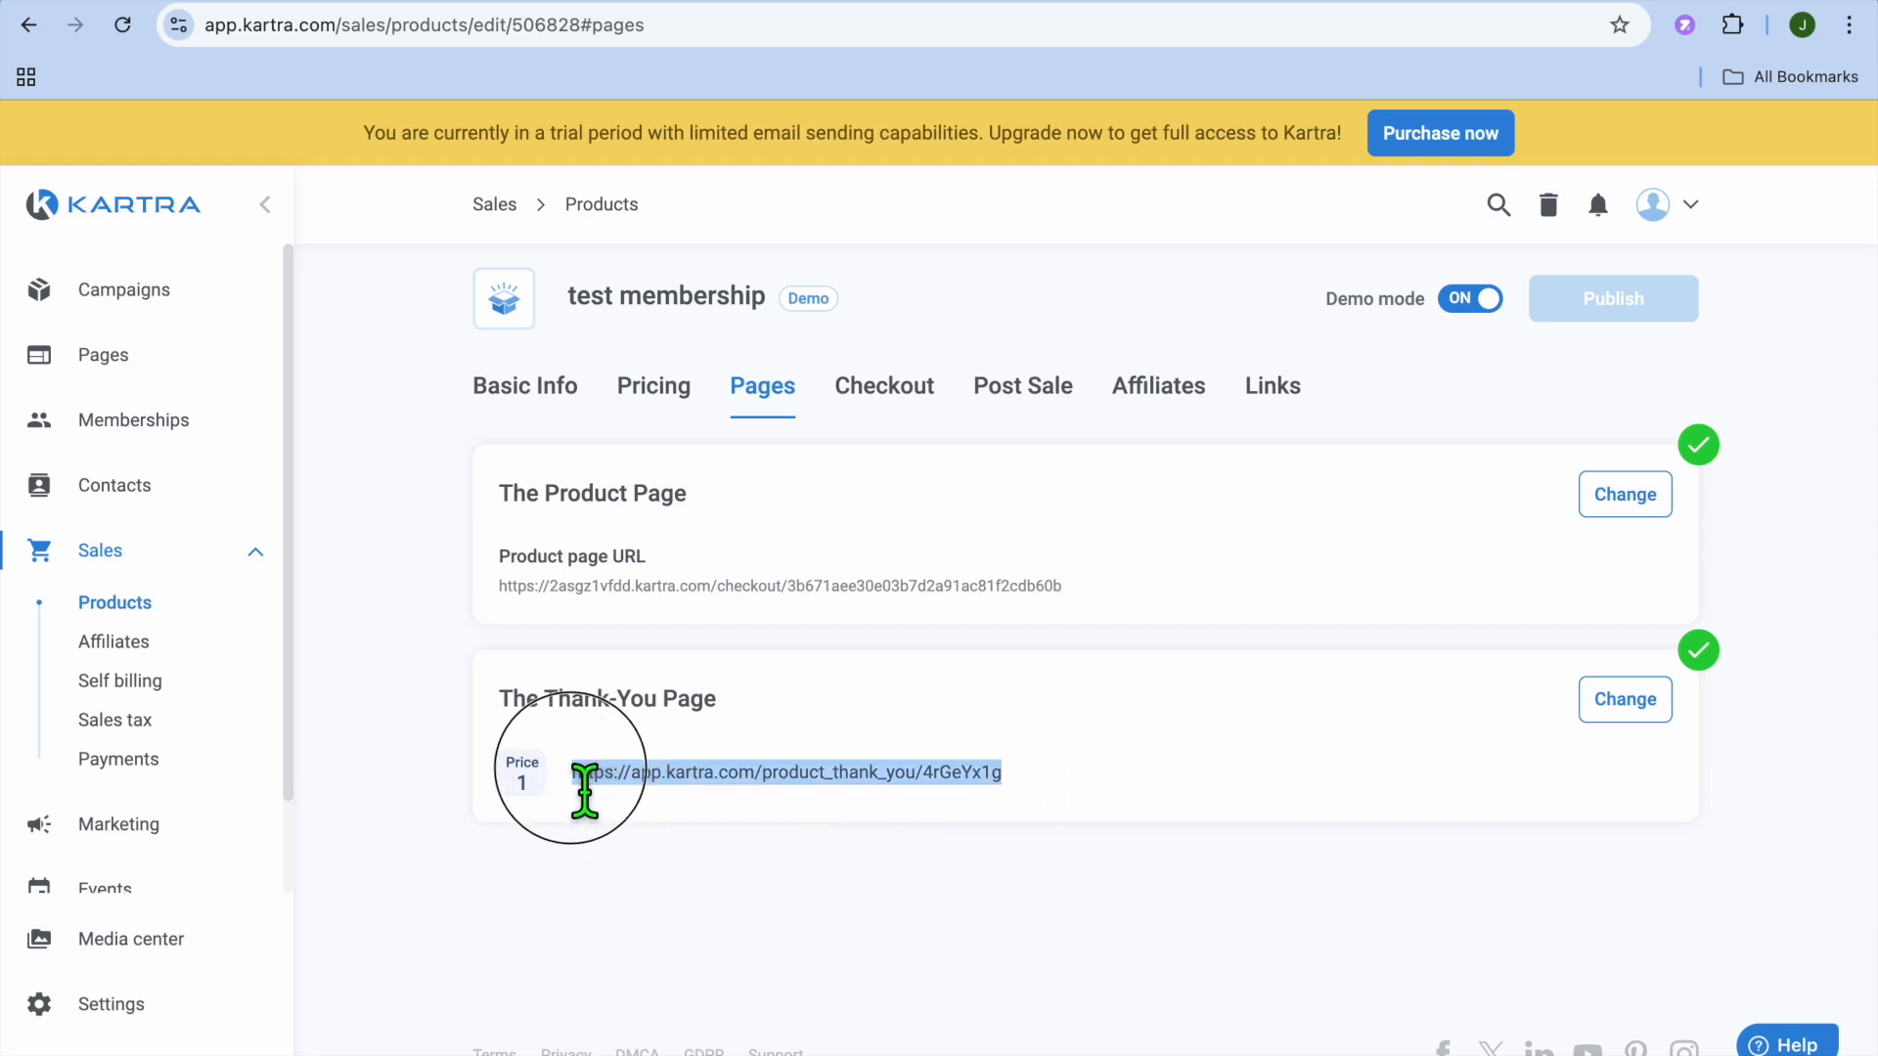
pyautogui.click(1269, 389)
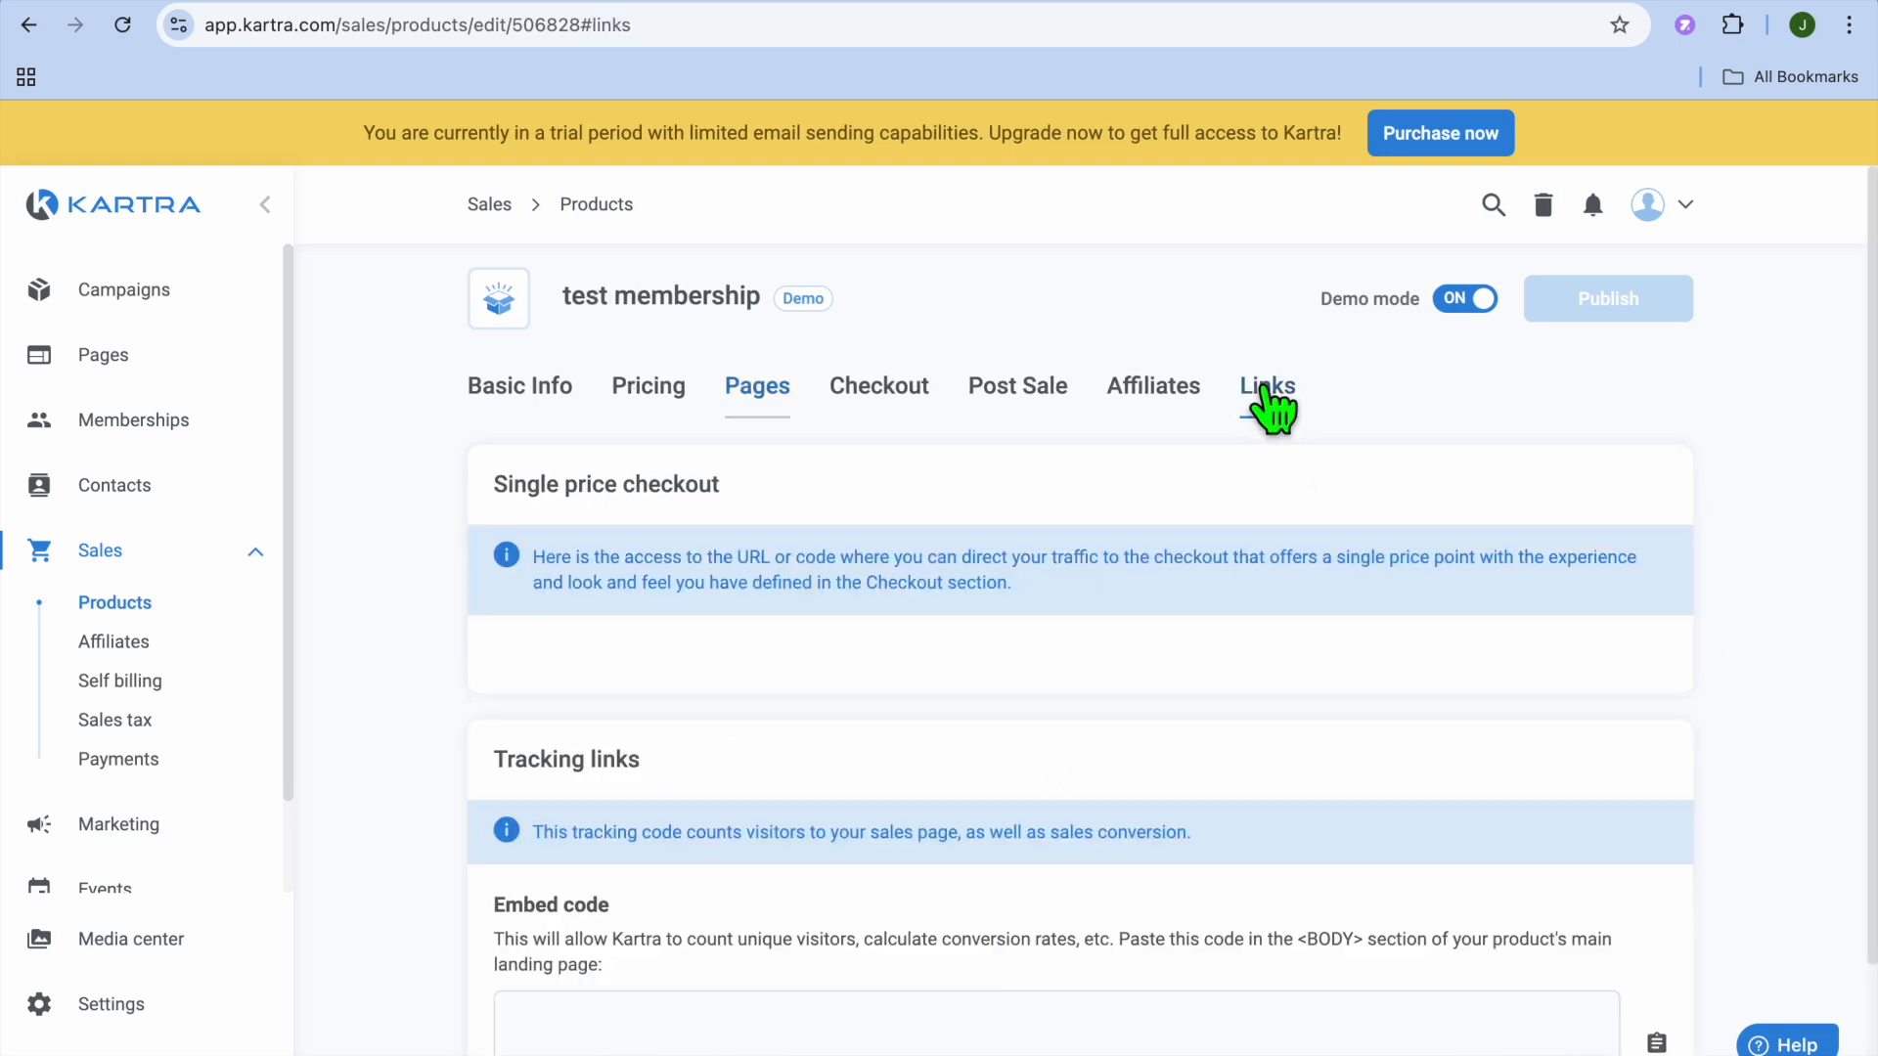
pyautogui.click(768, 387)
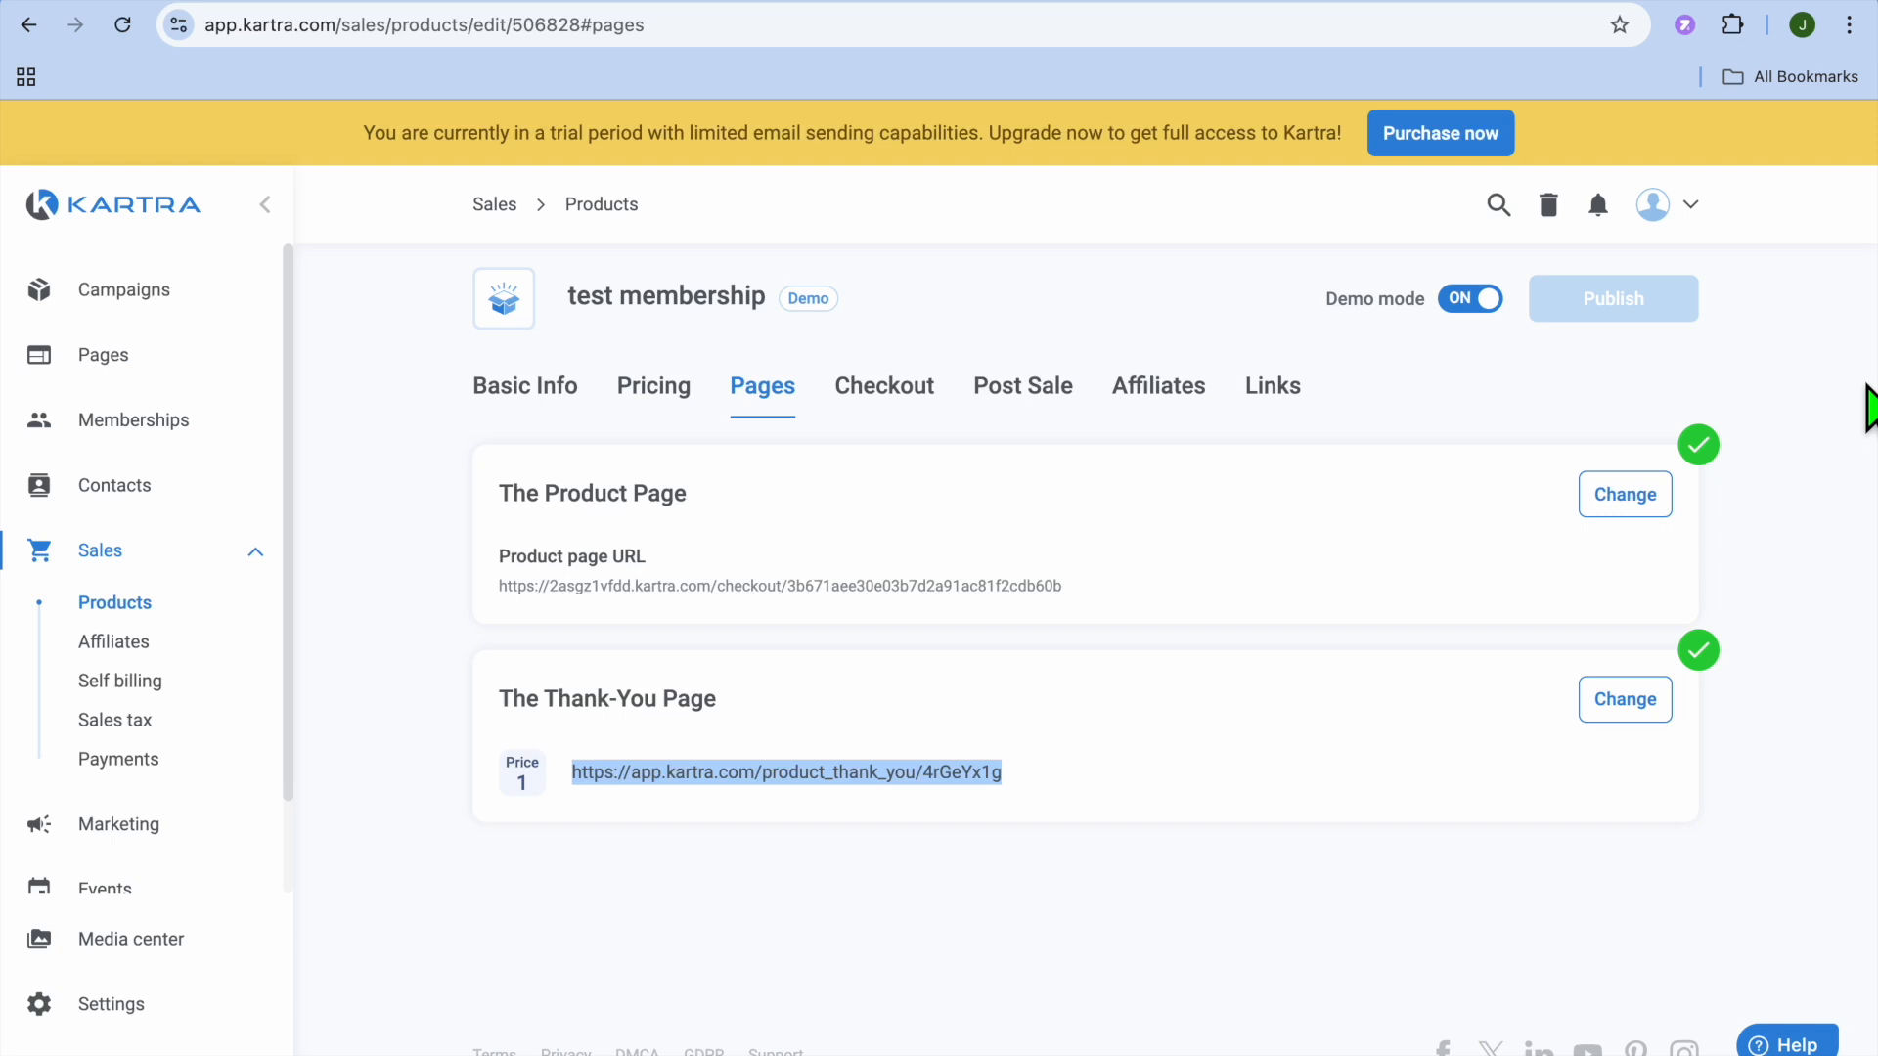
pyautogui.click(1866, 387)
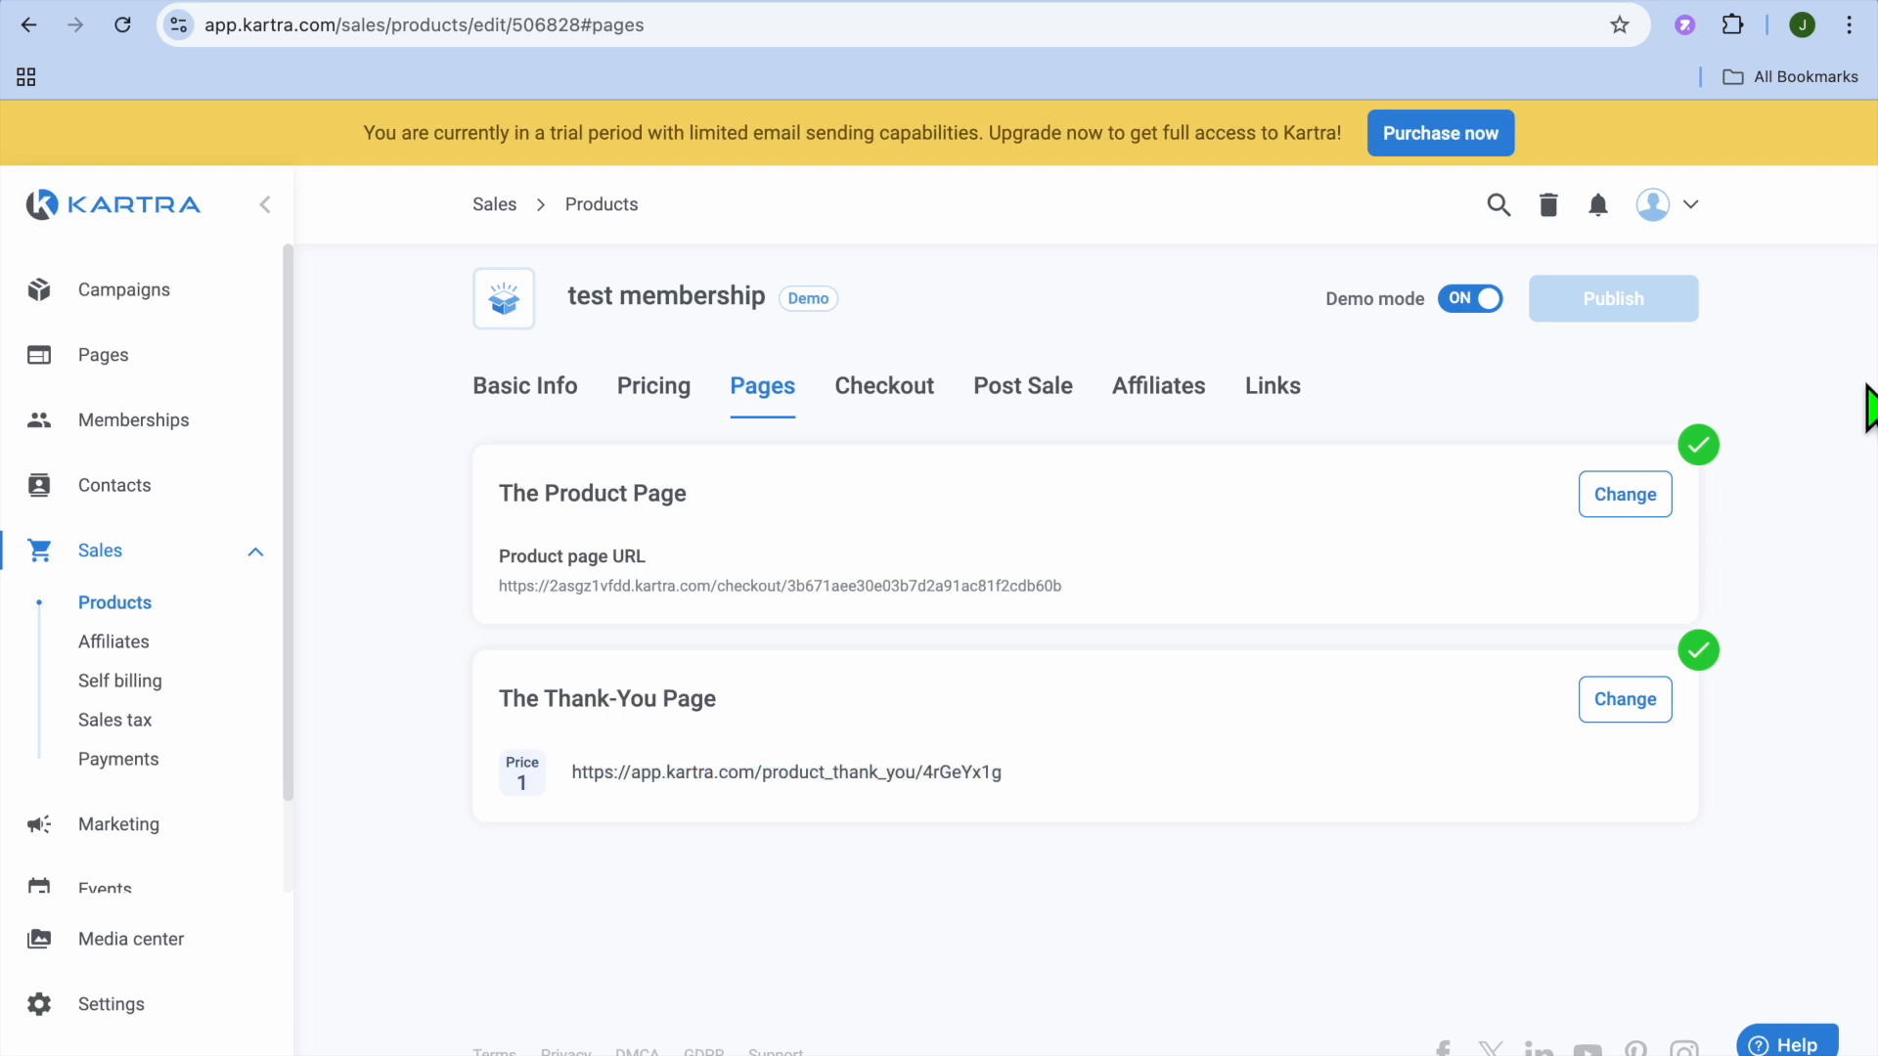